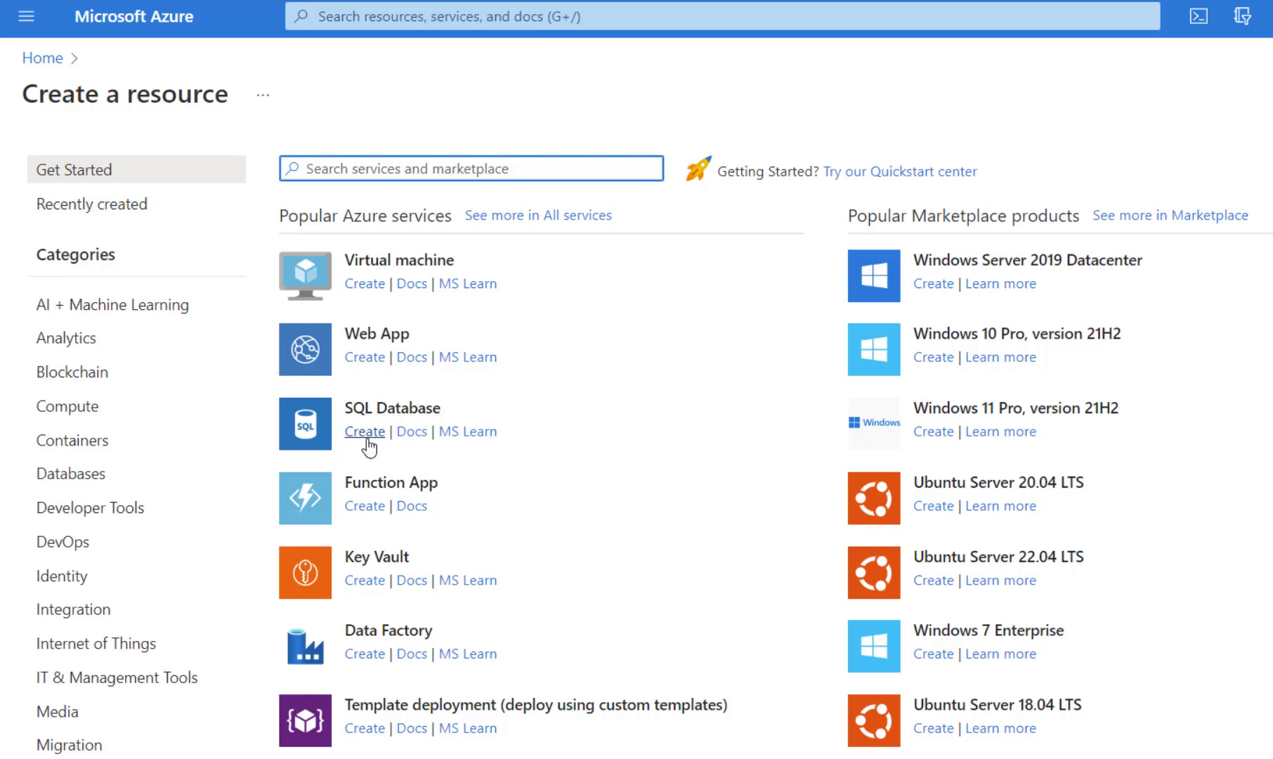
Start creating a SQL Database and create a new resource group named PracticalClass for it.
left_click(367, 434)
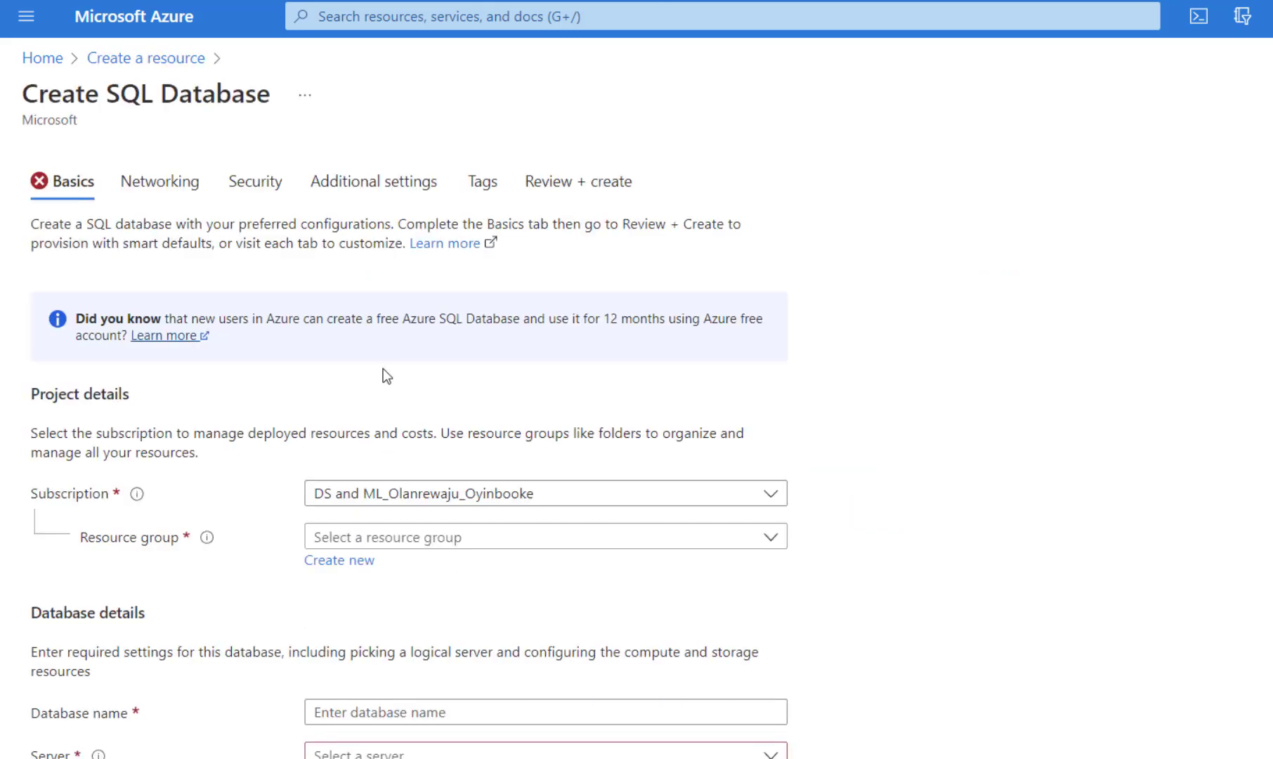
scroll(380, 371, "down", 3)
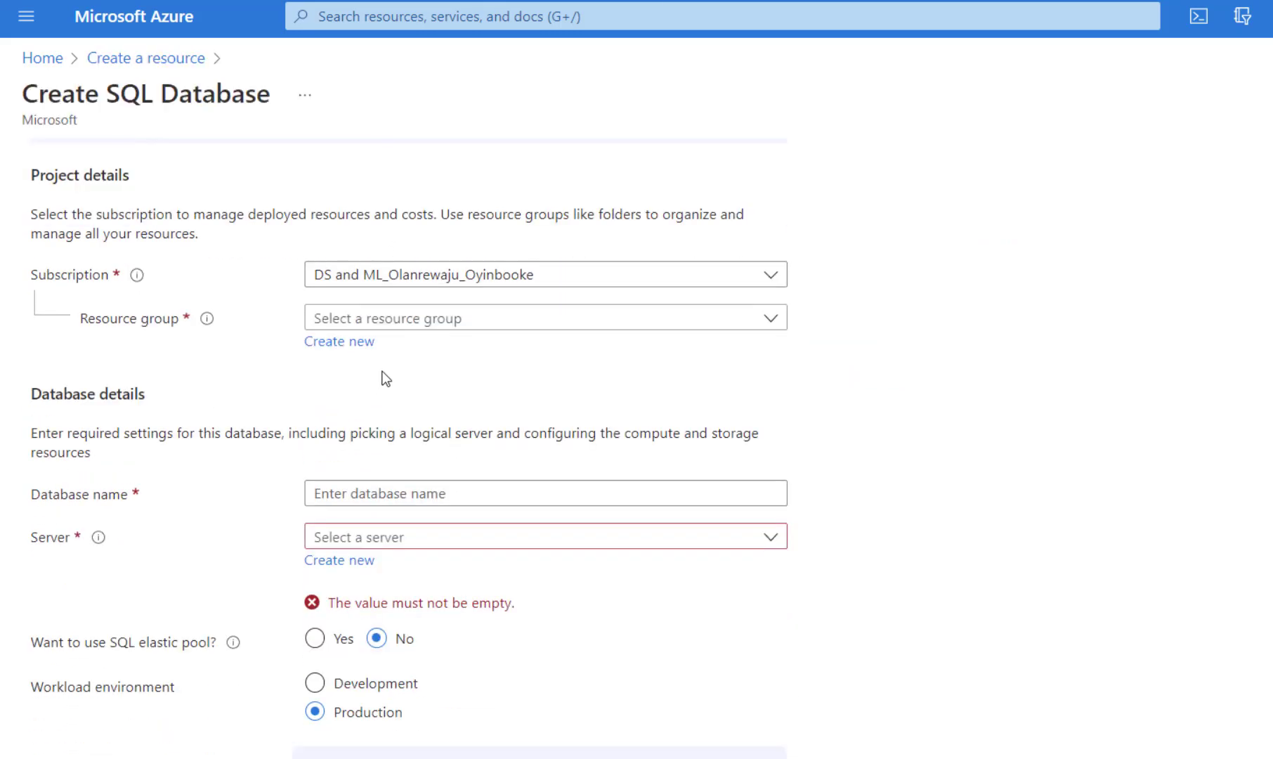
scroll(256, 439, "down", 4)
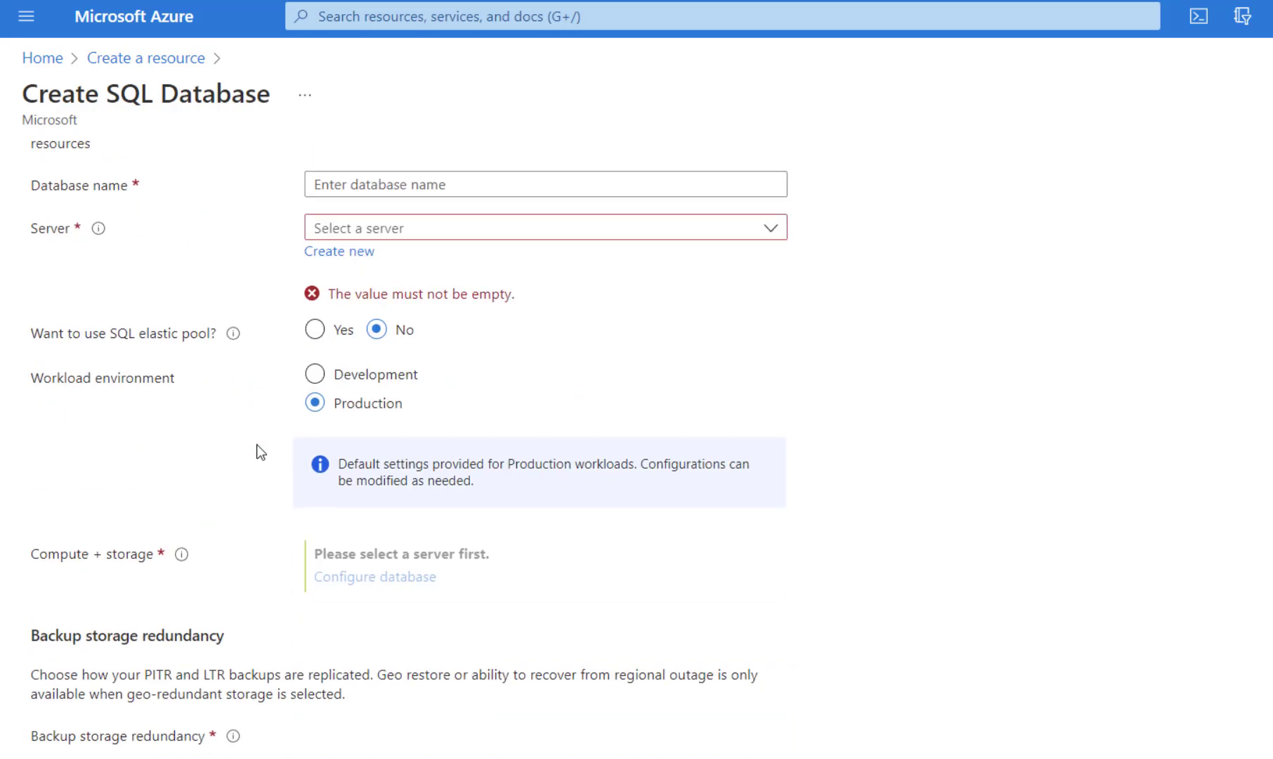
scroll(259, 442, "up", 5)
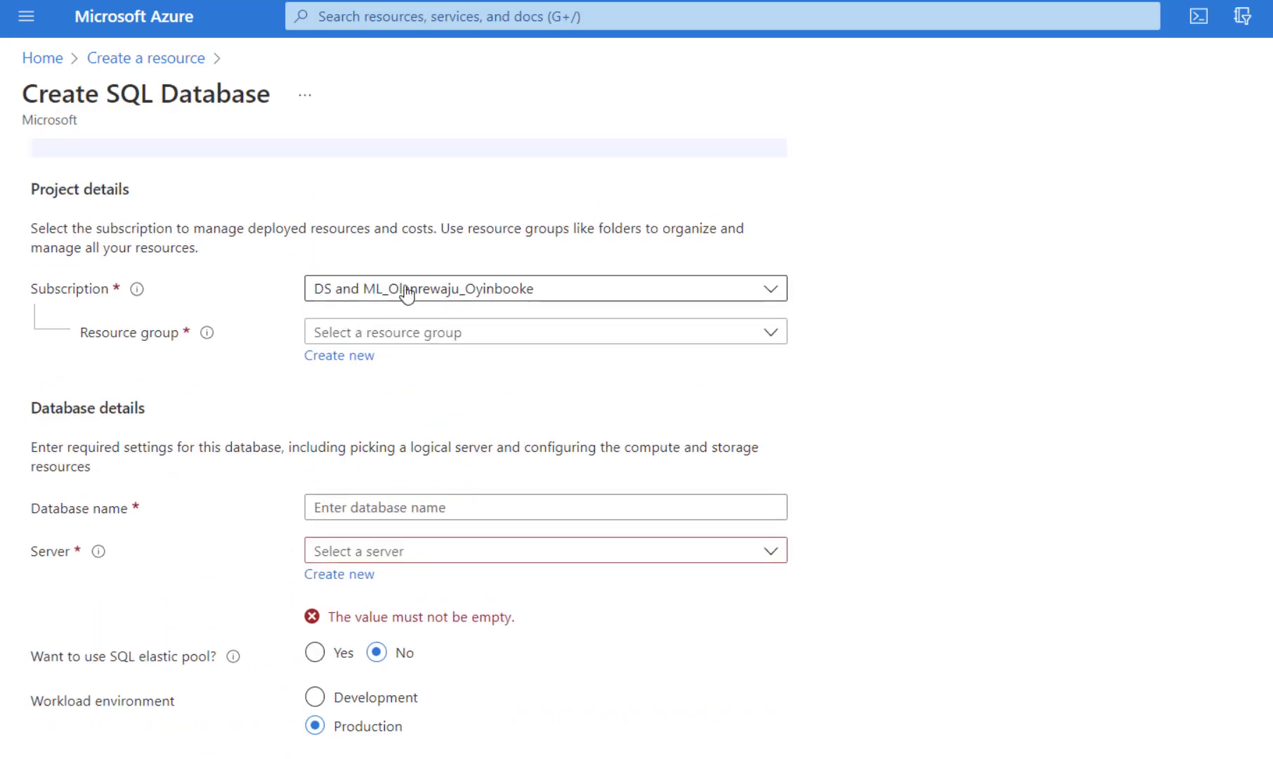
left_click(364, 341)
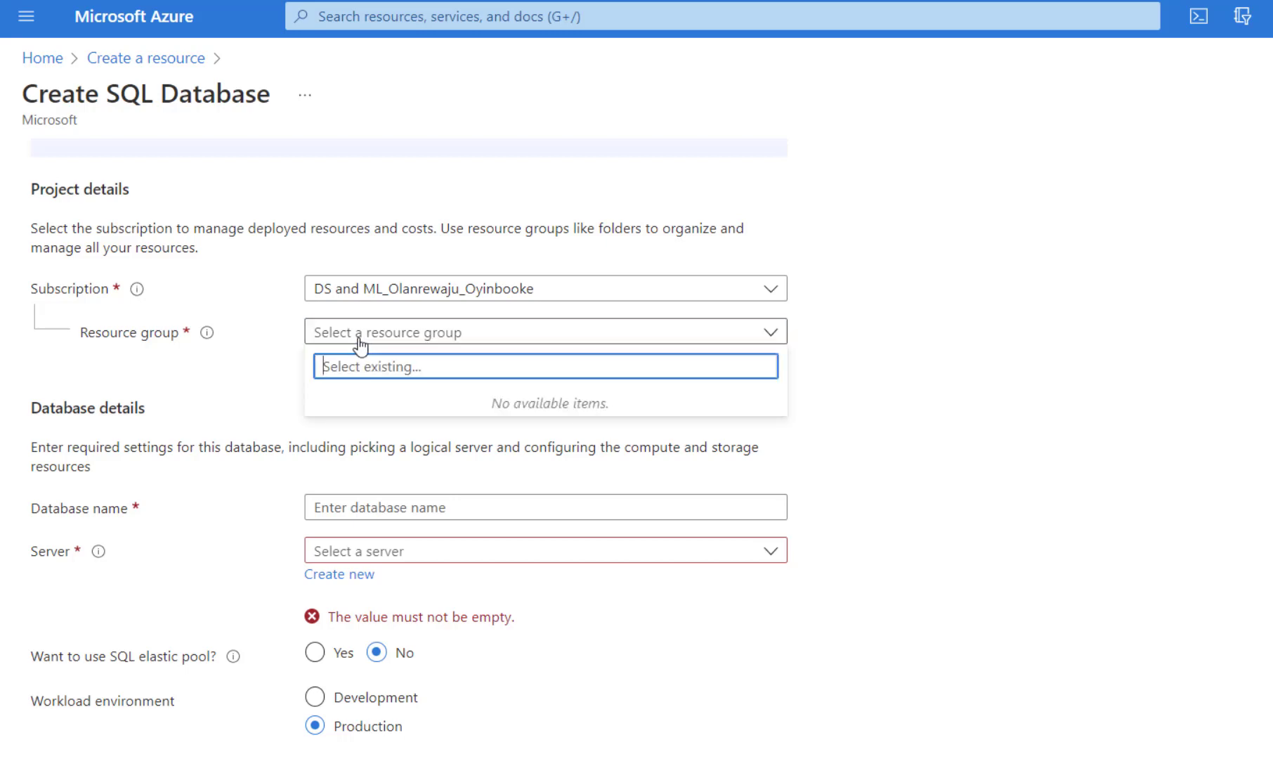
left_click(266, 370)
left_click(324, 358)
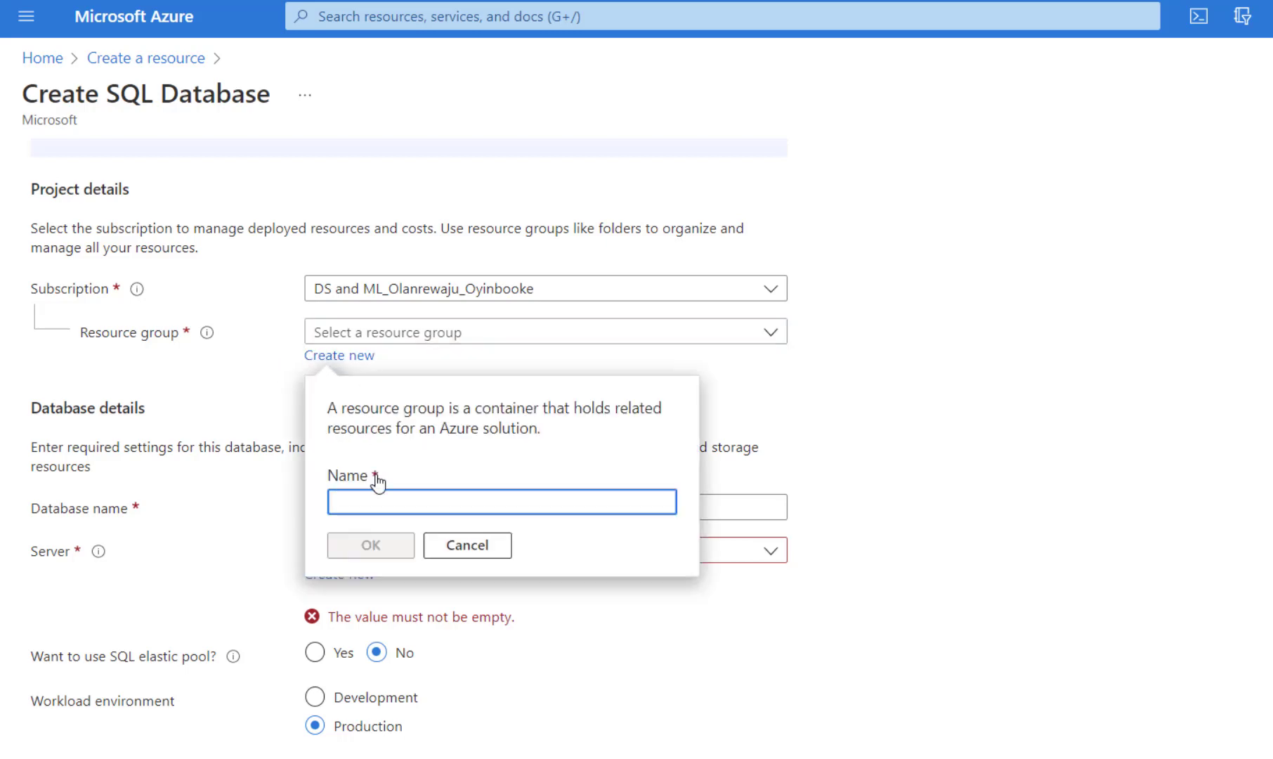
type("Practic")
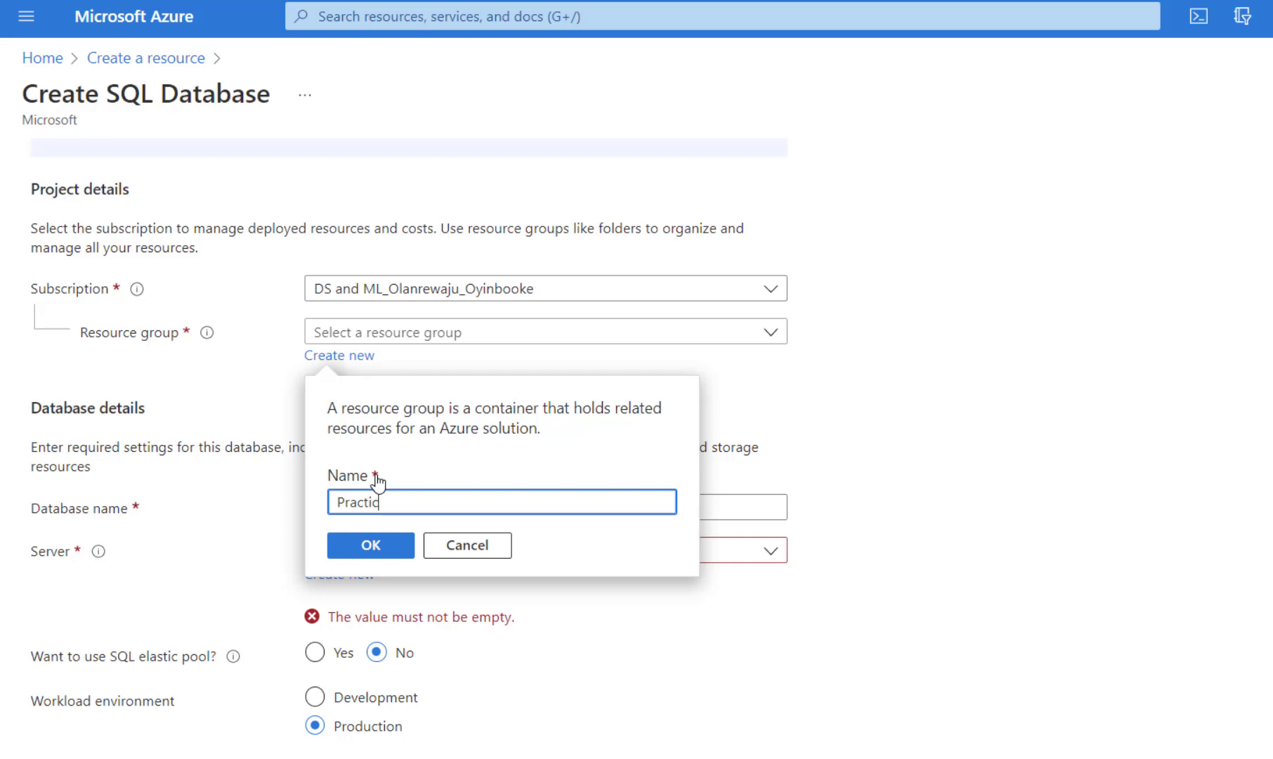
type("alClass")
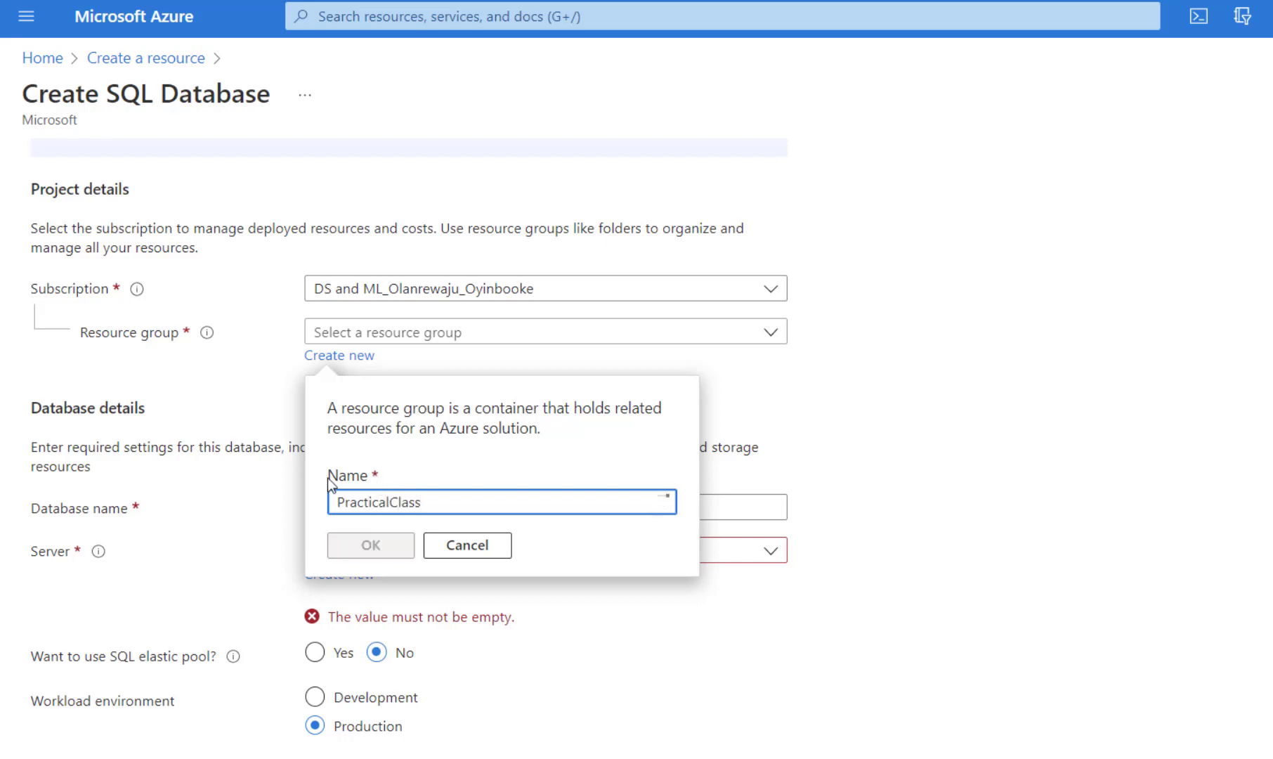
left_click(372, 535)
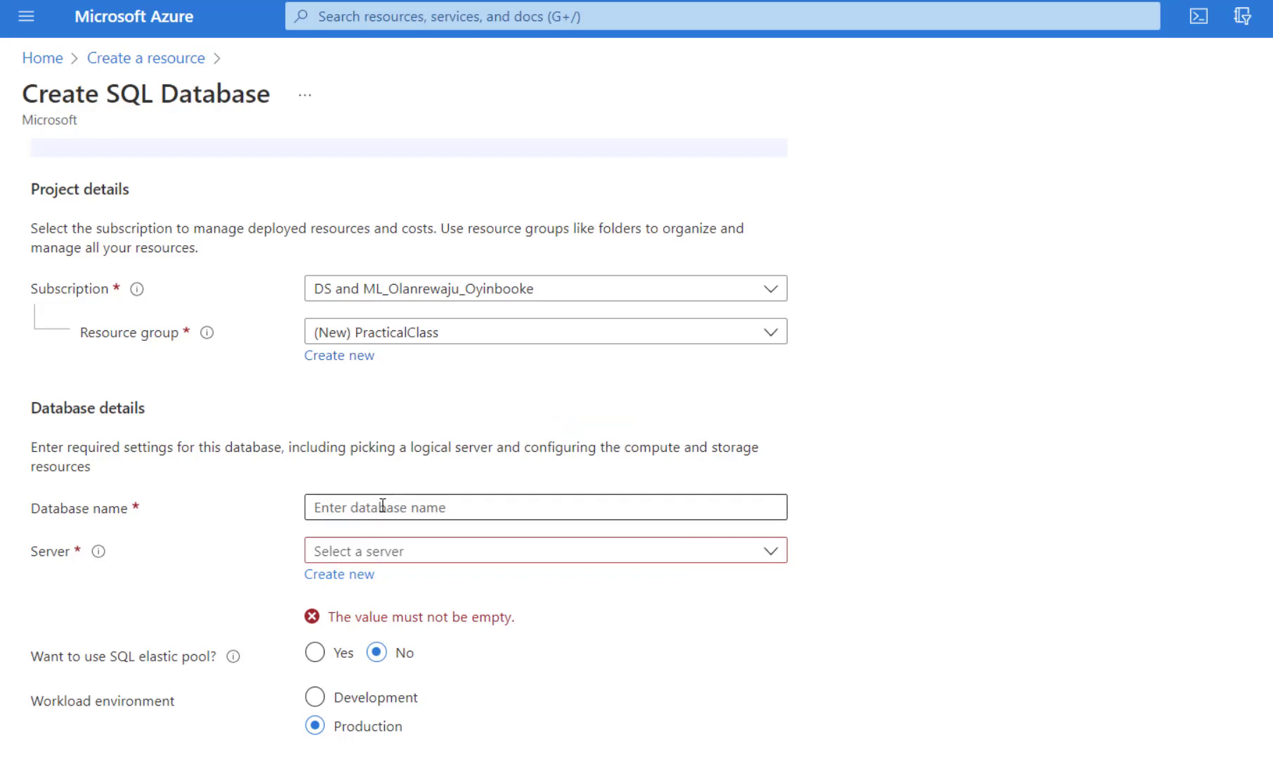
Name the database BusinessDB and start creating a new server for it.
left_click(383, 506)
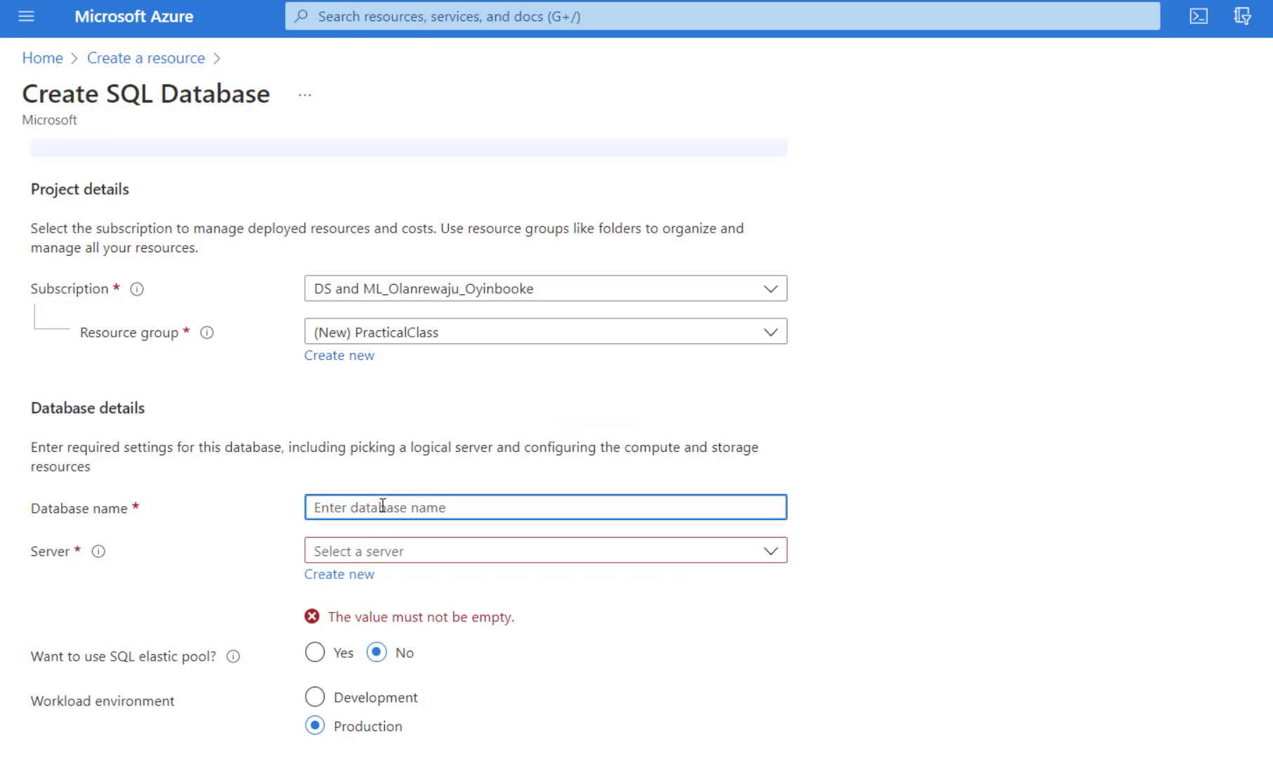
type("BusinessDB")
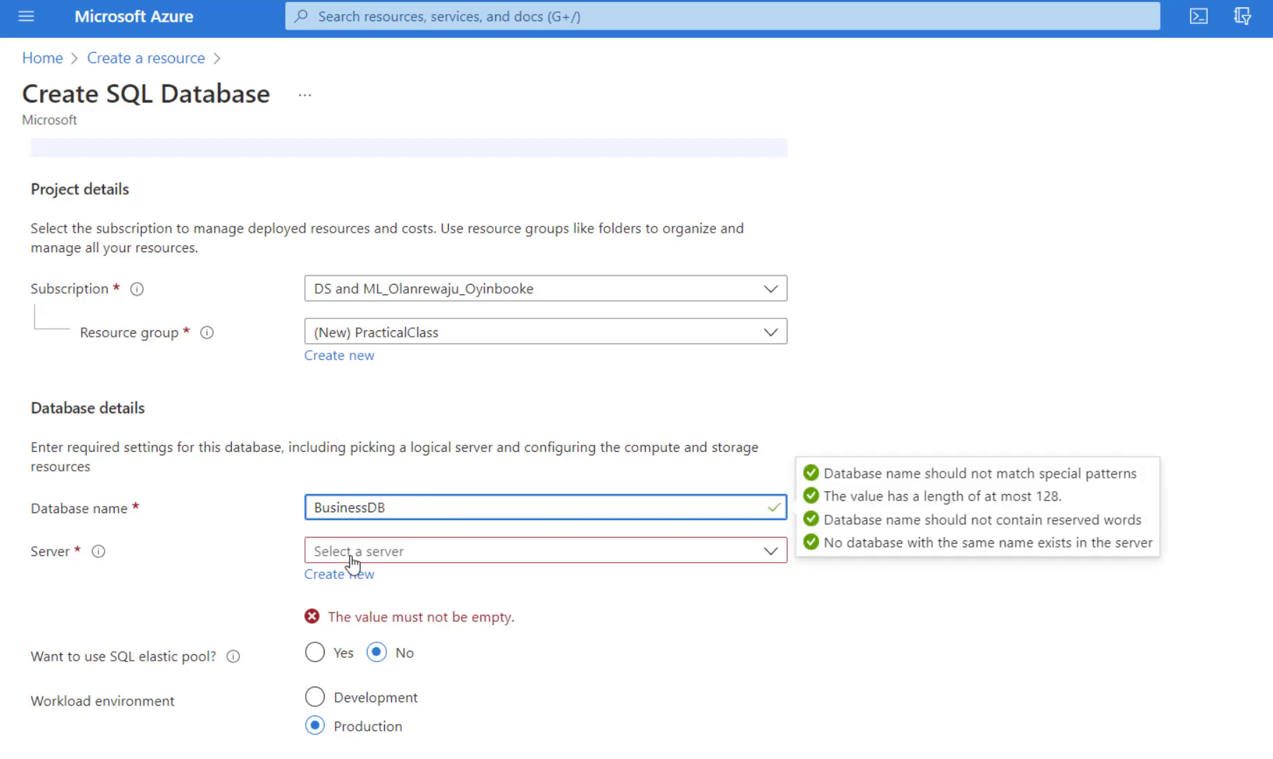
left_click(353, 559)
left_click(344, 557)
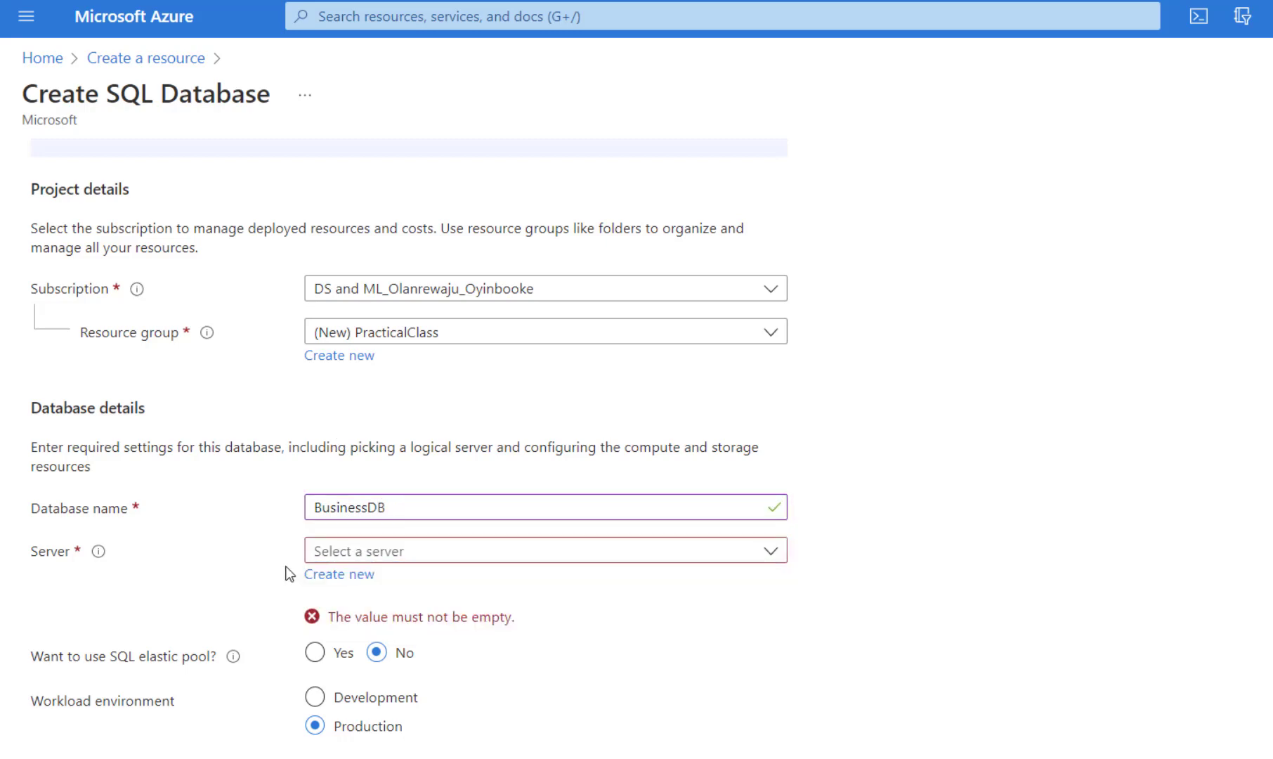
left_click(342, 576)
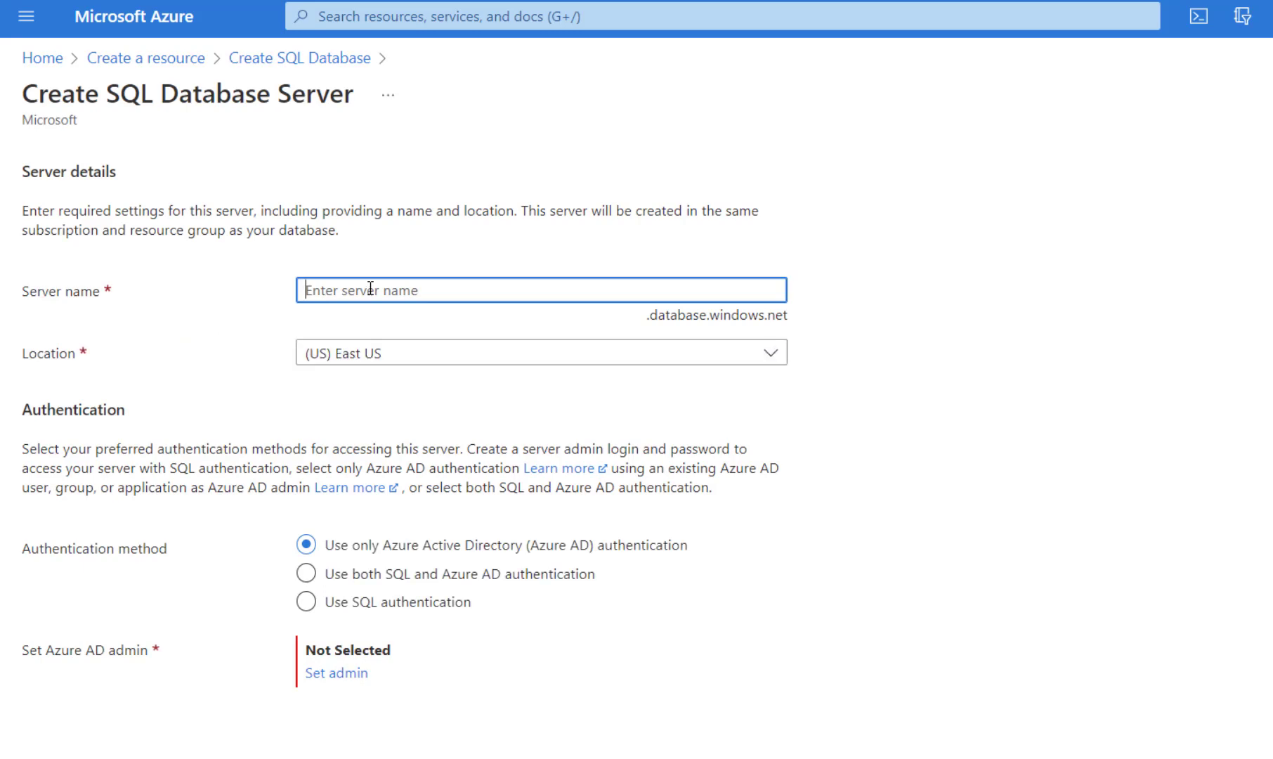
Name the new server businessdb and set its location to (Europe) West Europe.
type("businessdb")
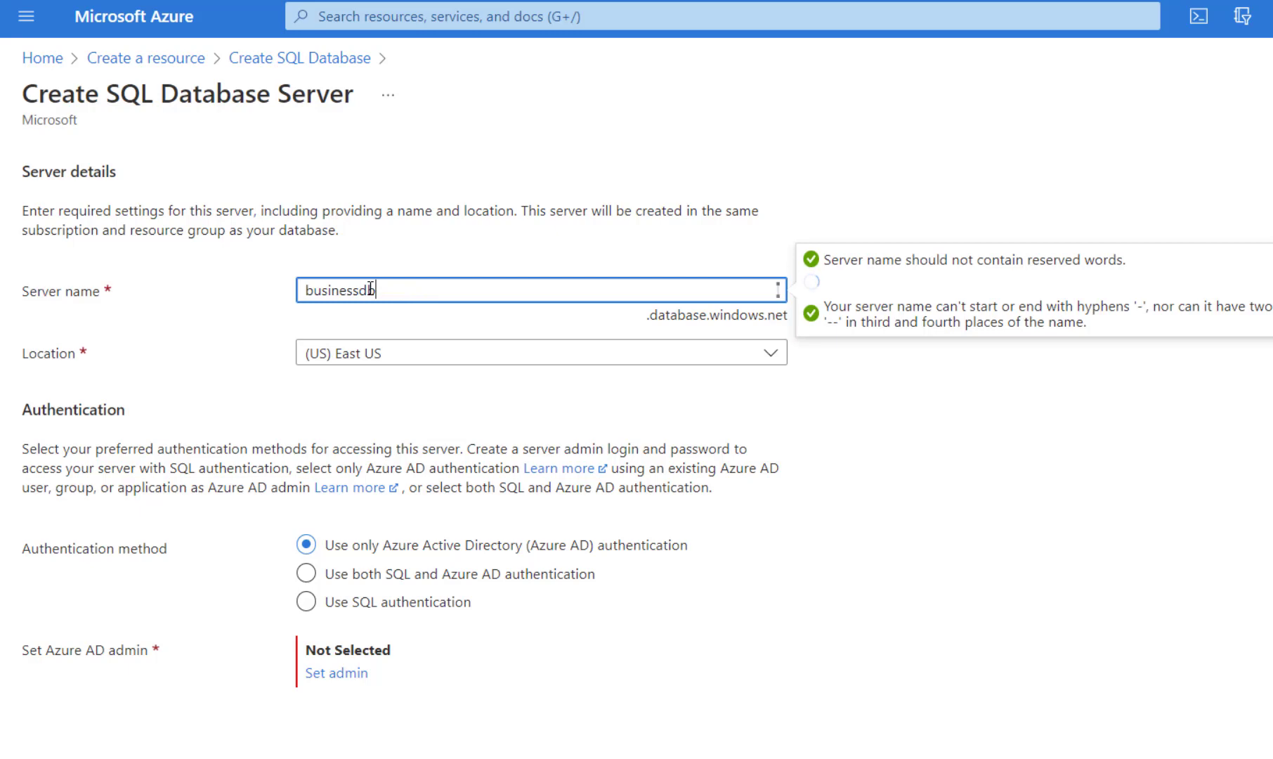
left_click(341, 353)
left_click(407, 758)
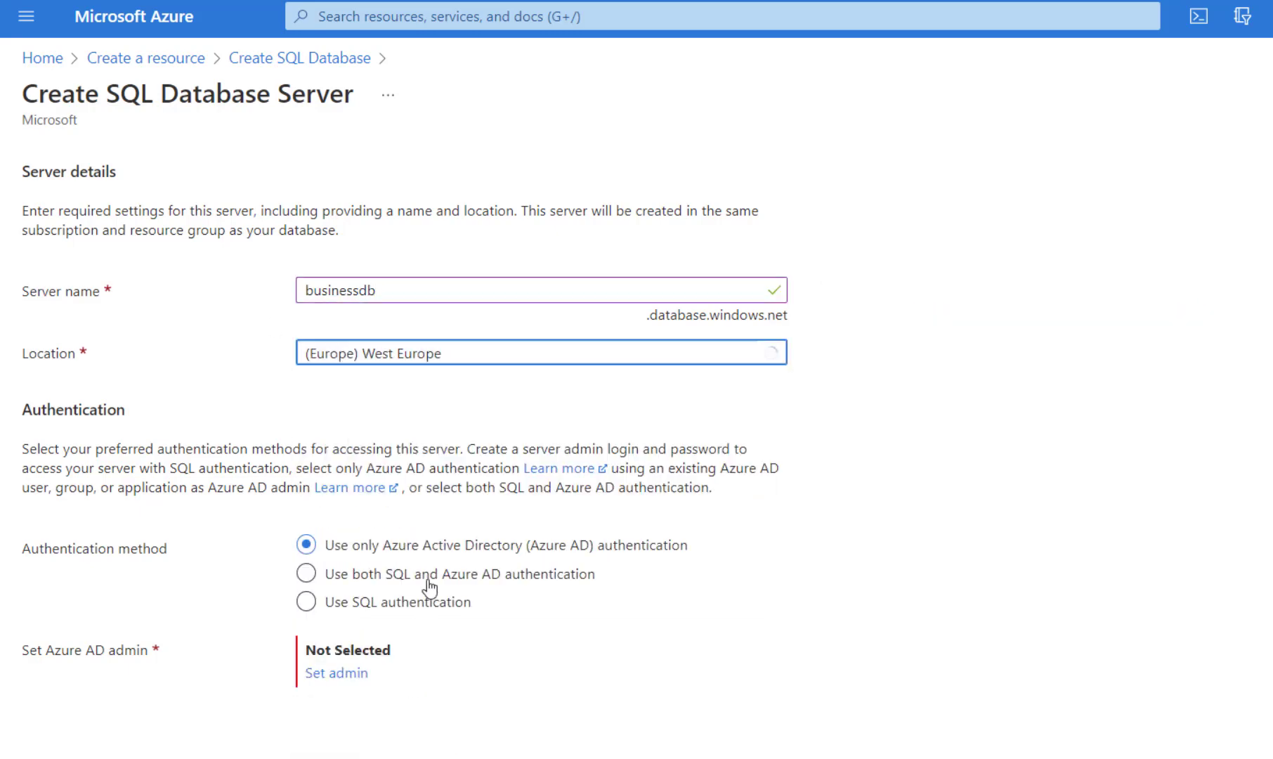
Choose both SQL and Azure AD authentication, and assign the intended directory account as the Azure AD admin.
left_click(367, 583)
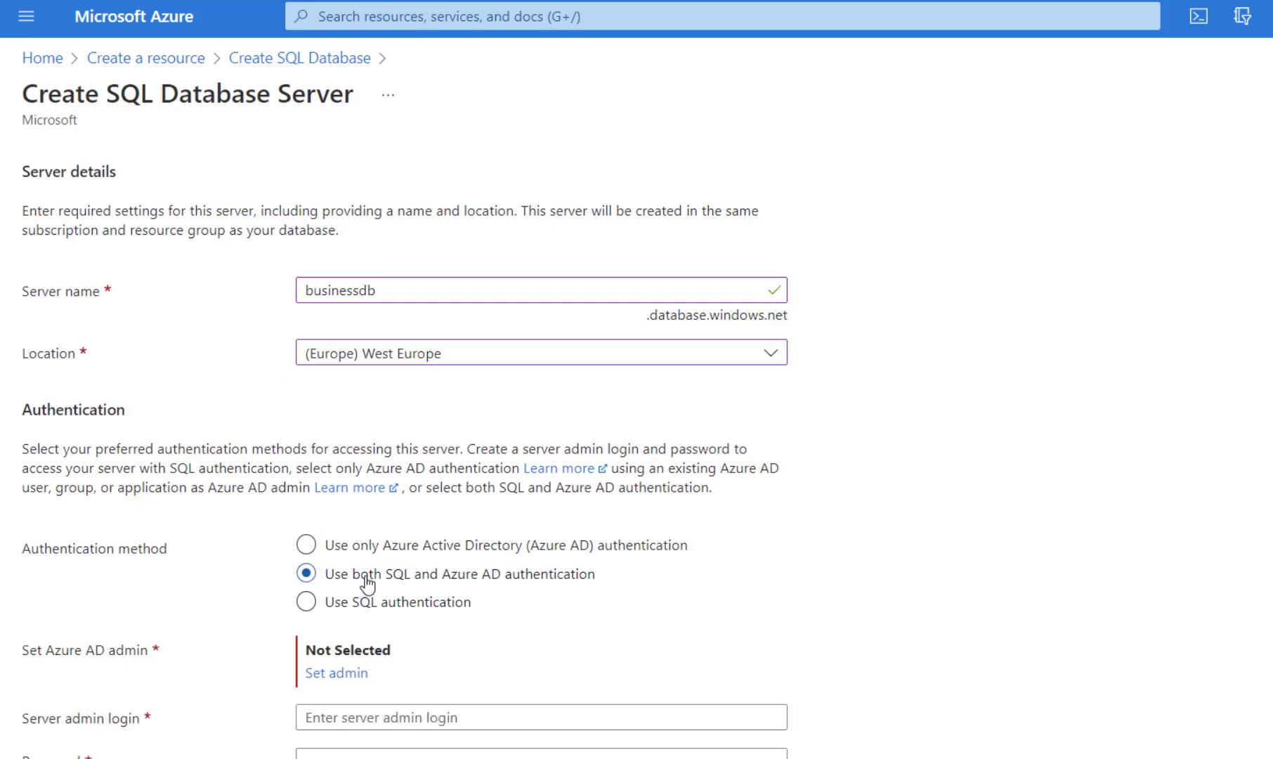
scroll(407, 573, "down", 1)
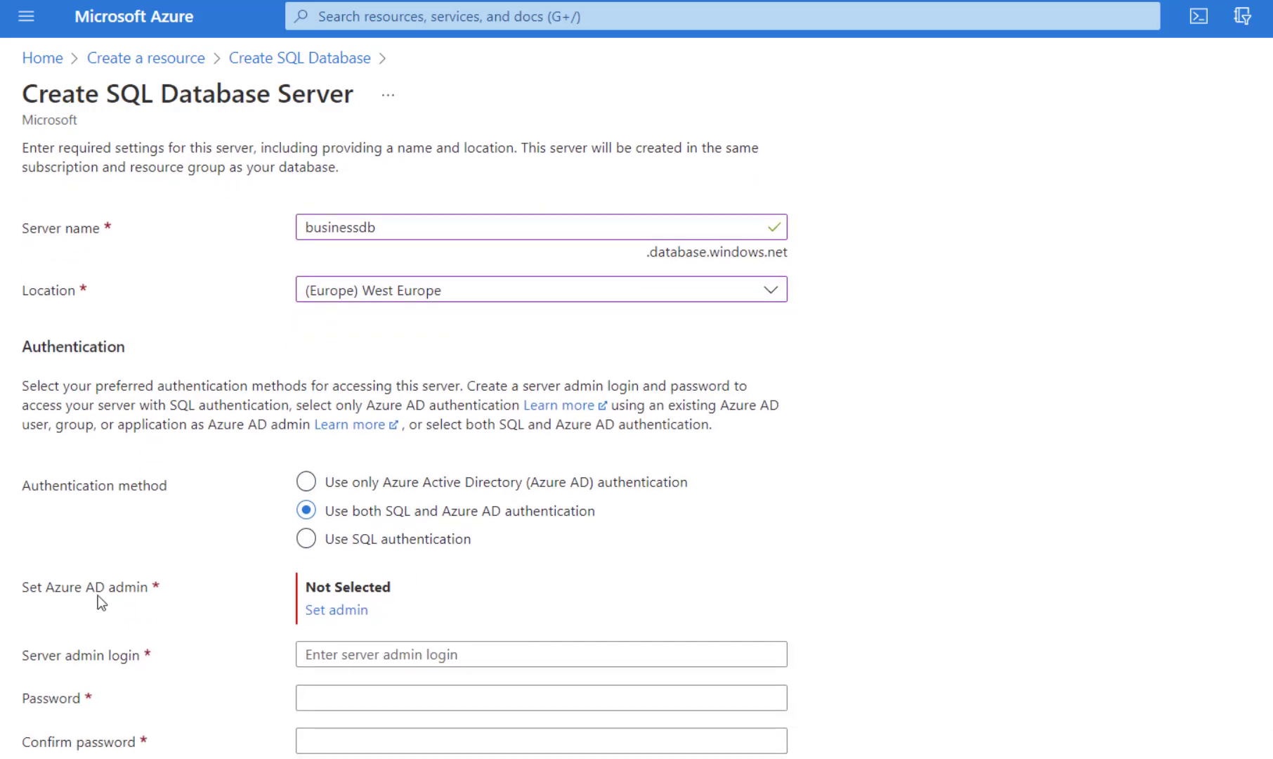
left_click(327, 612)
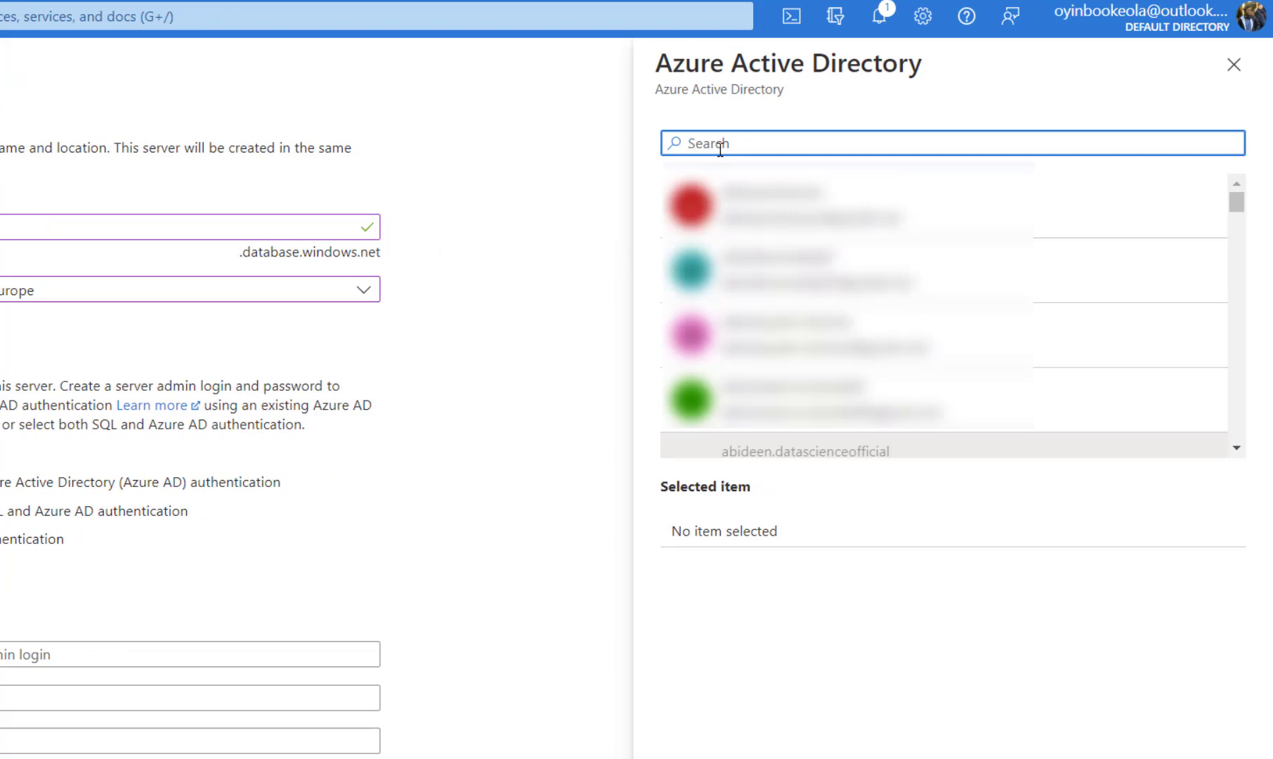
type("horllsey")
left_click(773, 218)
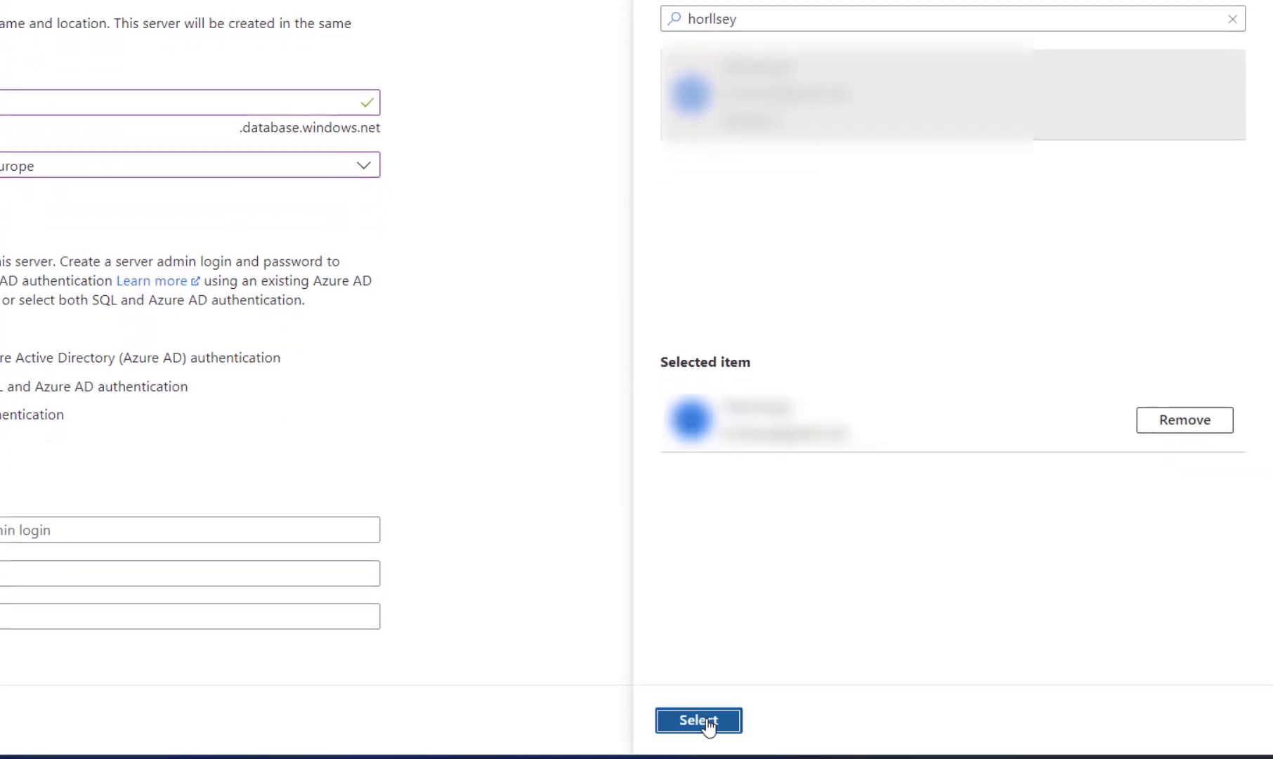
left_click(703, 720)
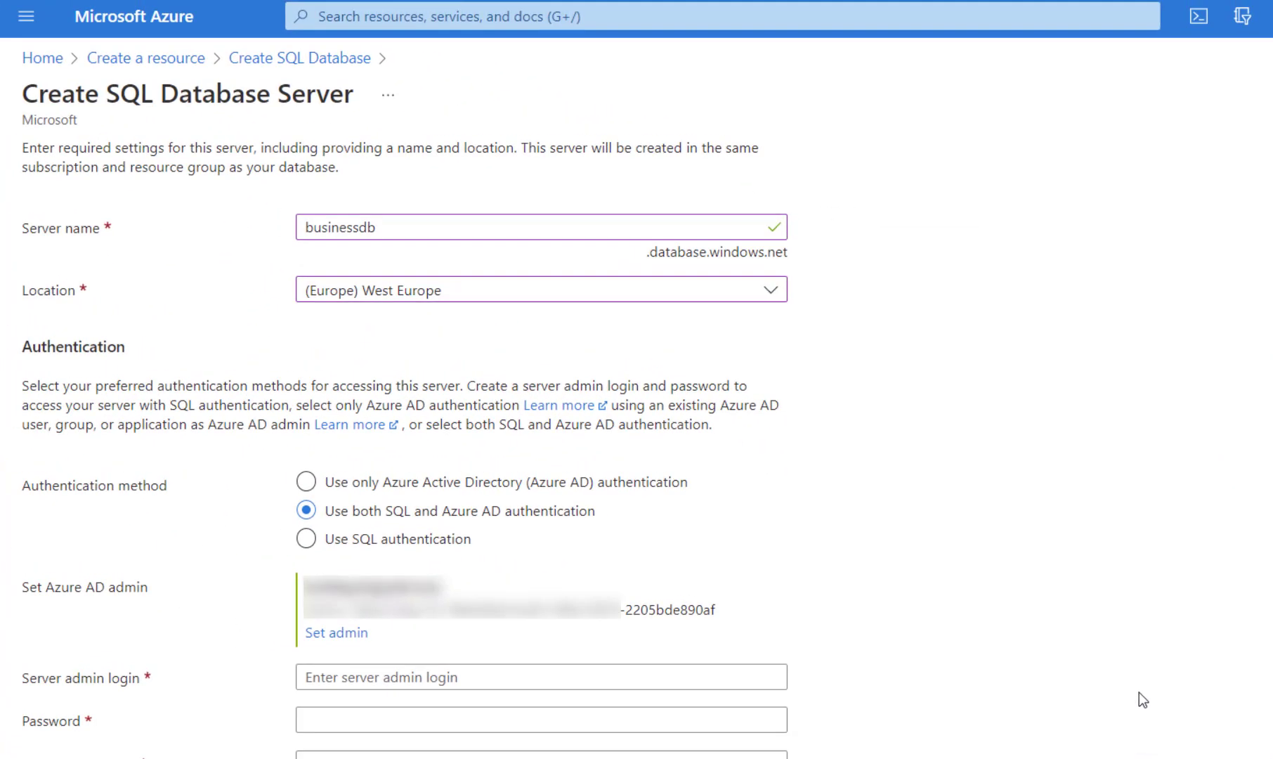
Enter the login name for the server admin.
scroll(1108, 685, "down", 1)
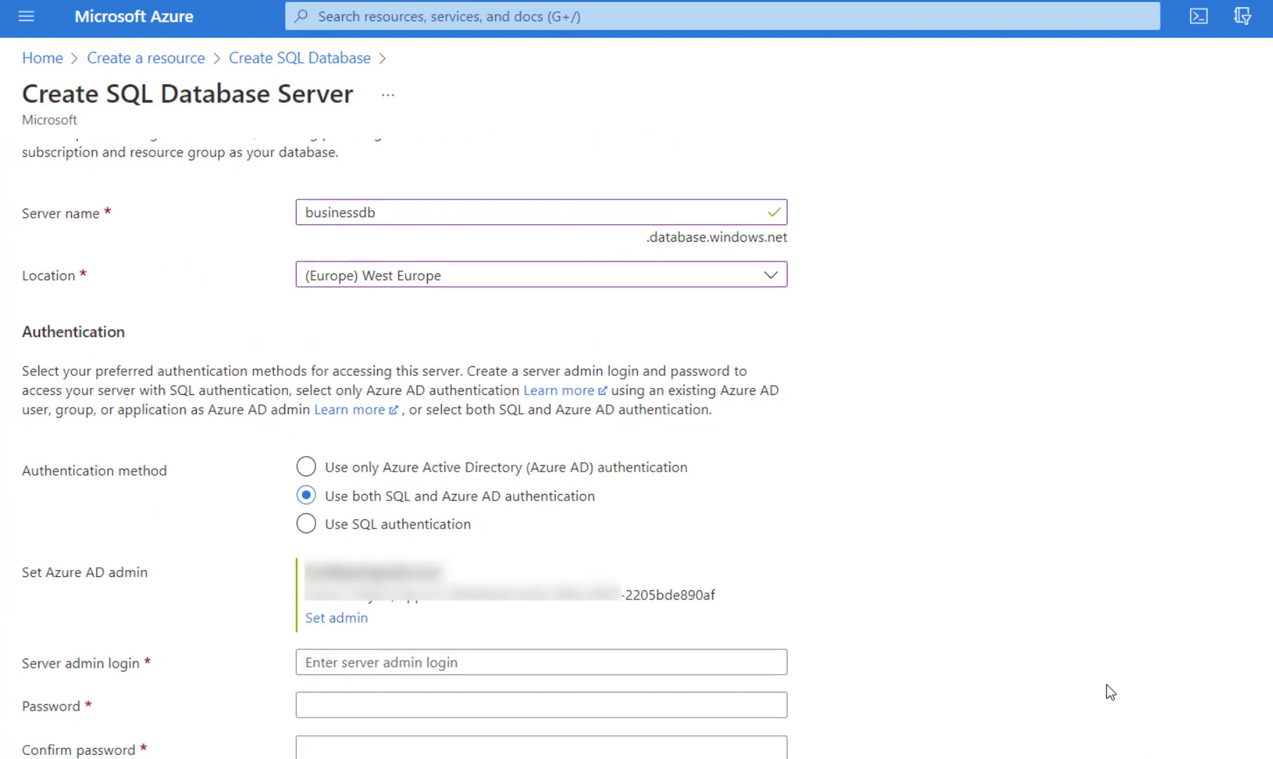
left_click(465, 653)
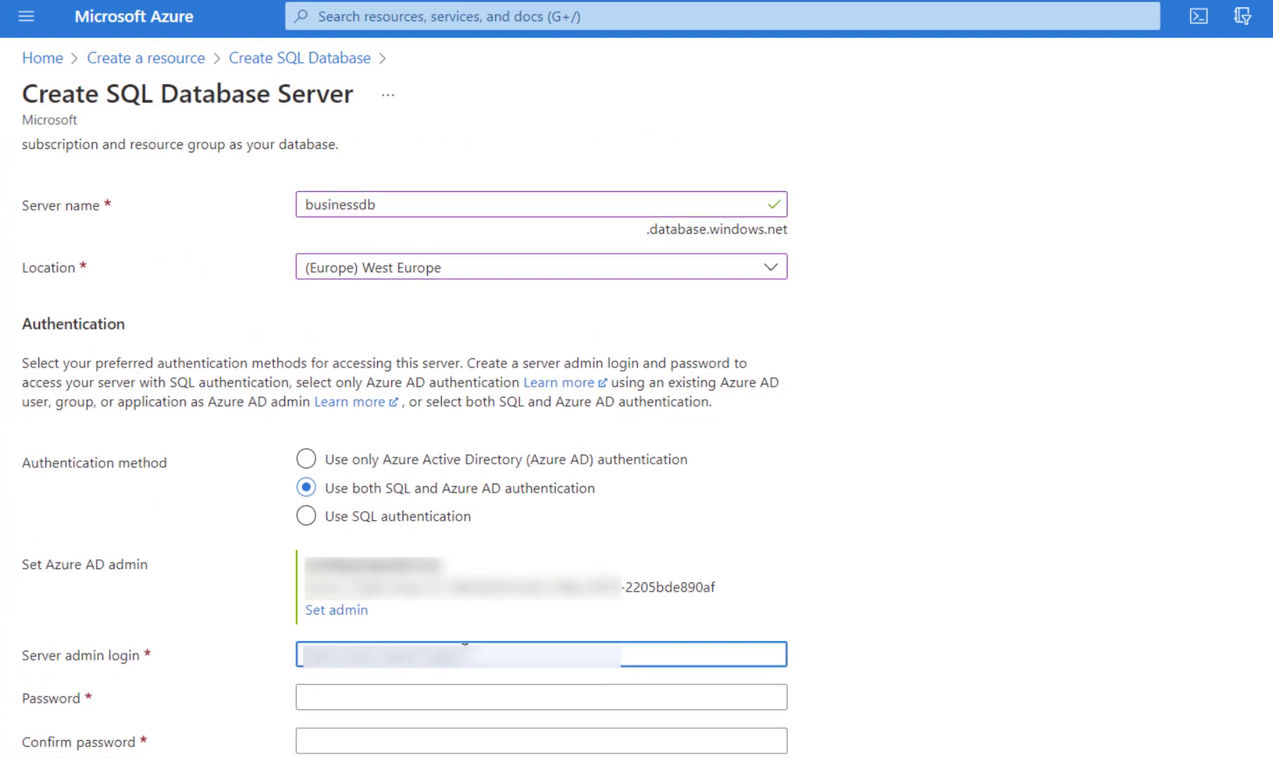
type("azure")
key("BackSpace")
key("BackSpace")
type("r")
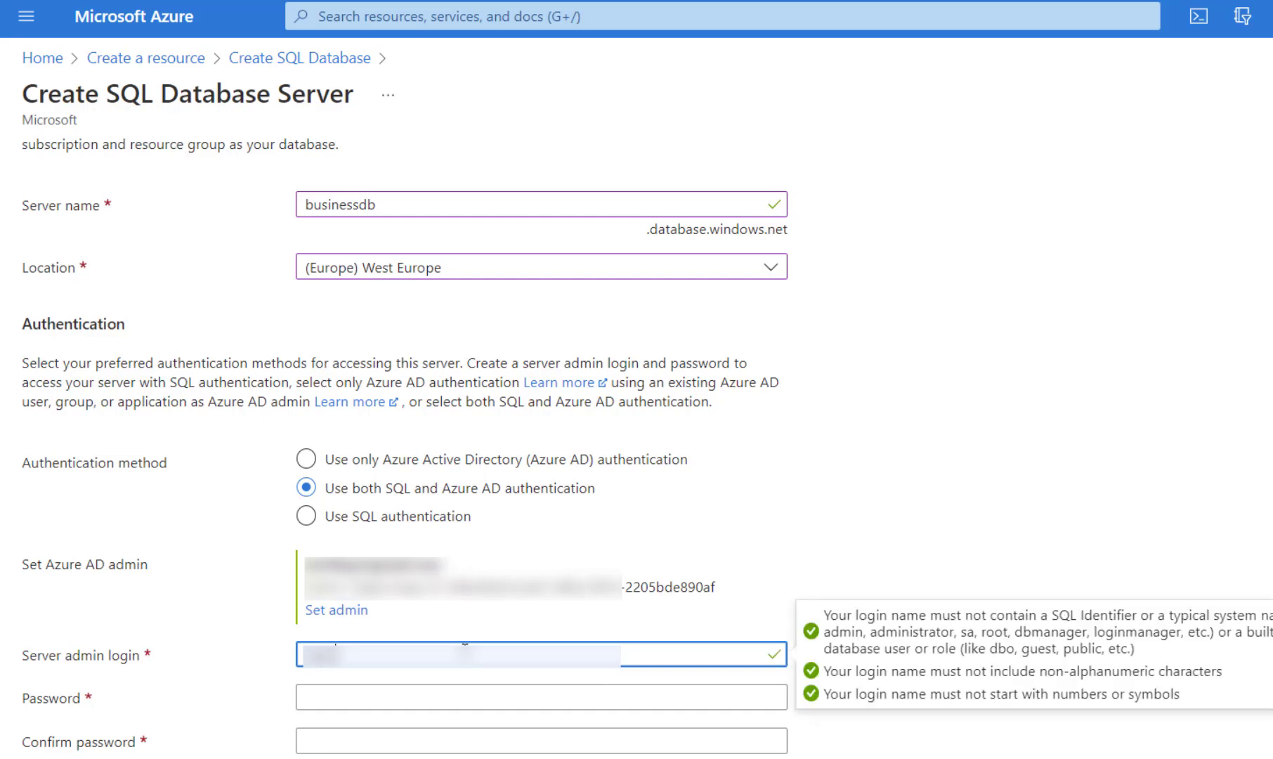
type("euser")
Enter and confirm the server admin password, and accept the new server's settings.
key("Tab")
type("••")
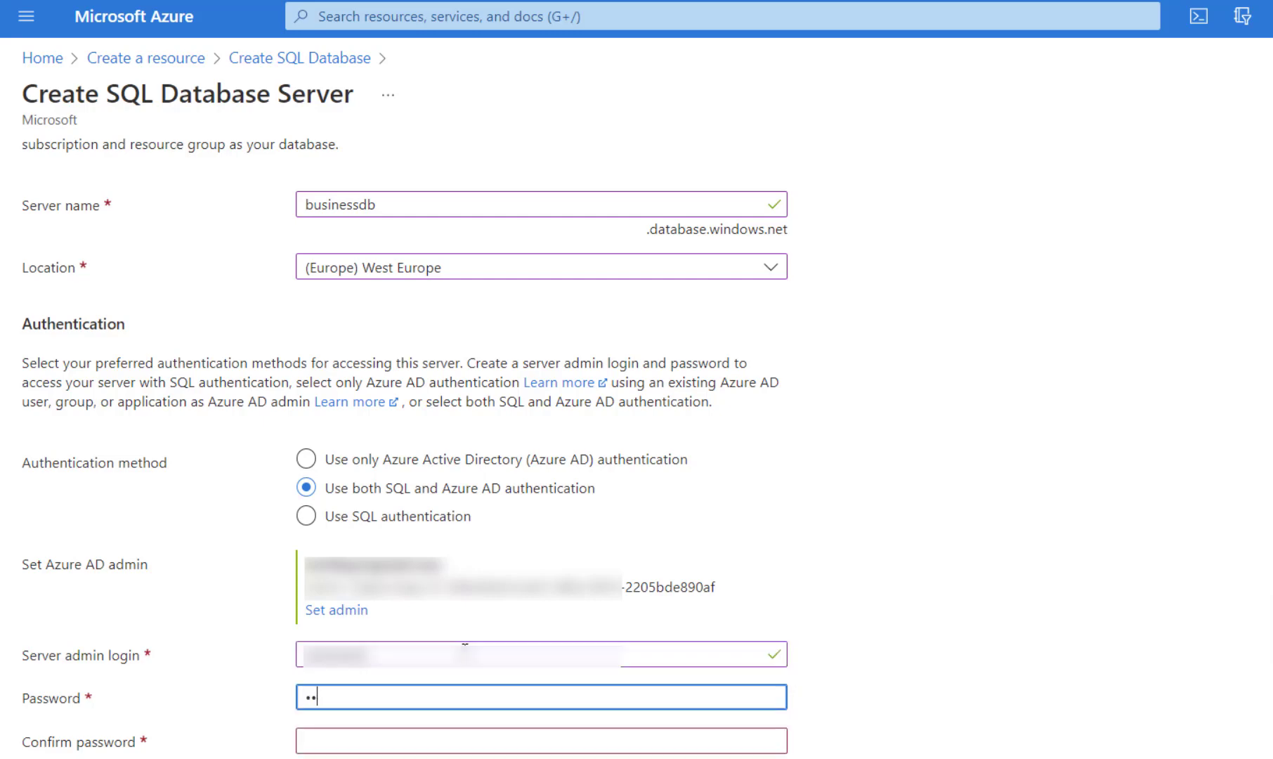
type("•••••••••")
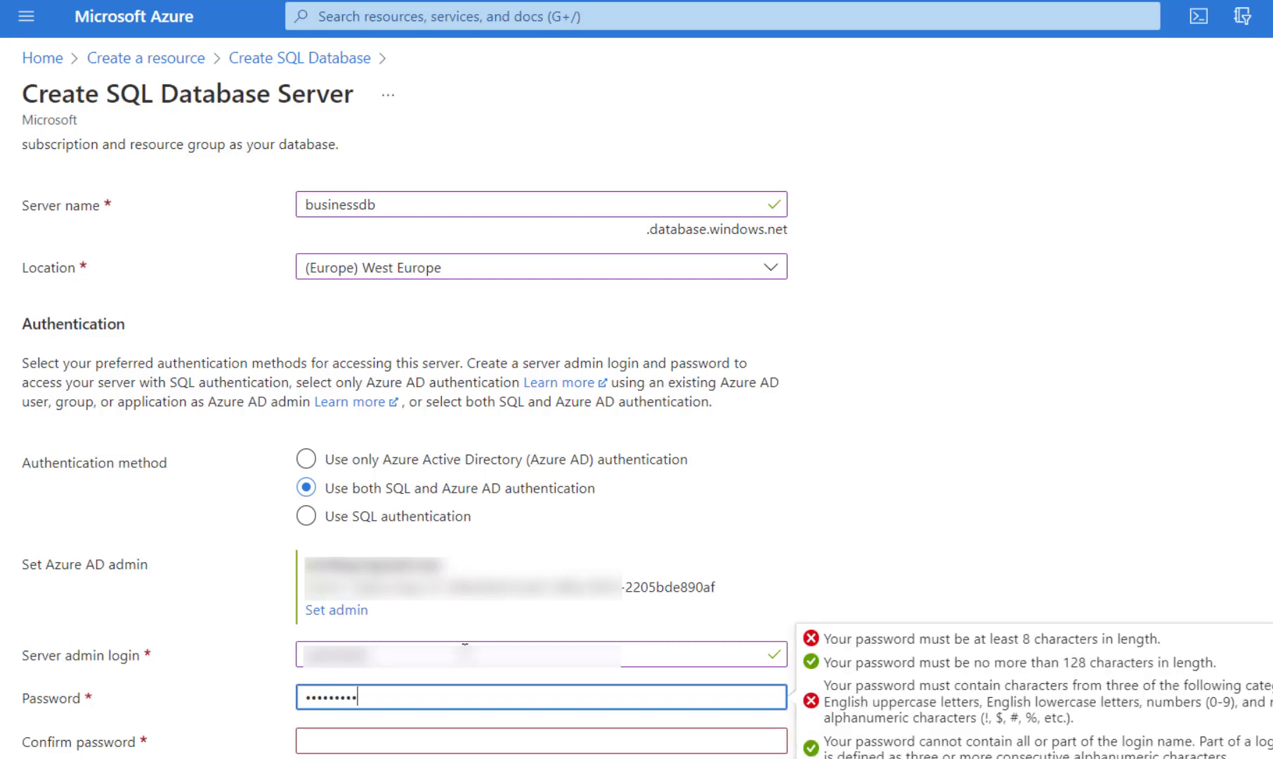
key("BackSpace")
key("BackSpace")
key("BackSpace")
key("BackSpace")
key("BackSpace")
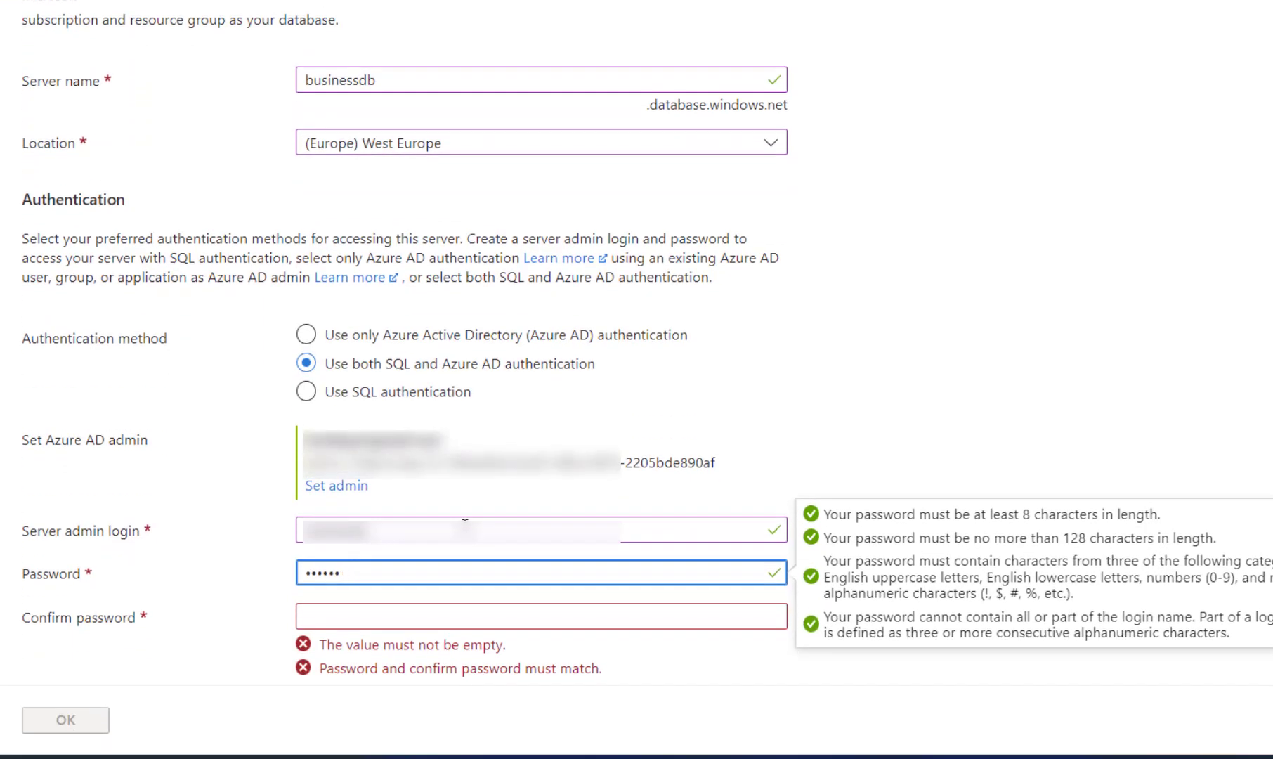
type("•••••")
key("Tab")
type("•••••••••••")
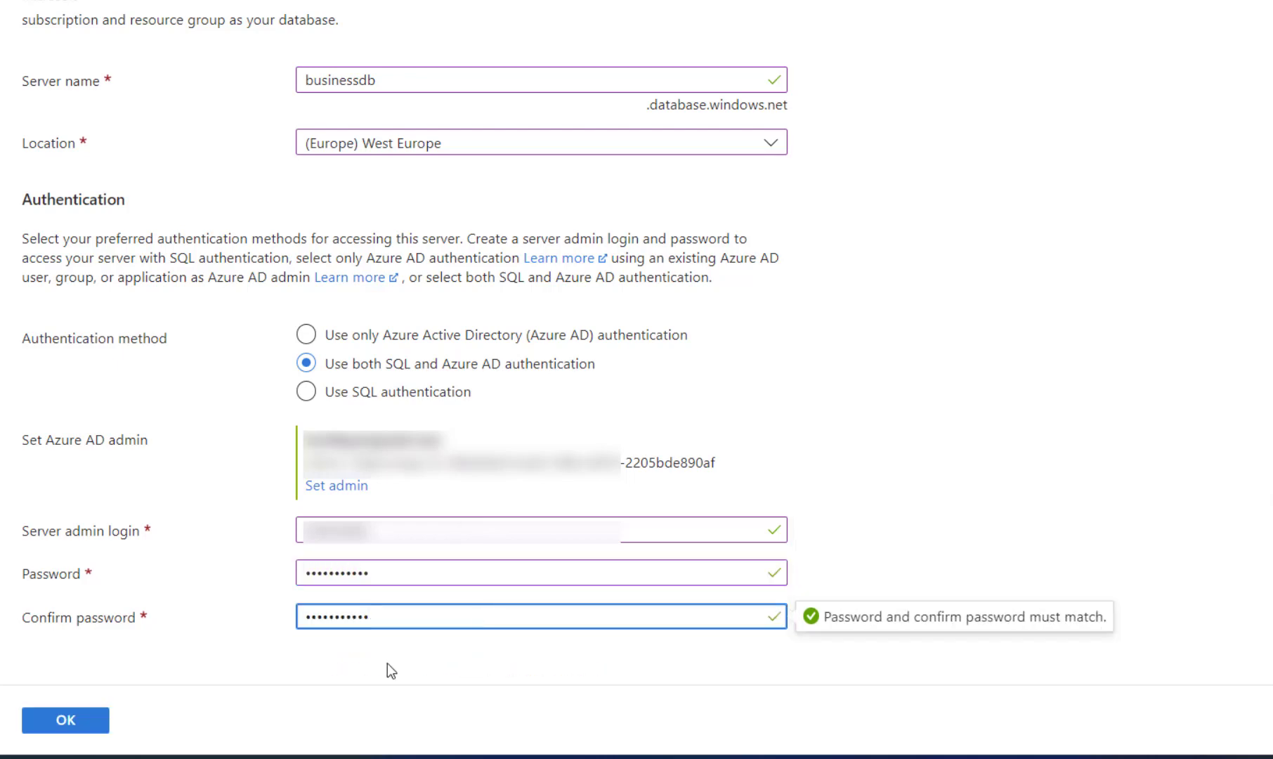
left_click(280, 664)
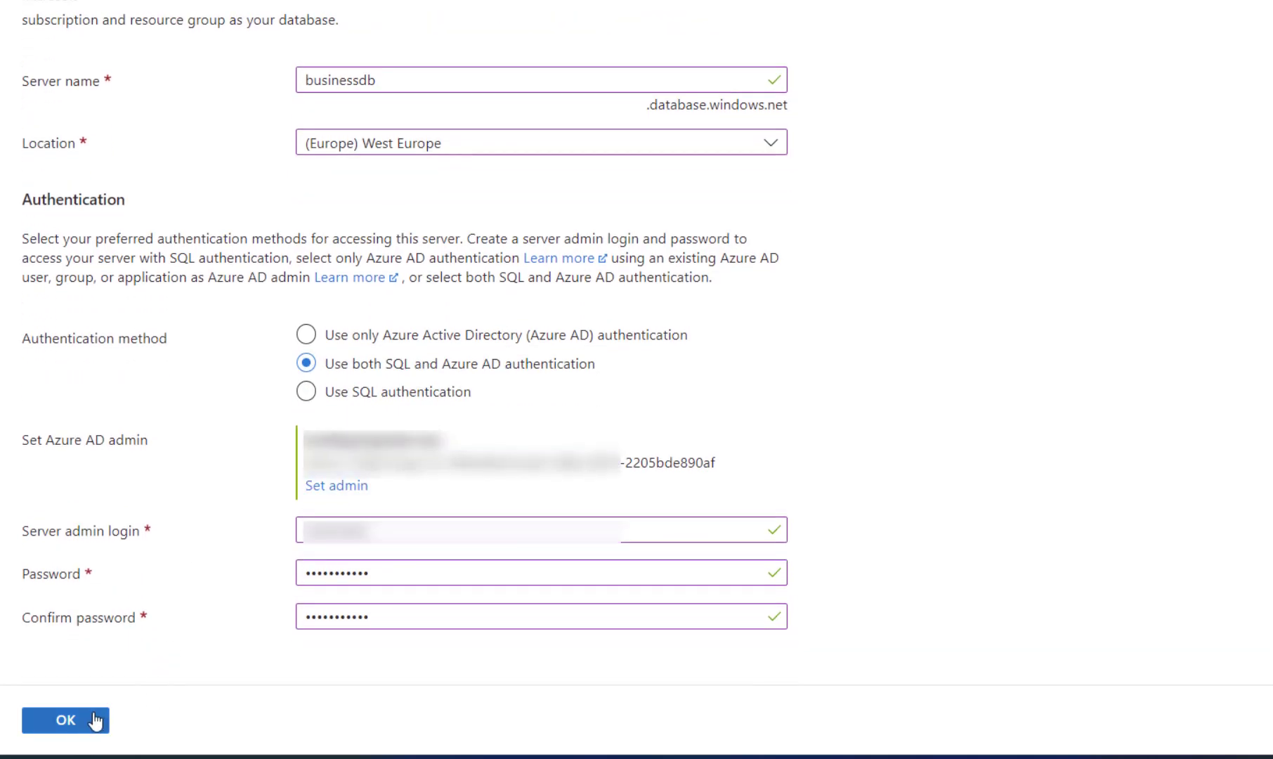
left_click(96, 719)
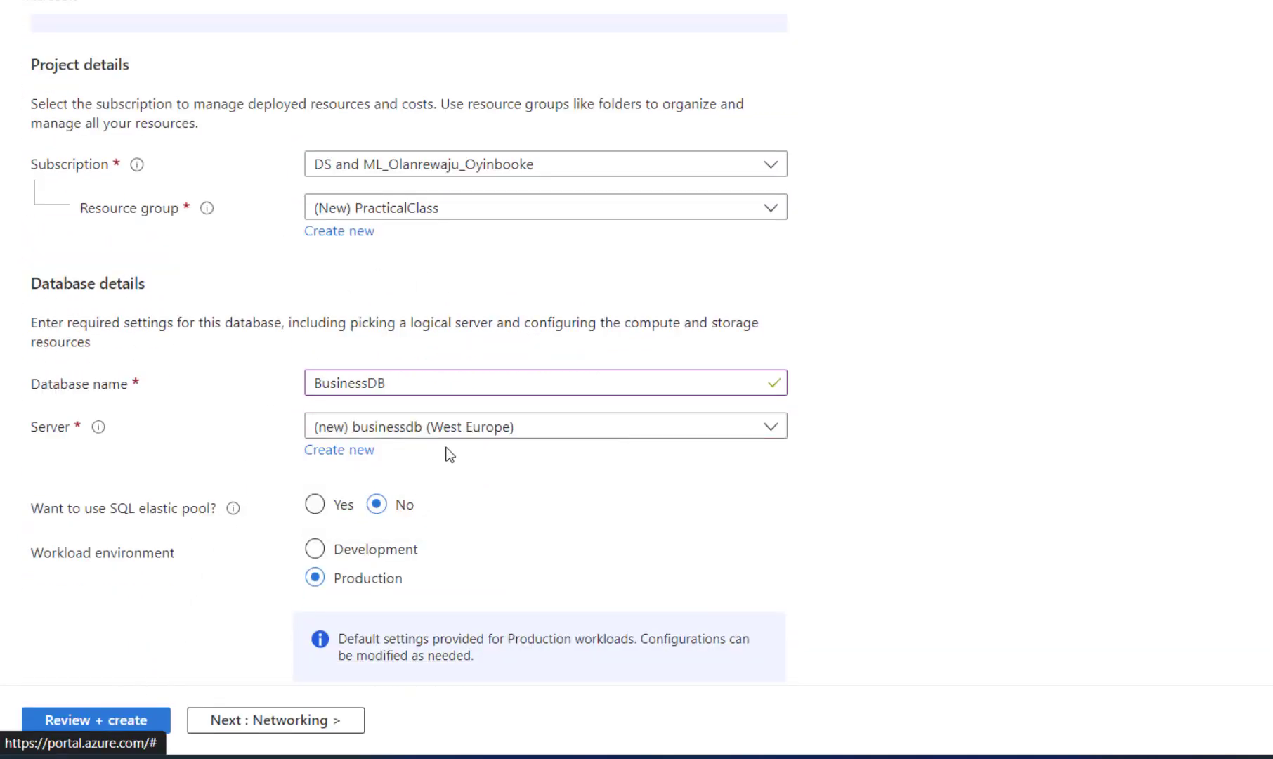
Set the workload environment to Development and the backup storage redundancy to Locally-redundant backup storage.
scroll(551, 470, "down", 3)
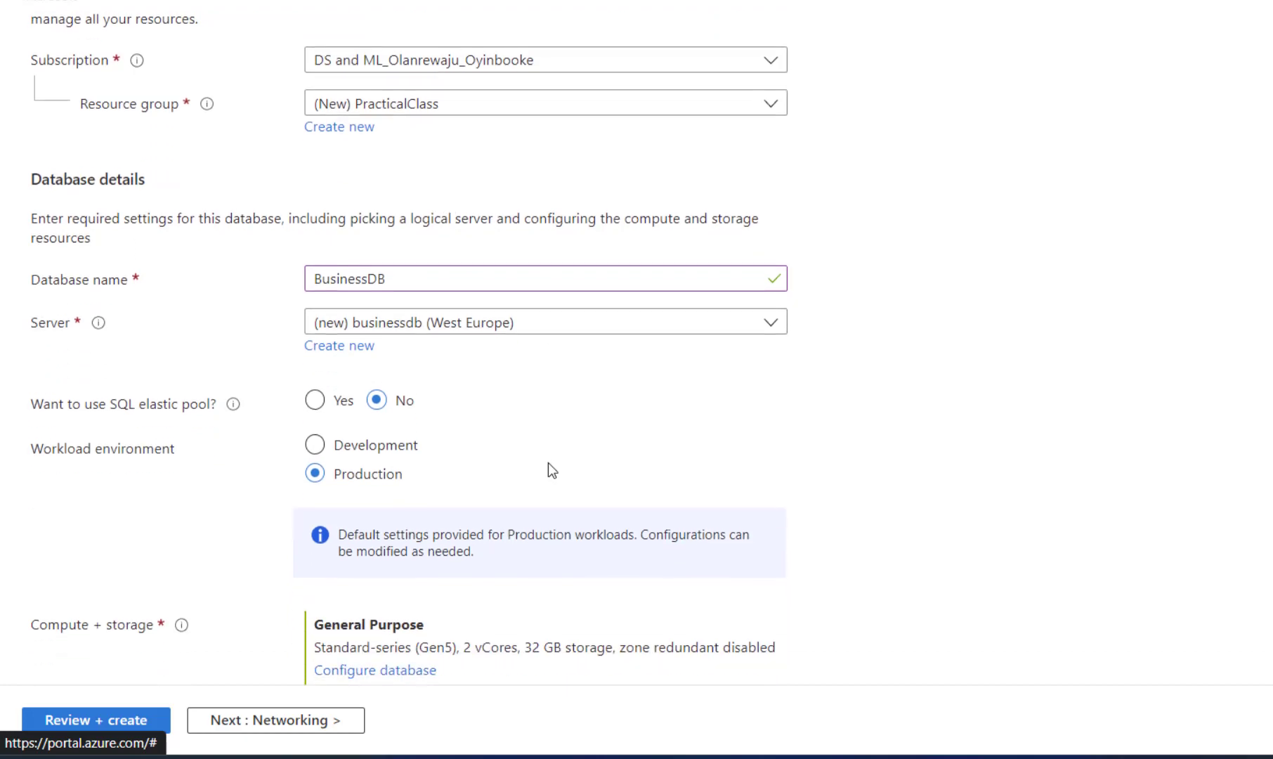
scroll(548, 462, "down", 2)
left_click(362, 222)
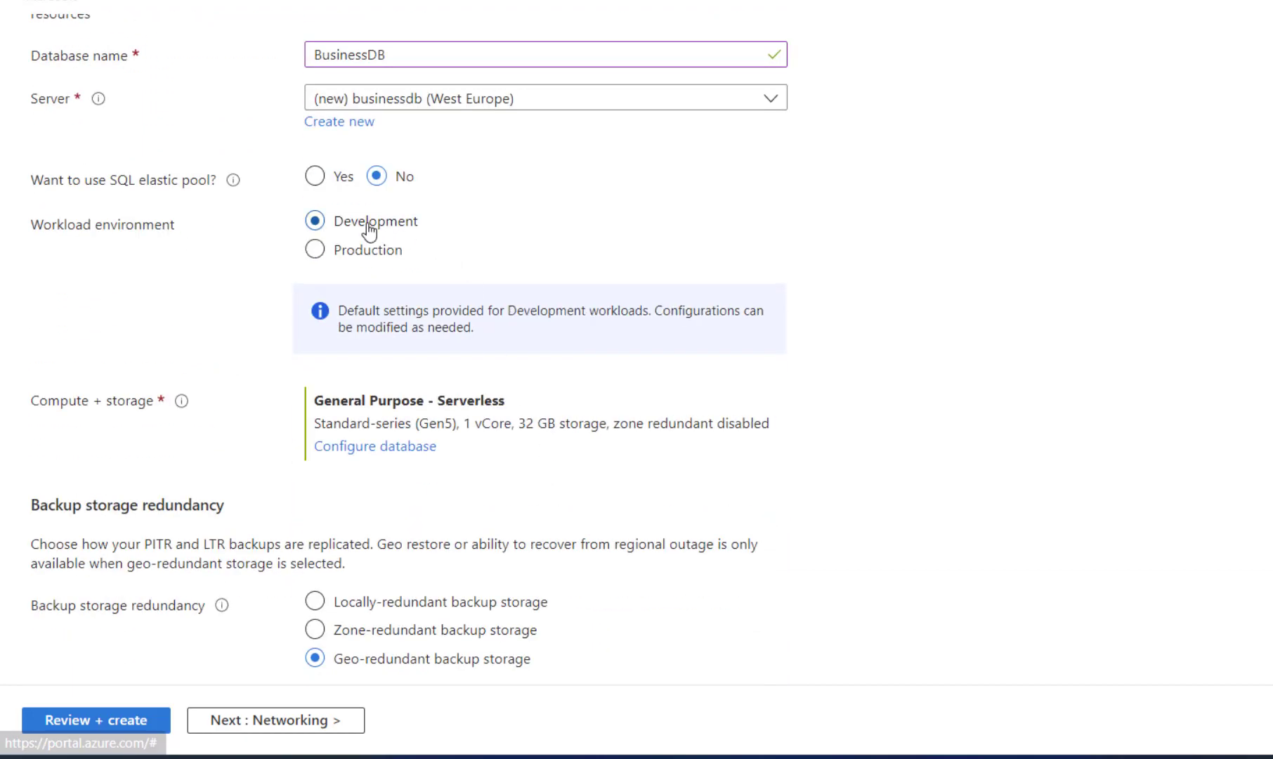
scroll(522, 440, "down", 5)
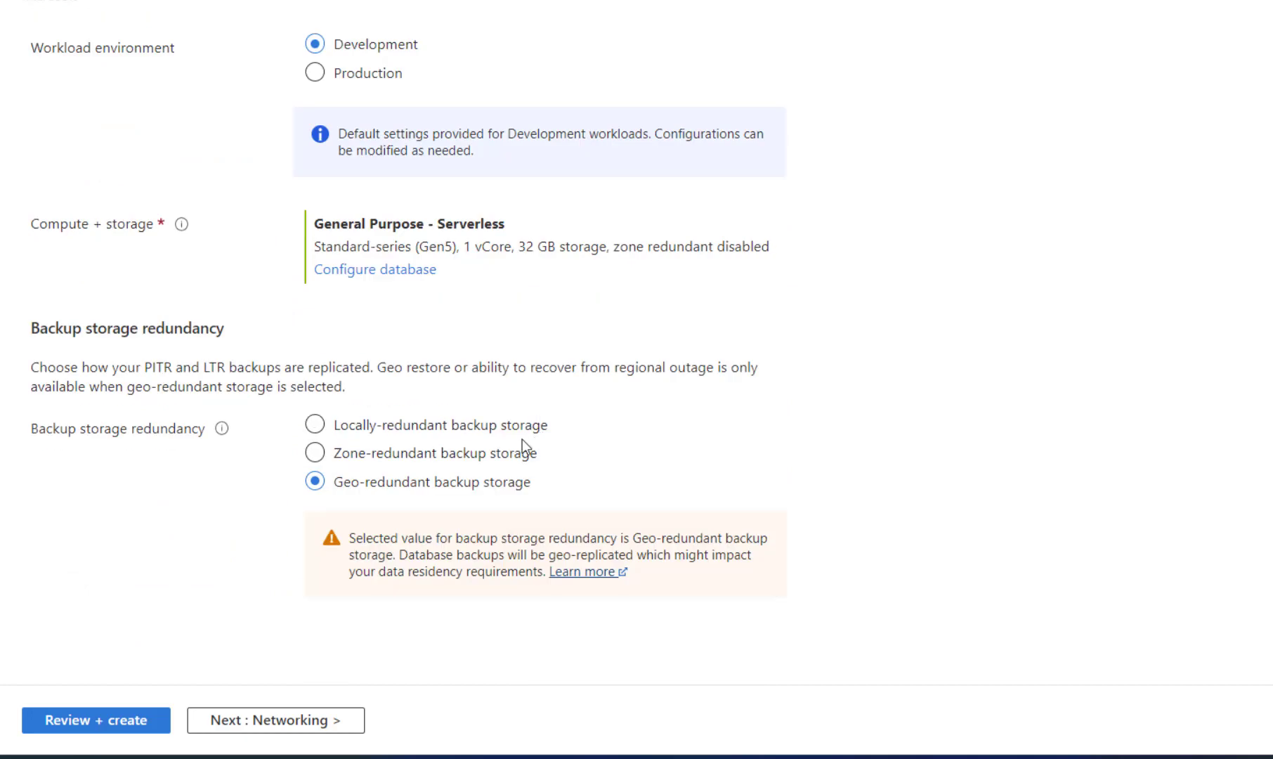
left_click(374, 439)
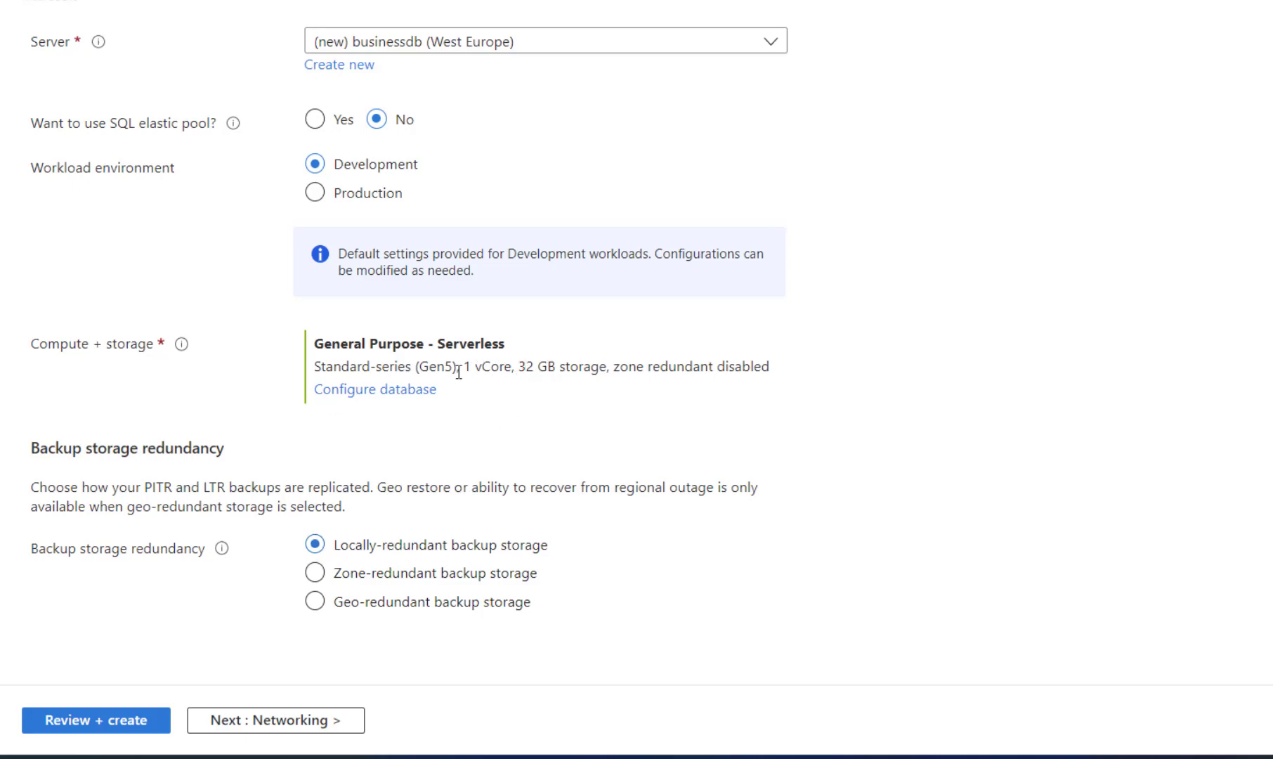
Configure the database's compute and storage with the Basic DTU-based service tier at 2 GB and apply it.
left_click(390, 391)
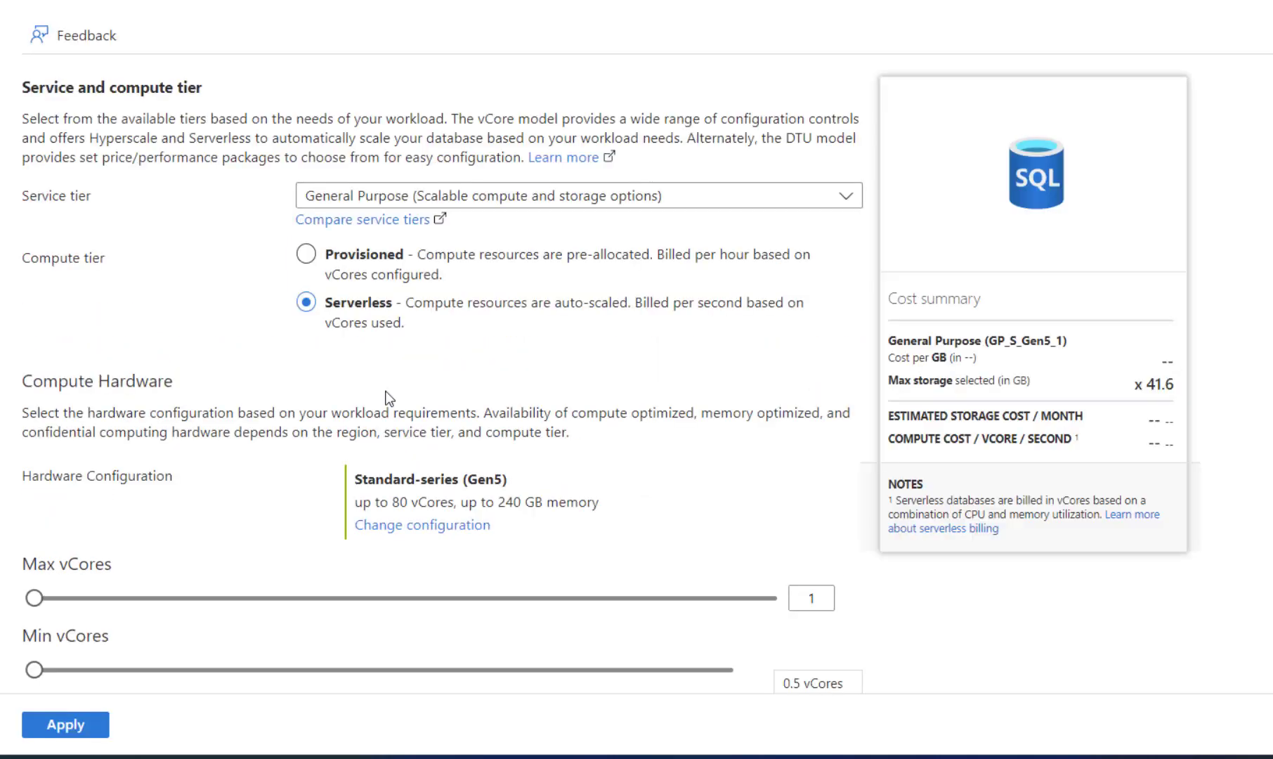
left_click(560, 204)
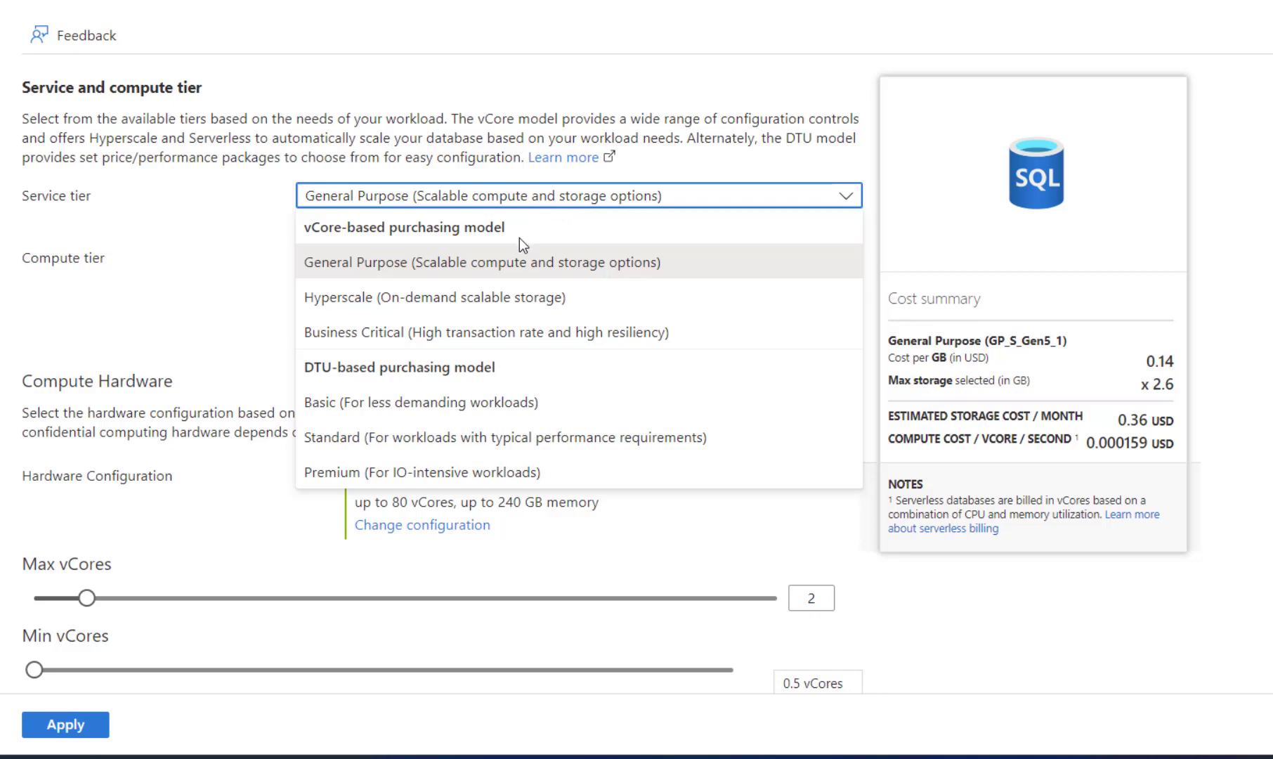
key("s")
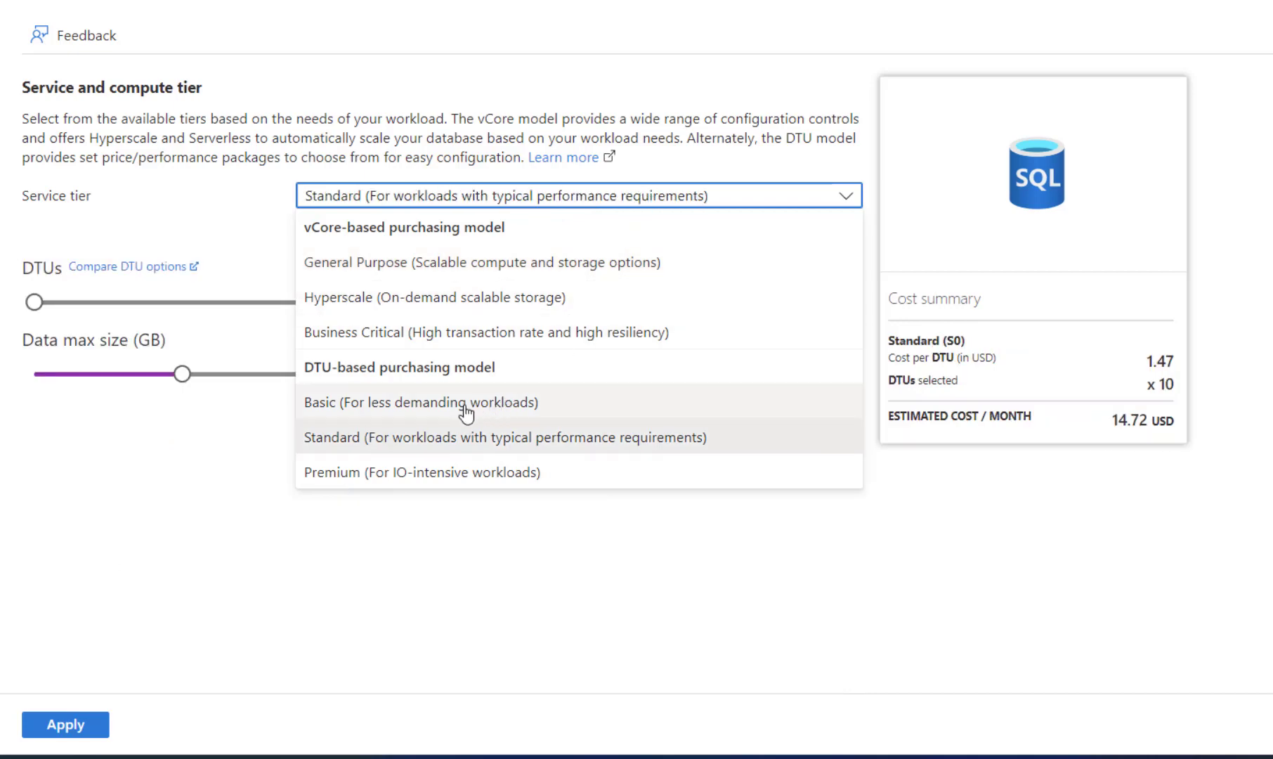
key("Return")
key("b")
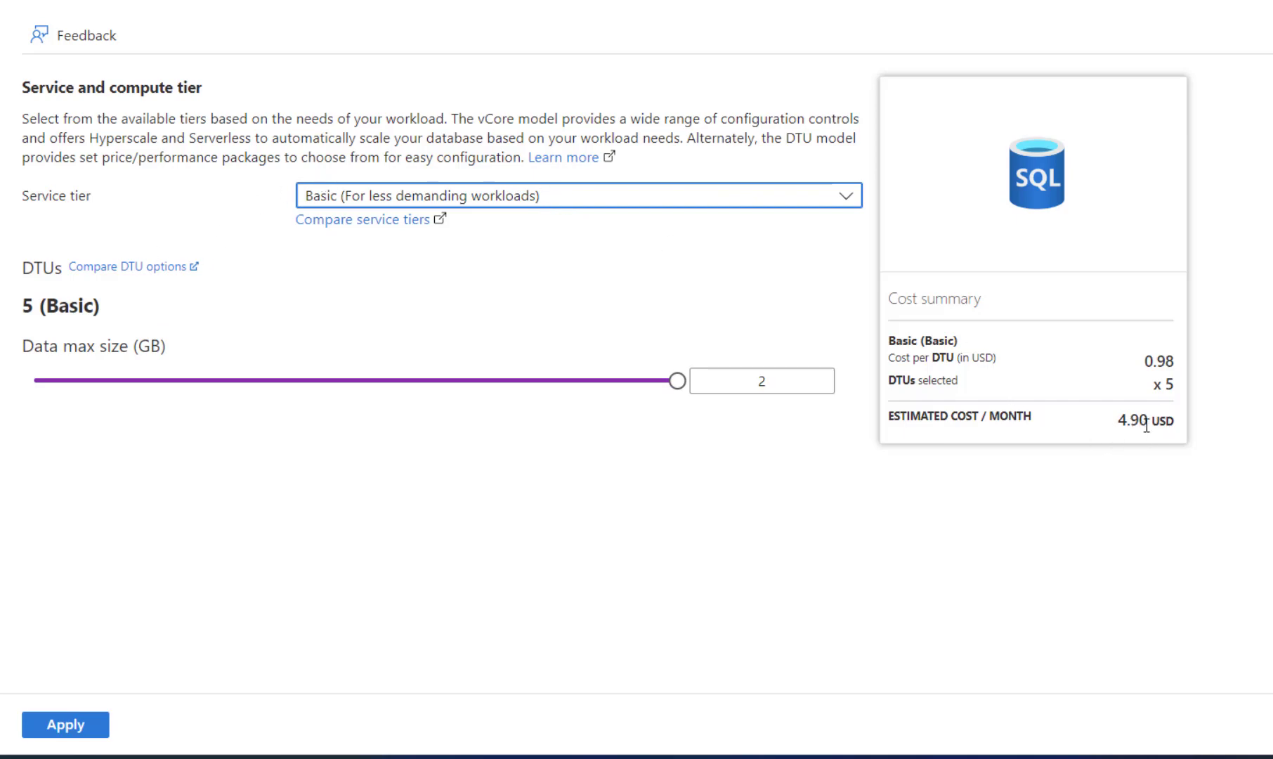
left_click(515, 504)
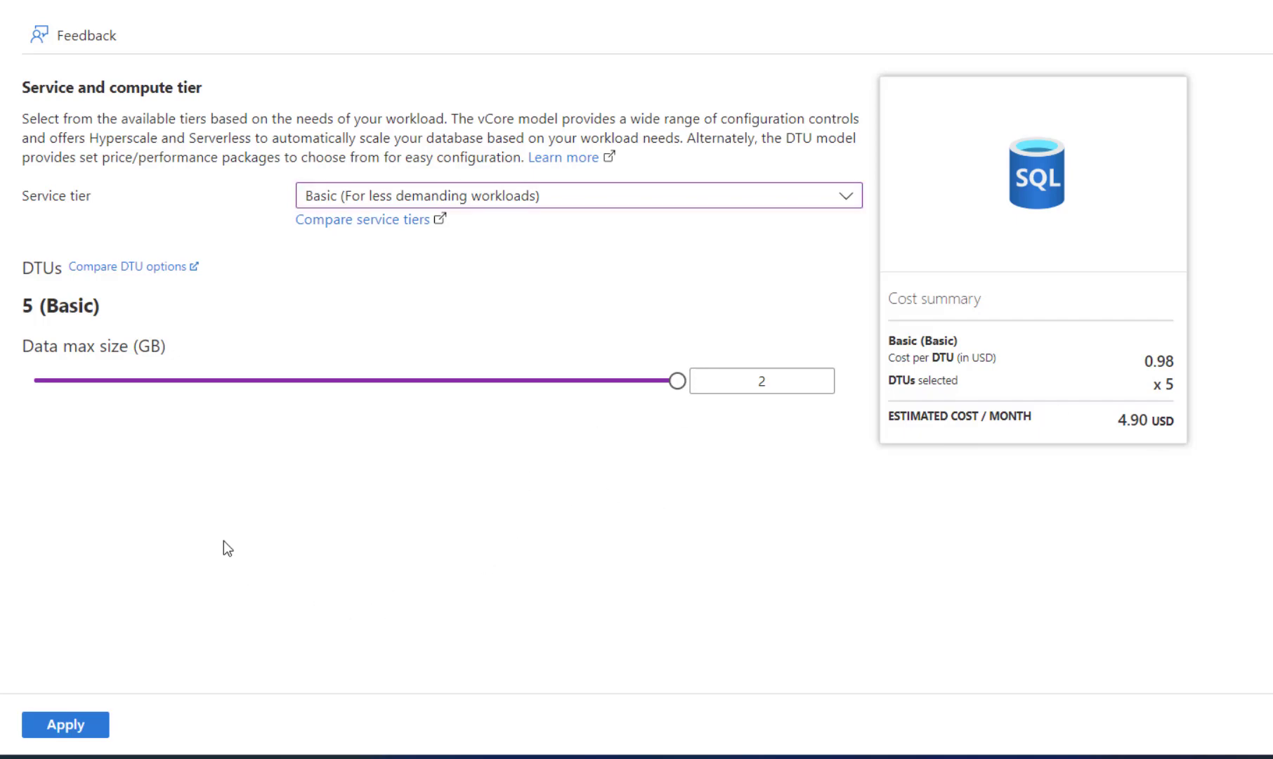
left_click(62, 727)
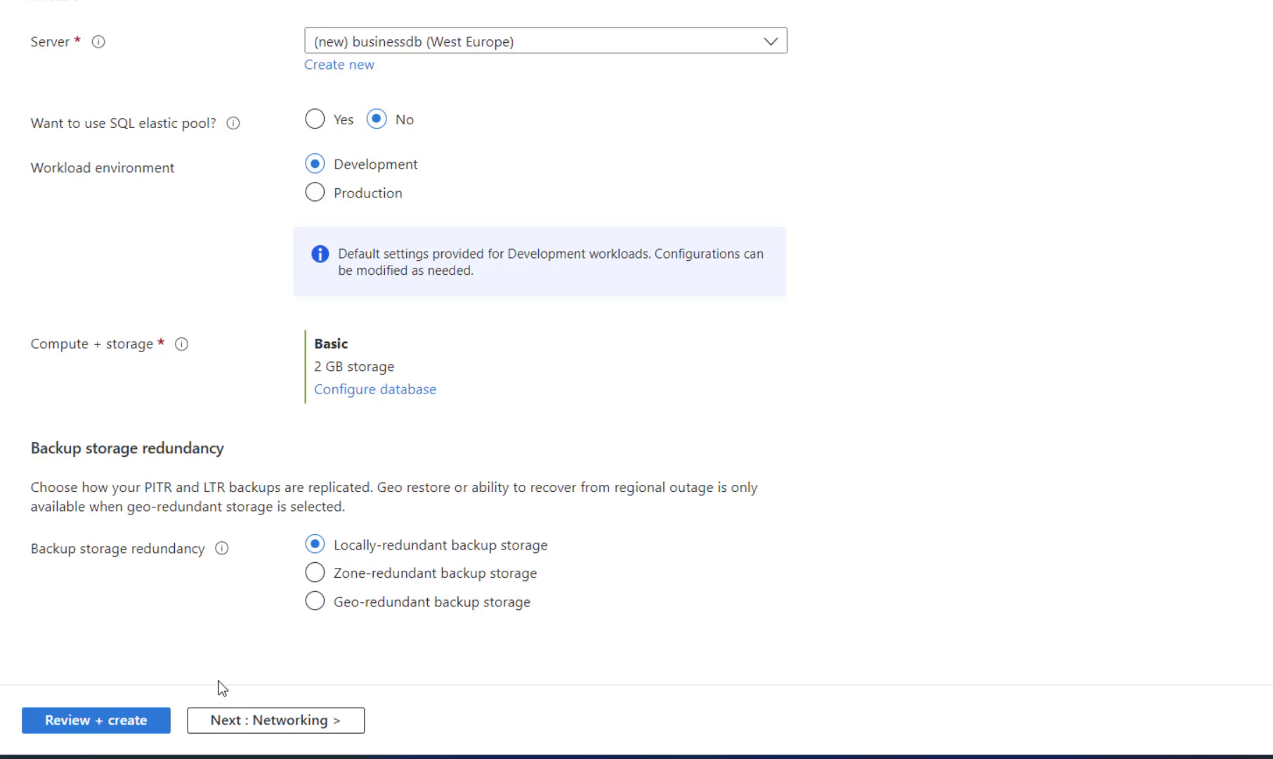
Review the estimated monthly cost in the creation summary and recheck the basic project, database and backup settings.
left_click(123, 726)
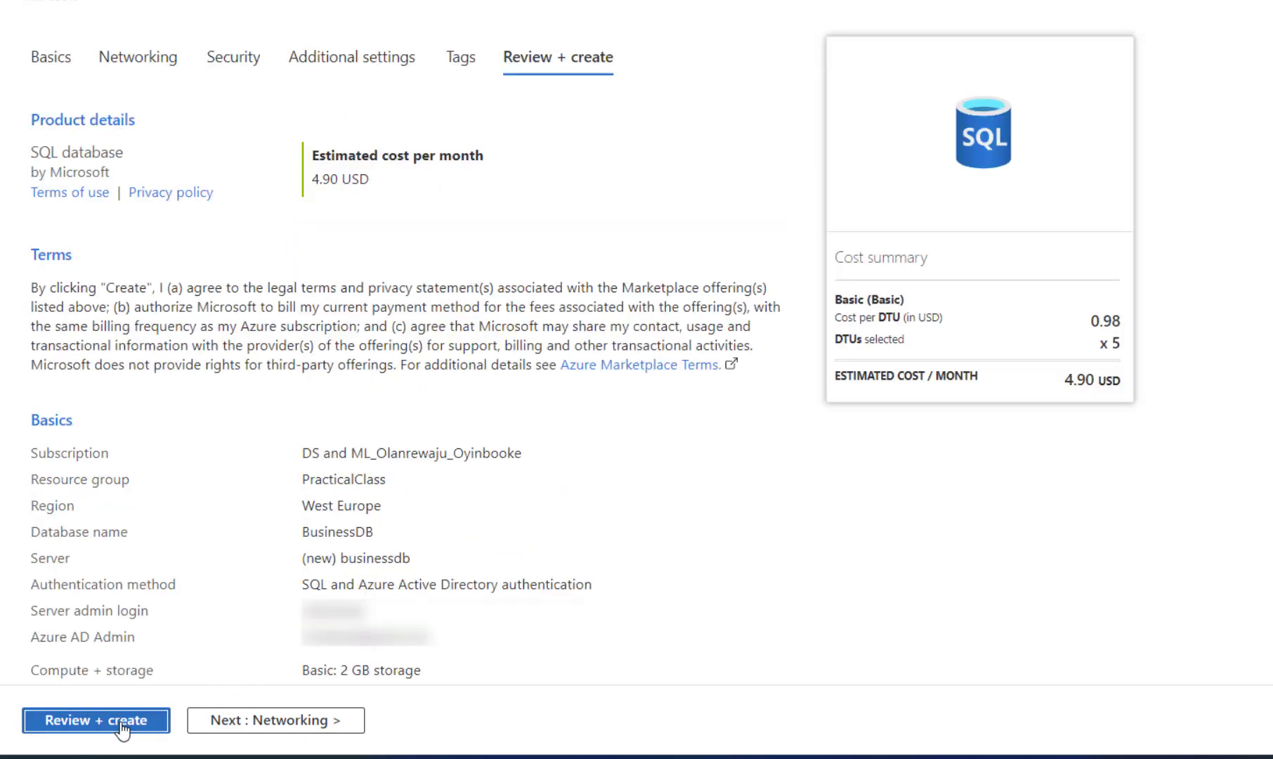
left_click_drag(376, 180, 312, 180)
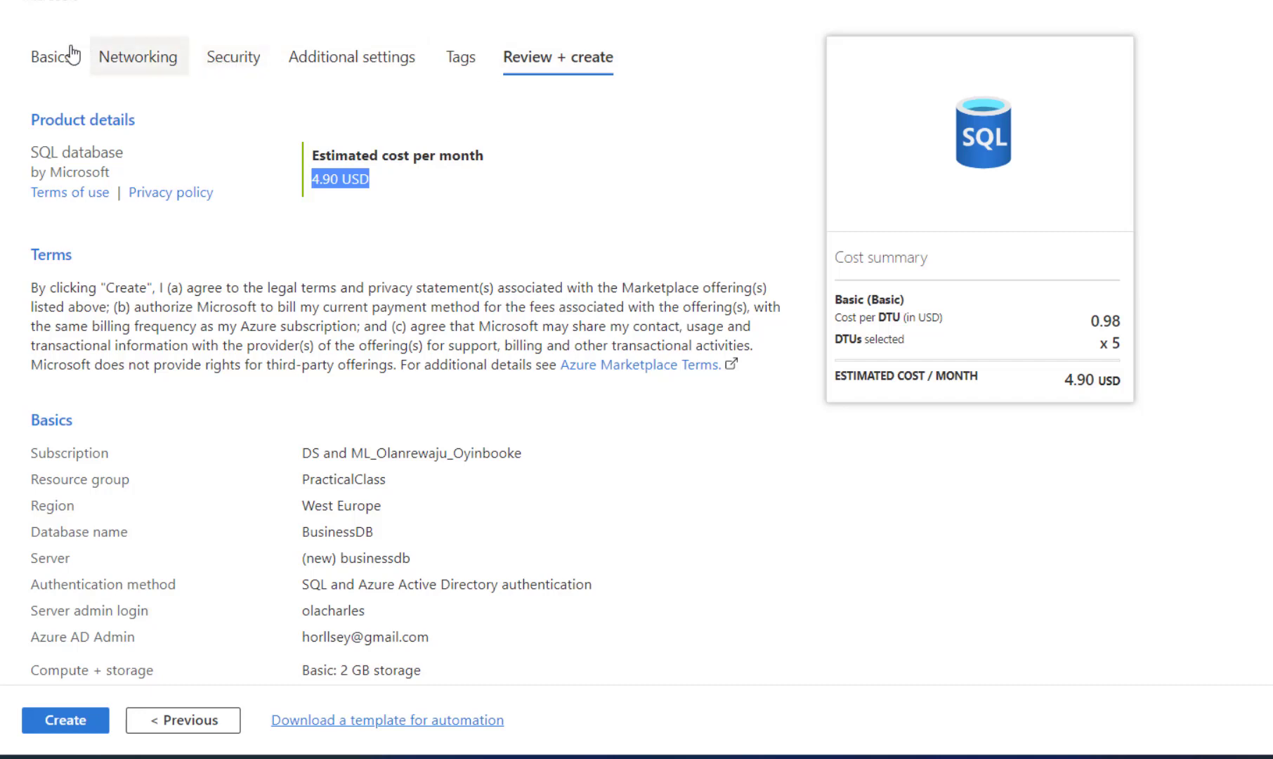
left_click(48, 56)
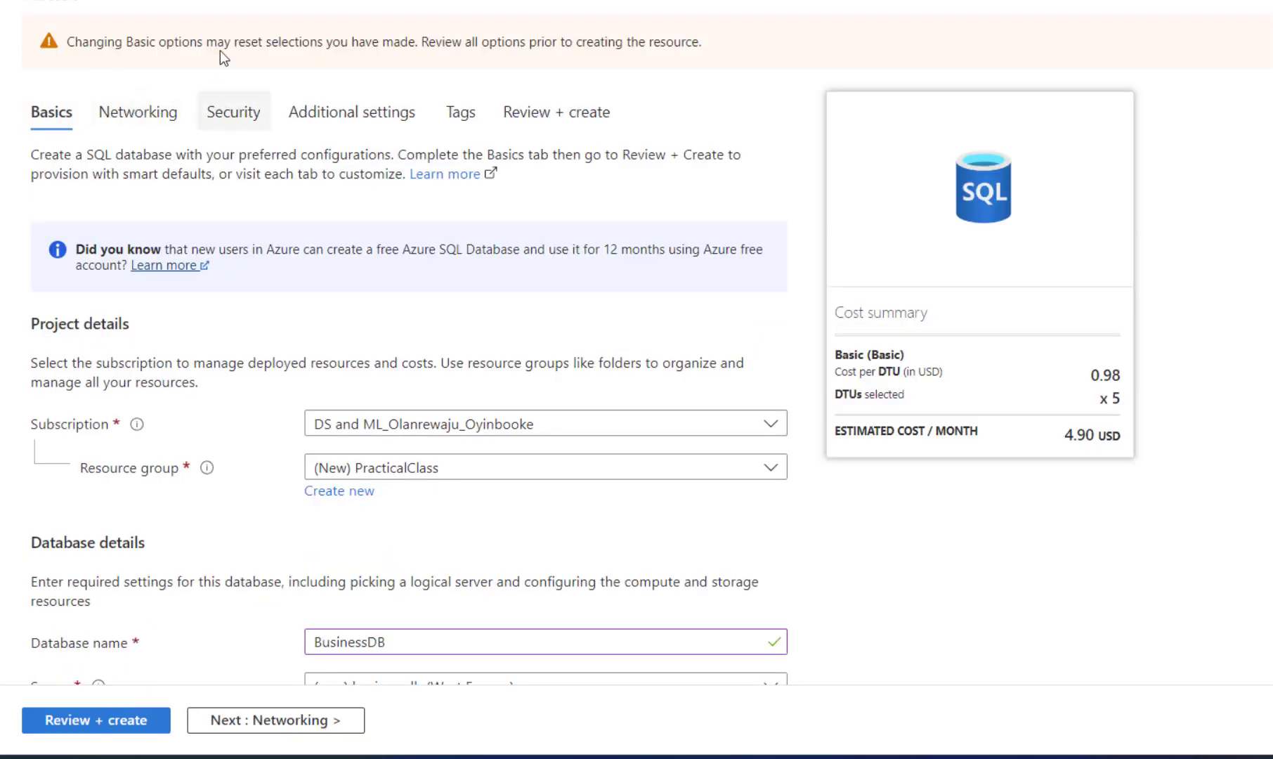
scroll(273, 440, "down", 5)
scroll(273, 440, "down", 3)
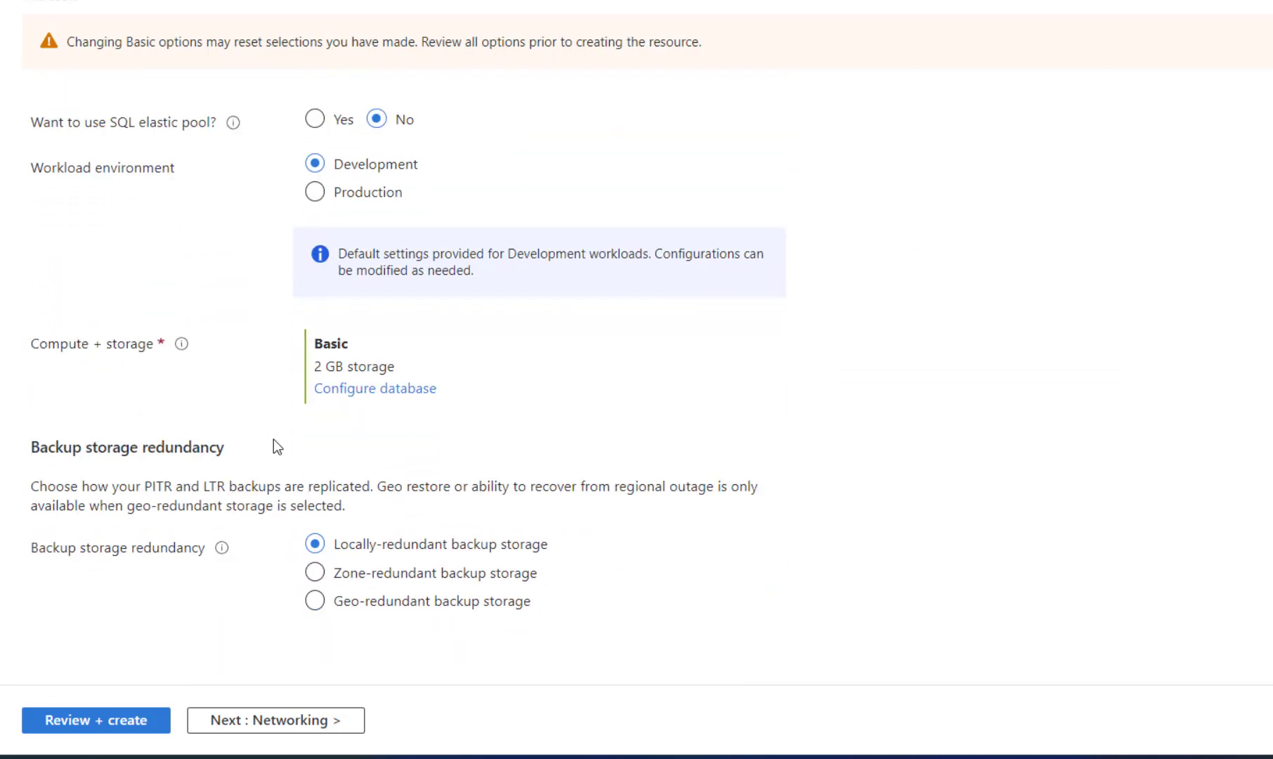
scroll(273, 440, "up", 8)
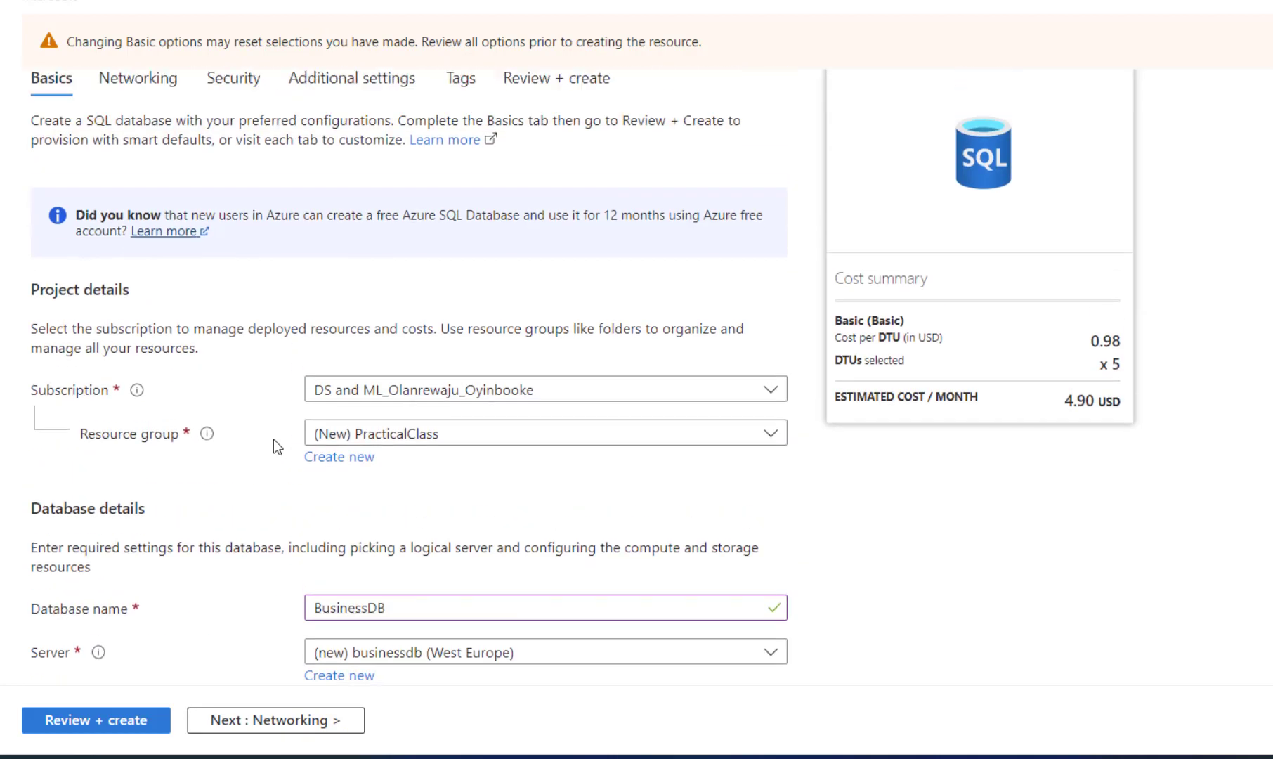
Set network connectivity to Public endpoint, allowing Azure services and resources to access the server and adding the current client IP address.
left_click(169, 121)
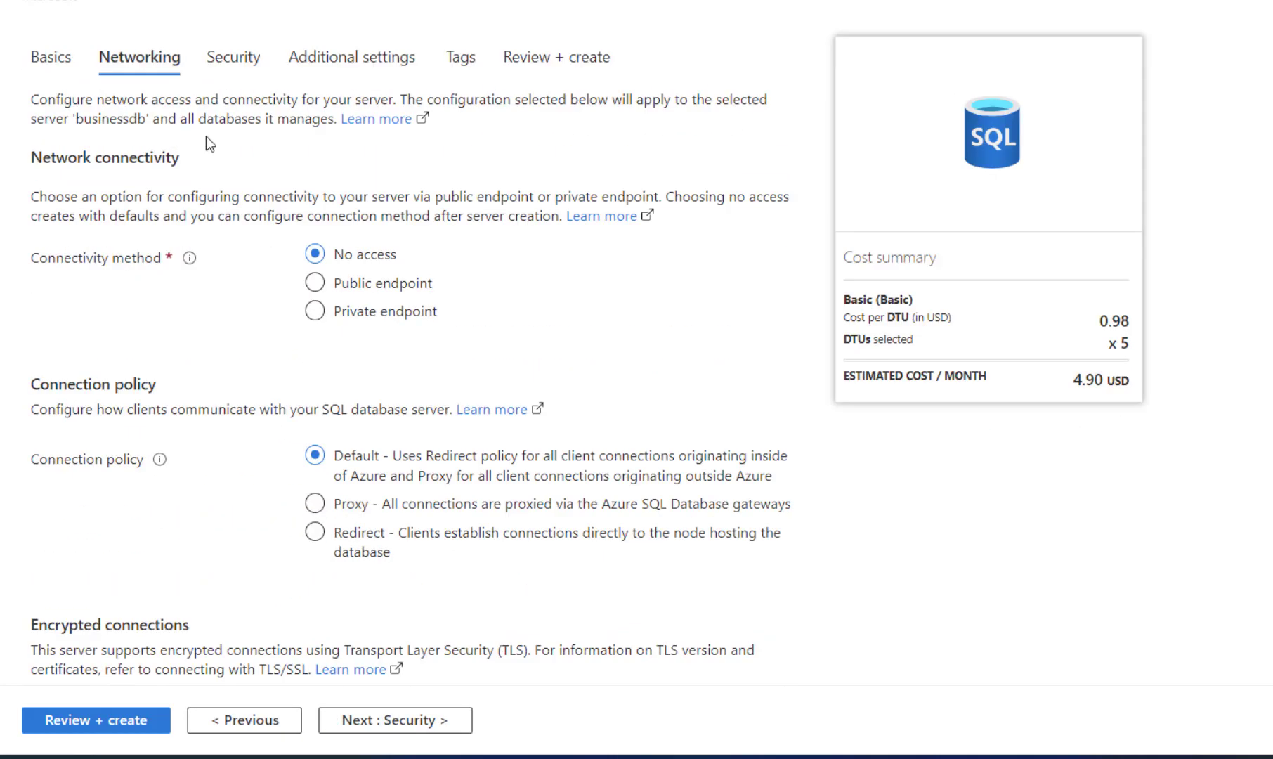
left_click(314, 282)
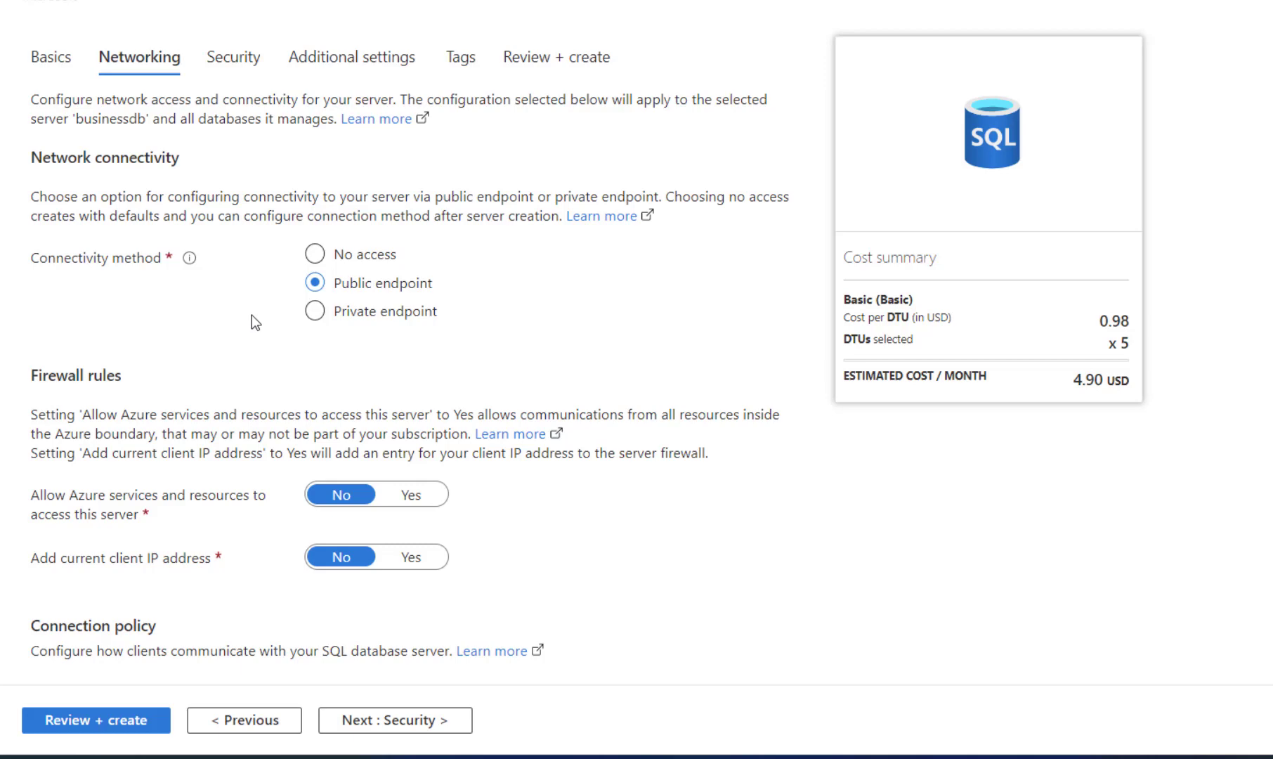
scroll(211, 310, "down", 3)
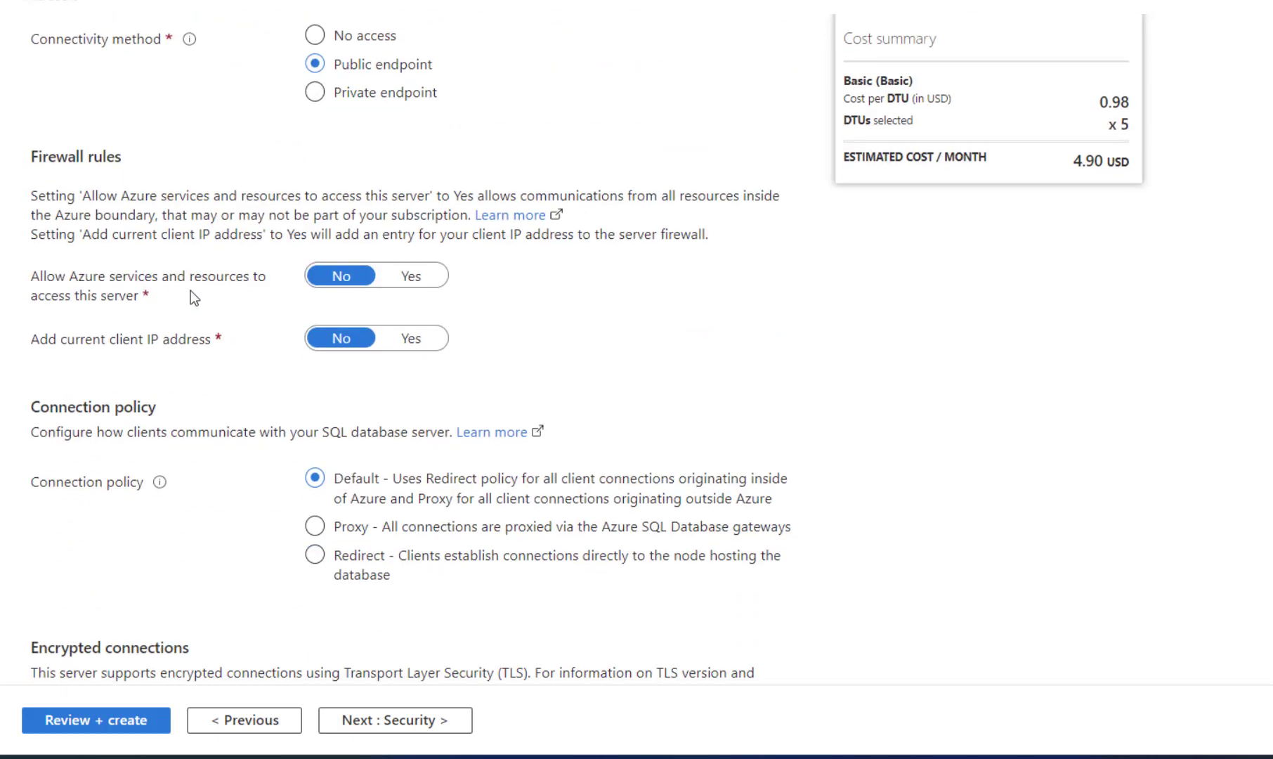
left_click(411, 277)
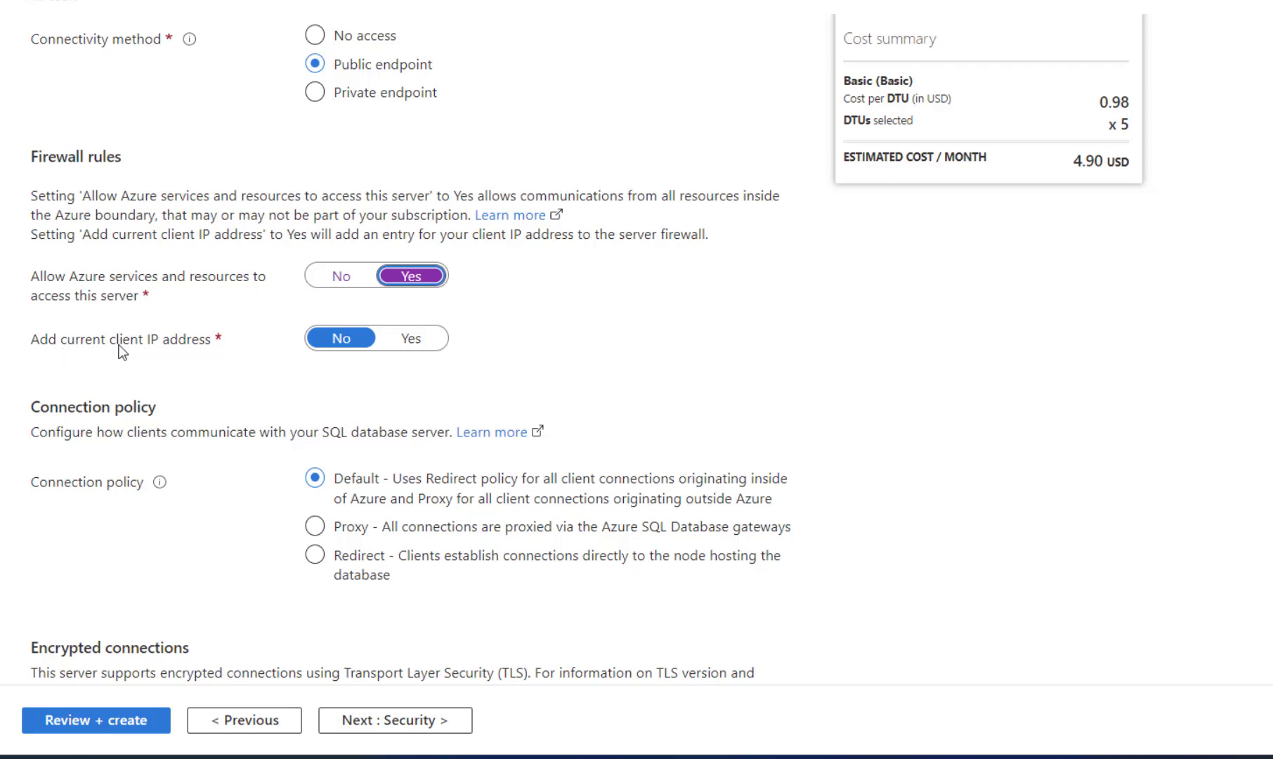
left_click(407, 339)
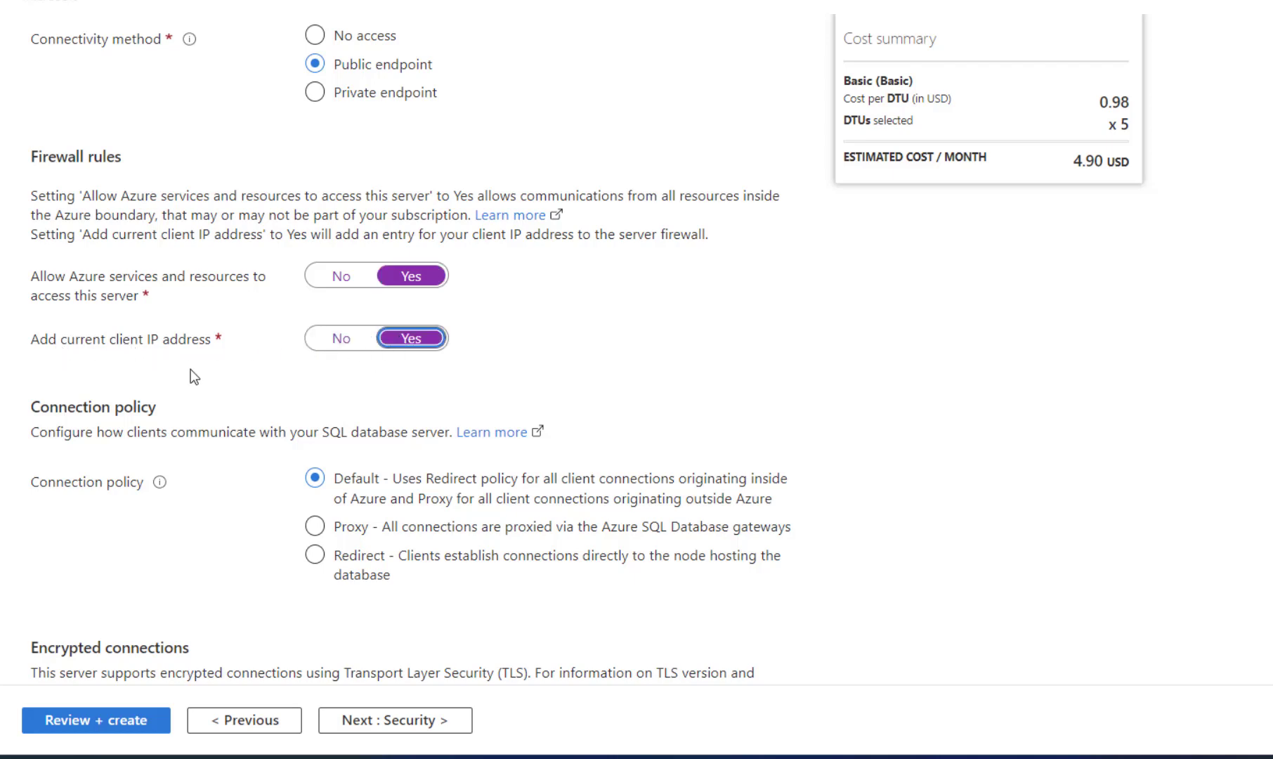
scroll(191, 371, "down", 2)
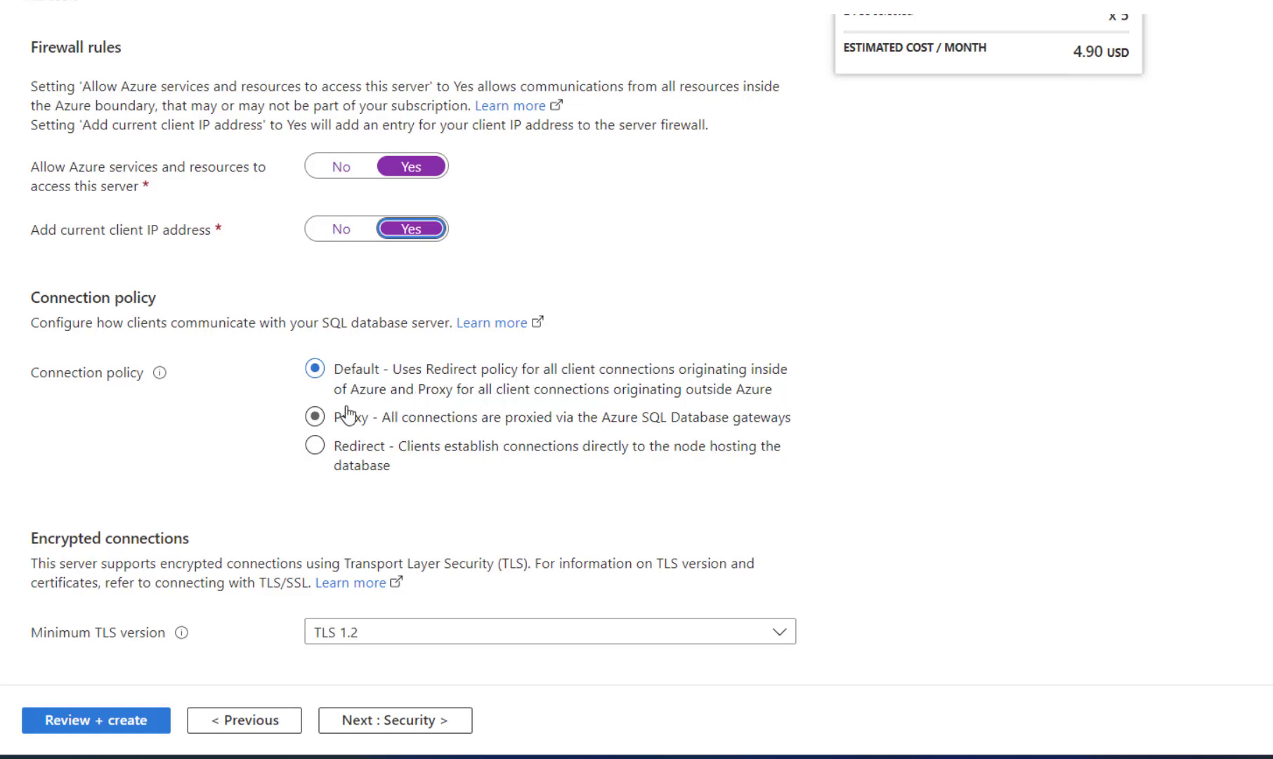
scroll(221, 406, "down", 1)
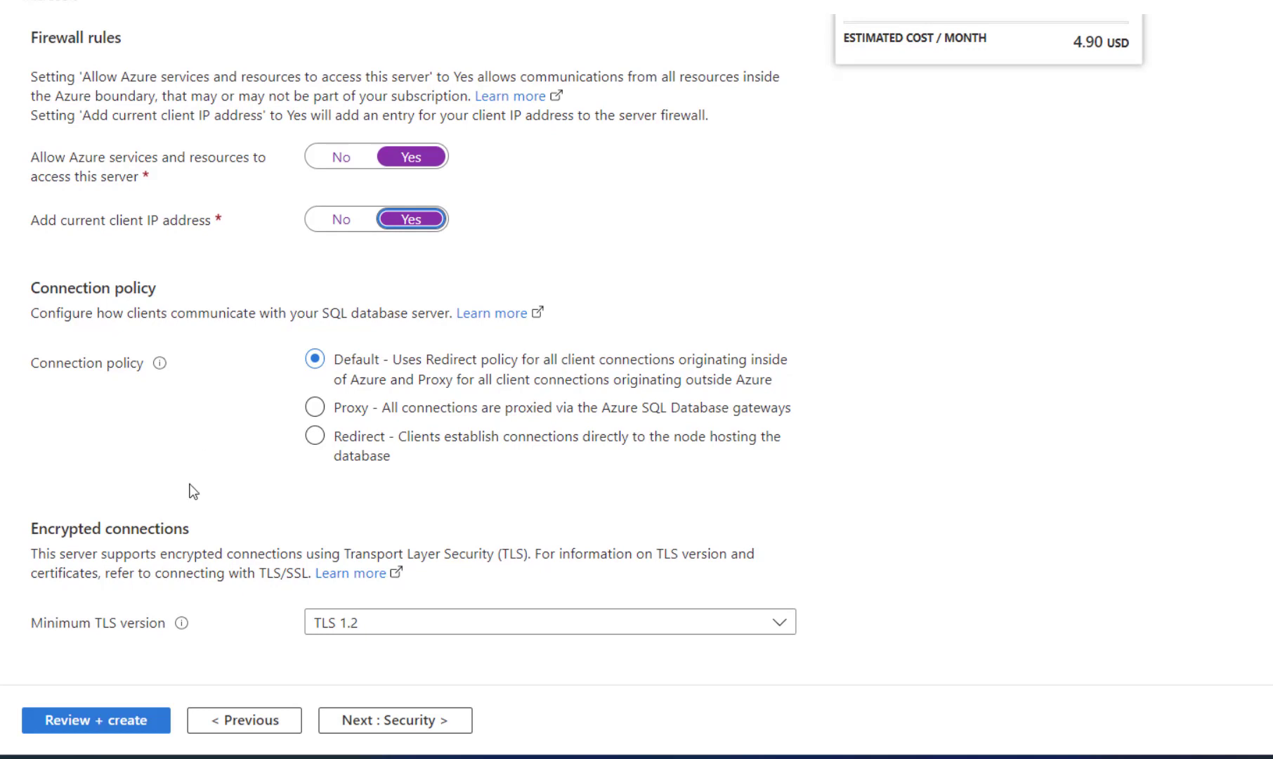
scroll(234, 315, "up", 1)
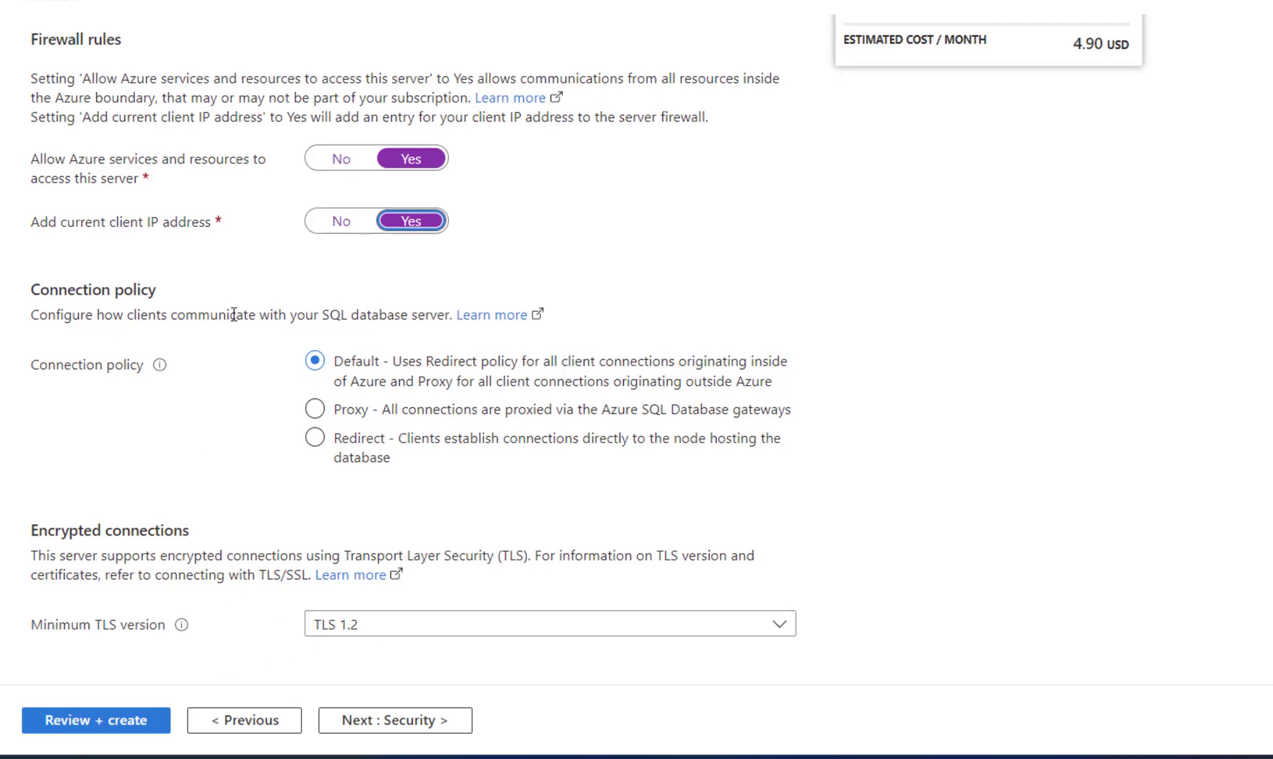
Check the Microsoft Defender for SQL, ledger and identity security settings, and open the additional settings.
scroll(234, 315, "up", 4)
left_click(234, 67)
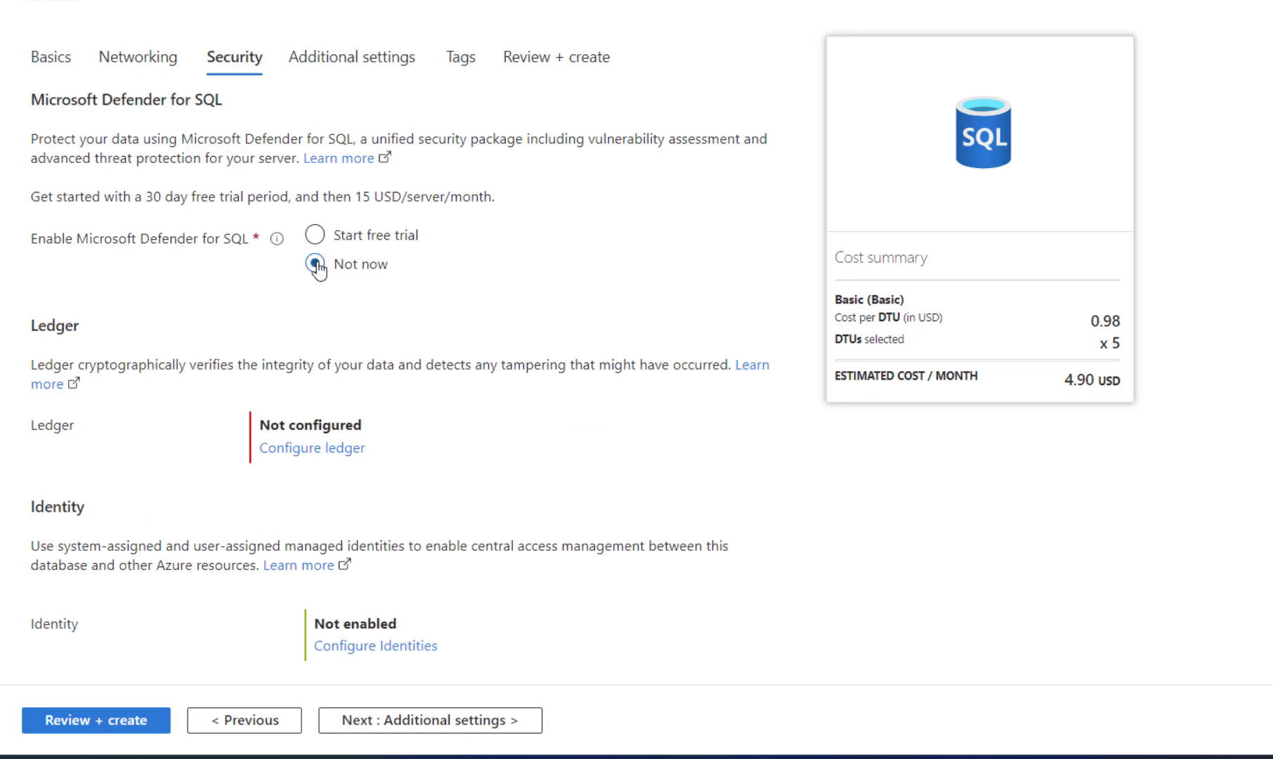
scroll(229, 352, "down", 3)
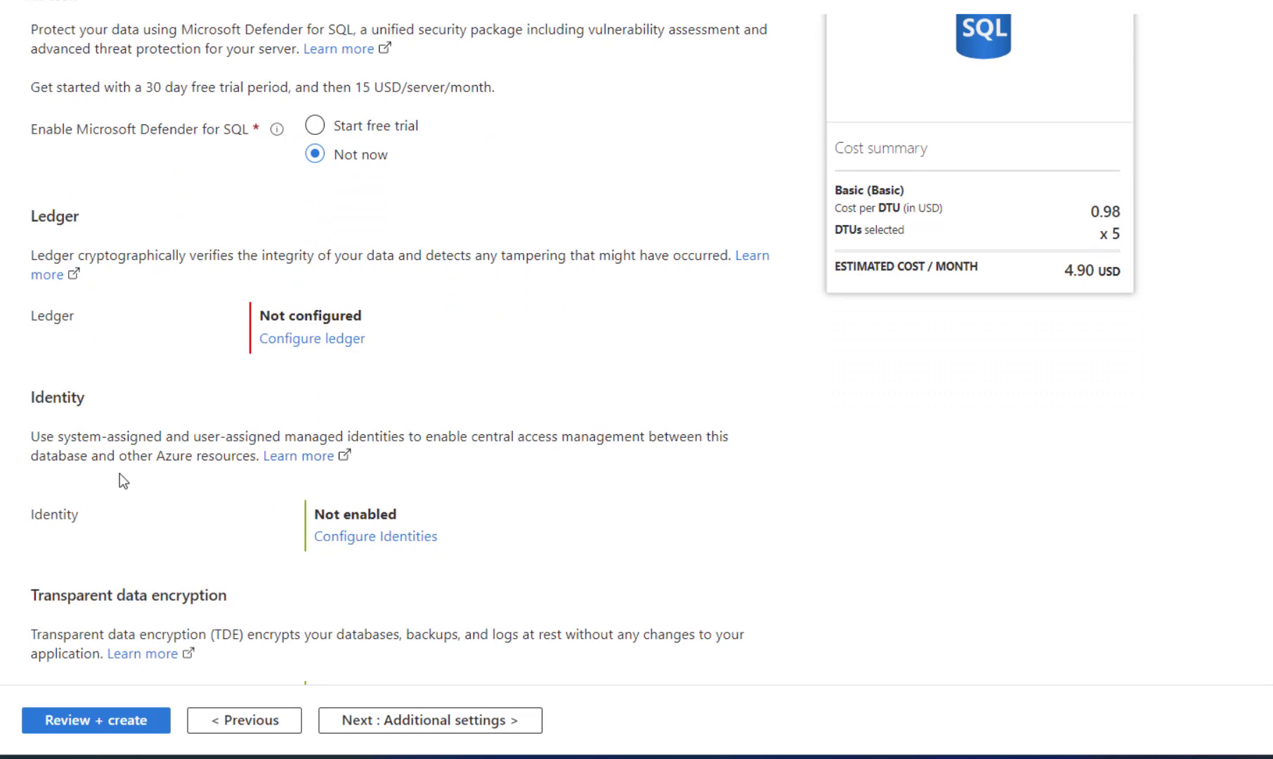
scroll(120, 475, "up", 3)
left_click(365, 55)
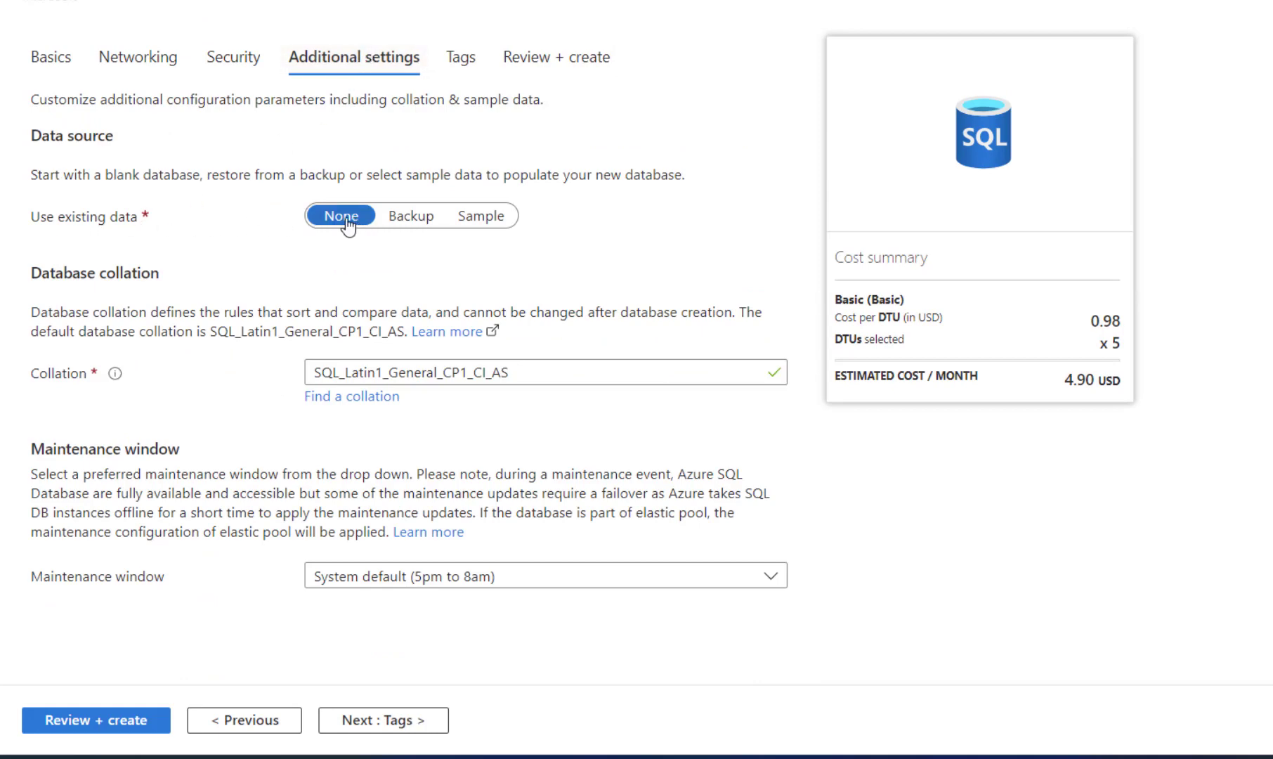
left_click(414, 218)
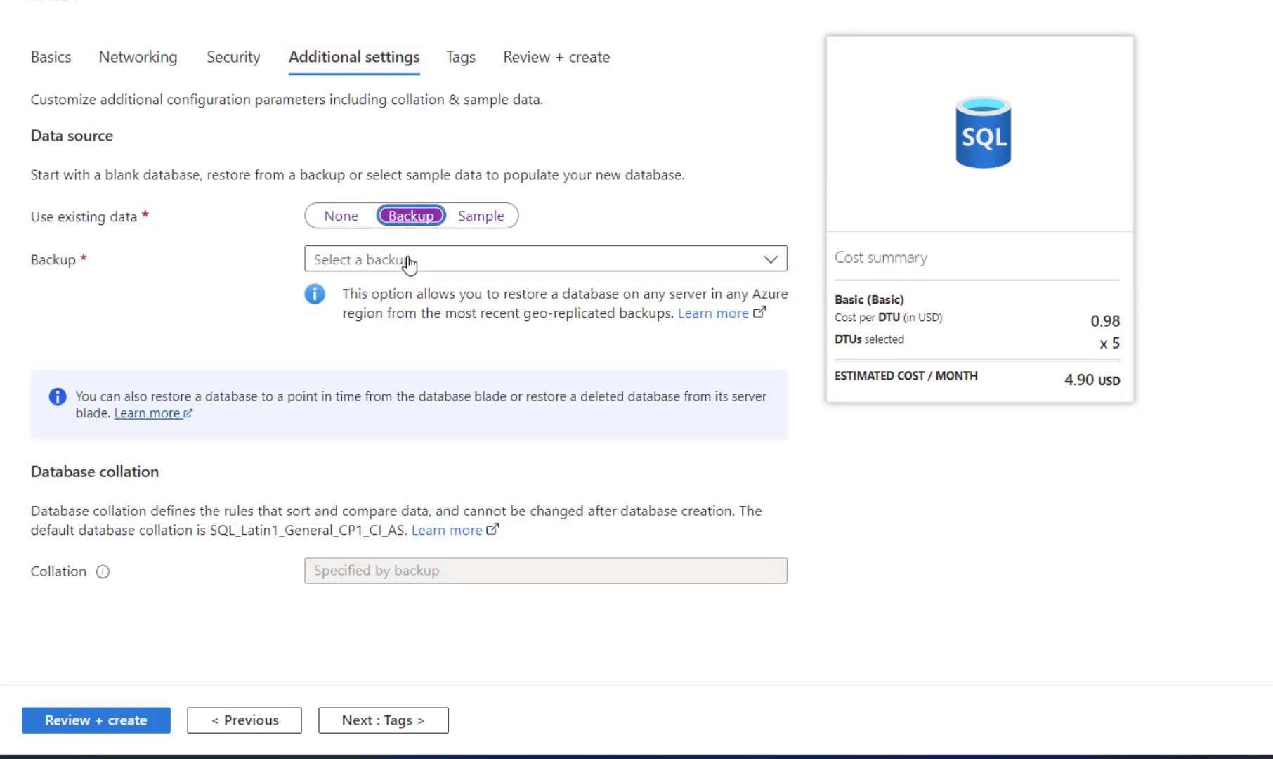
left_click(409, 260)
left_click(333, 255)
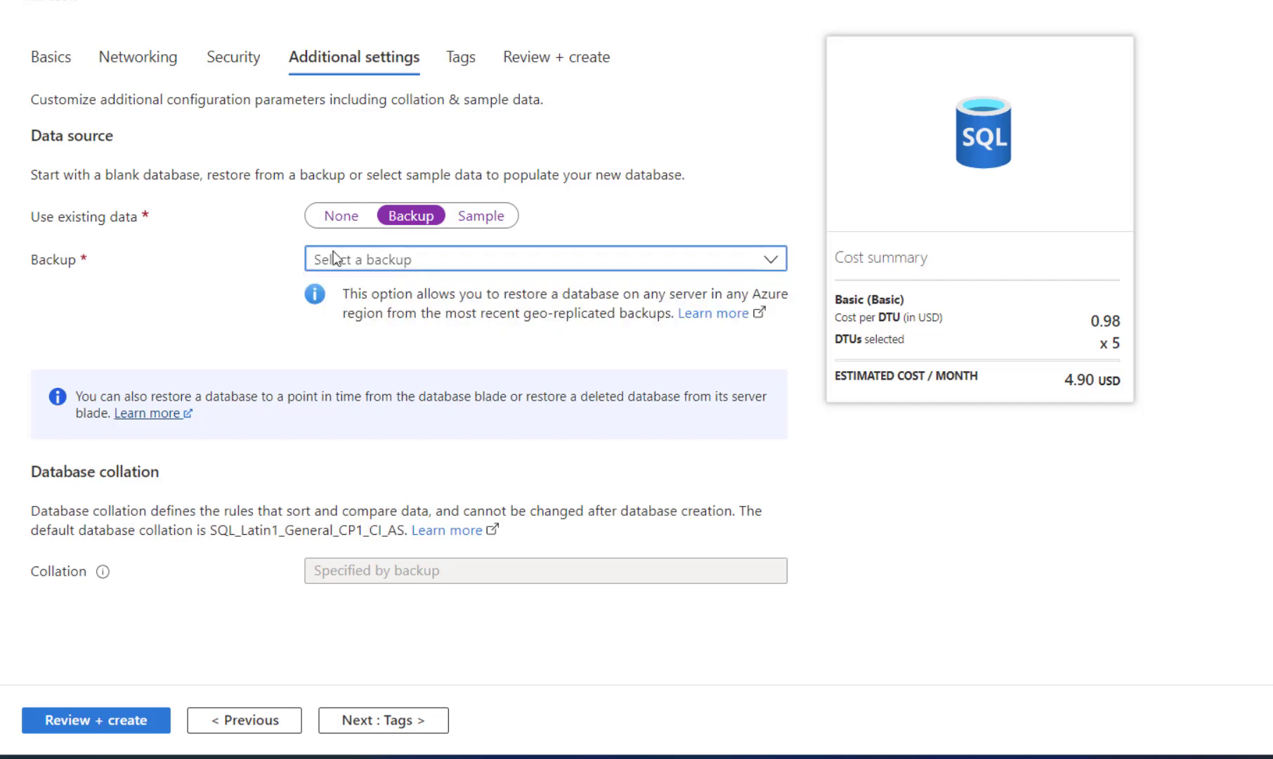
Use the AdventureWorksLT sample as the database's existing data and accept the compute and storage modification.
left_click(472, 218)
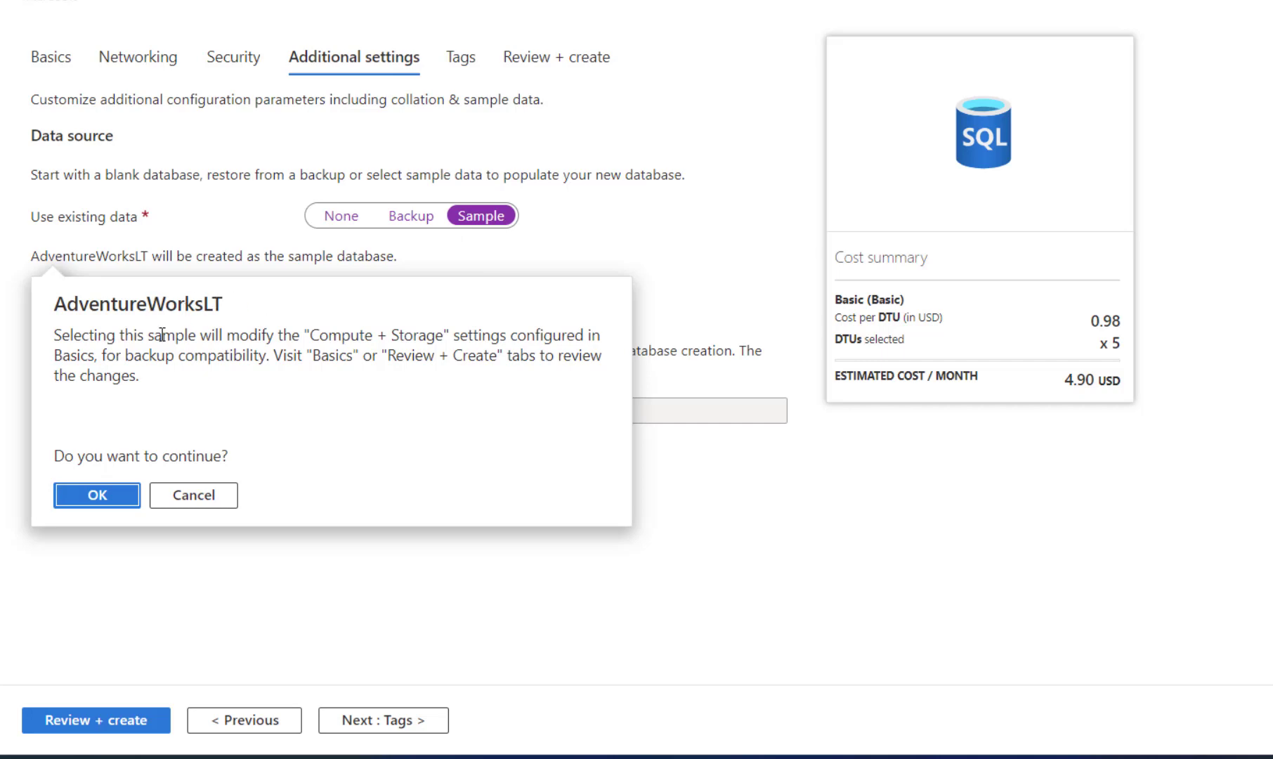
left_click(96, 496)
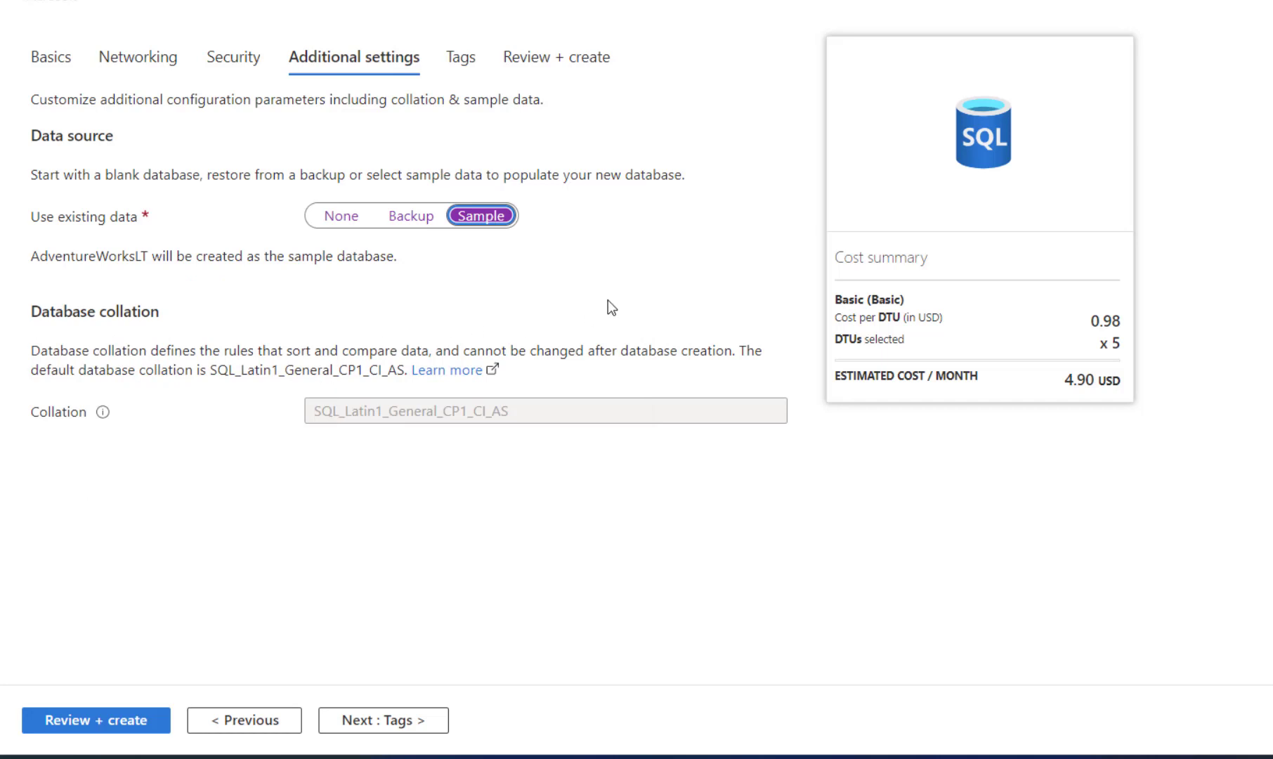
Leave the tags empty, create the SQL database from the reviewed settings, and open the deployed resource.
left_click(461, 67)
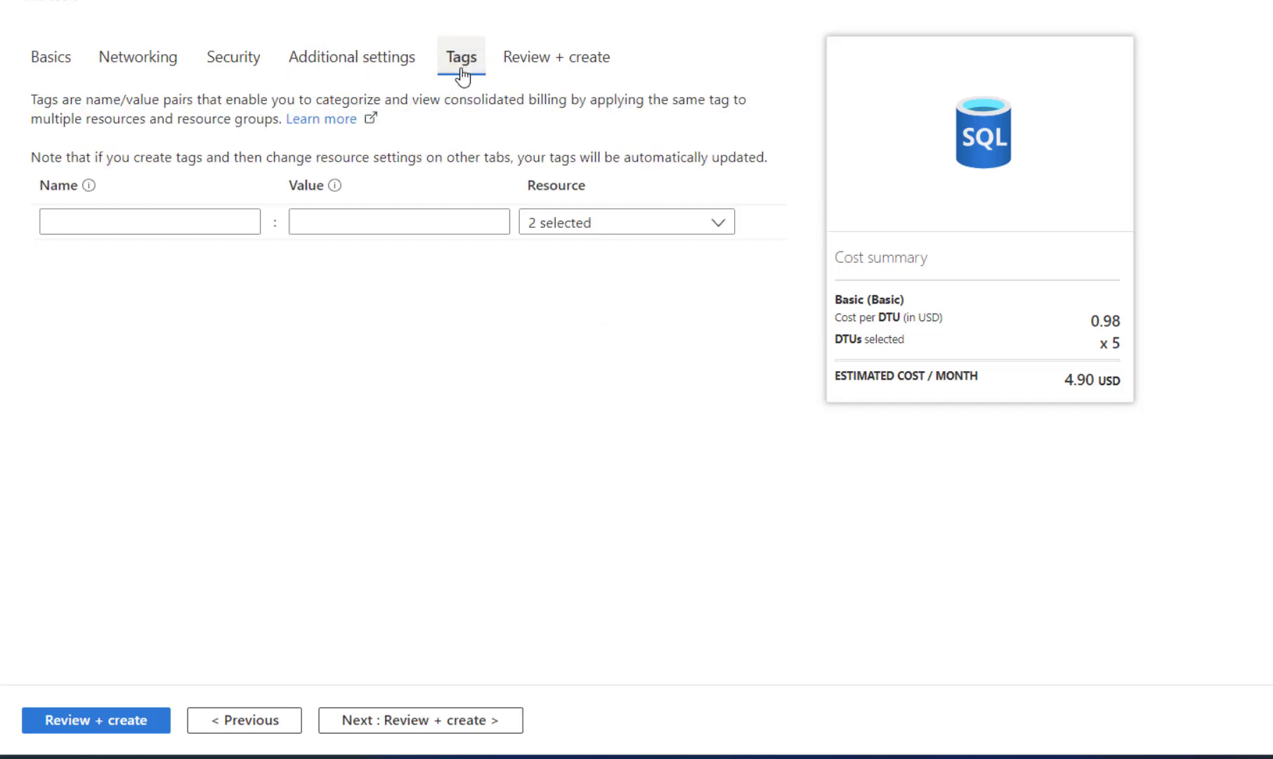
left_click(600, 226)
left_click(364, 338)
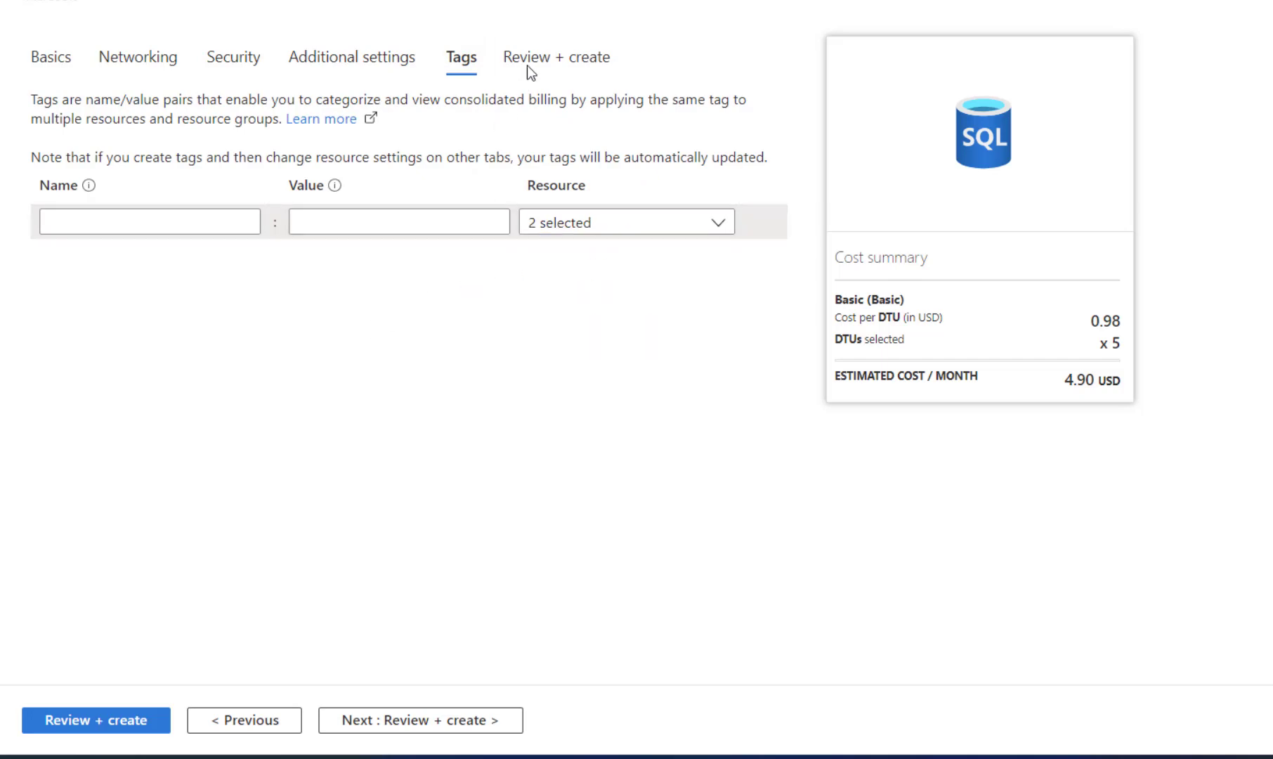
left_click(528, 63)
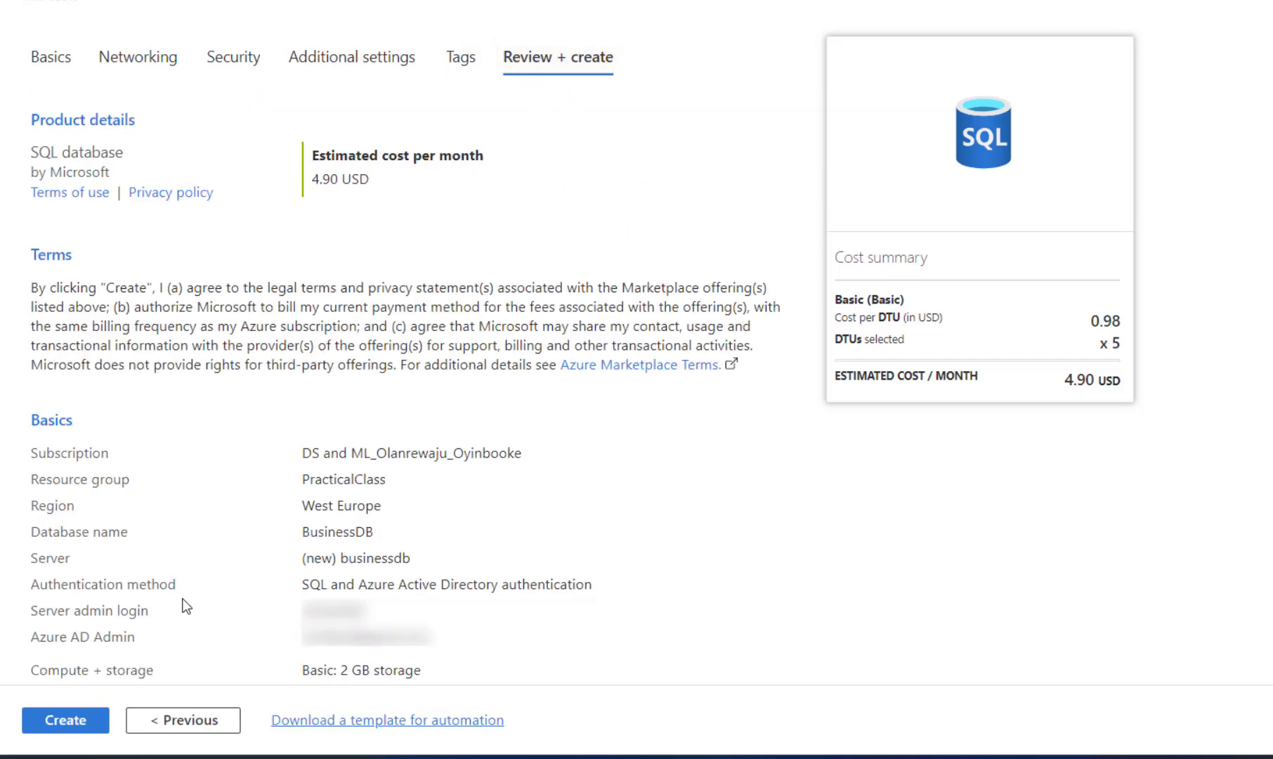
left_click(70, 725)
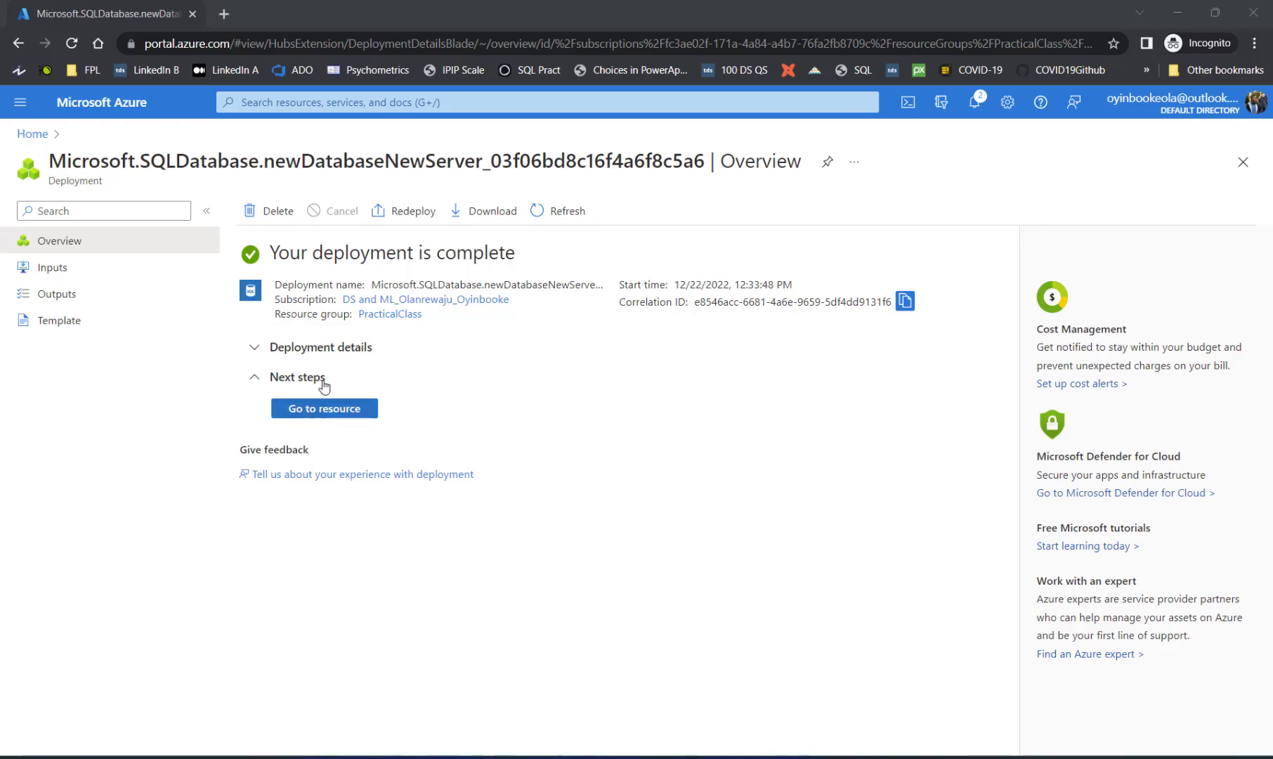
left_click(328, 414)
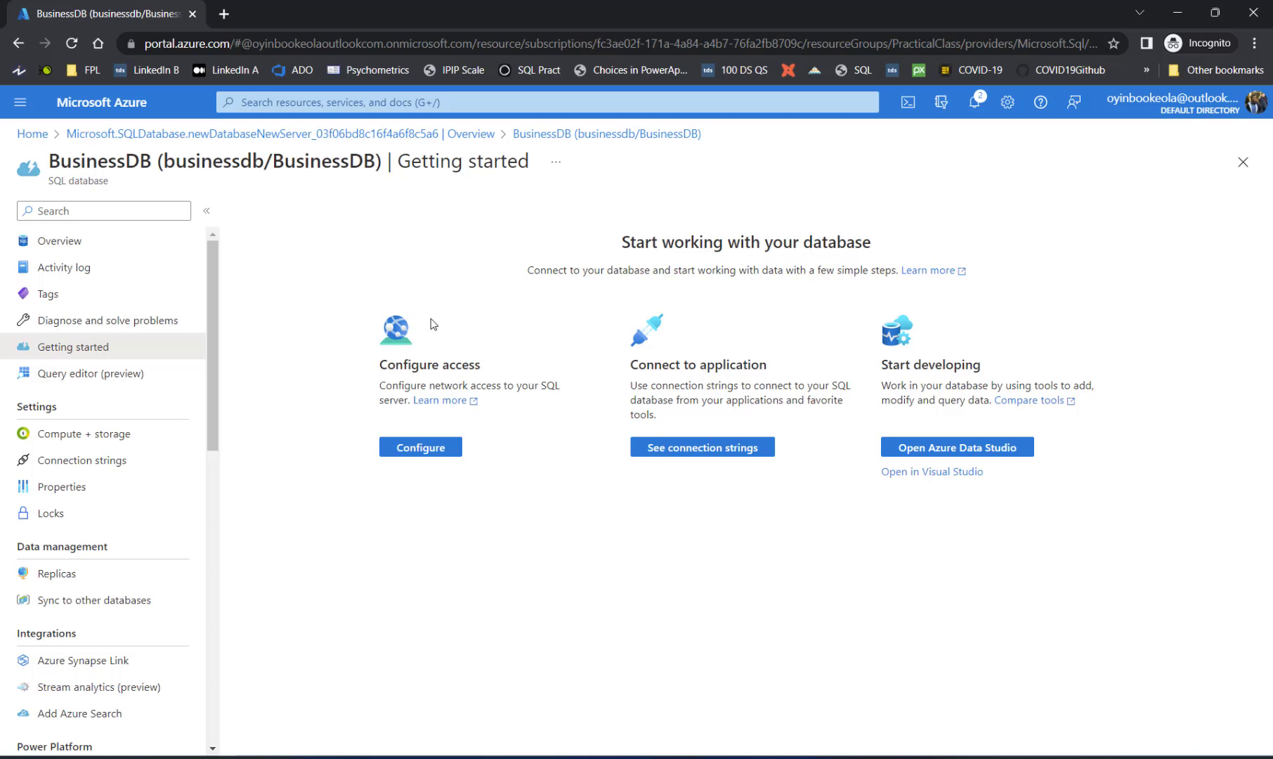
Open the BusinessDB database through the PracticalClass resource group and examine its overview and compute utilization.
left_click(62, 114)
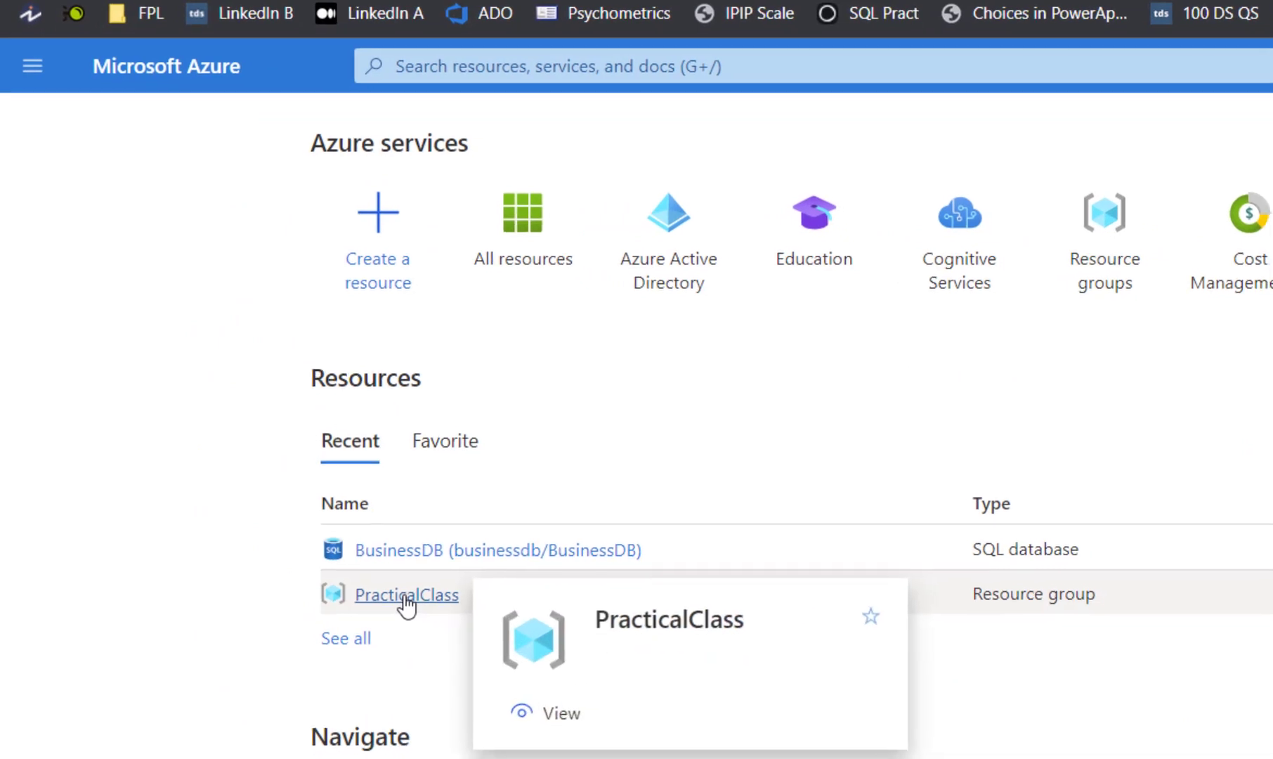
left_click(406, 596)
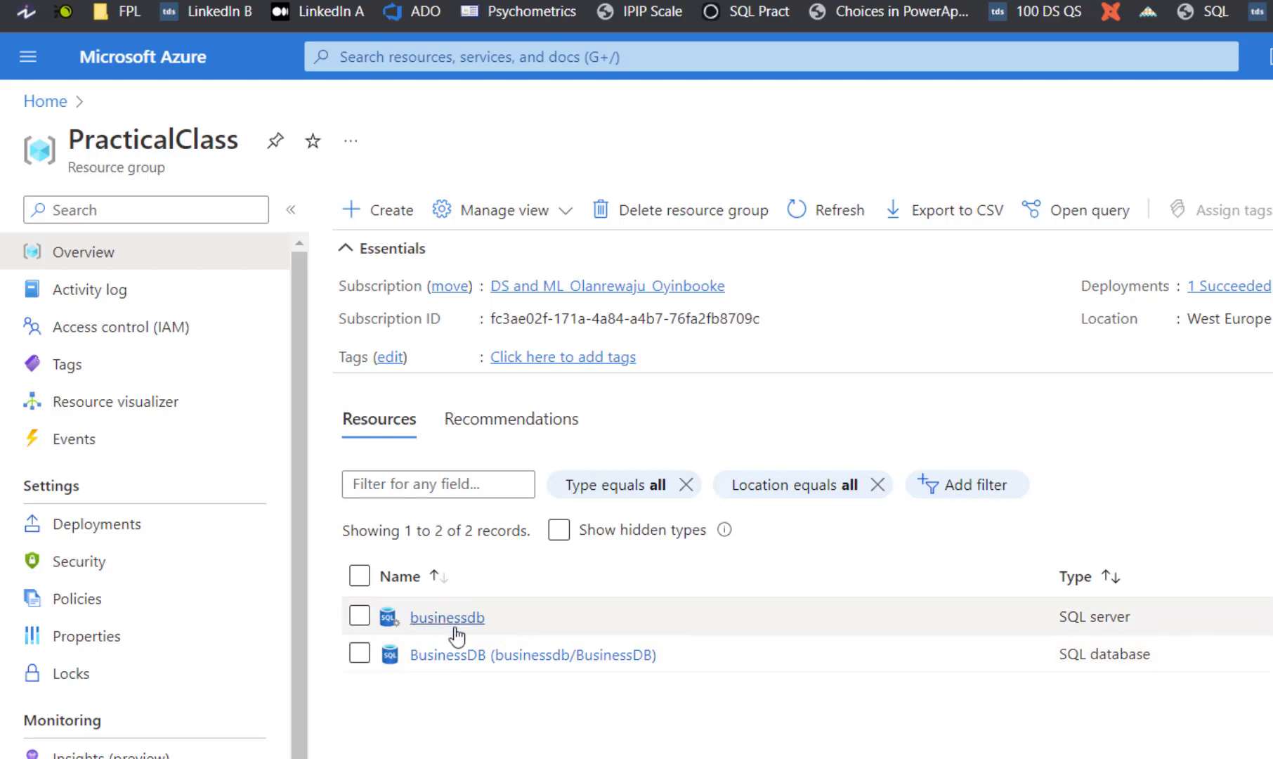
left_click(490, 660)
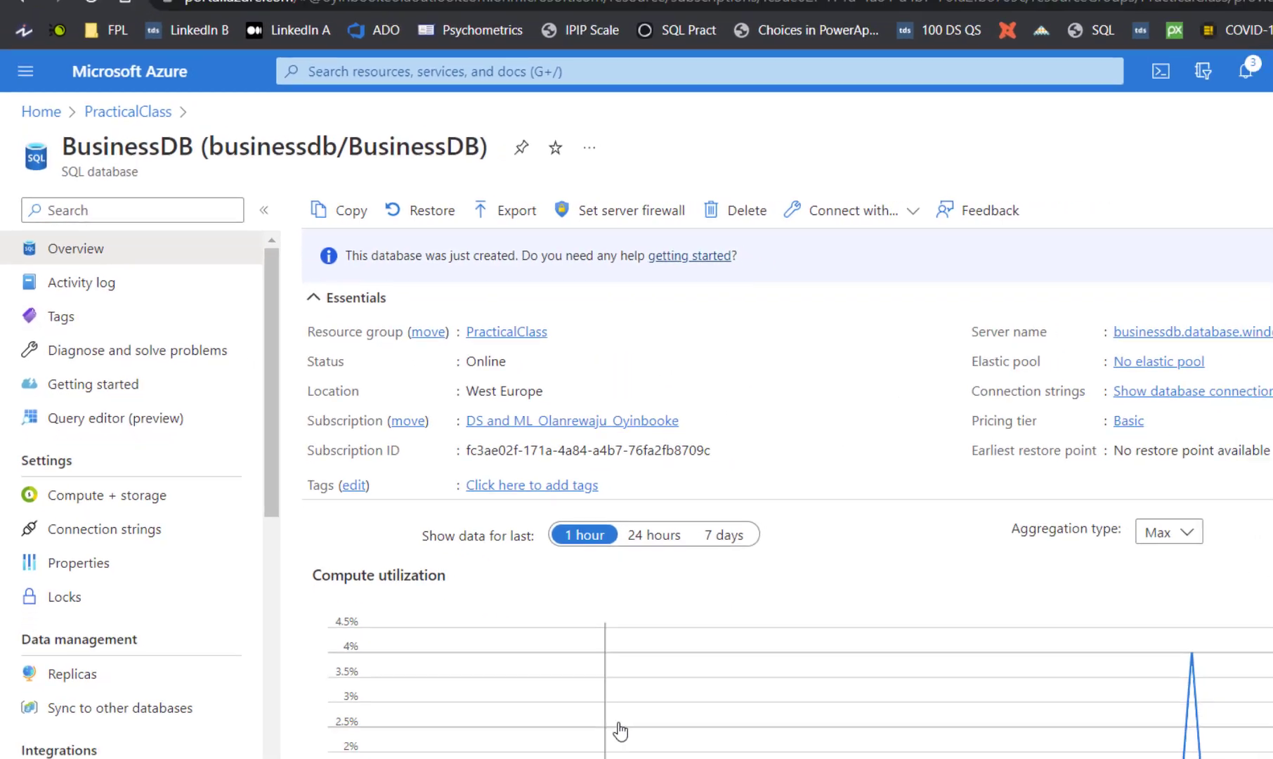
scroll(620, 730, "down", 1)
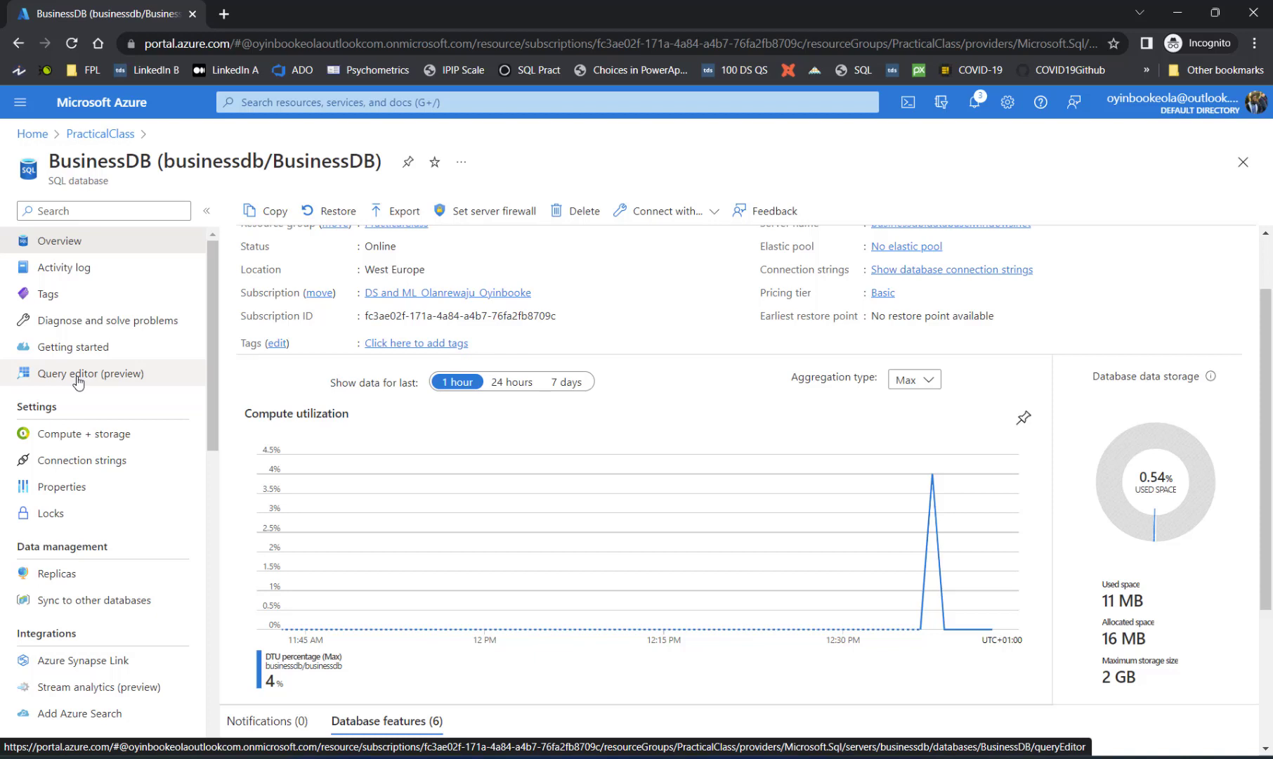
Open the query editor for BusinessDB and sign in through SQL server authentication by entering the login's password.
left_click(78, 383)
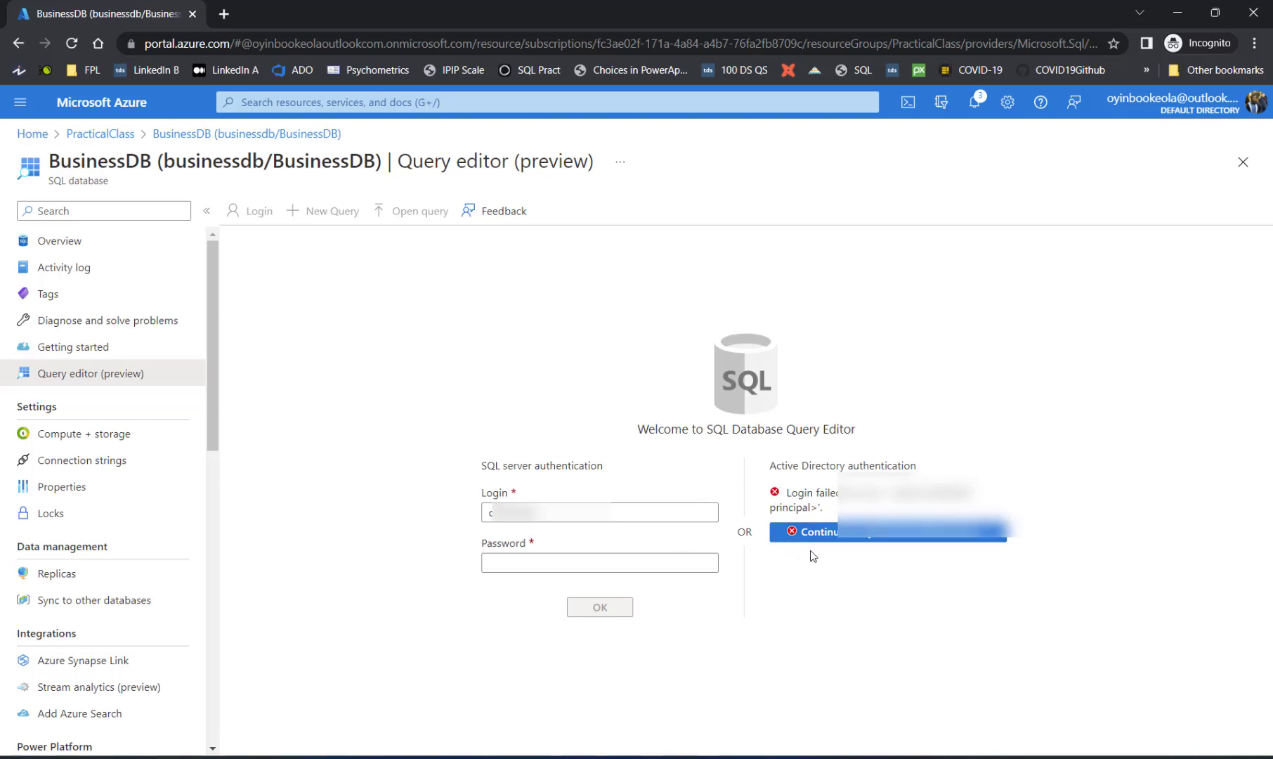
left_click(604, 562)
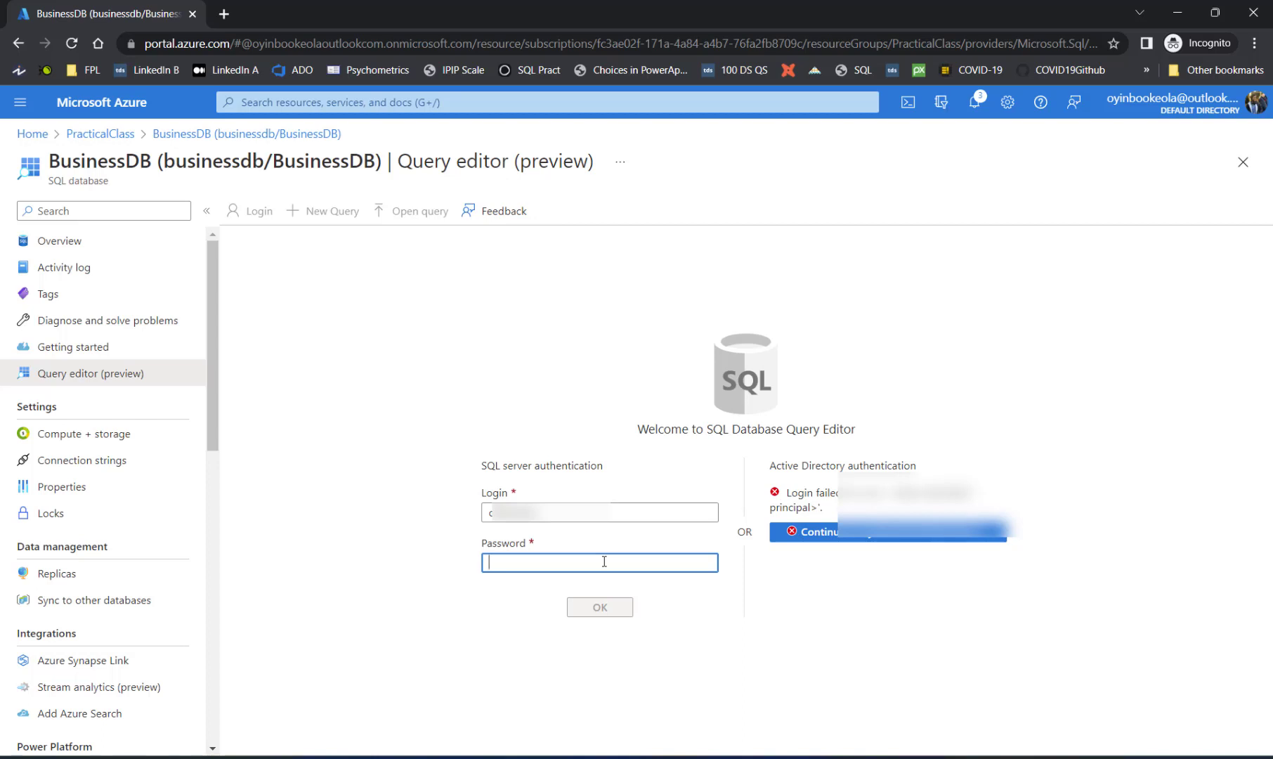
type("••")
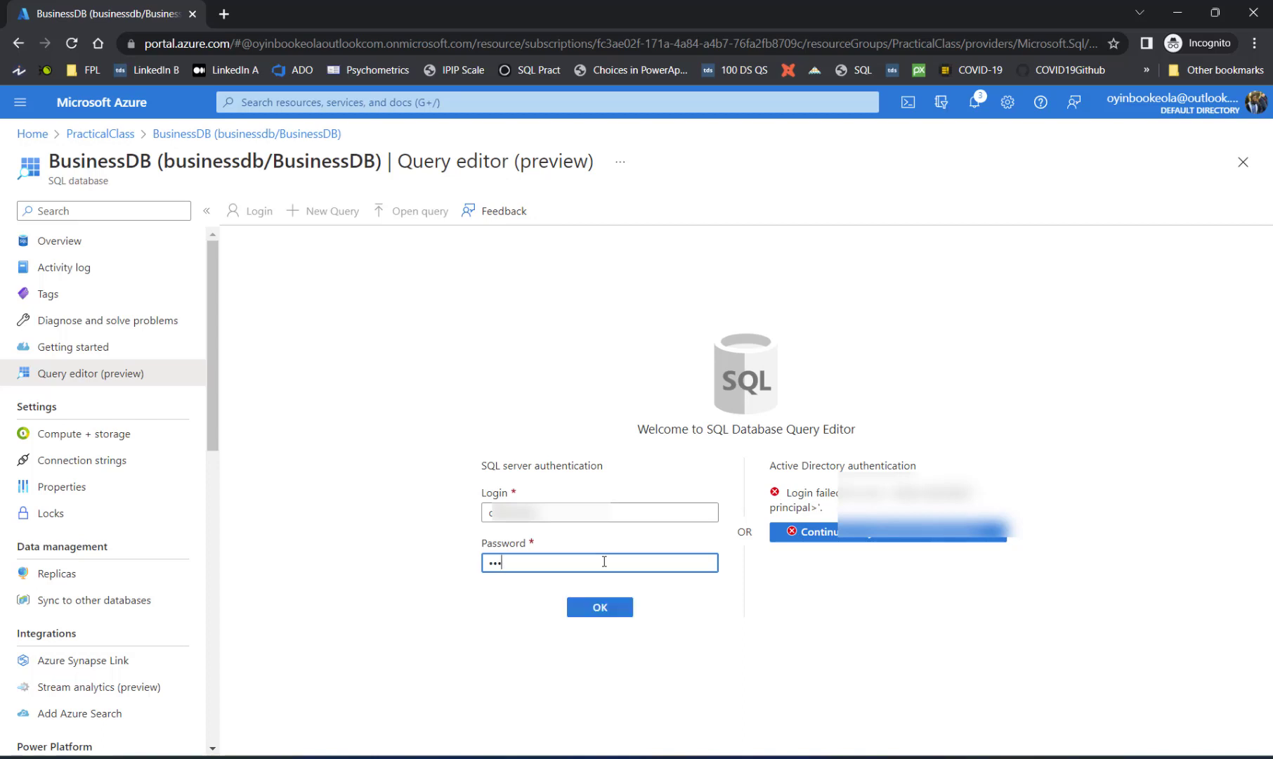
type("••••••")
left_click(598, 609)
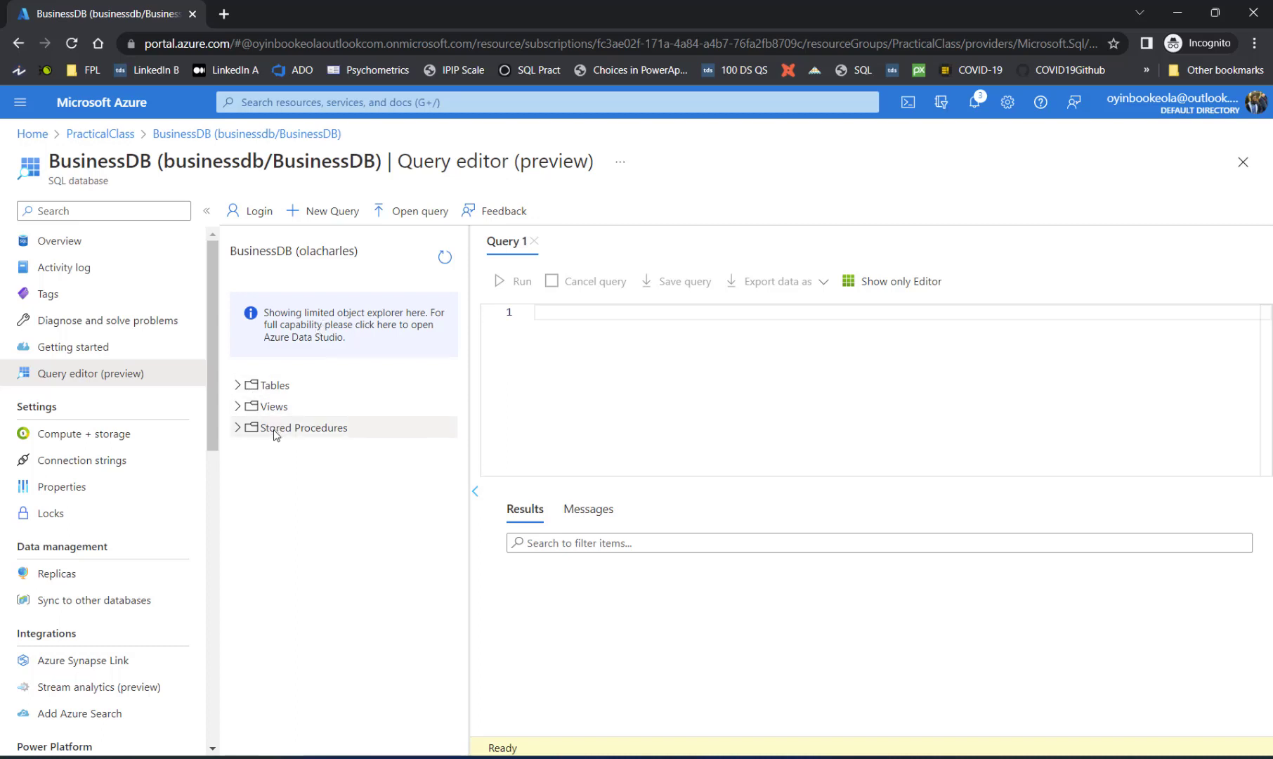
Expand the database tables, query the top 1000 rows of SalesLT.Product, and look across the result columns.
left_click(239, 385)
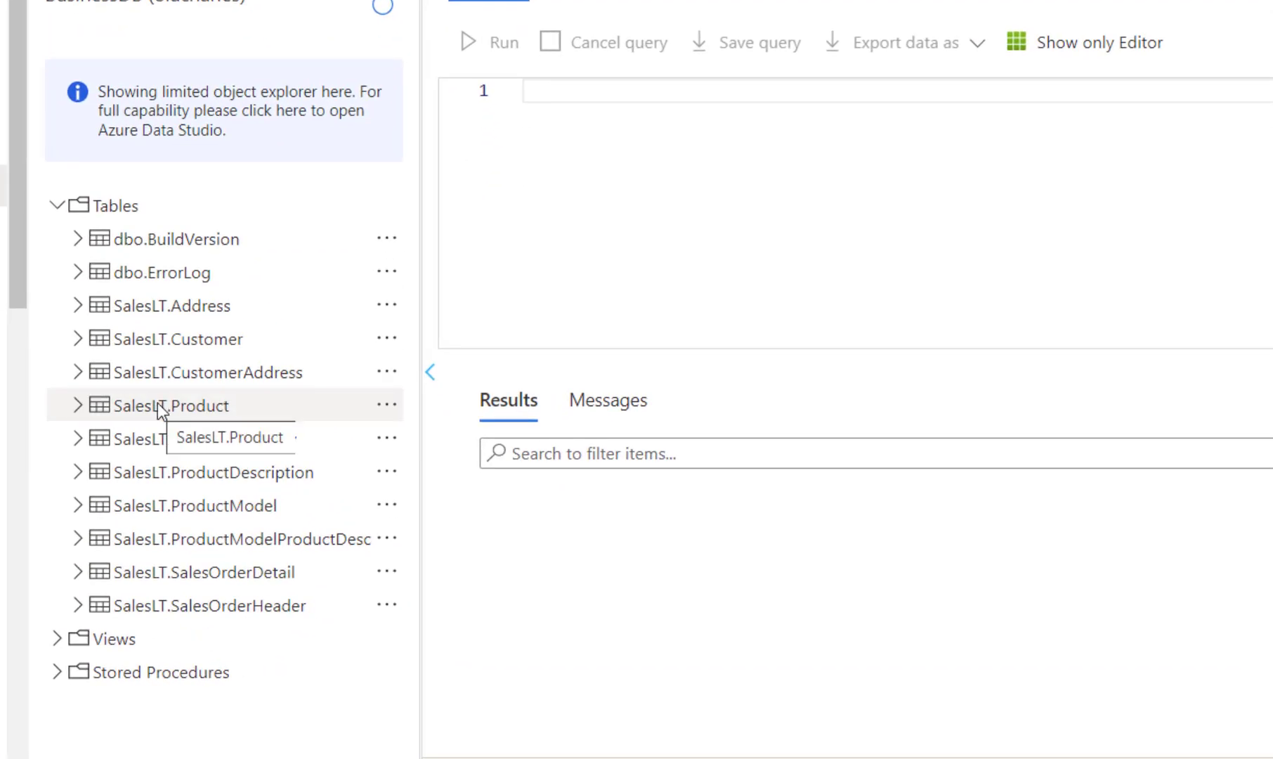
right_click(193, 429)
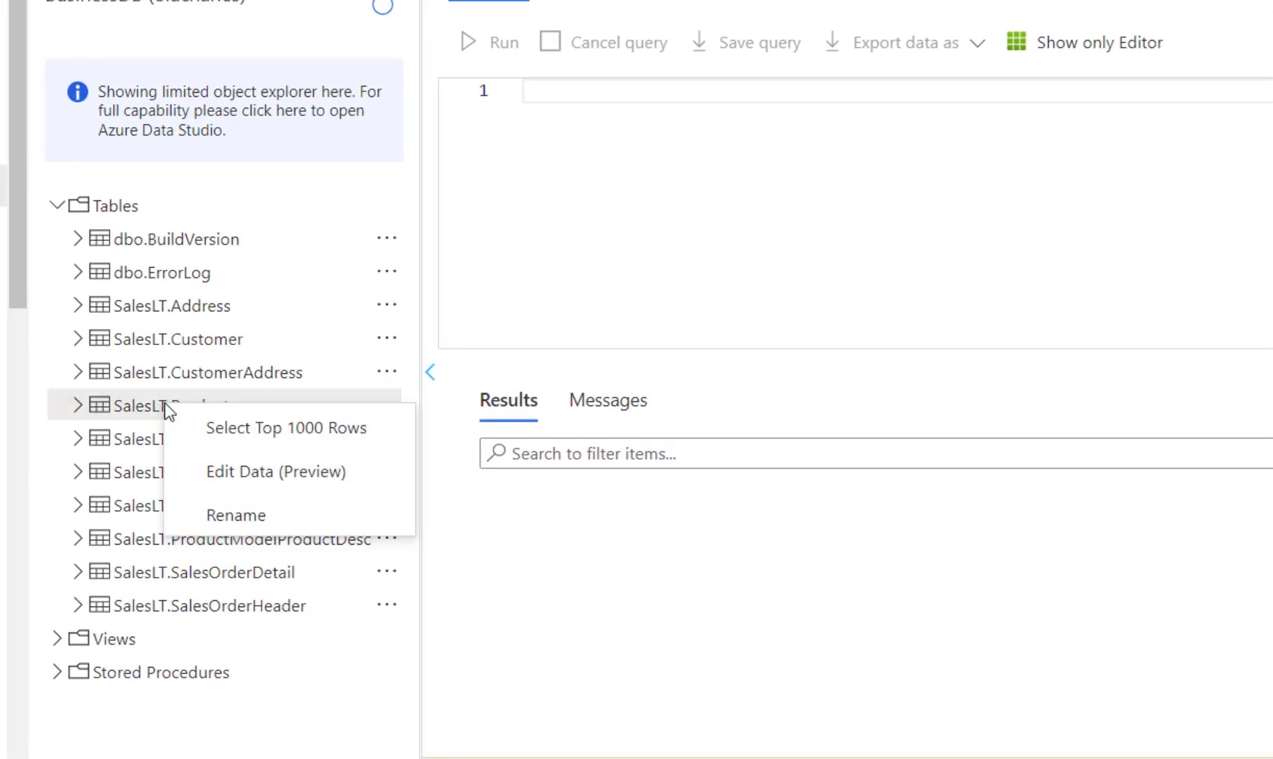
left_click(255, 439)
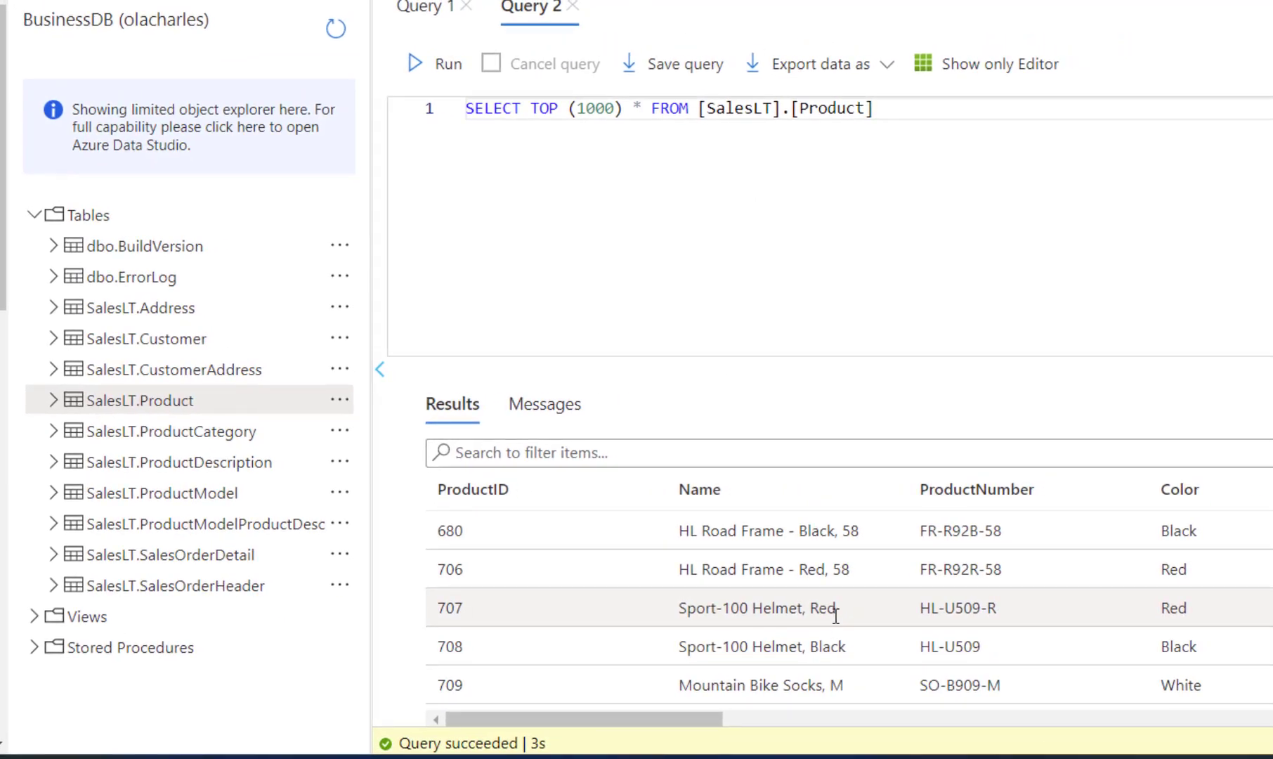
left_click_drag(683, 720, 1231, 722)
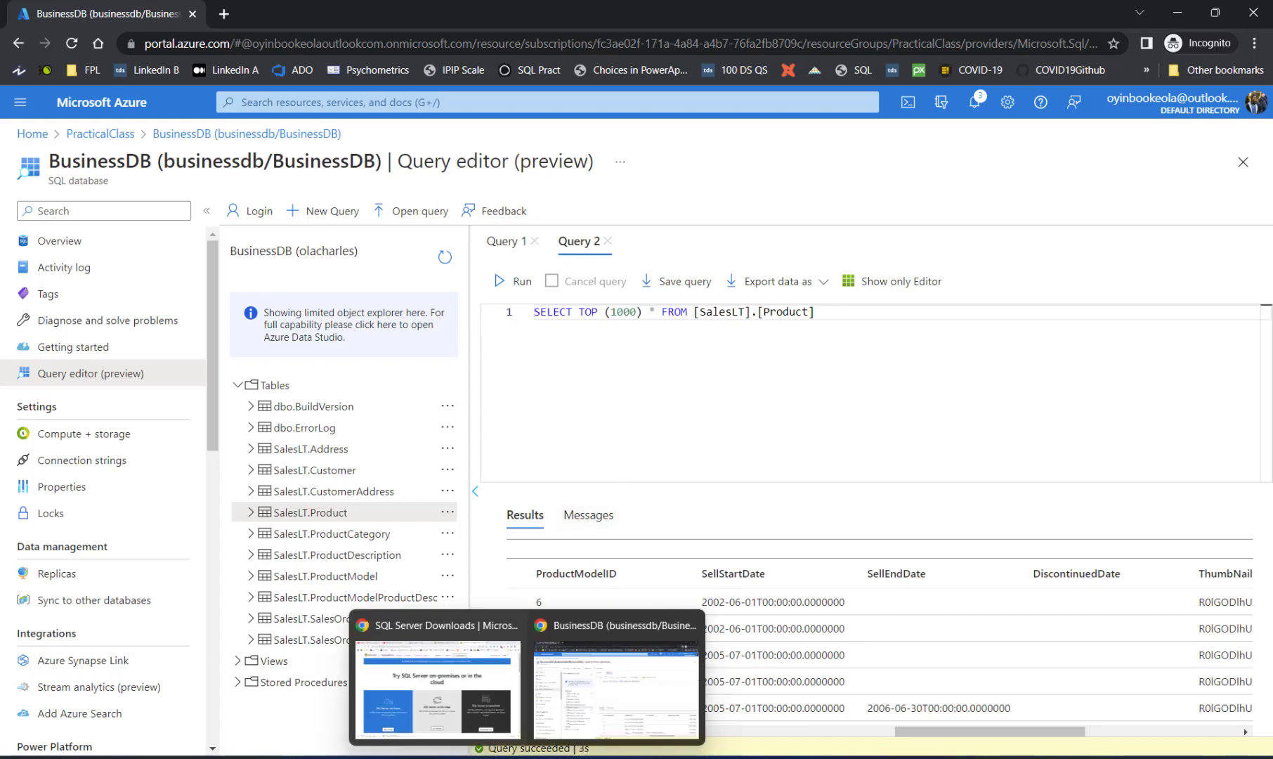
Switch to the SQL Server Downloads page, open the on-premises download, and review the free trial registration form.
left_click(443, 674)
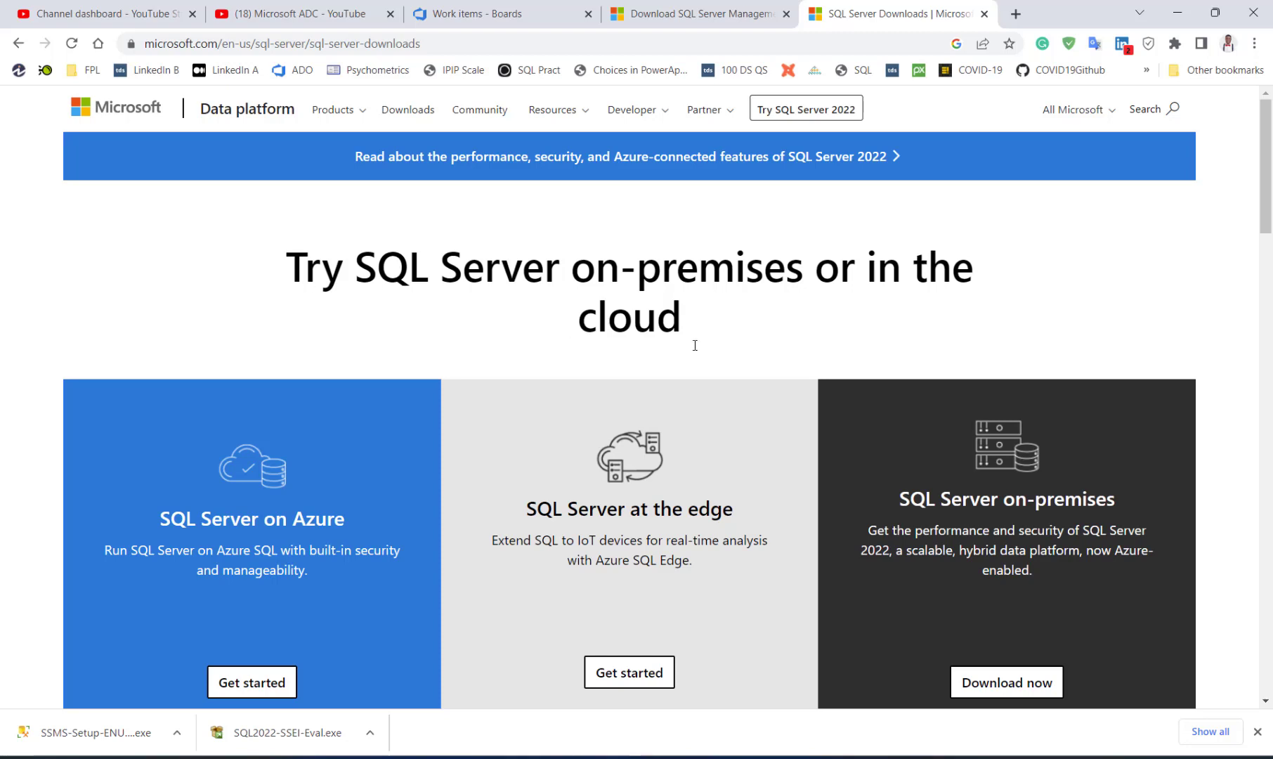
scroll(365, 489, "down", 2)
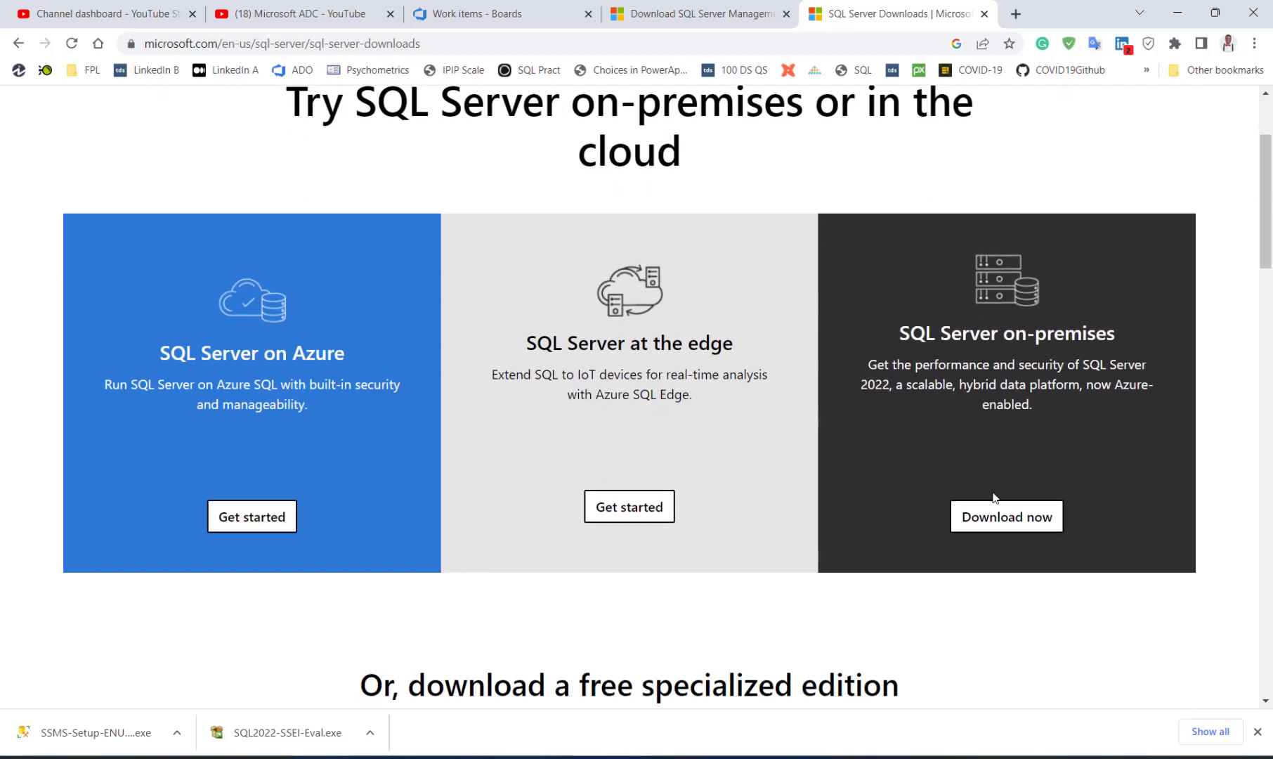
left_click(1011, 527)
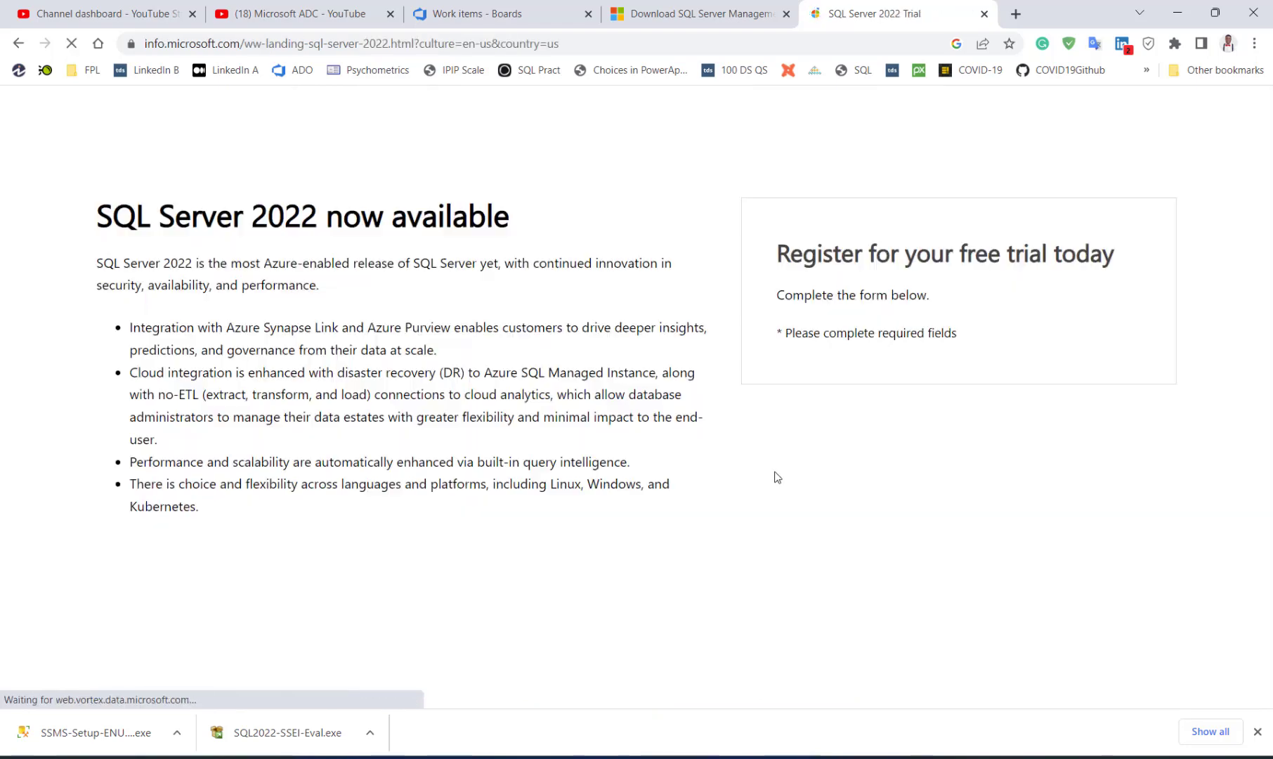
scroll(692, 469, "down", 2)
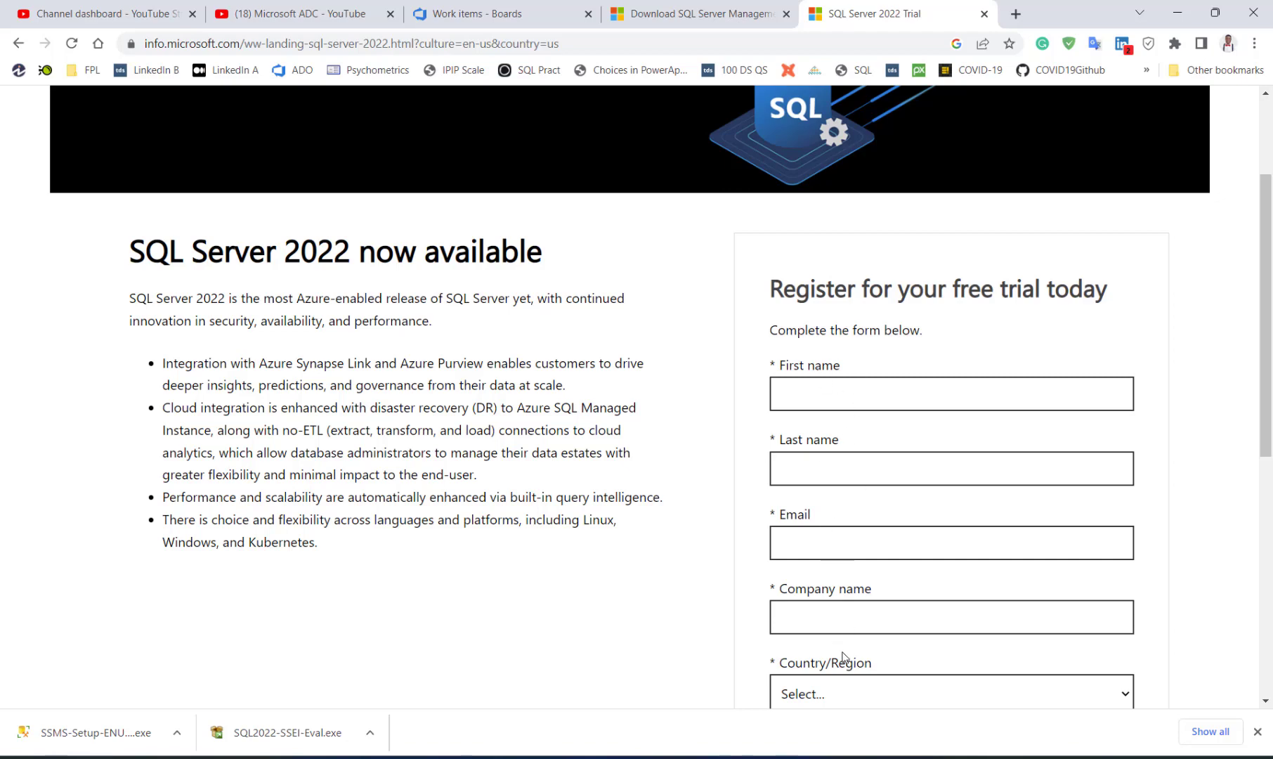
scroll(762, 559, "down", 7)
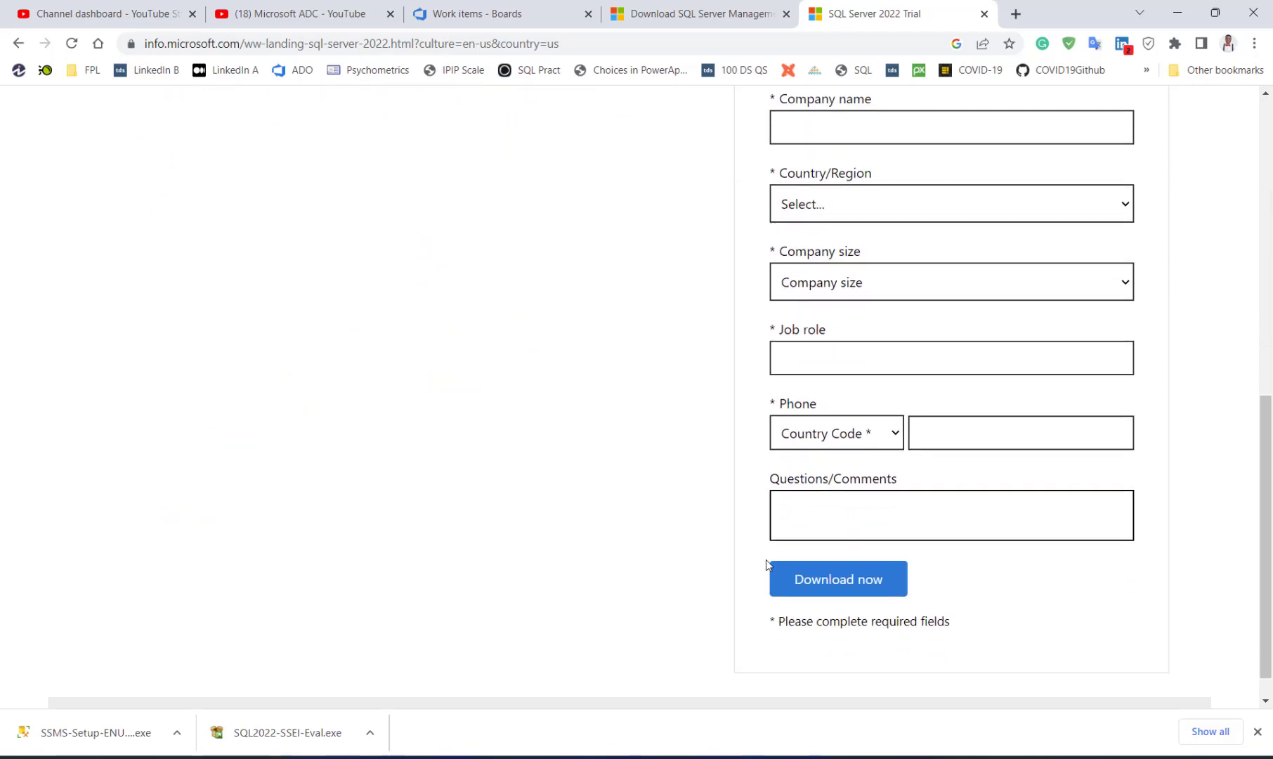
scroll(642, 555, "up", 10)
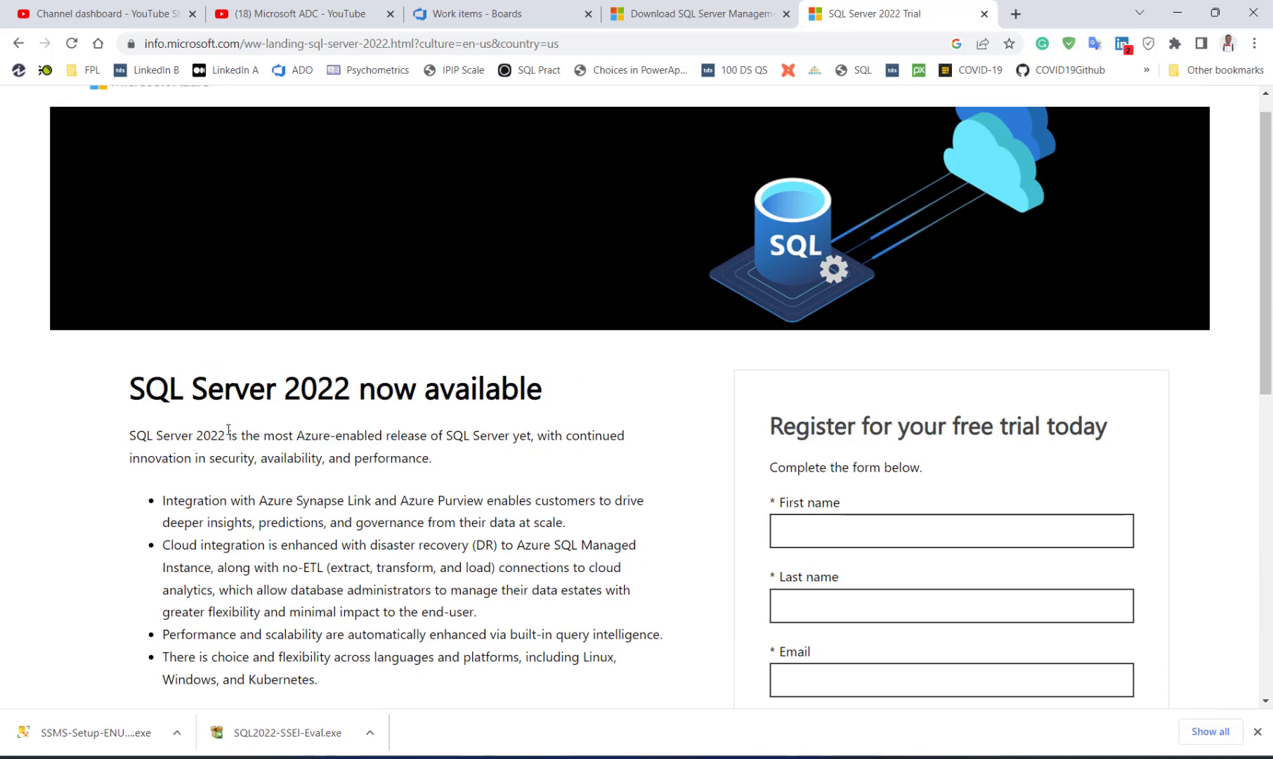
Go back to the SQL Server Downloads page and download the free SQL Server 2022 Express edition installer.
left_click(23, 48)
scroll(702, 443, "down", 7)
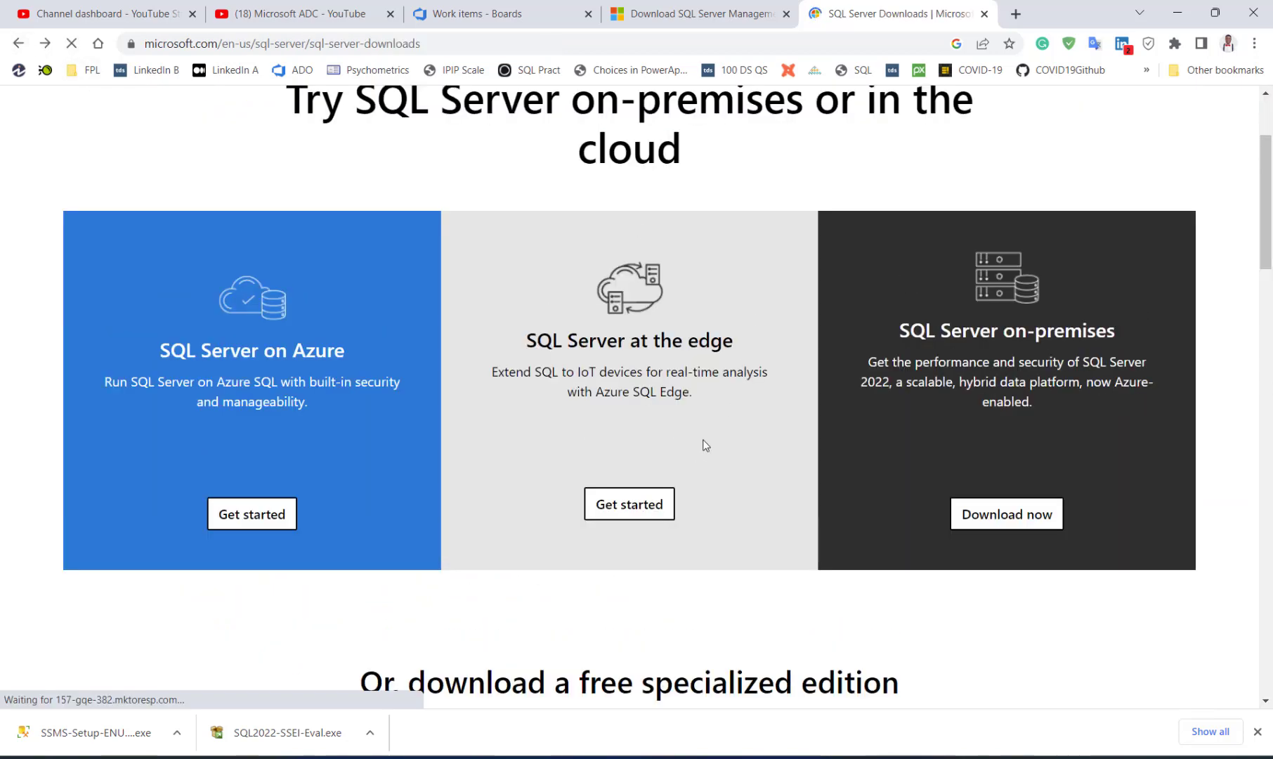
scroll(698, 458, "down", 1)
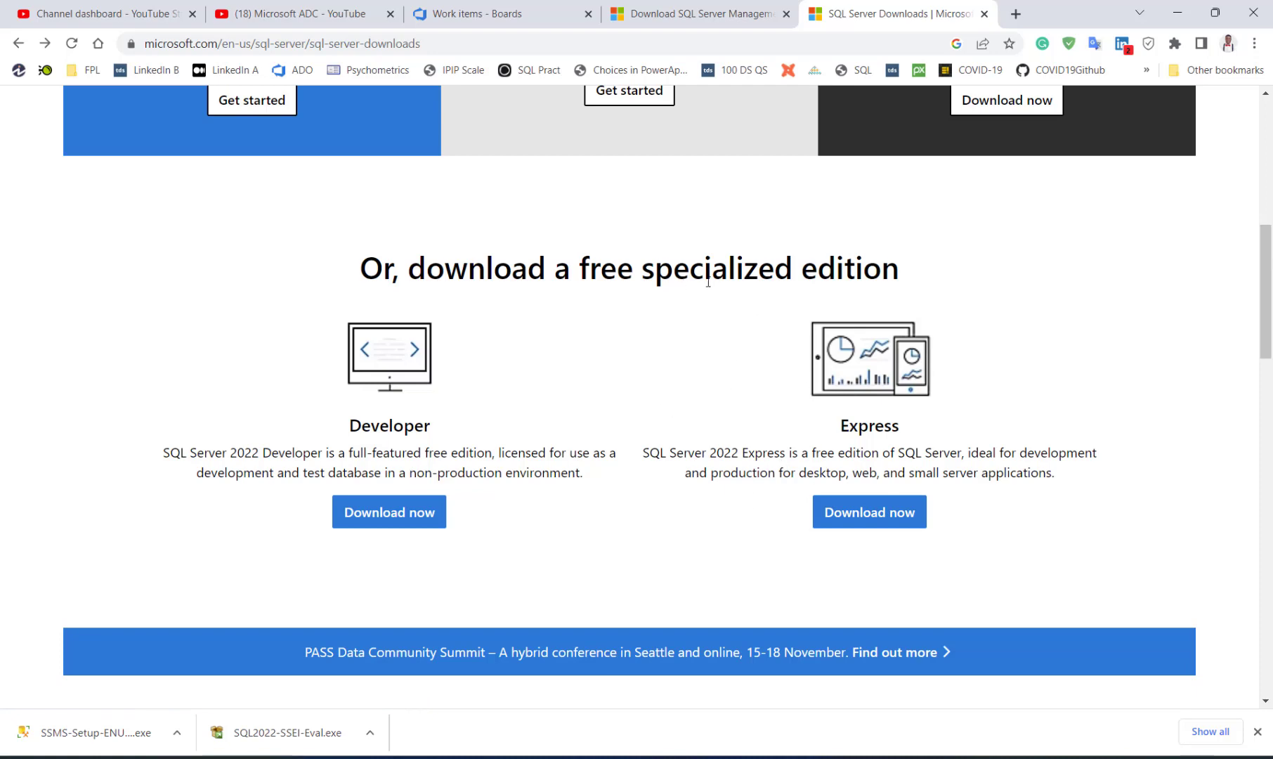
left_click(879, 508)
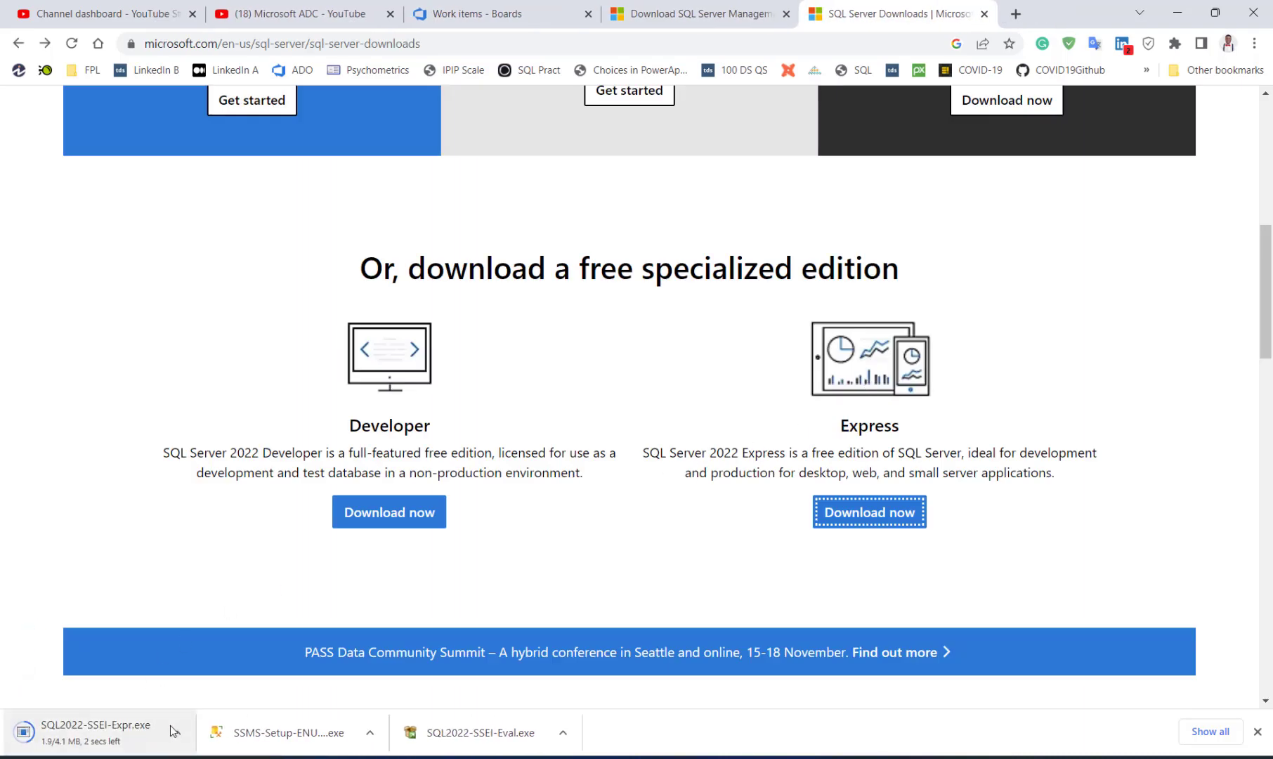
left_click(170, 726)
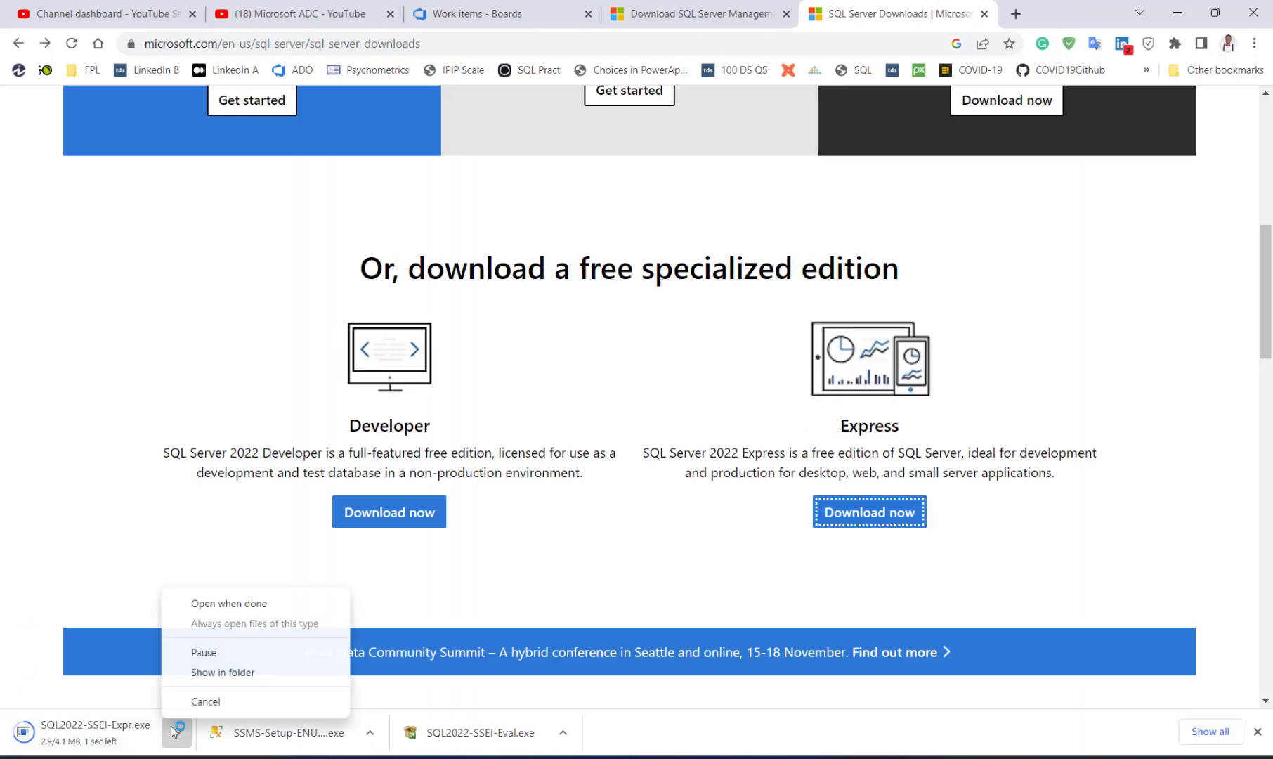
left_click(205, 701)
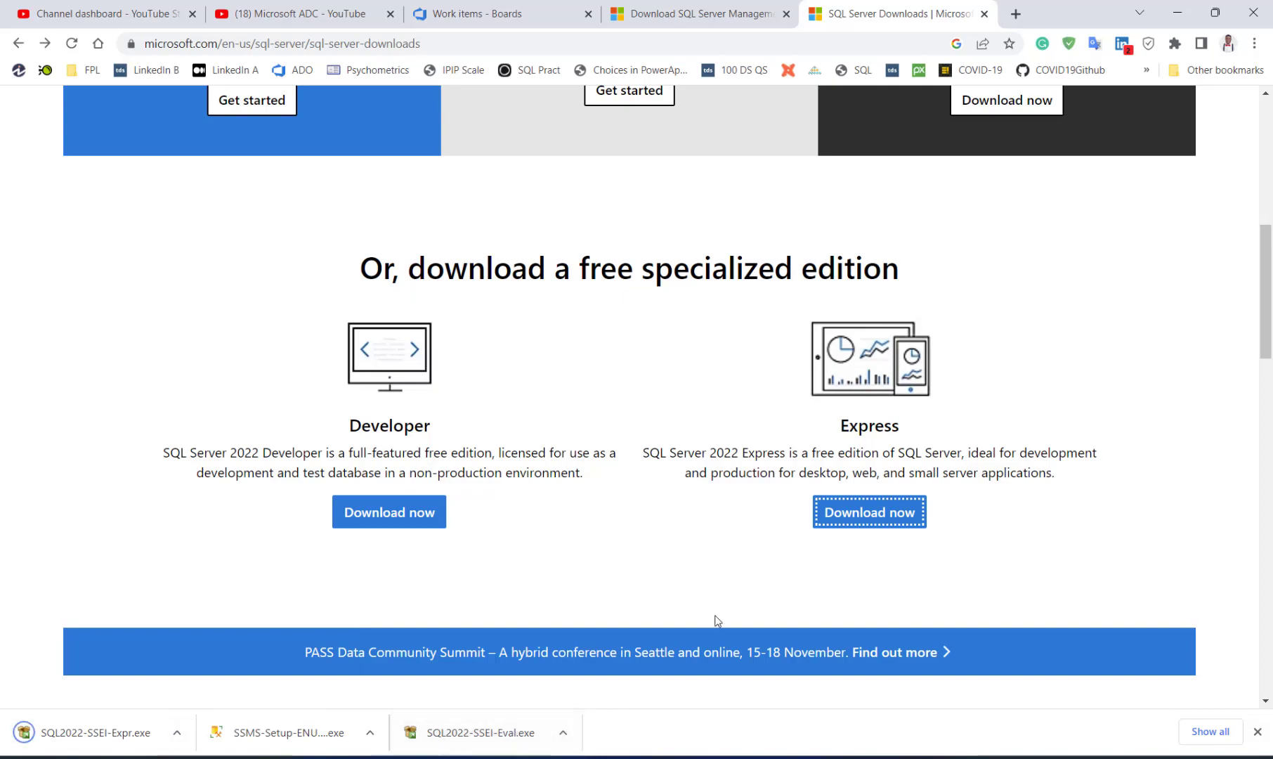
Examine the SQL Server Management Studio (SSMS) 19 (Preview) download page, including its download link, release details and Azure Data Studio note.
left_click(696, 14)
scroll(555, 420, "up", 3)
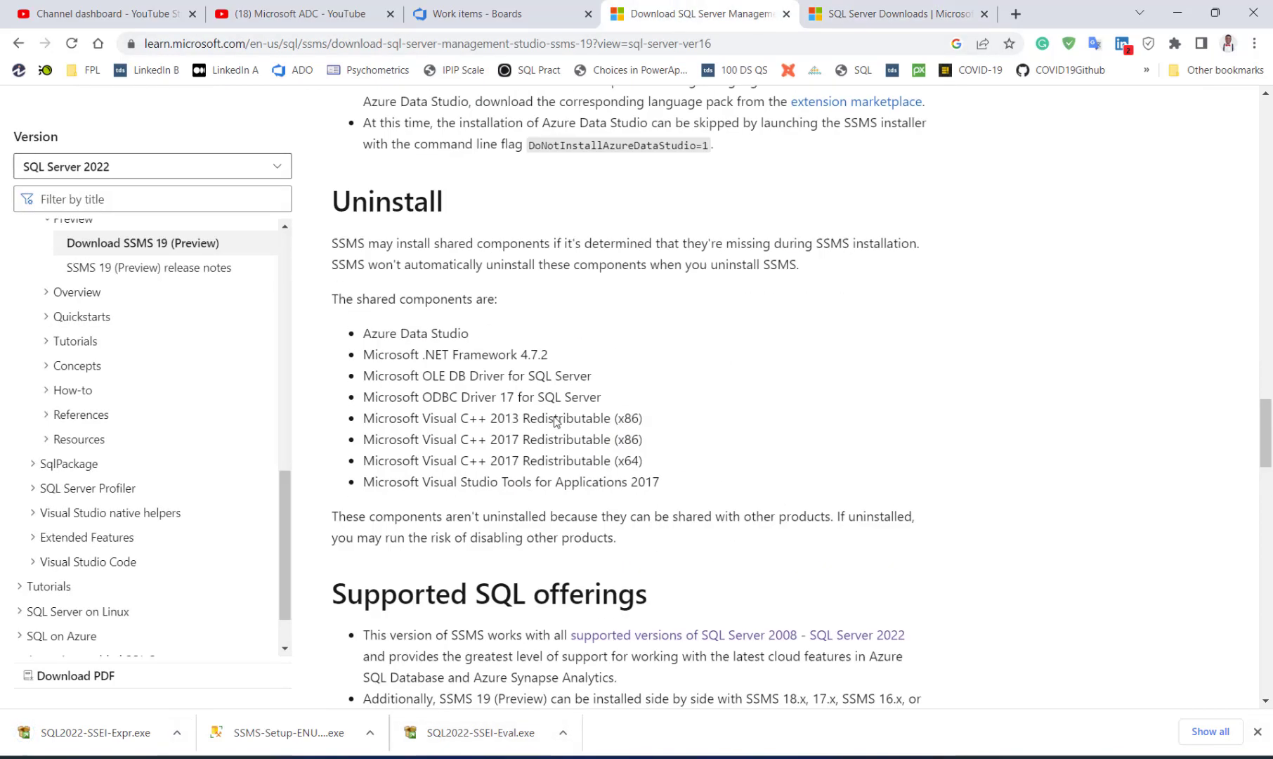
scroll(555, 420, "up", 20)
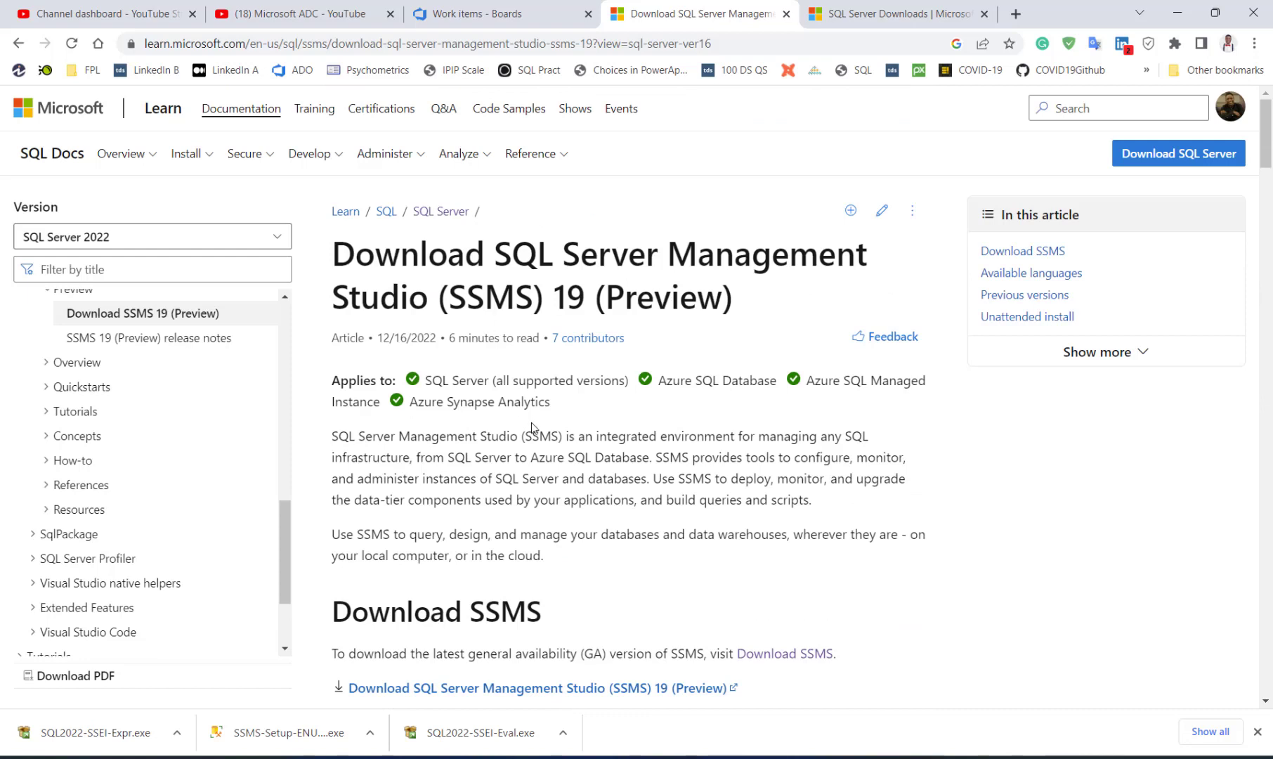
scroll(564, 422, "down", 1)
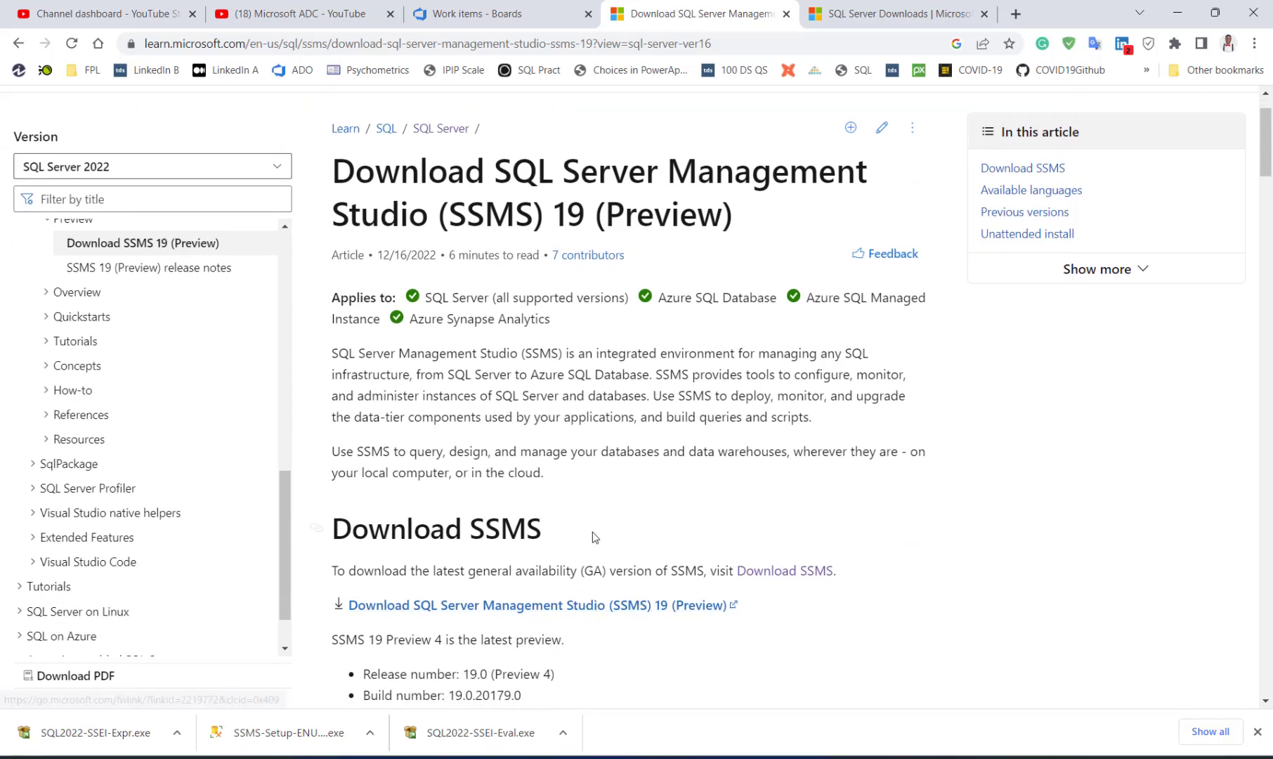
scroll(593, 538, "down", 1)
scroll(574, 531, "down", 3)
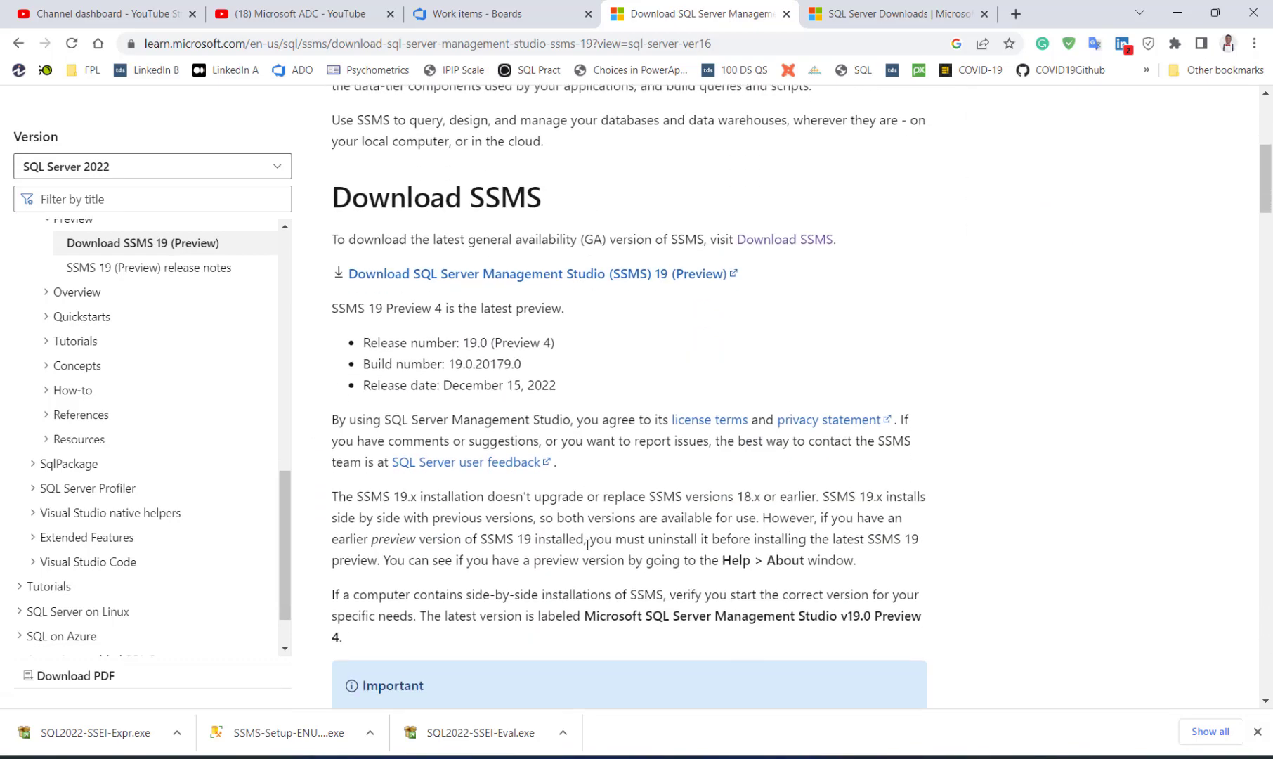
scroll(636, 464, "down", 4)
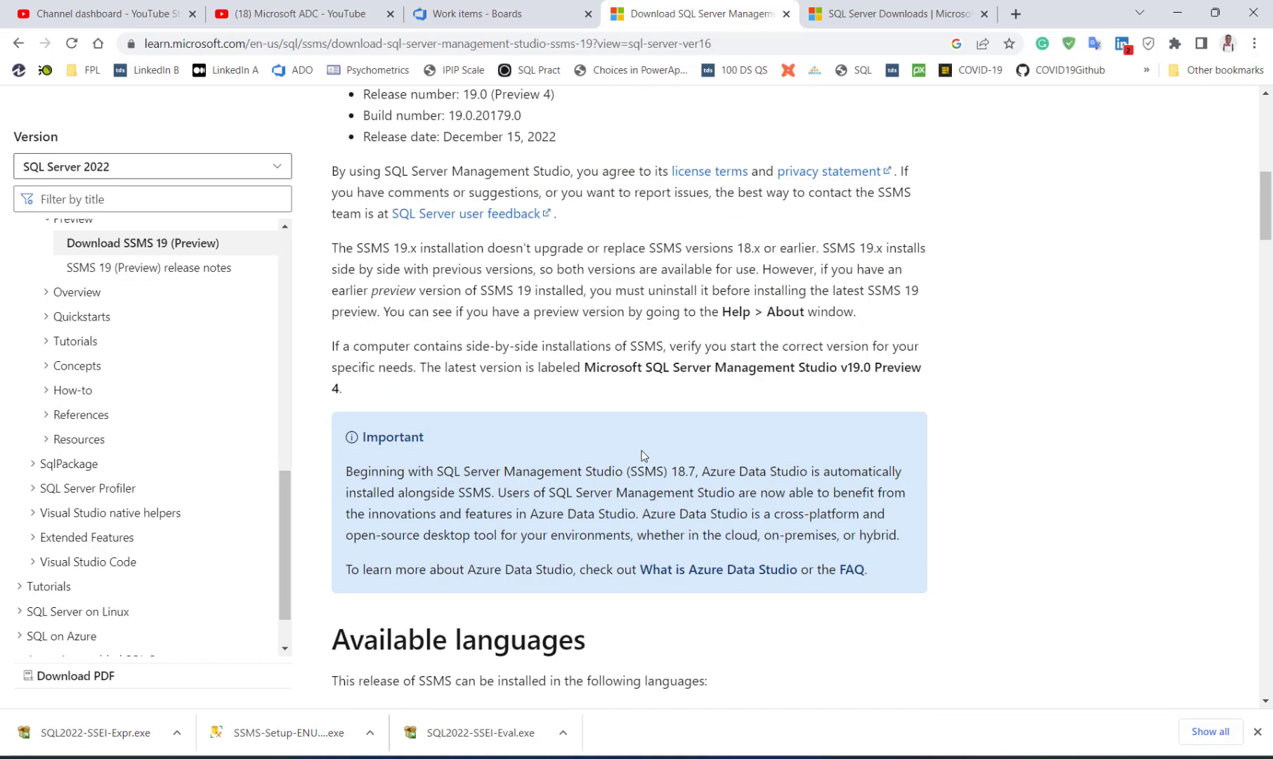
scroll(642, 453, "up", 6)
scroll(644, 457, "up", 3)
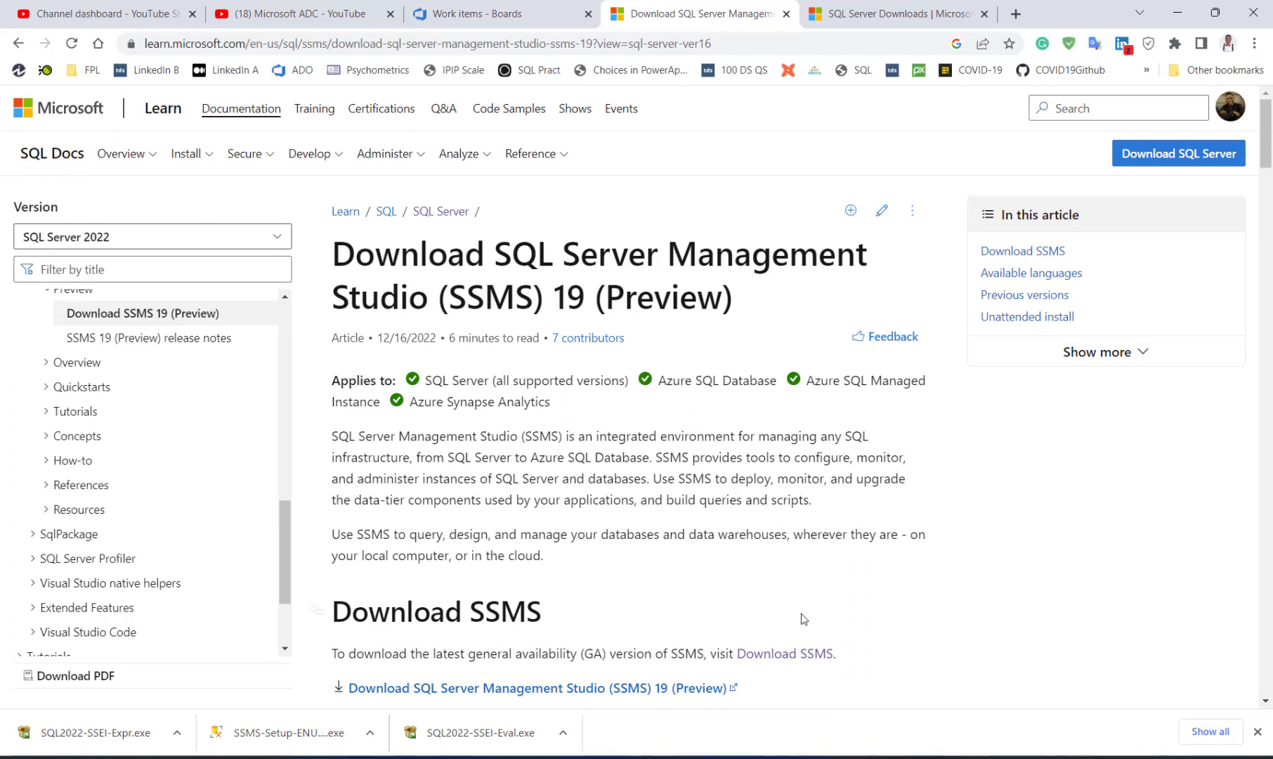
Run the downloaded SQL2022-SSEI-Eval.exe and install the Evaluation Edition as Basic, accepting the license terms and keeping C:\Program Files\Microsoft SQL Server as location.
left_click(500, 734)
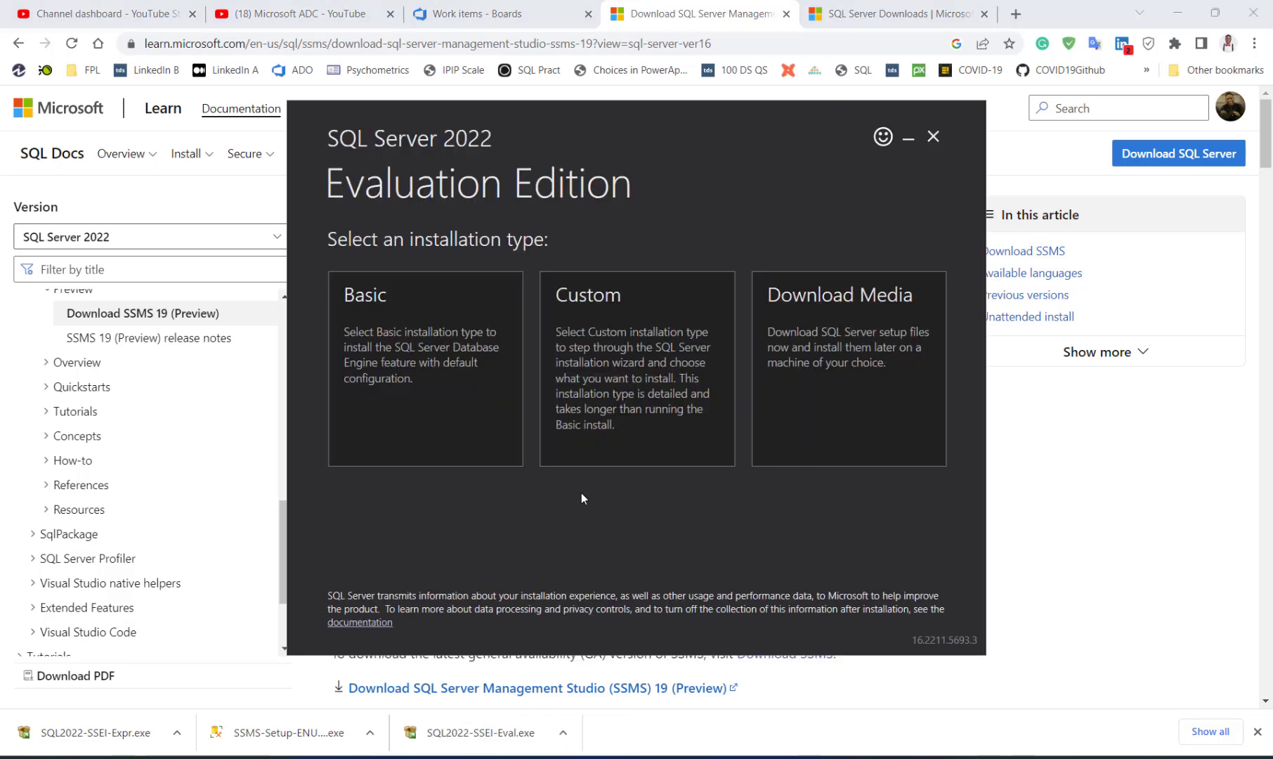
left_click(406, 336)
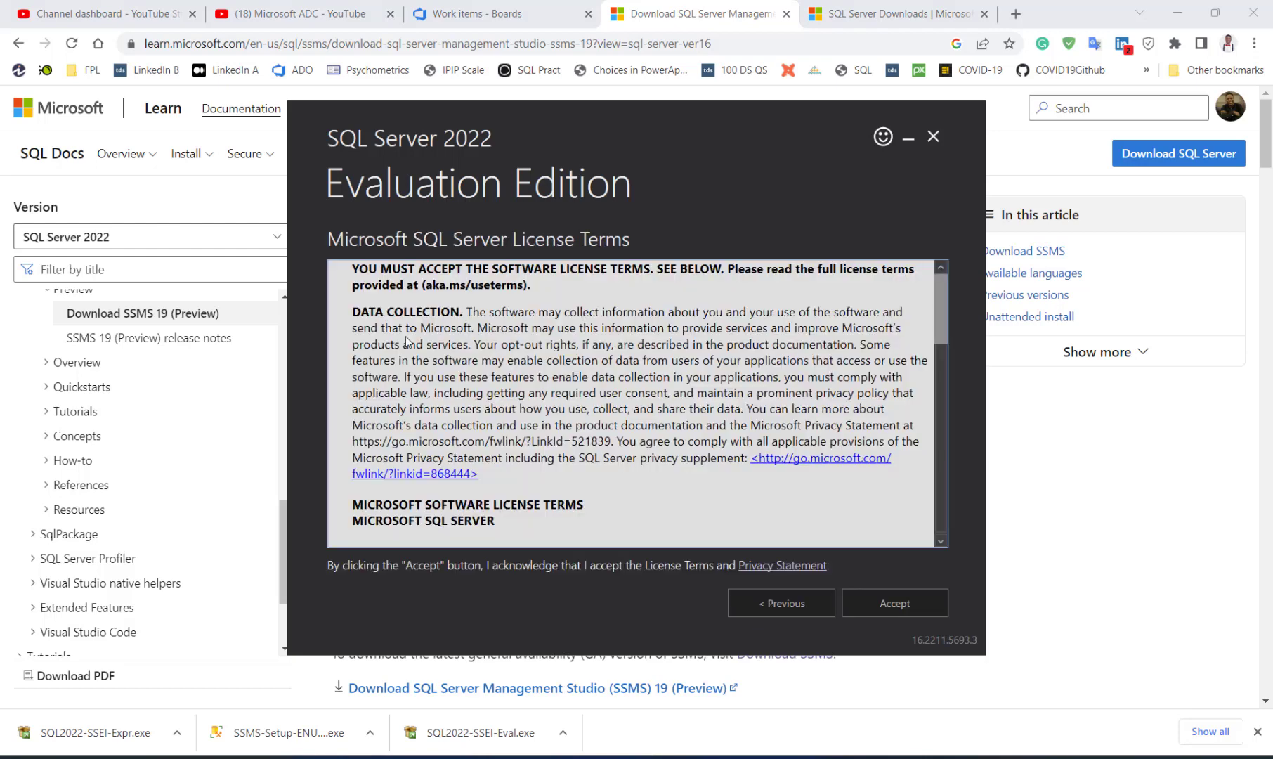
left_click(889, 601)
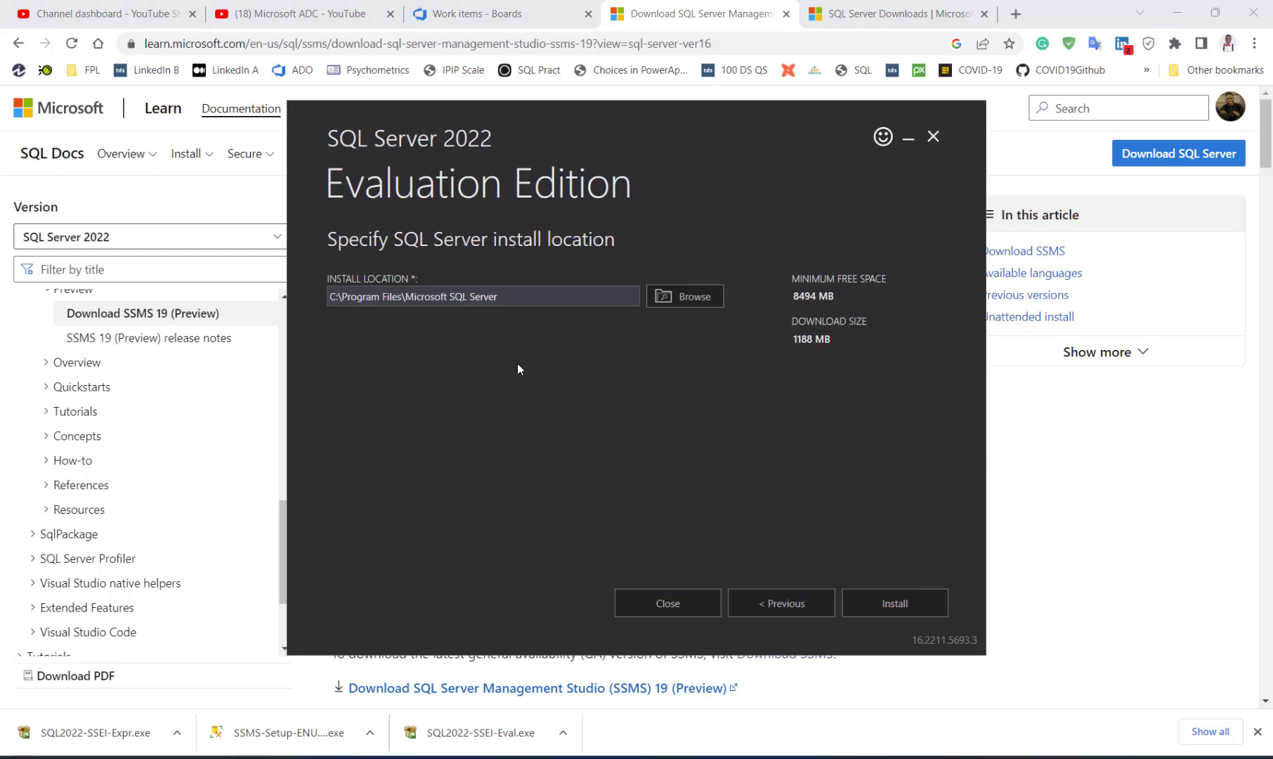
left_click(898, 603)
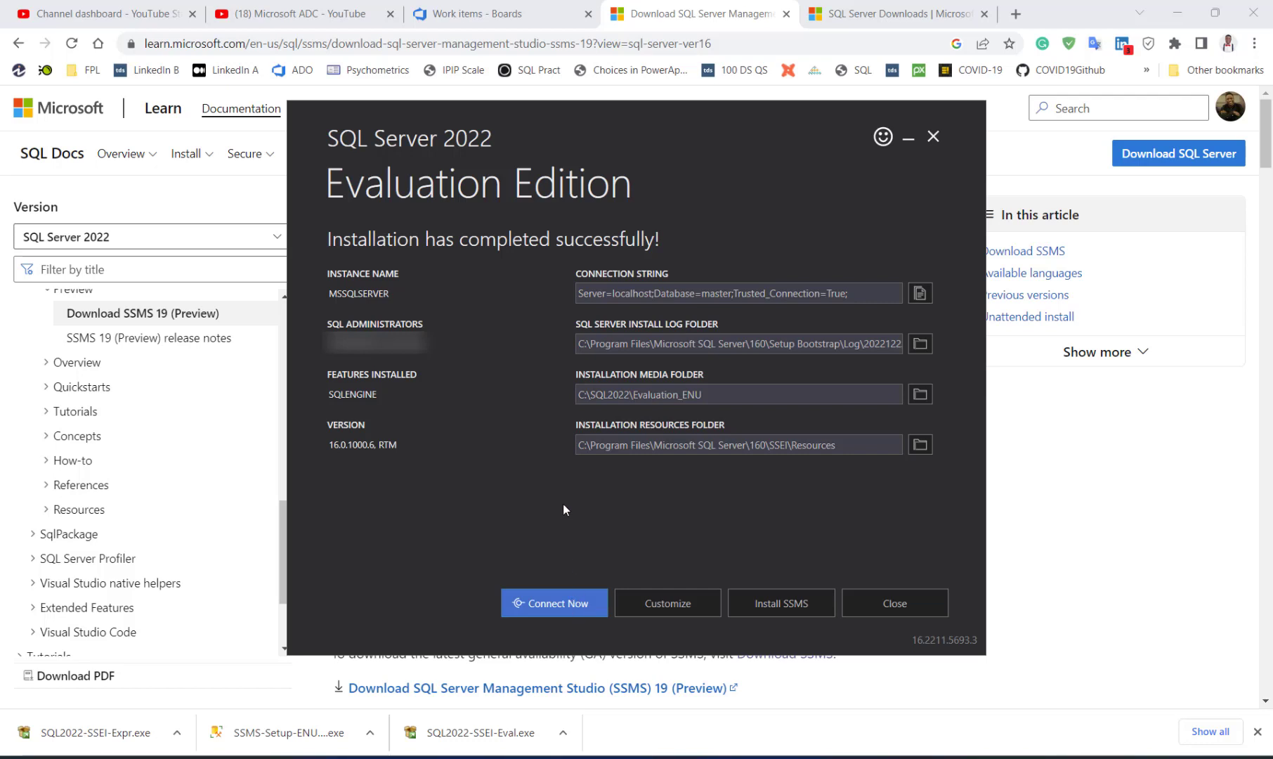
Test the connection to the newly installed SQL Server instance from the installer and close the SQLCMD windows.
left_click(569, 587)
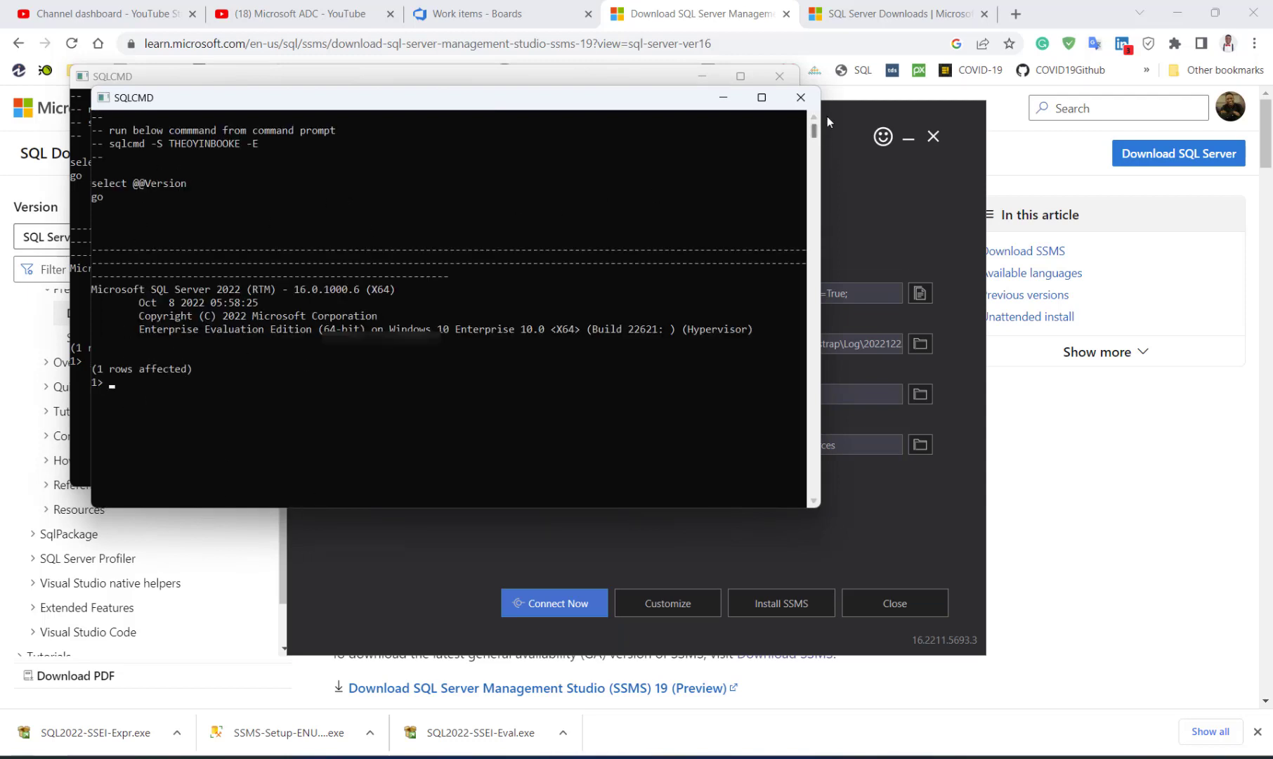
left_click(800, 99)
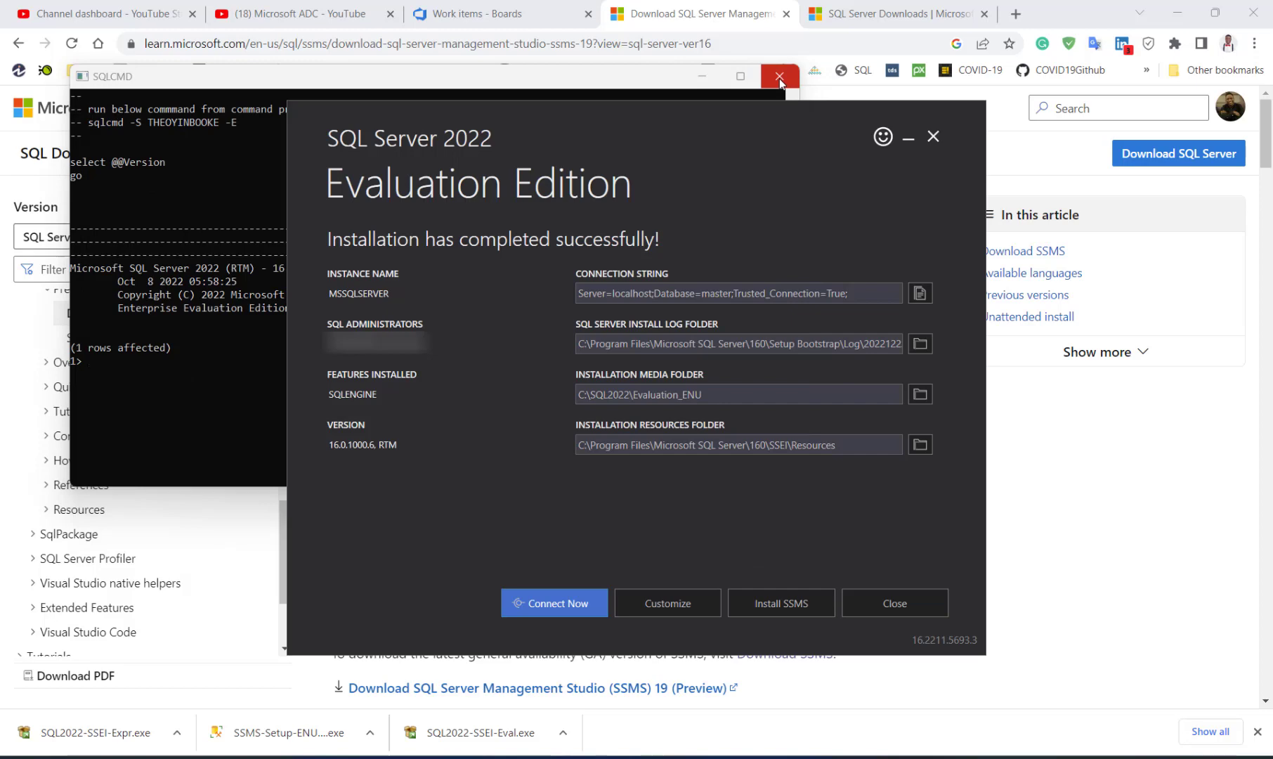
left_click(779, 78)
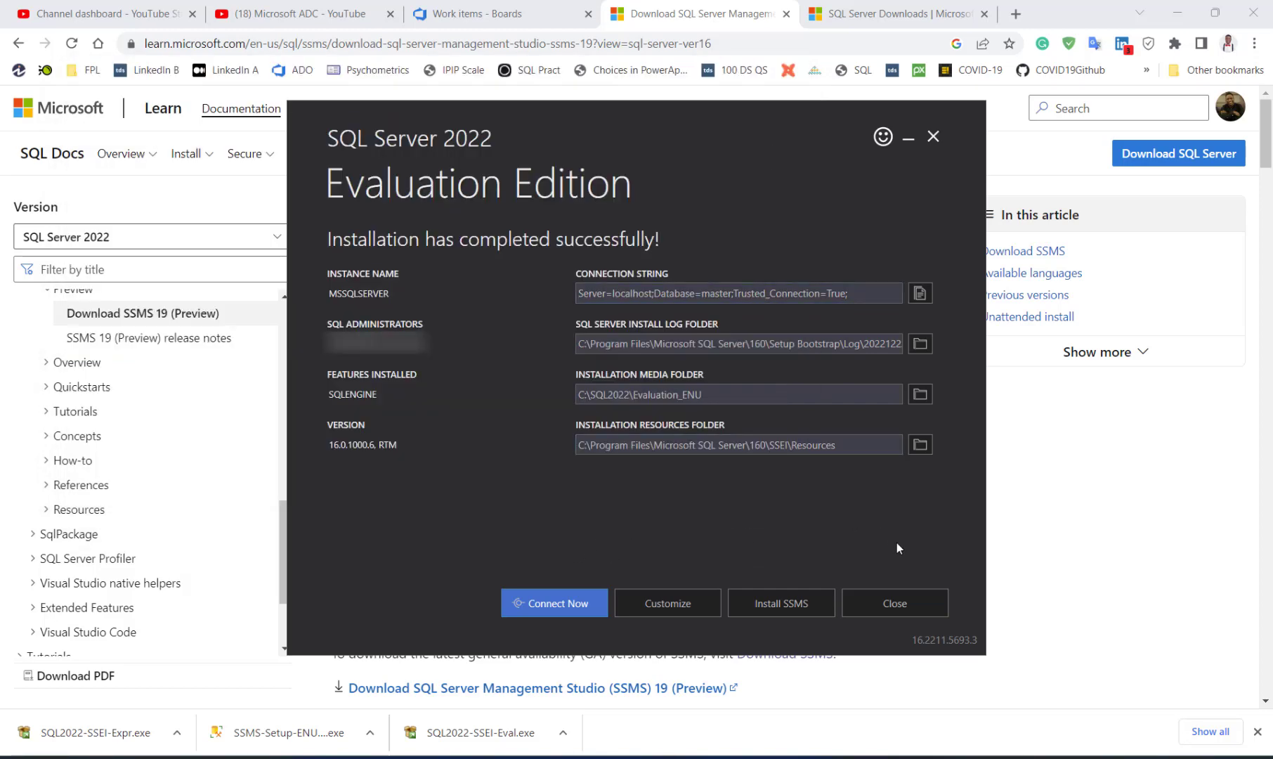
Exit the SQL Server installer with confirmation and launch the downloaded SQL Server Management Studio setup file.
left_click(898, 605)
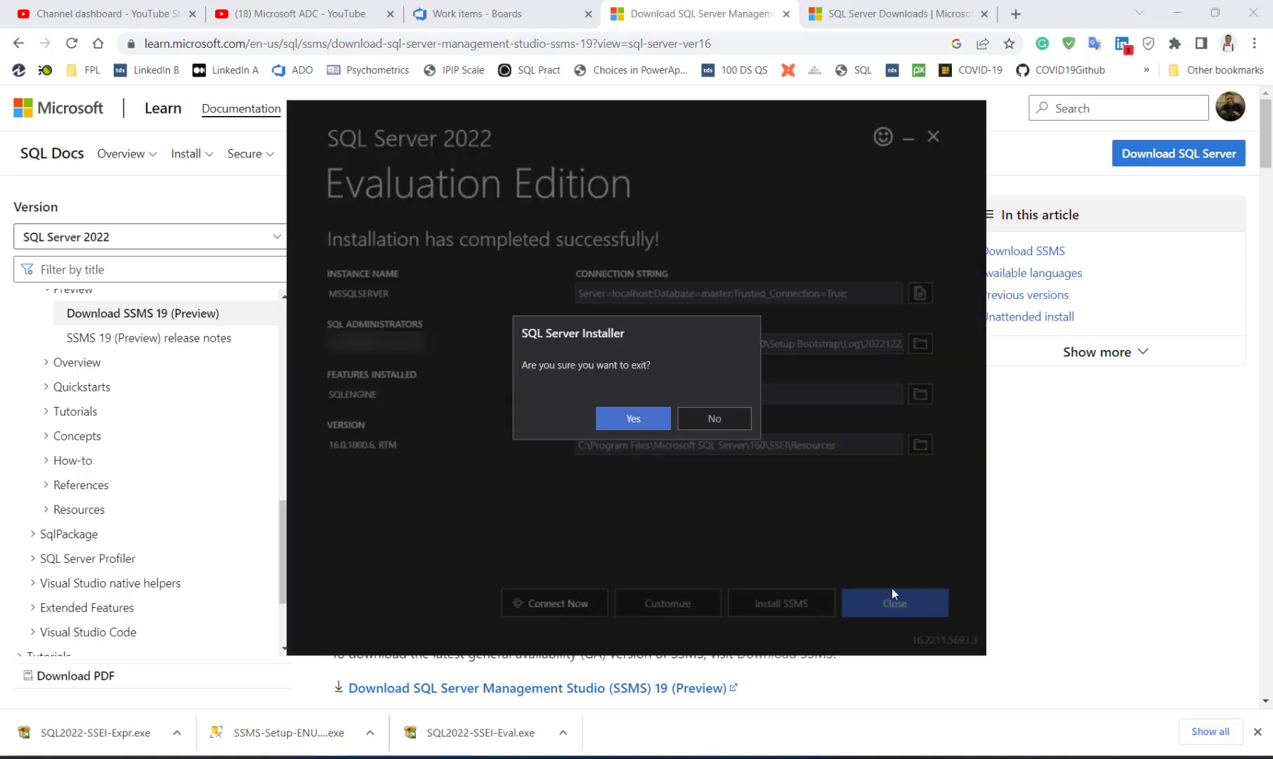
left_click(635, 419)
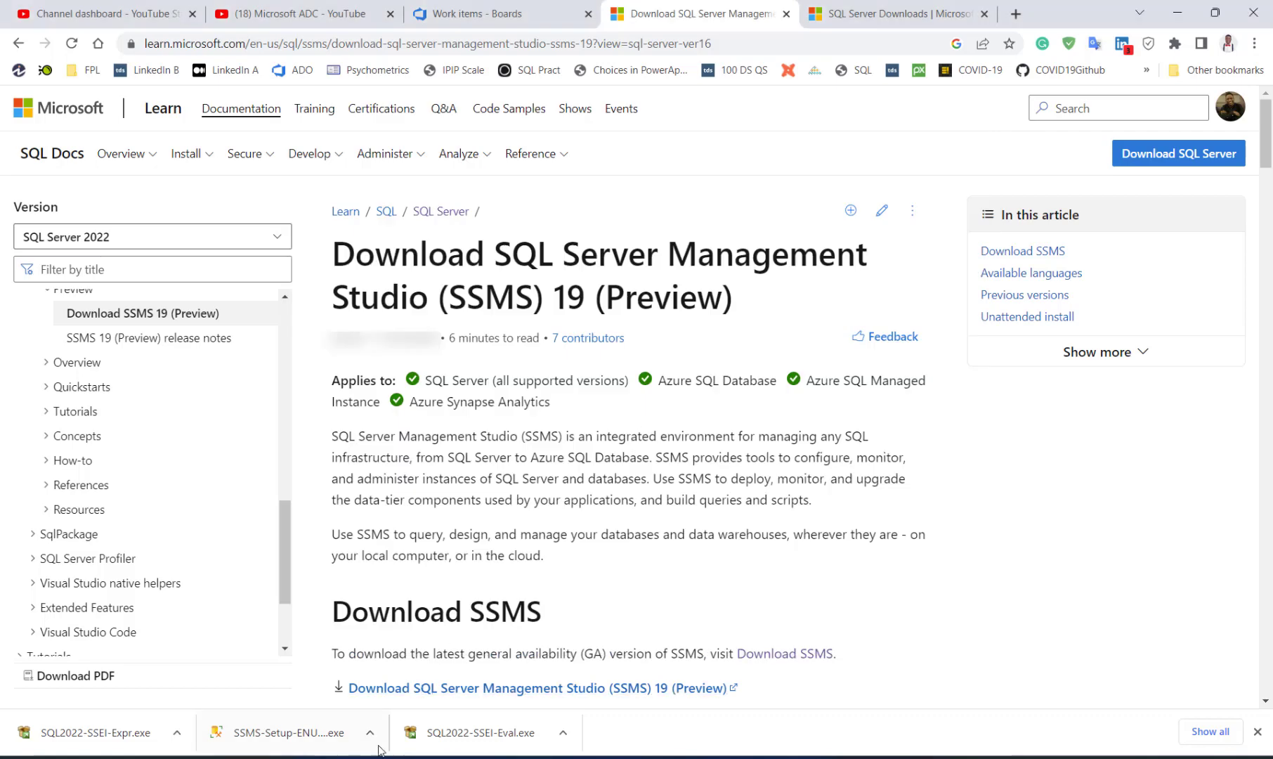
left_click(289, 738)
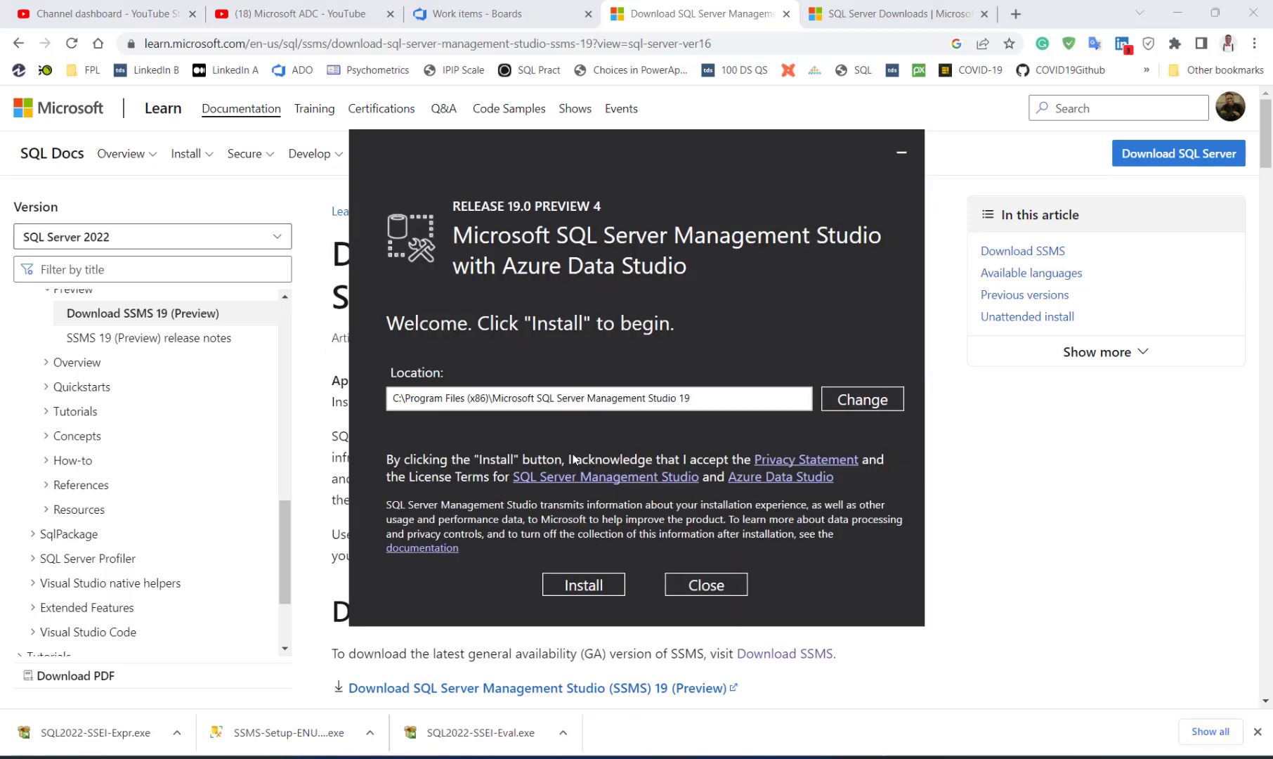
Install SQL Server Management Studio 19.0 Preview 4 to C:\Program Files (x86)\Microsoft SQL Server Management Studio 19 and close the setup.
left_click(584, 585)
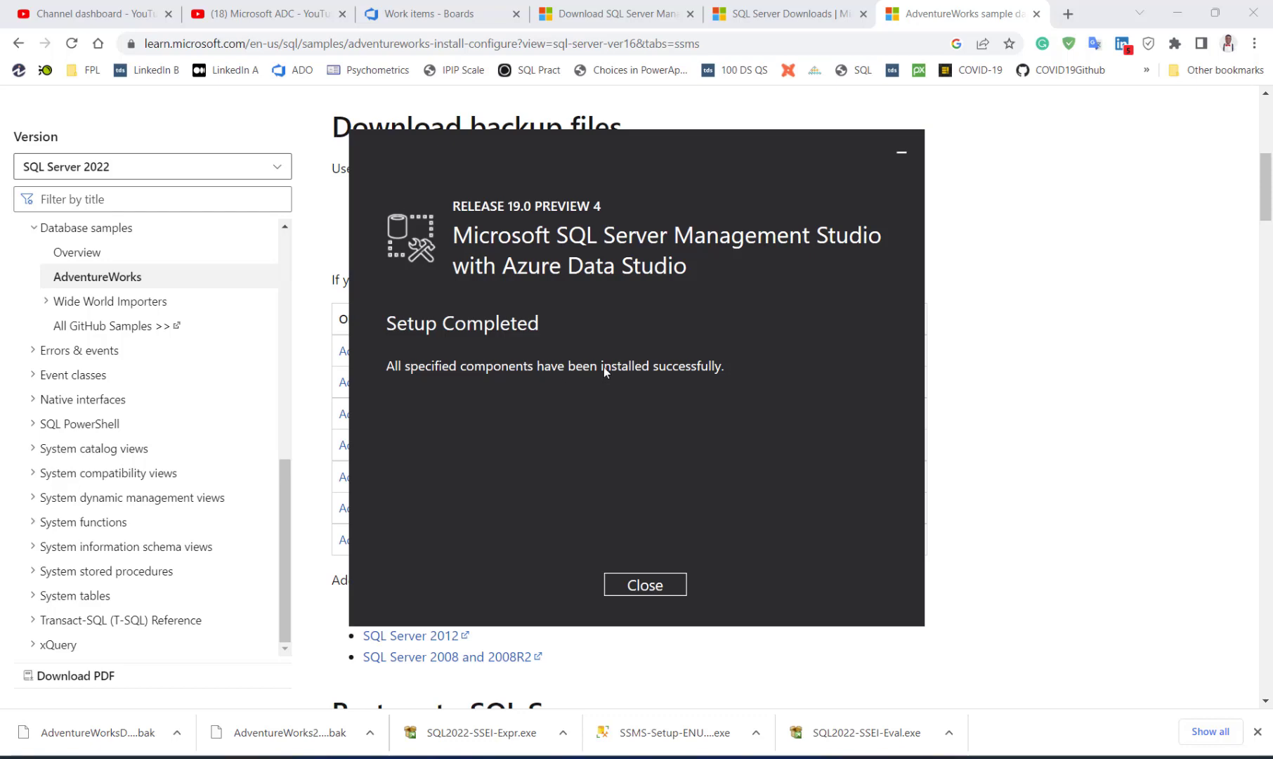
left_click(652, 586)
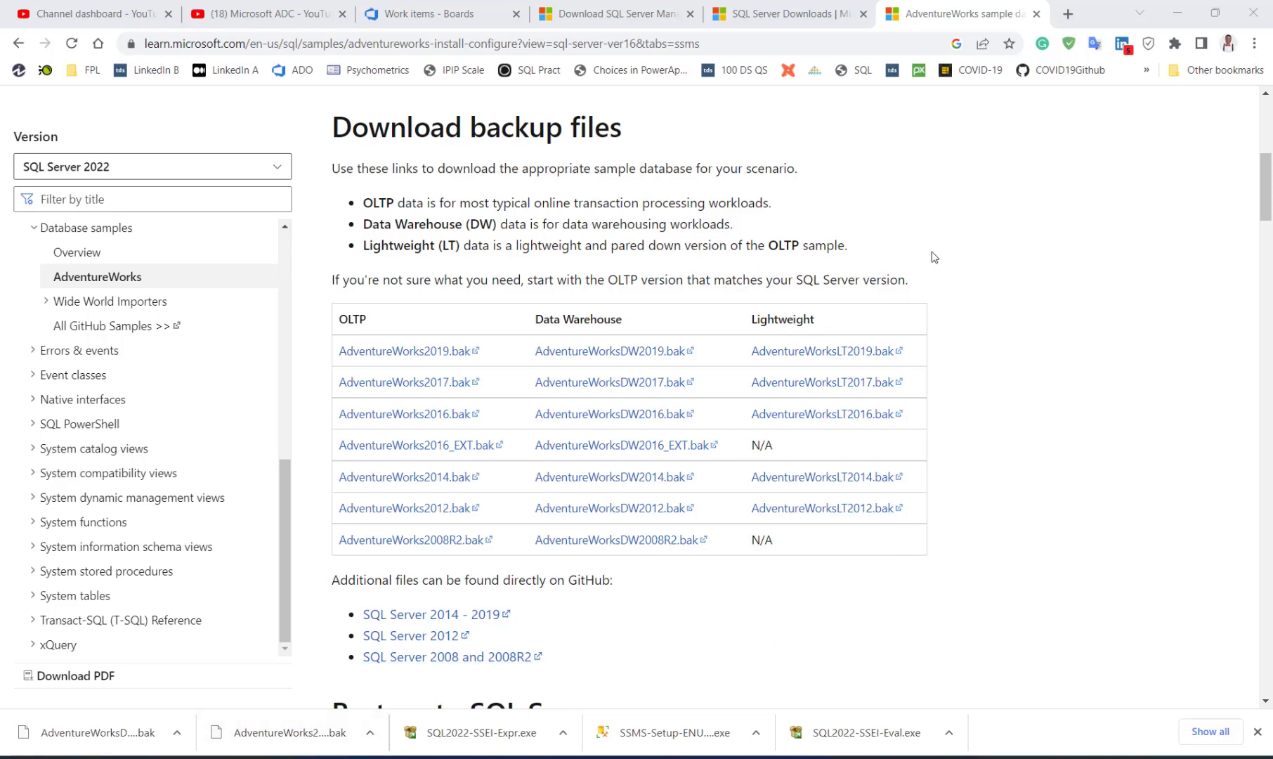
Switch to File Explorer and copy AdventureWorks2019 (1).bak and AdventureWorksDW2019 (1).bak from the Downloads folder.
key("alt+Tab")
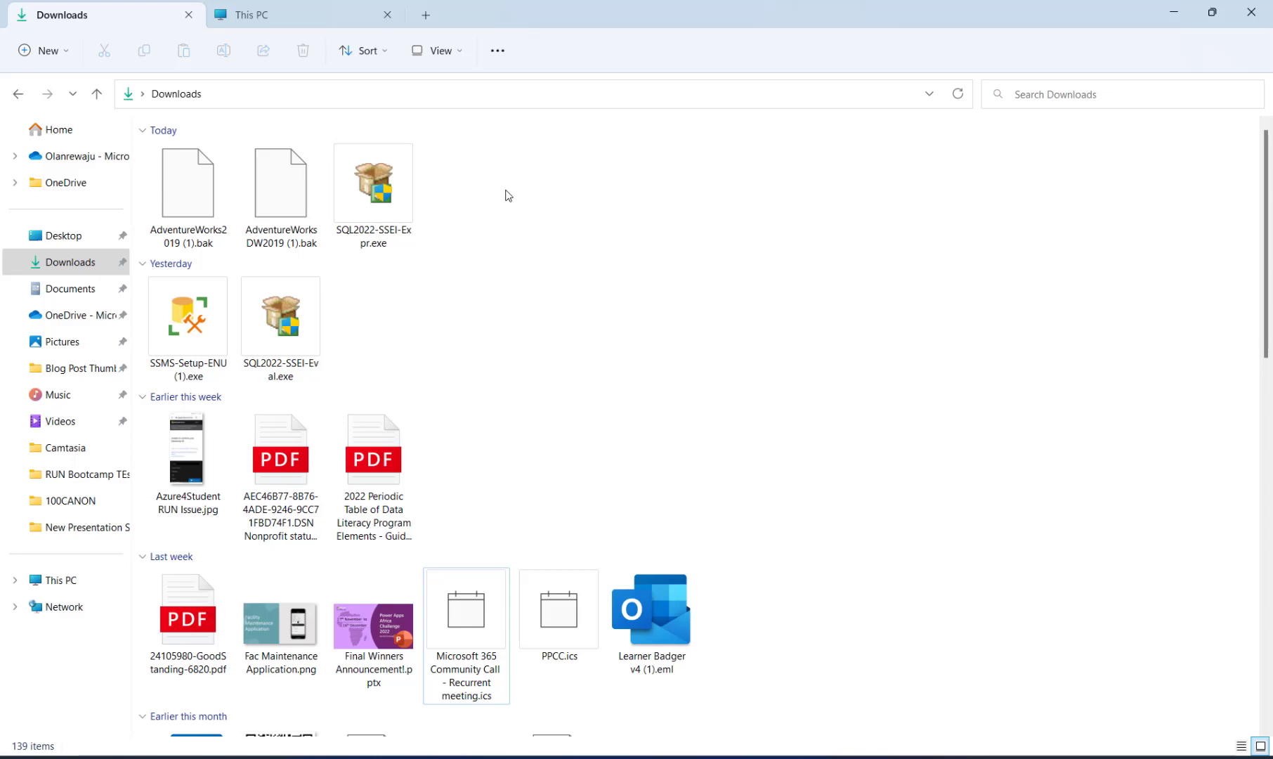
left_click(207, 212)
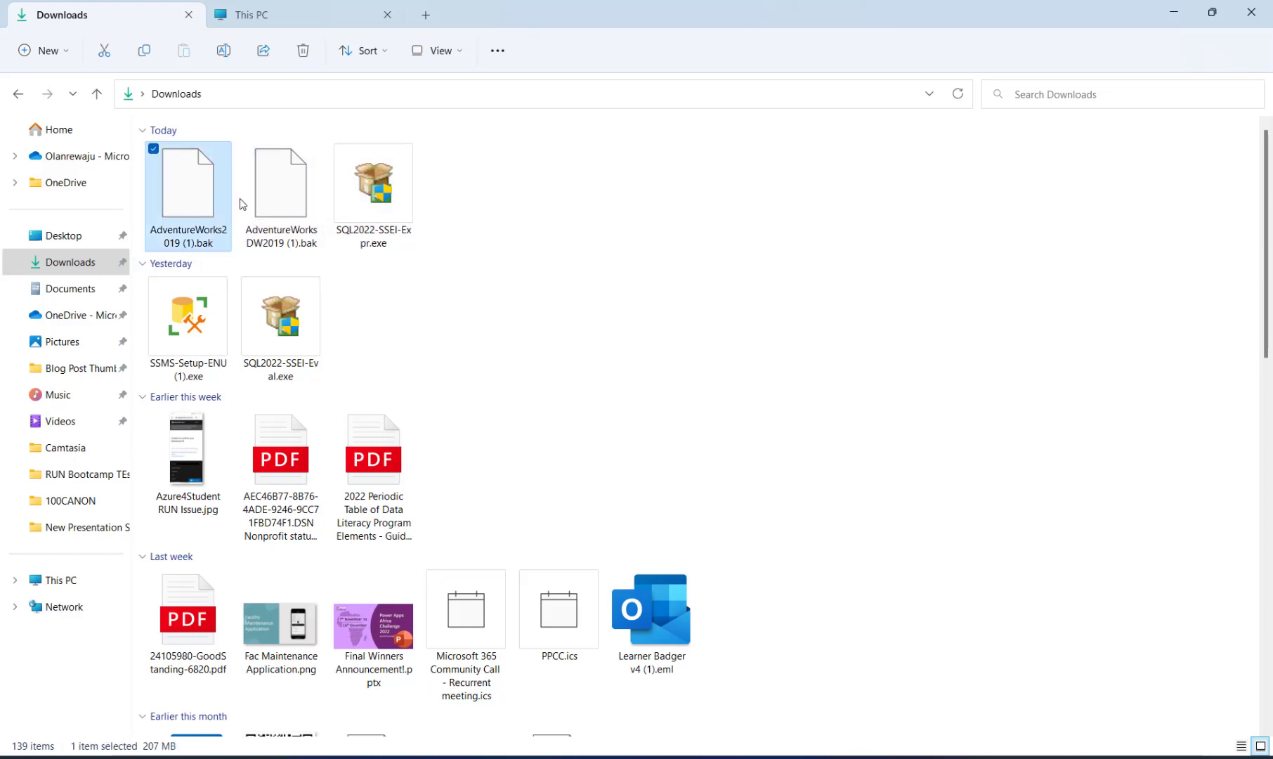
left_click(298, 198, "ctrl")
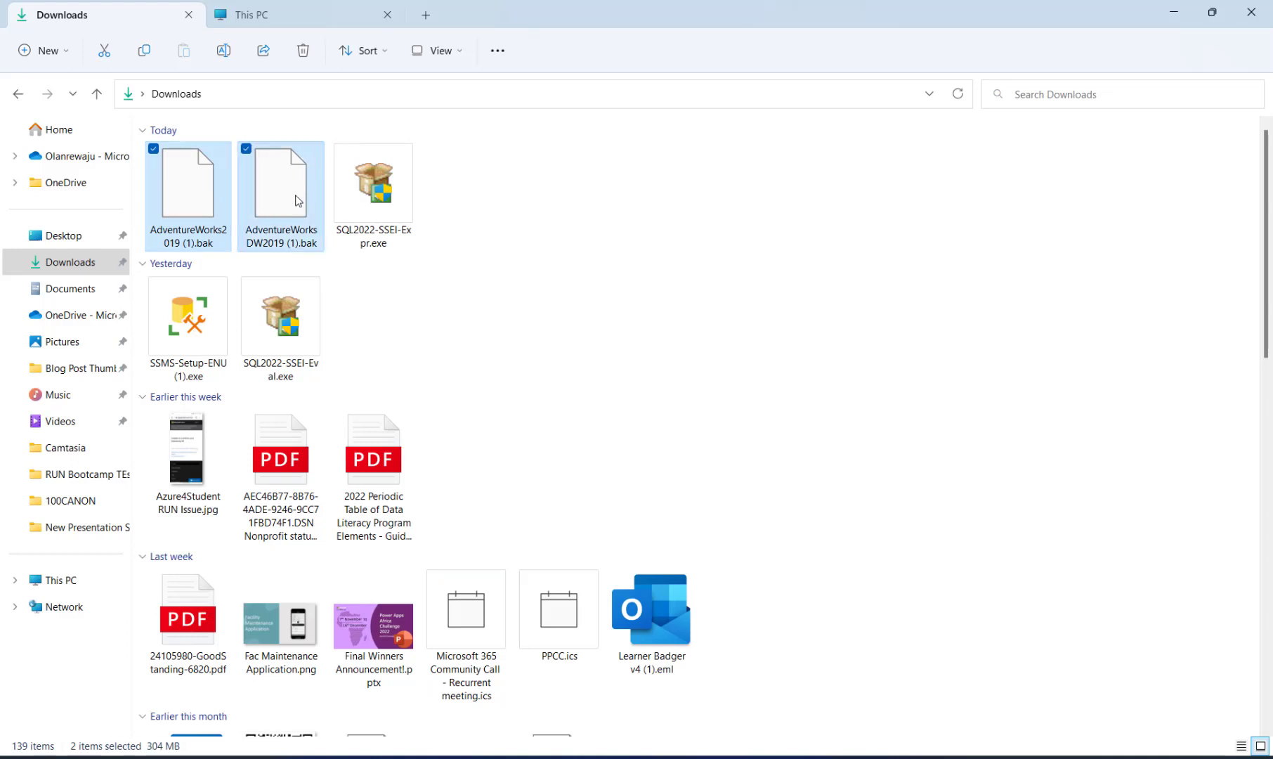
Paste the two backup files into C:\Program Files\Microsoft SQL Server\MSSQL16.MSSQLSERVER\MSSQL\Backup.
left_click(284, 22)
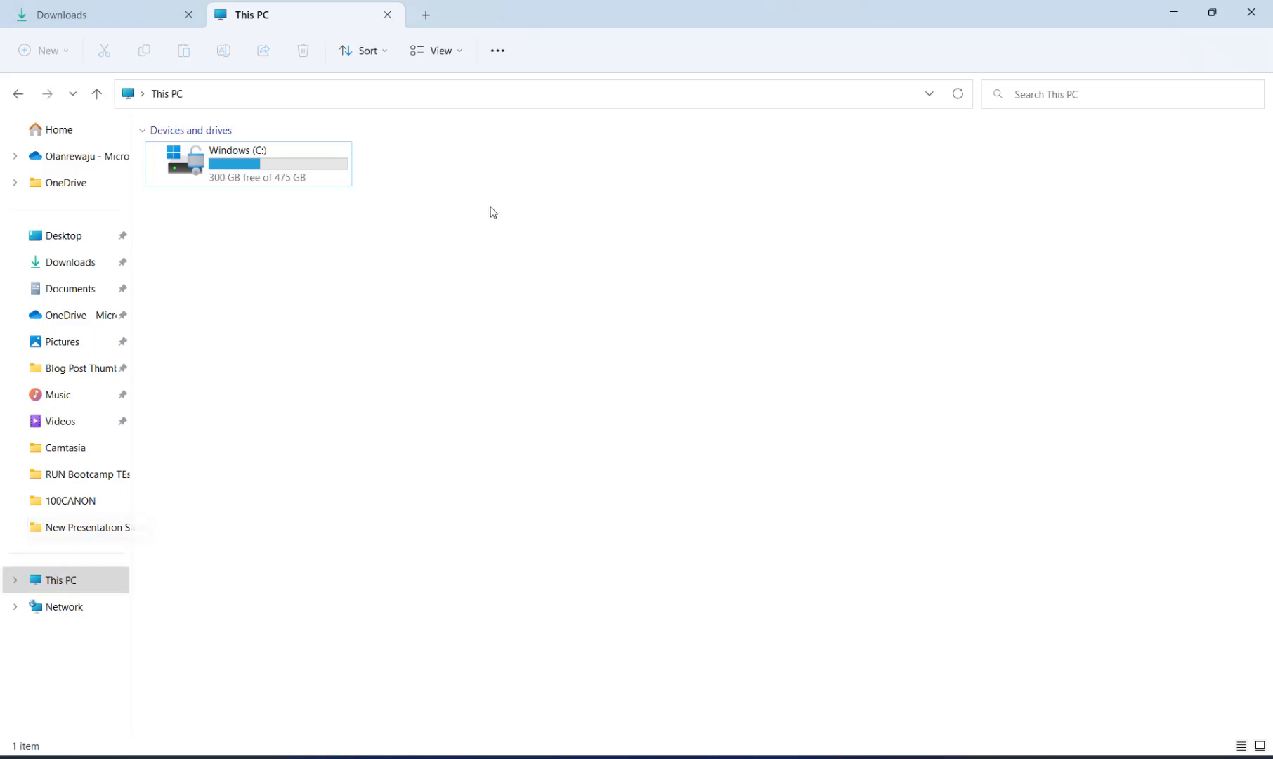
double_click(269, 177)
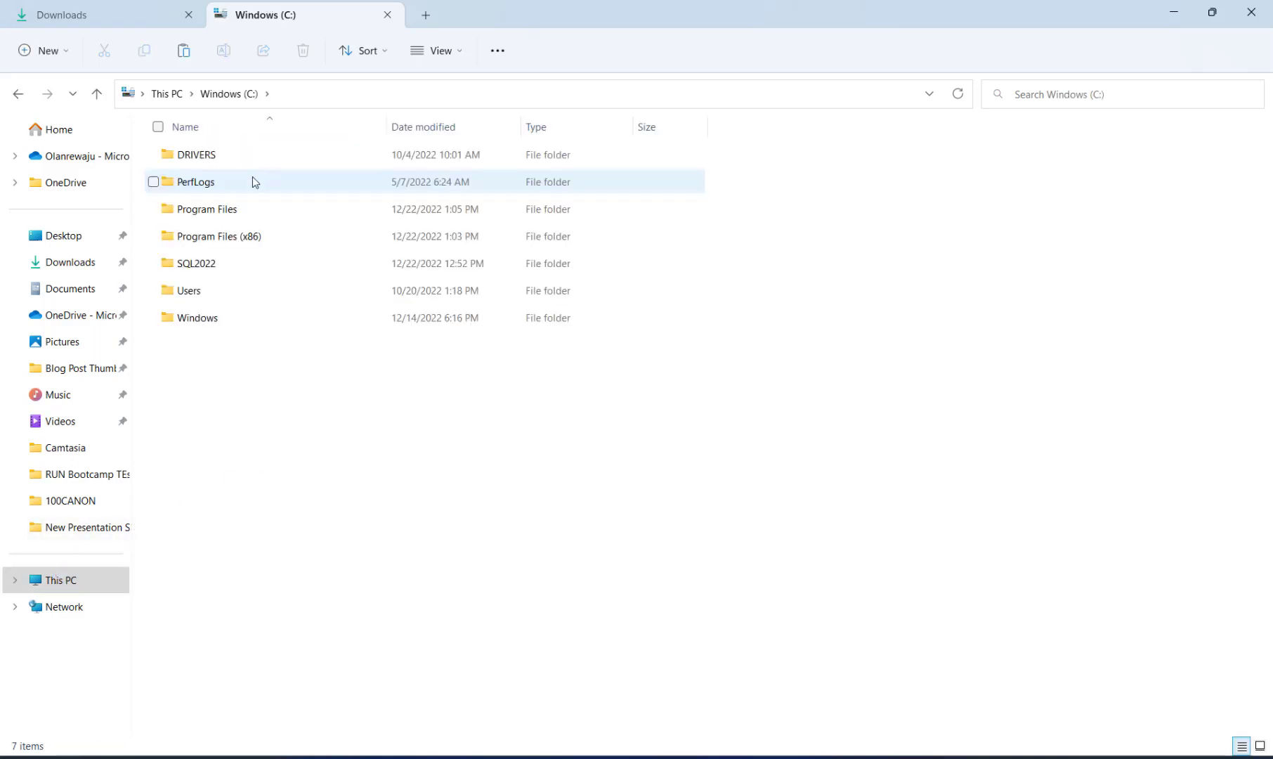
double_click(233, 213)
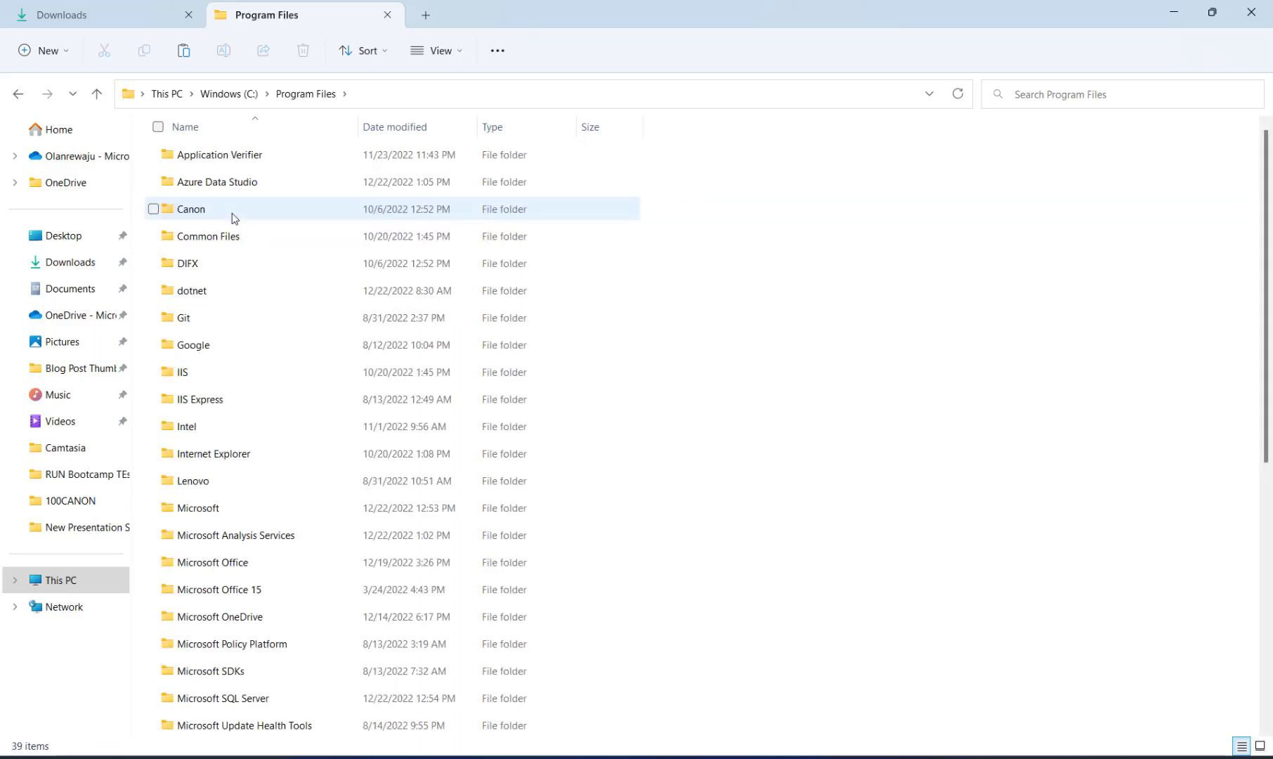
scroll(280, 422, "down", 2)
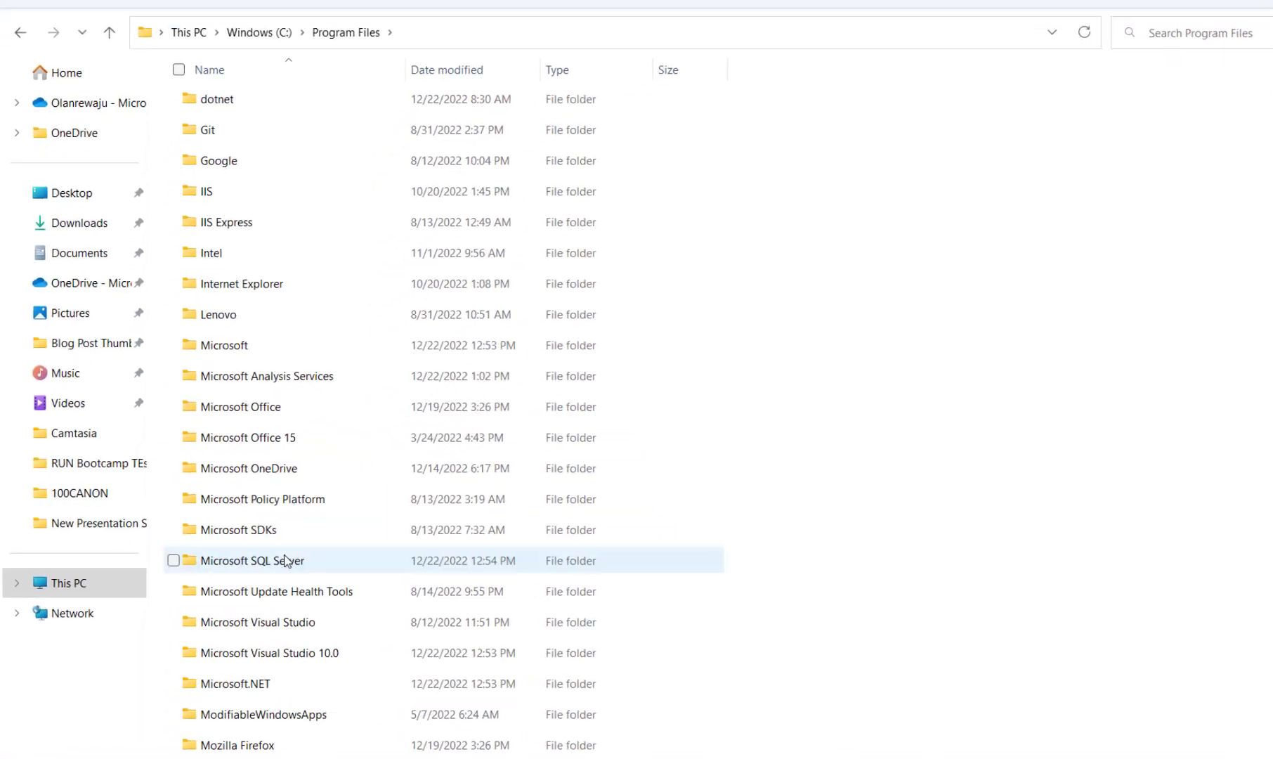
double_click(262, 562)
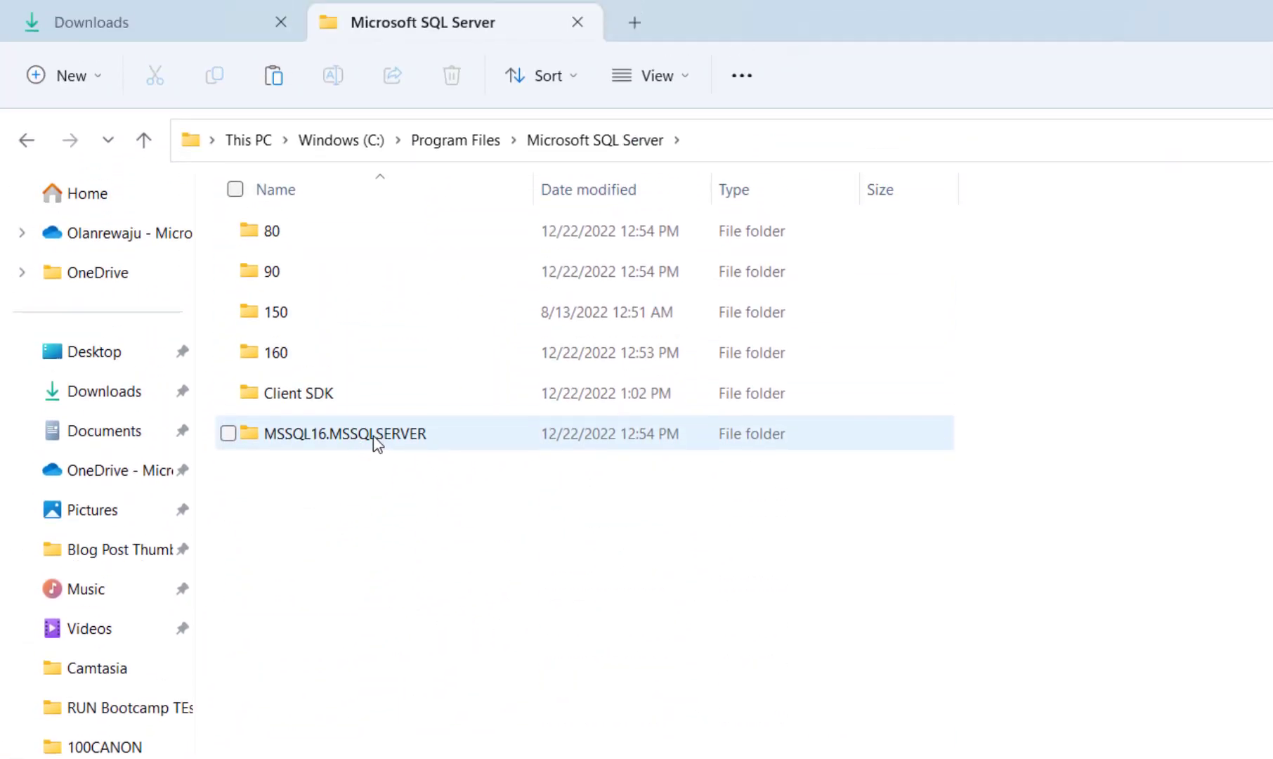
double_click(335, 437)
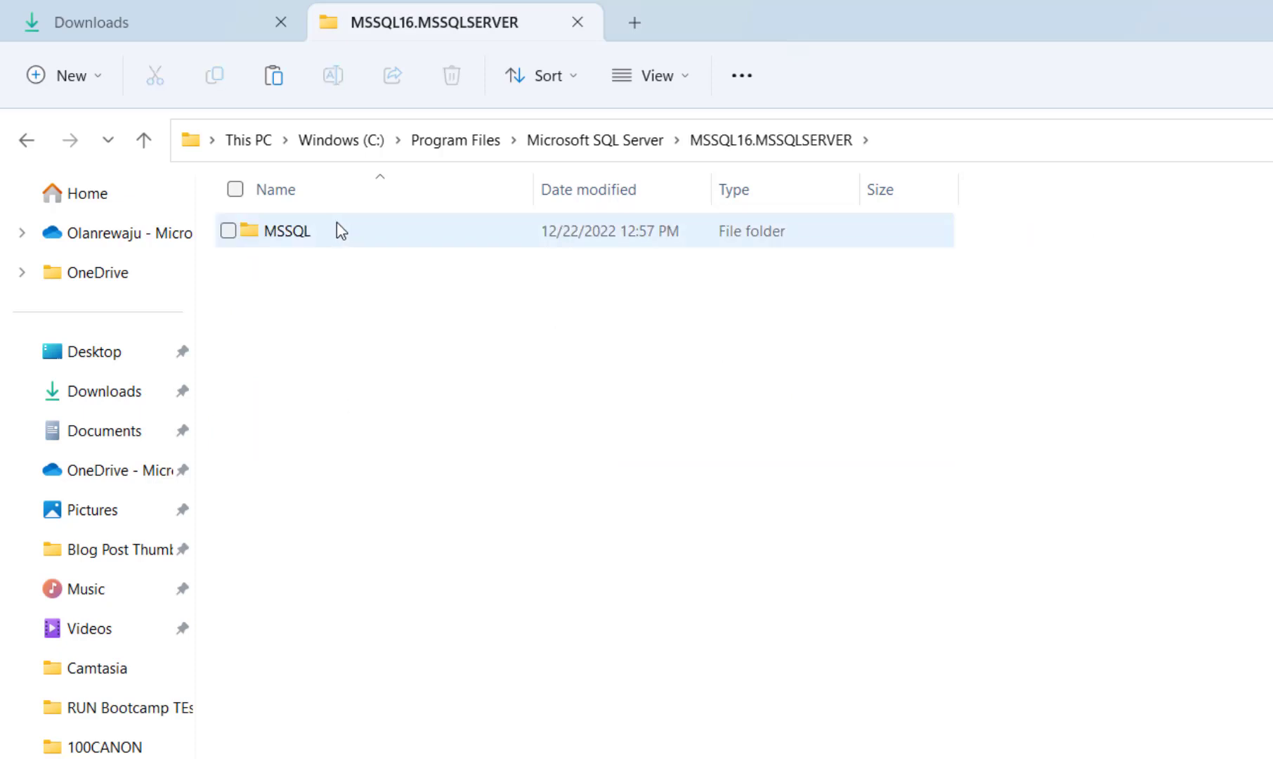
double_click(310, 240)
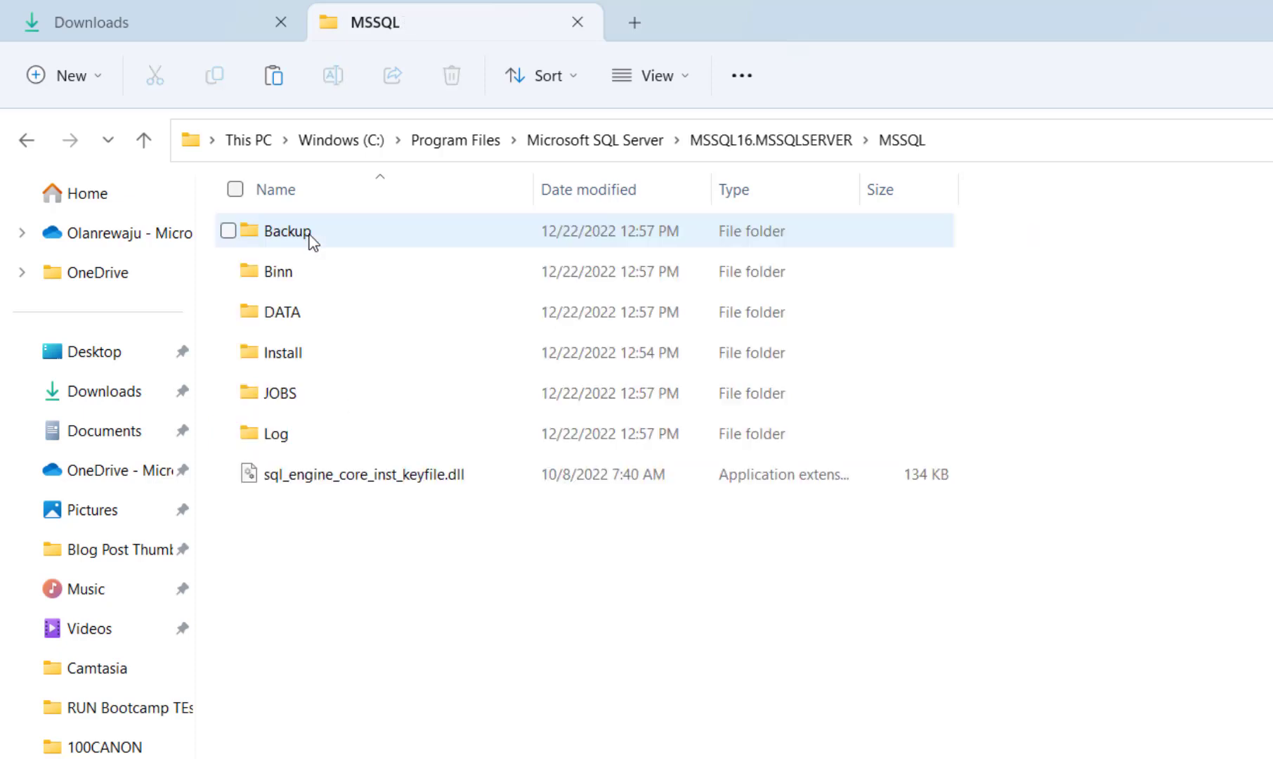
double_click(306, 236)
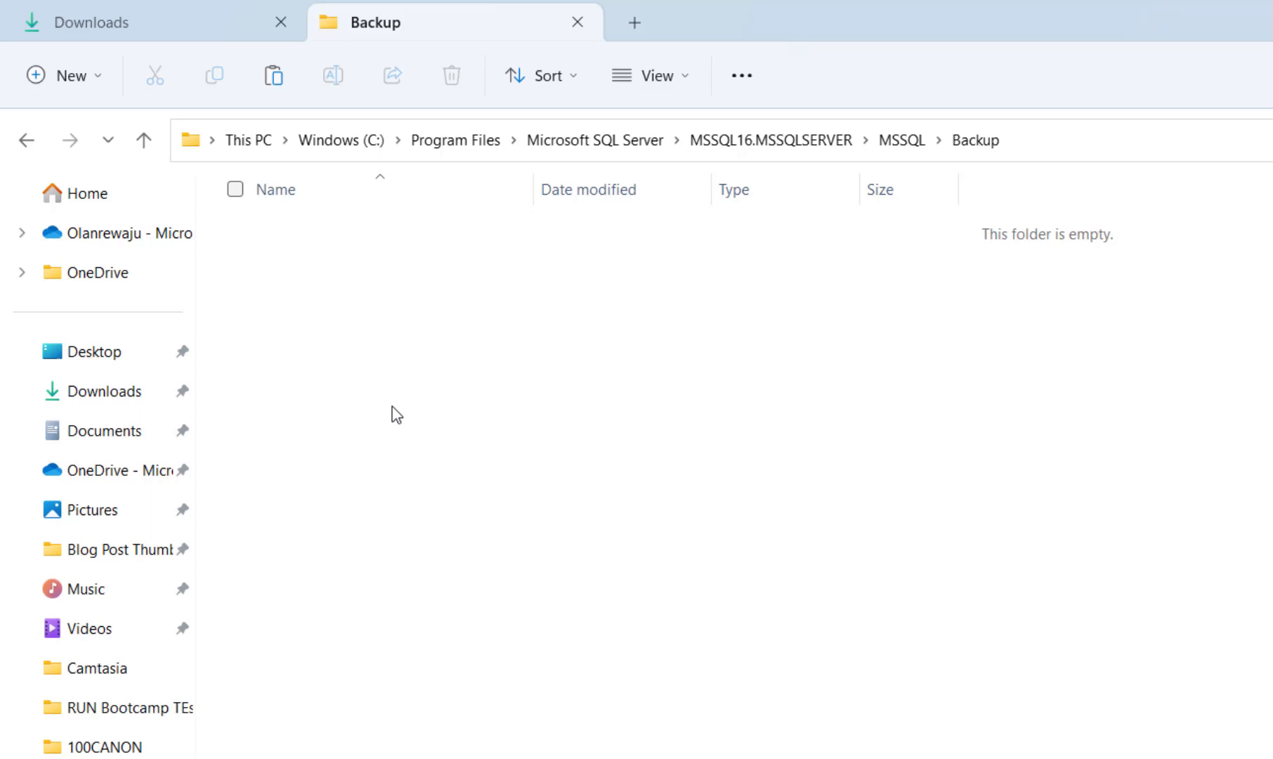
key("ctrl+v")
left_click(478, 400)
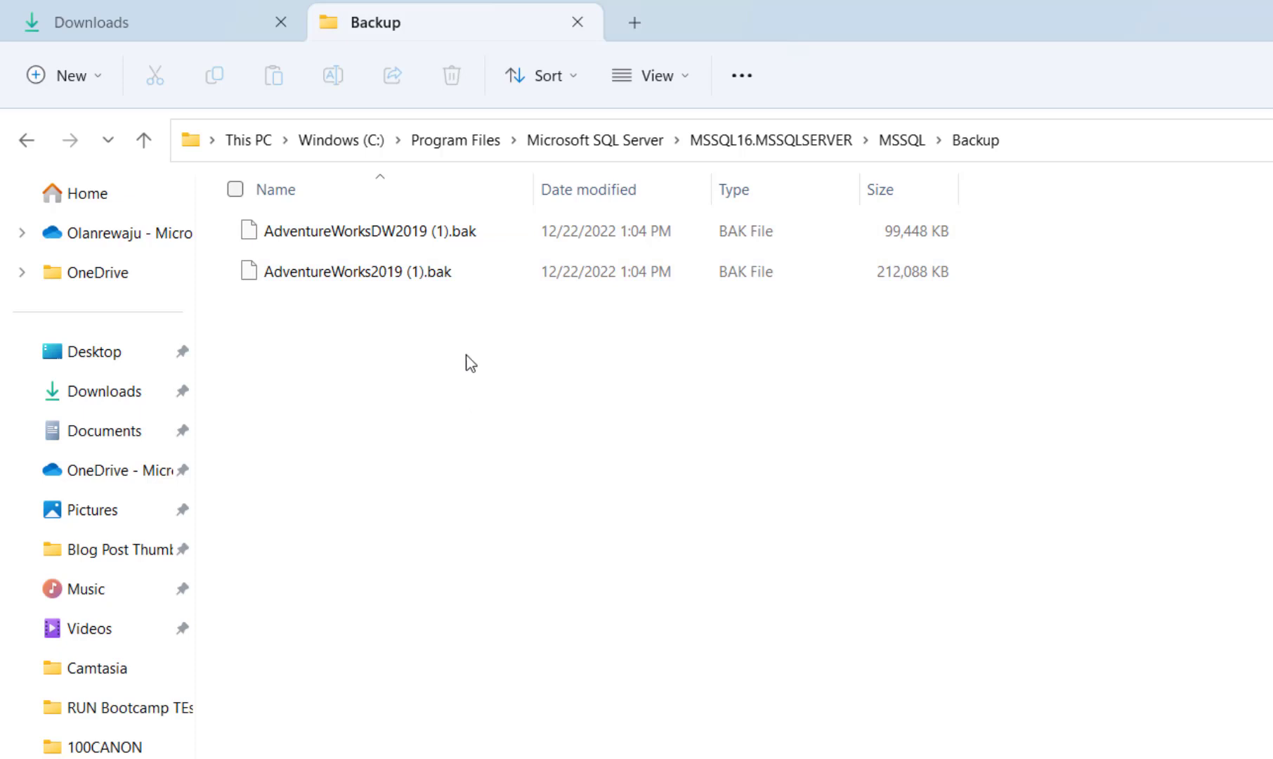
Rename AdventureWorksDW2019 (1).bak in the Backup folder as AdventureWorksDW2019.bak.
left_click(447, 240)
left_click(446, 241)
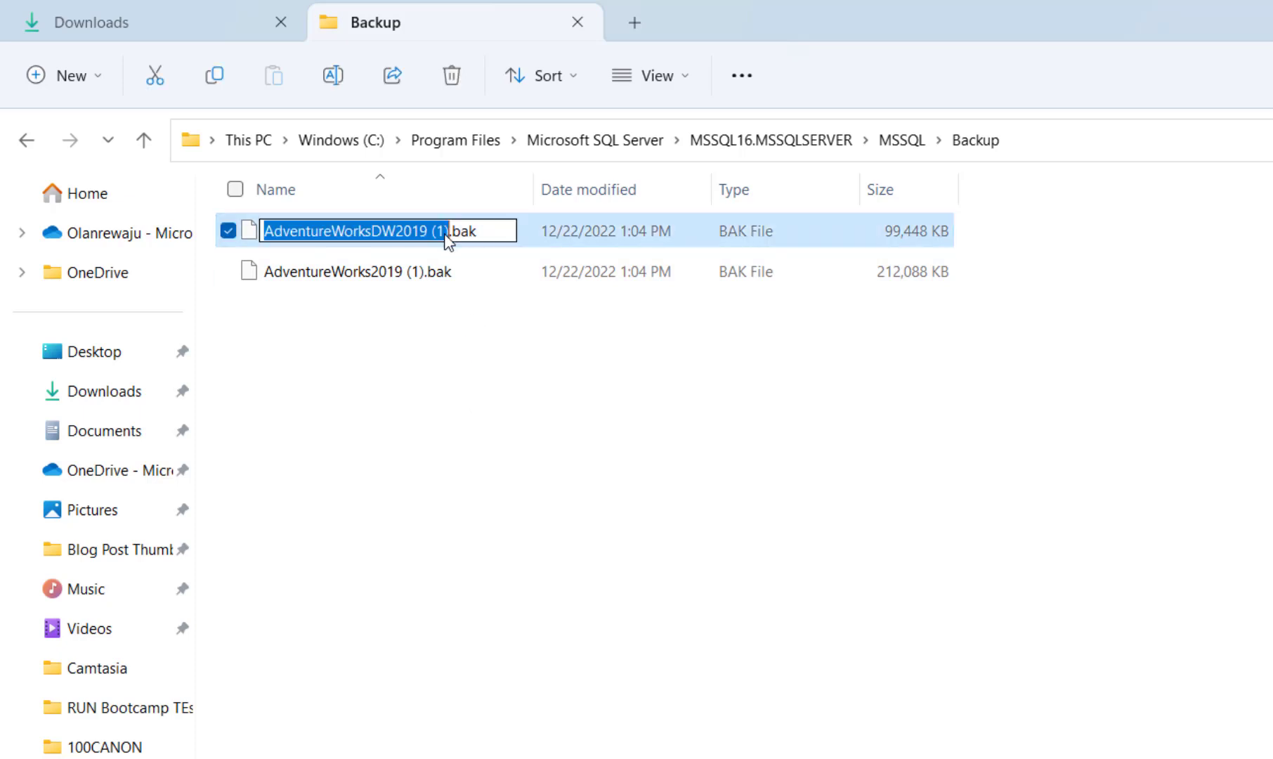
left_click(449, 231)
key("BackSpace")
key("BackSpace")
key("BackSpace")
key("BackSpace")
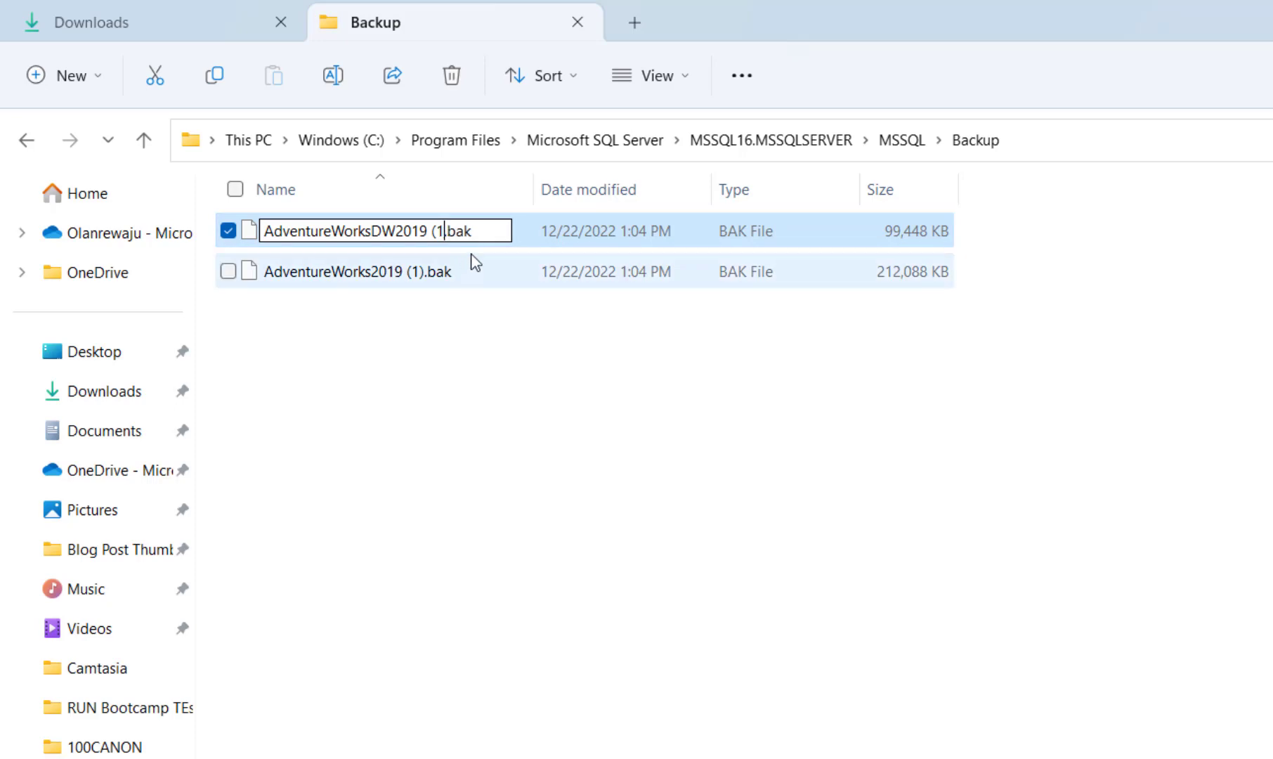
key("Return")
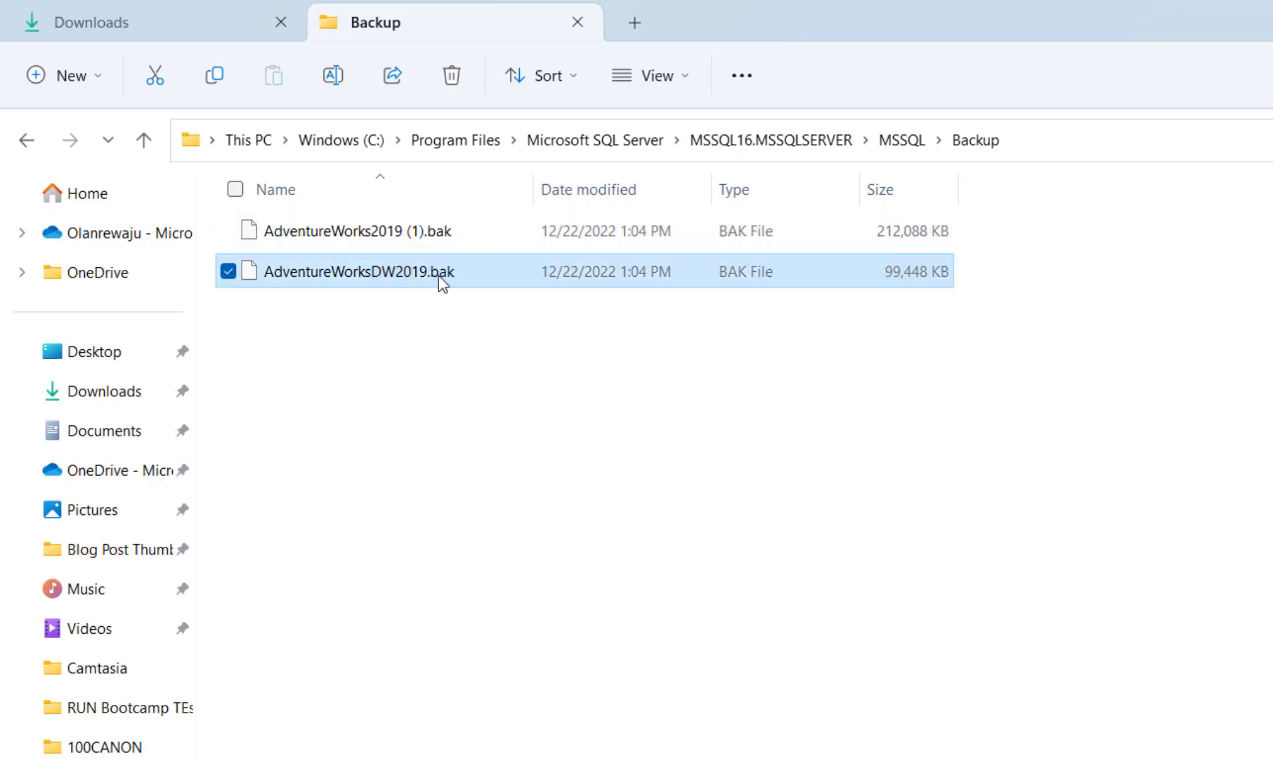
Rename AdventureWorks2019 (1).bak in the Backup folder as AdventureWorks2019.bak.
left_click(426, 239)
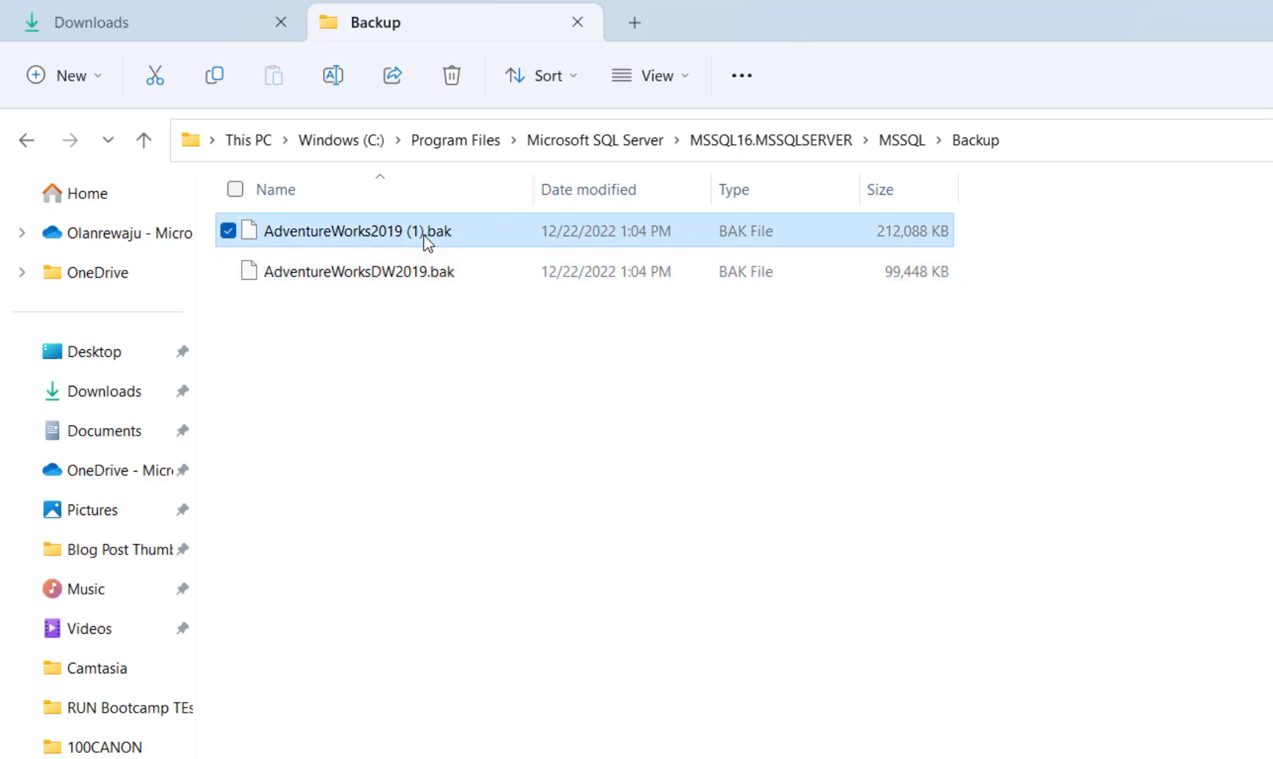
left_click(424, 237)
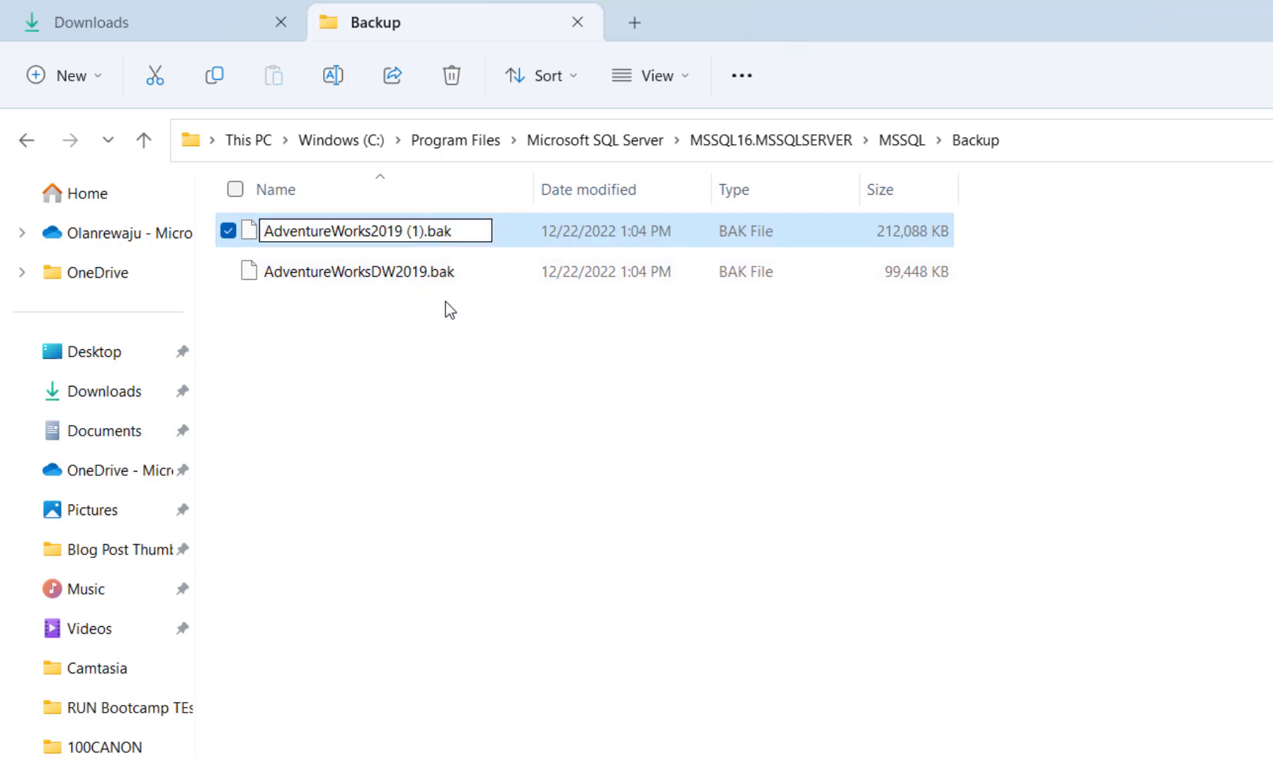
key("BackSpace")
key("BackSpace")
key("BackSpace")
key("BackSpace")
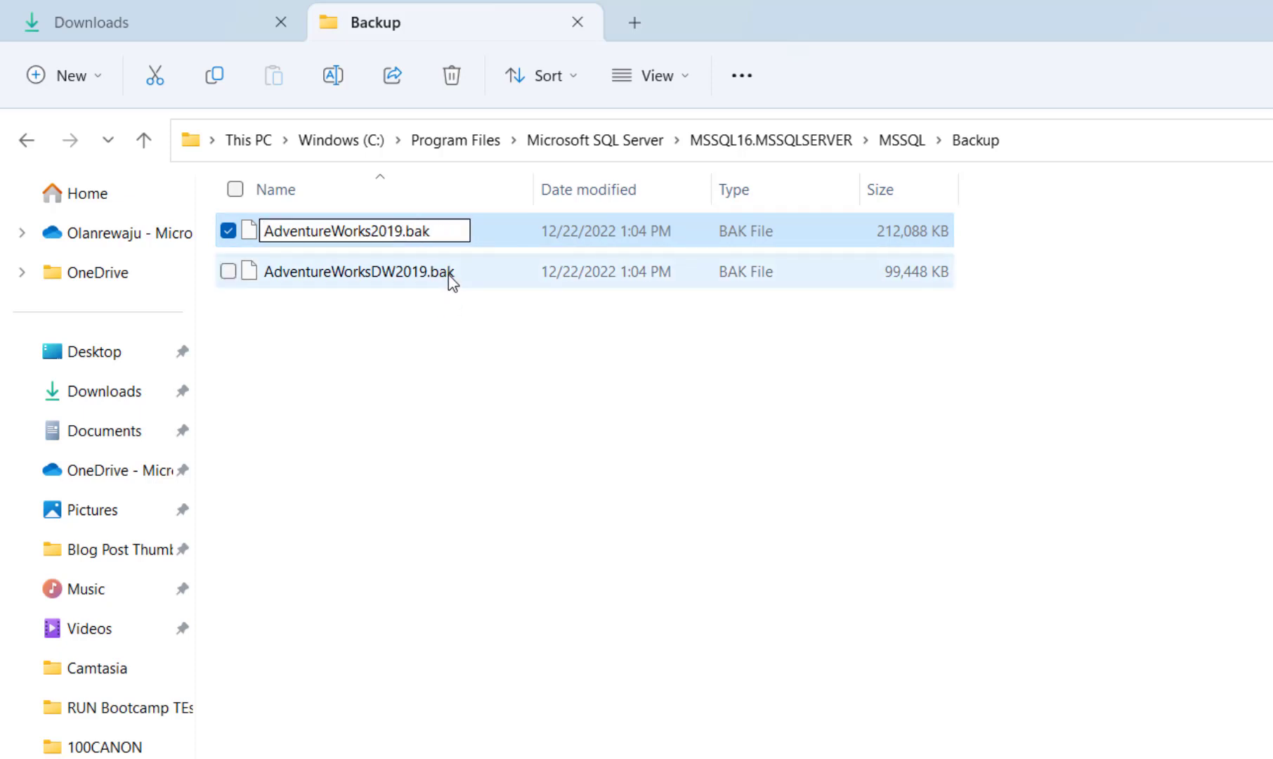
key("Return")
left_click(423, 392)
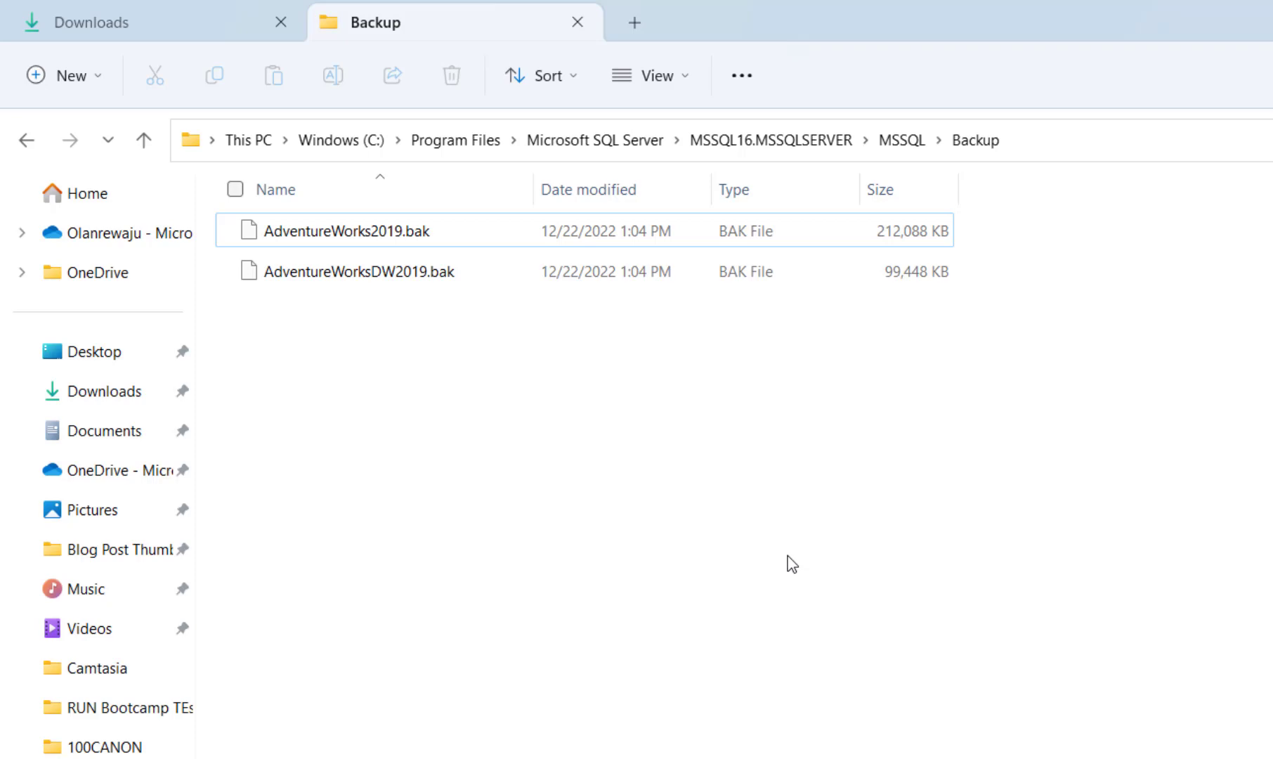
Launch SQL Server Management Studio 19 and connect to the local Database Engine using Windows Authentication.
key("super")
type("ssms")
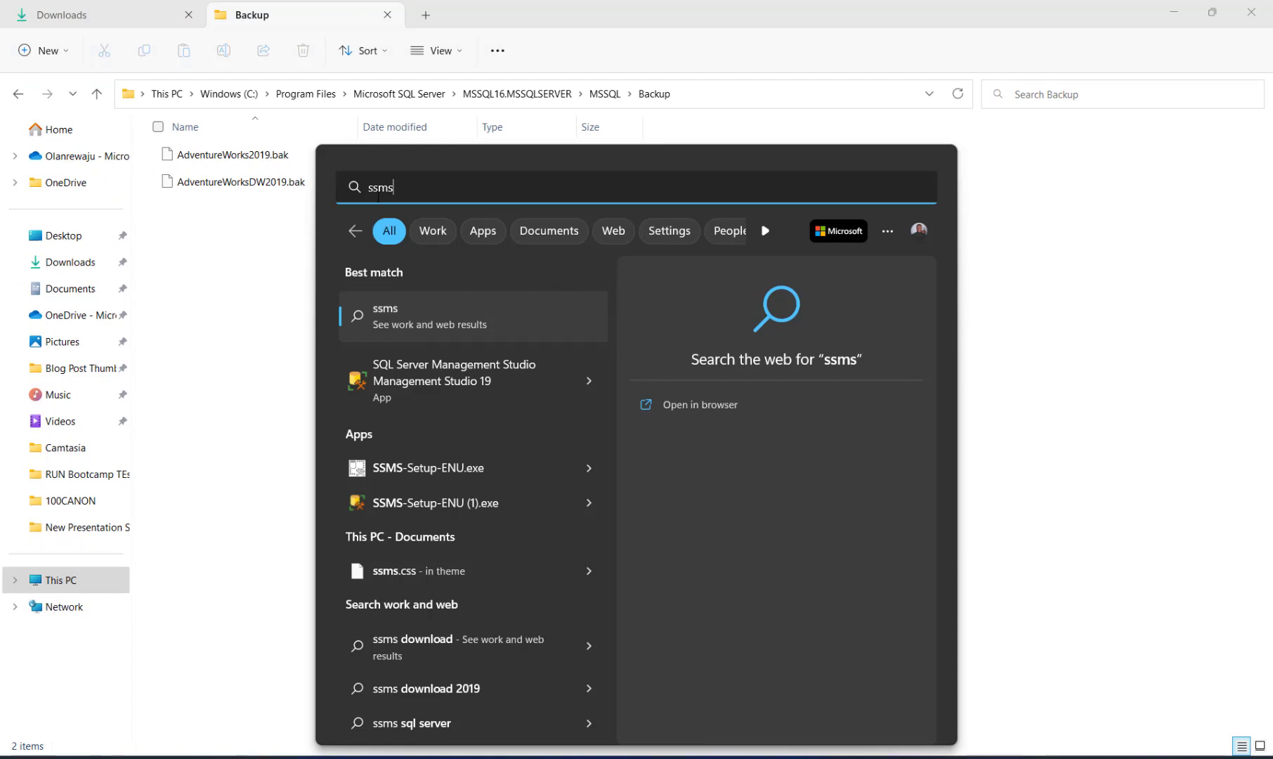
left_click(460, 380)
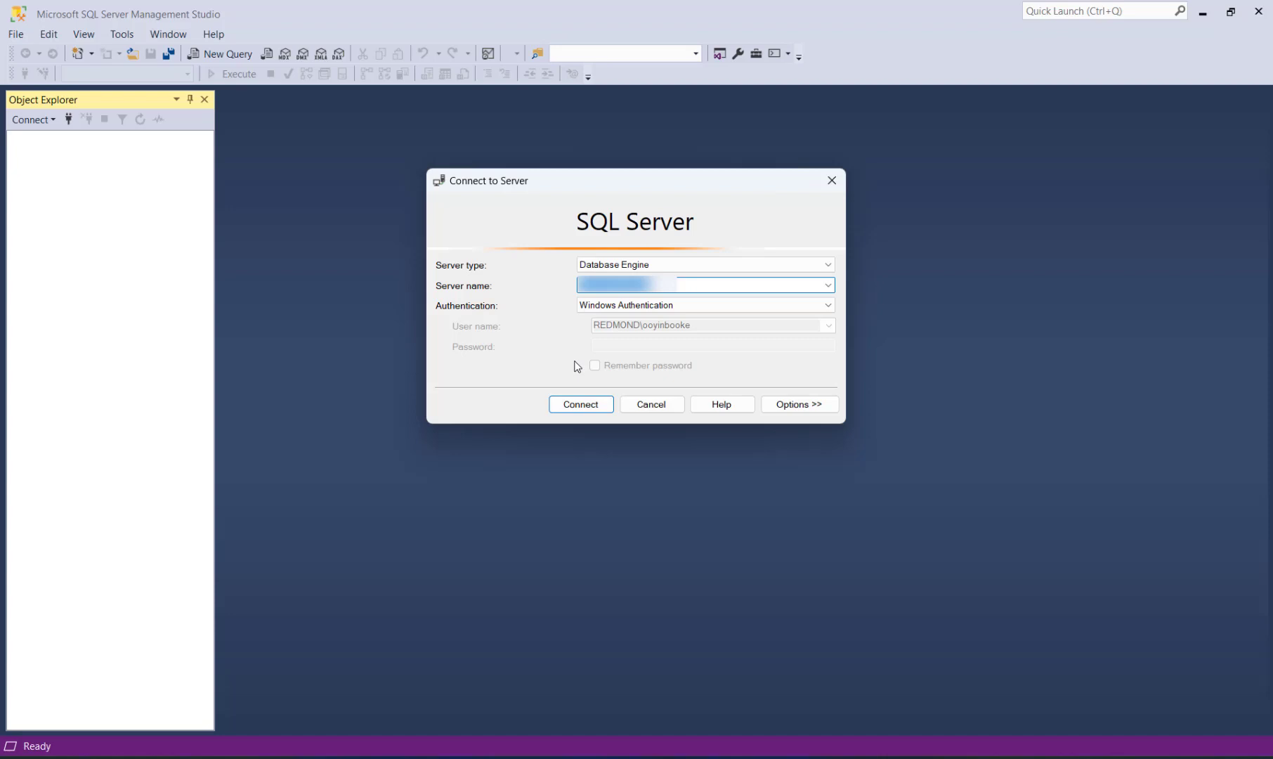
left_click(589, 406)
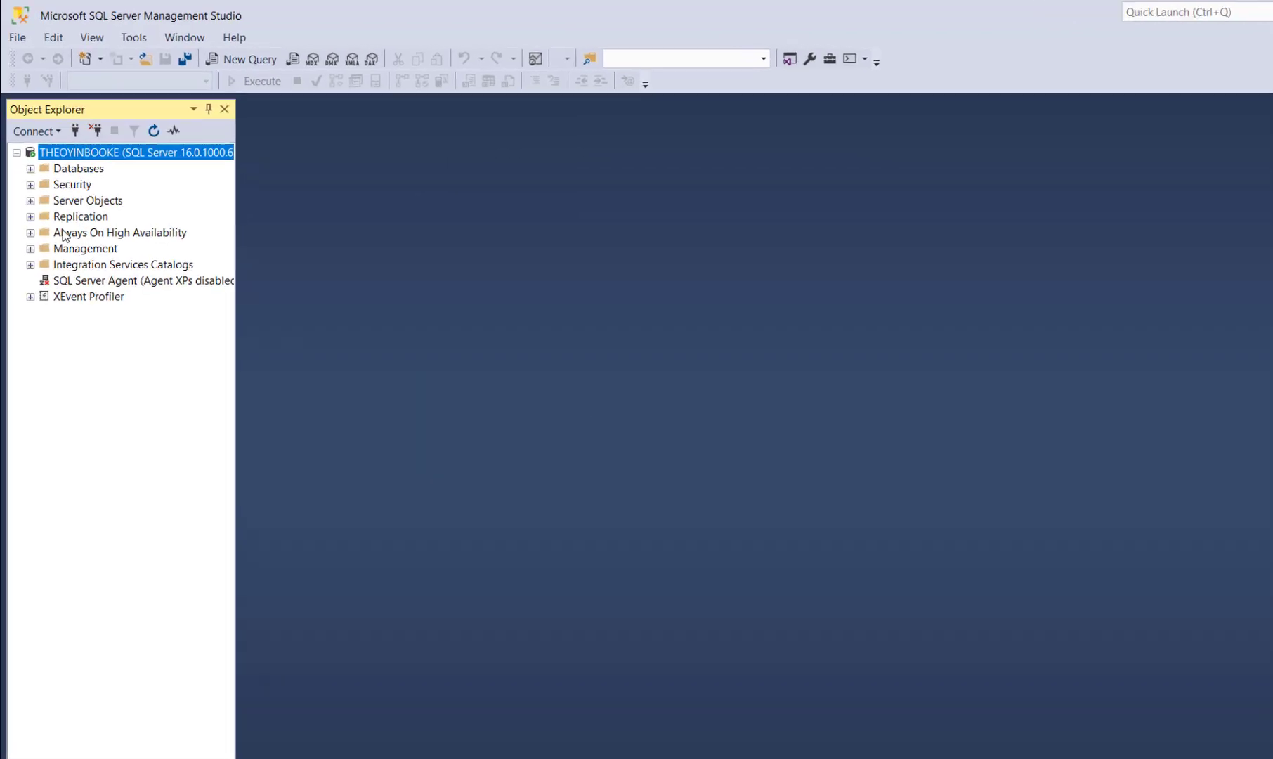
Start a database restore from the server's Databases folder and set its source to Device.
left_click(31, 169)
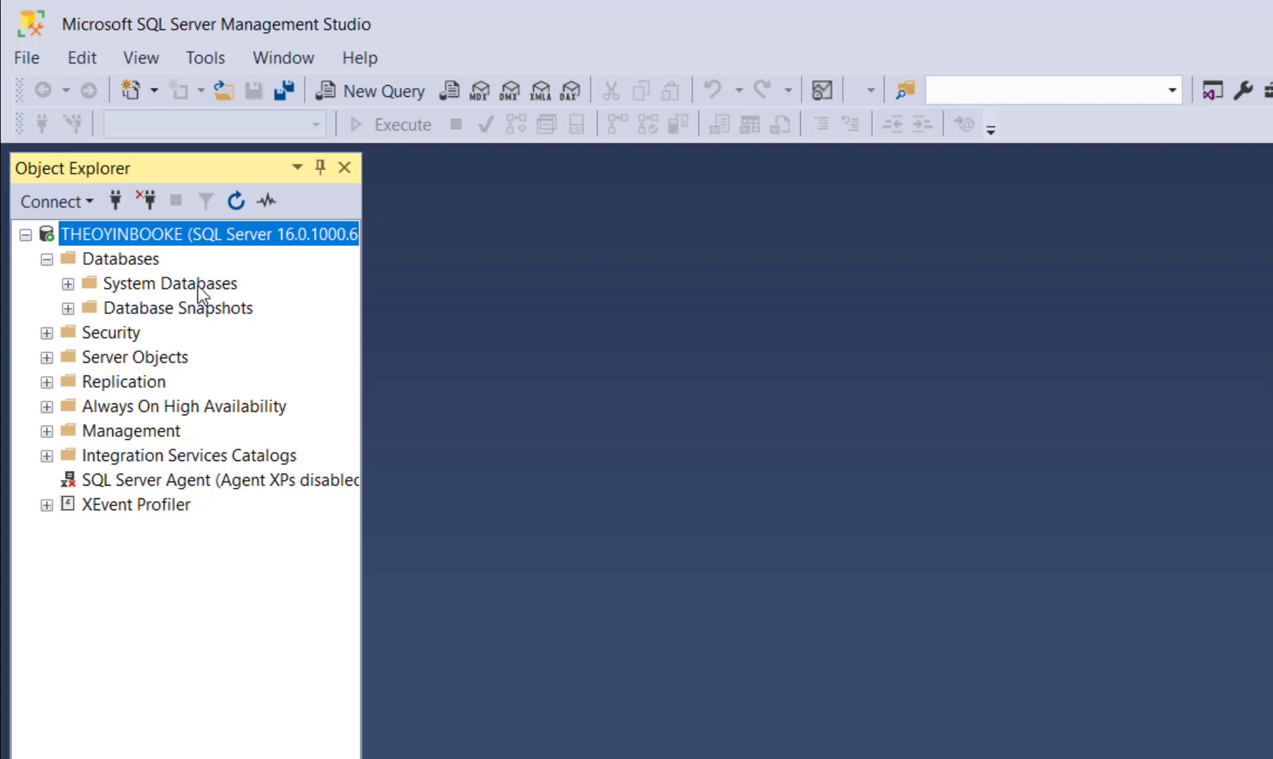
right_click(110, 259)
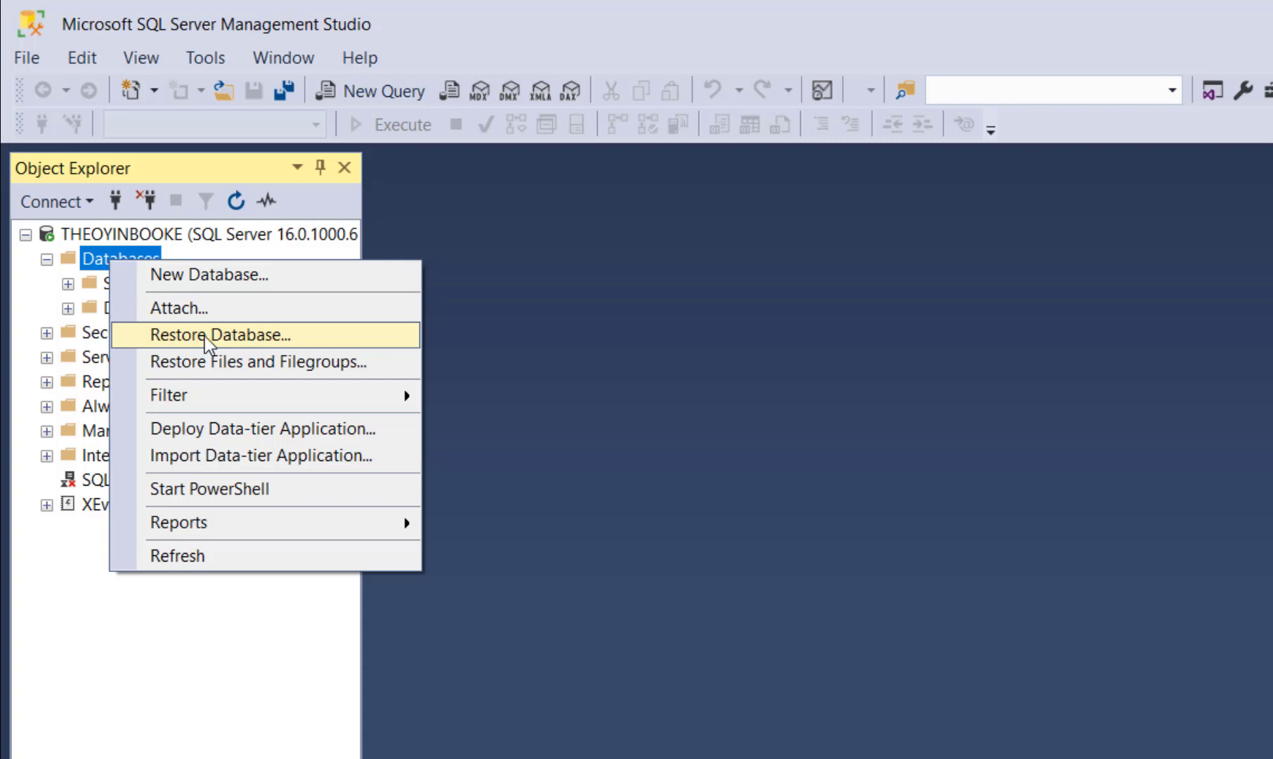
left_click(205, 336)
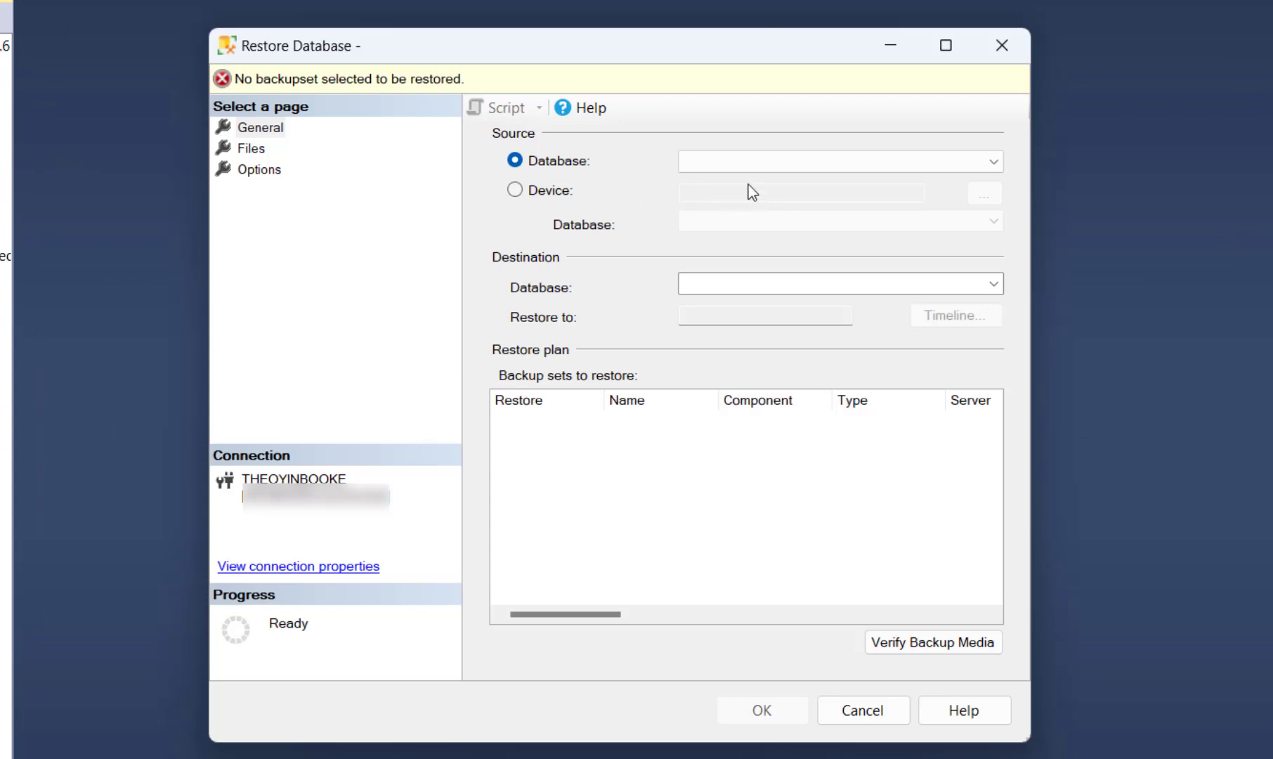
left_click(858, 171)
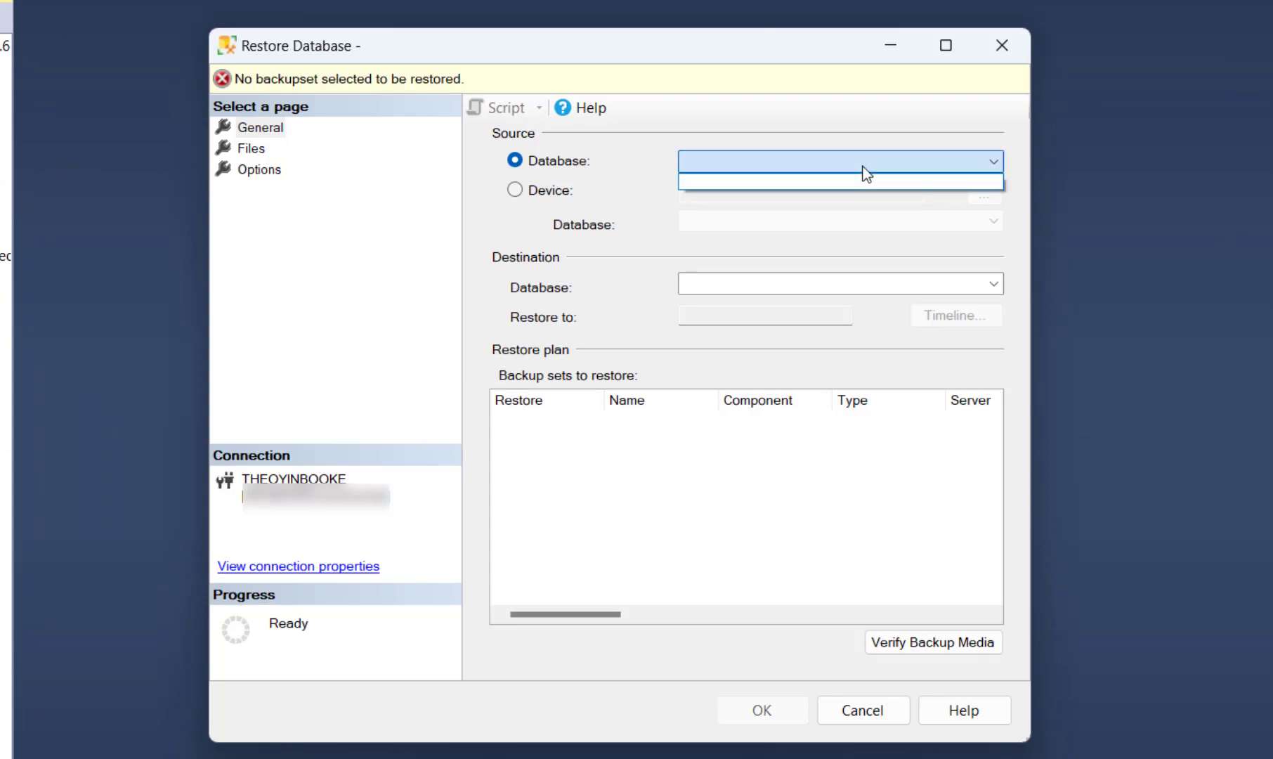
left_click(866, 173)
left_click(562, 191)
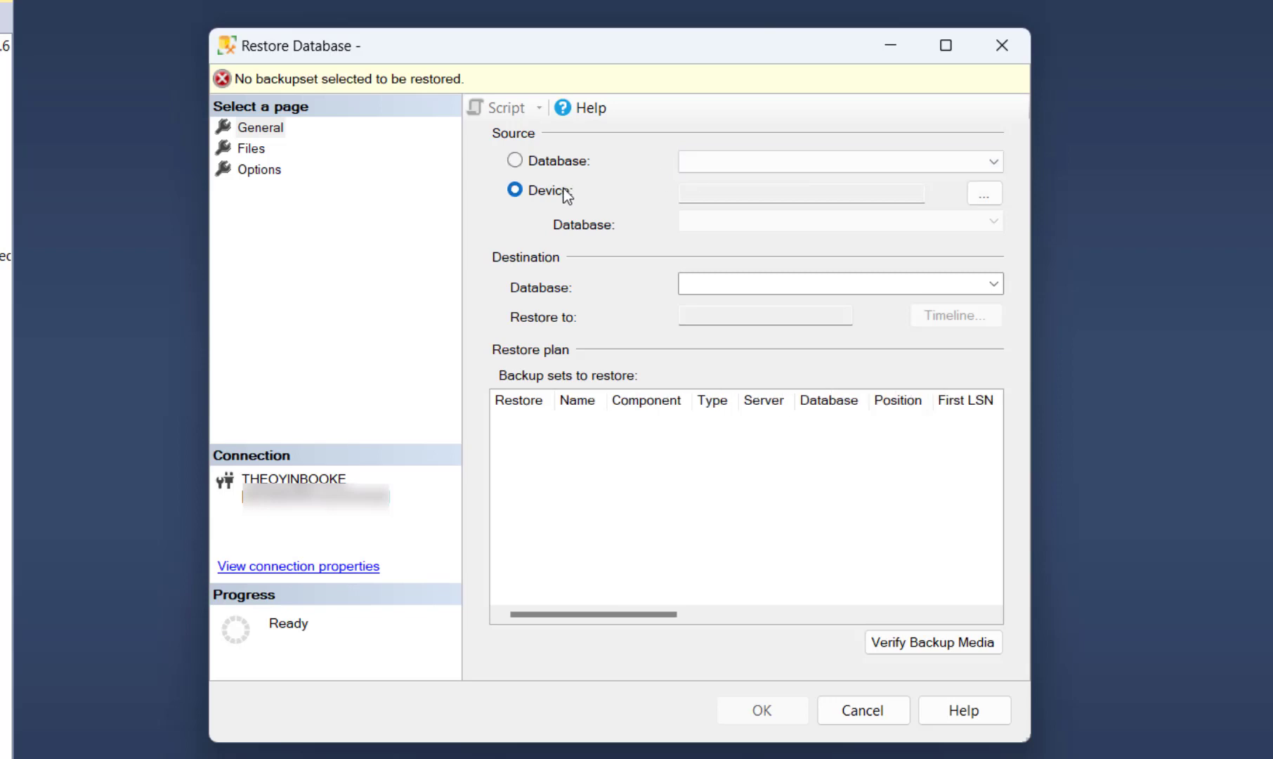
Add AdventureWorks2019.bak from the server's Backup folder as the restore's backup device, with File as media type.
left_click(985, 195)
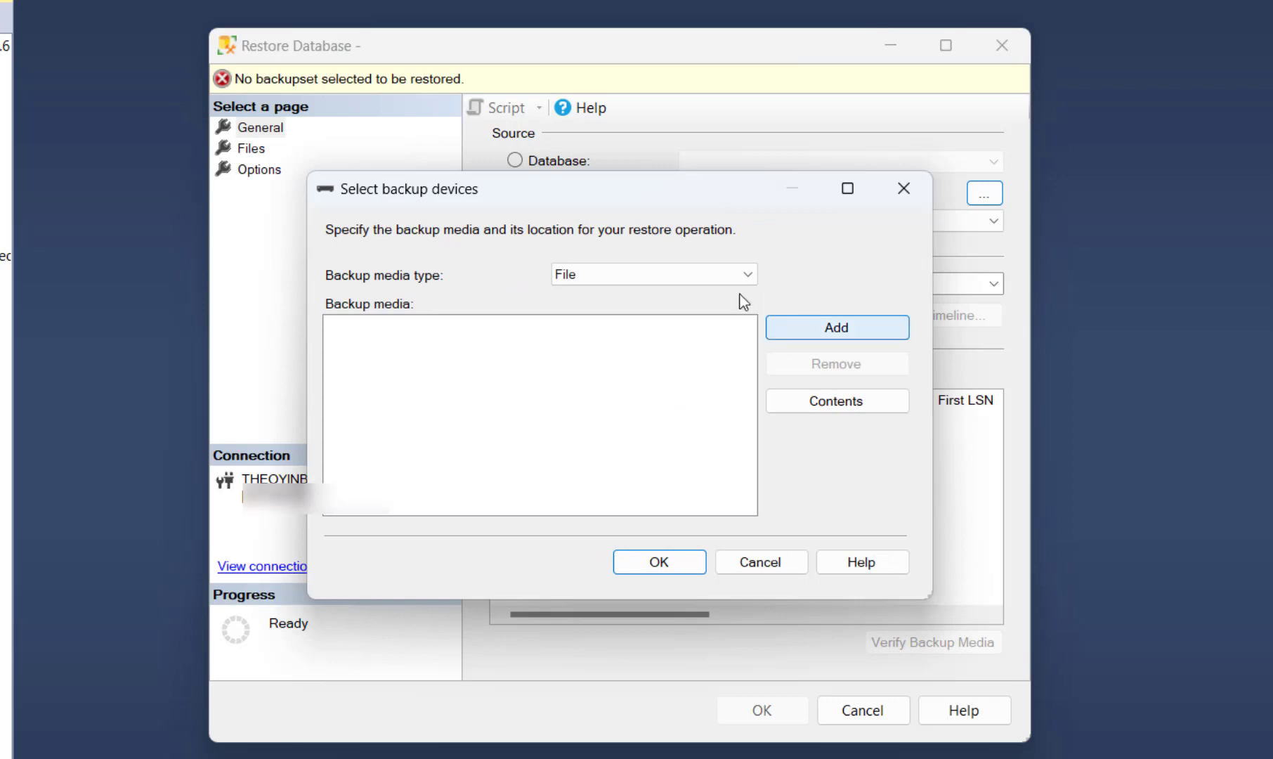
left_click(730, 276)
left_click(728, 274)
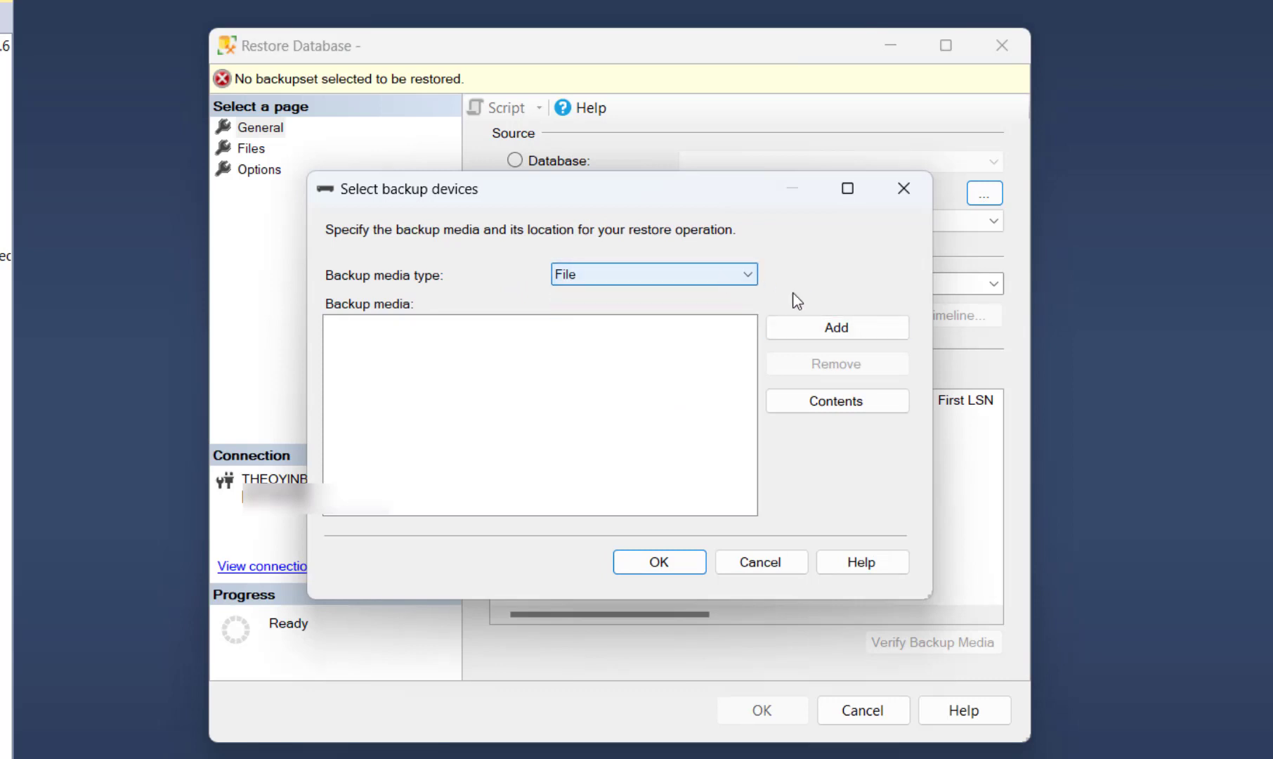
left_click(829, 332)
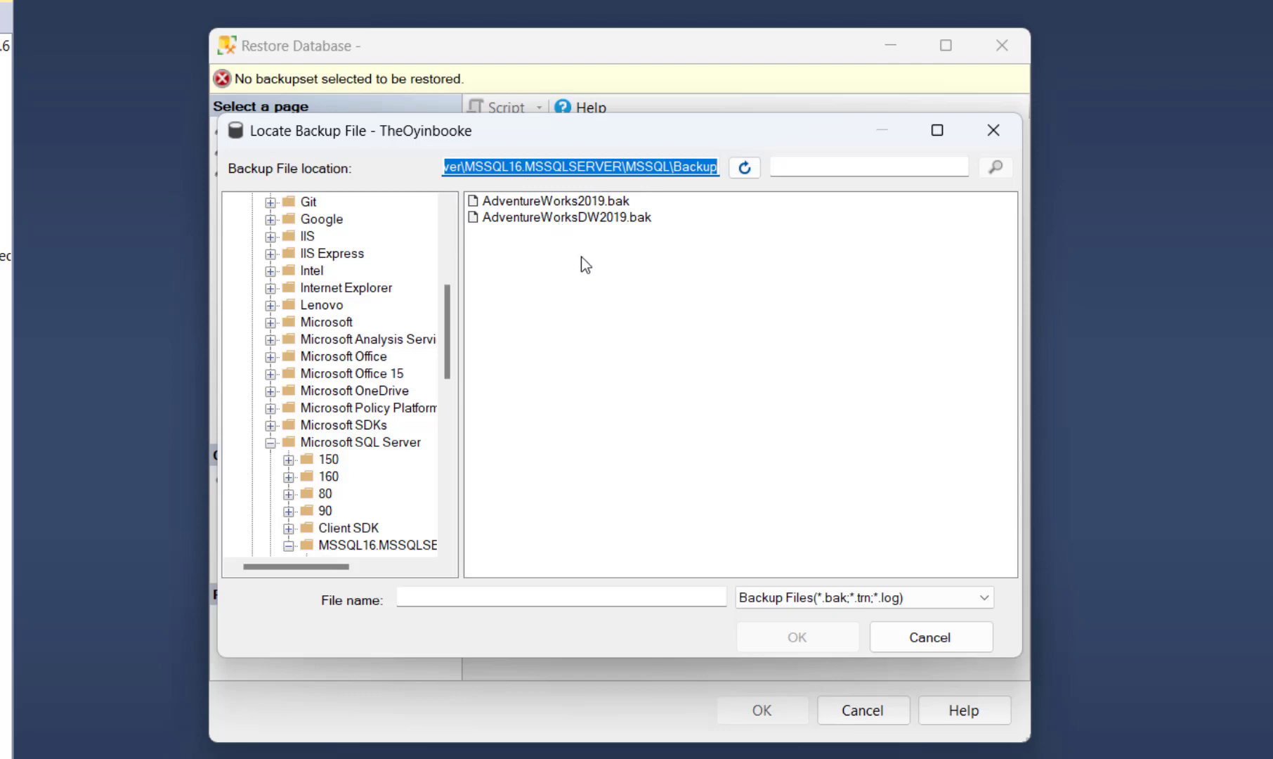
left_click(537, 203)
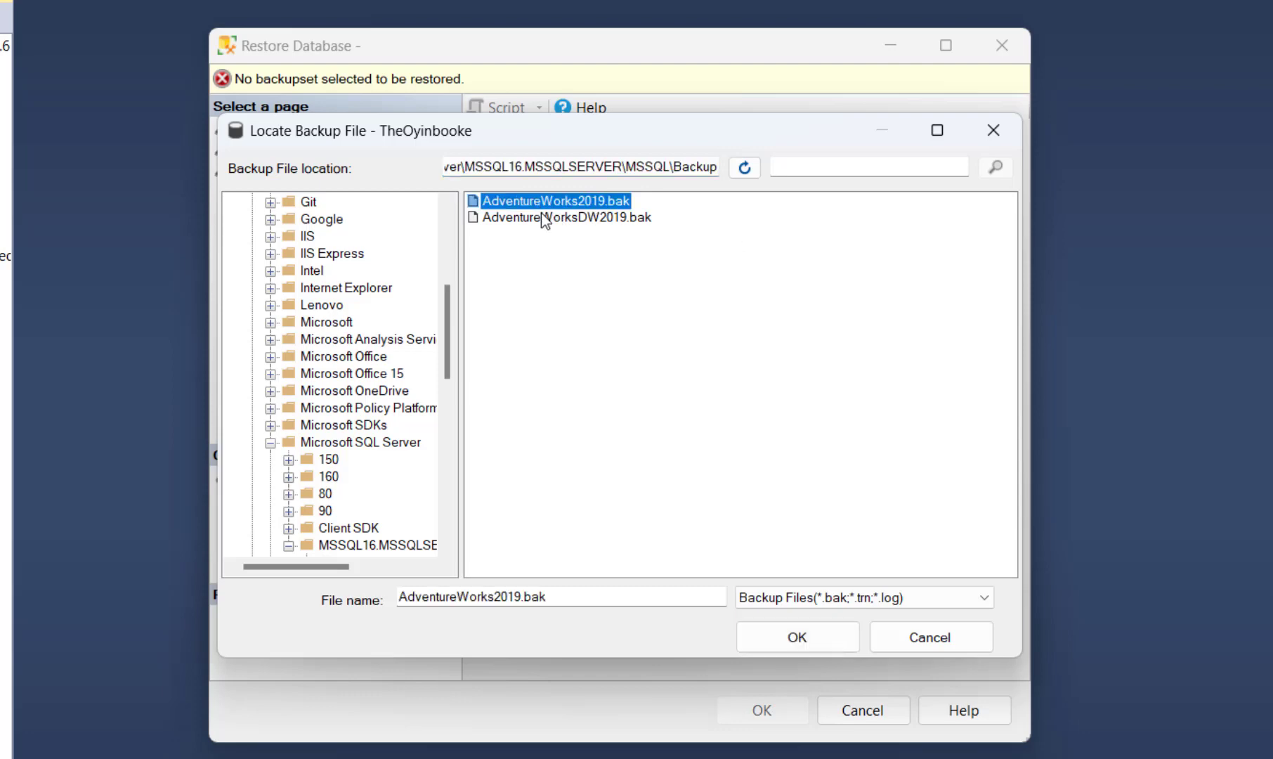
left_click(783, 643)
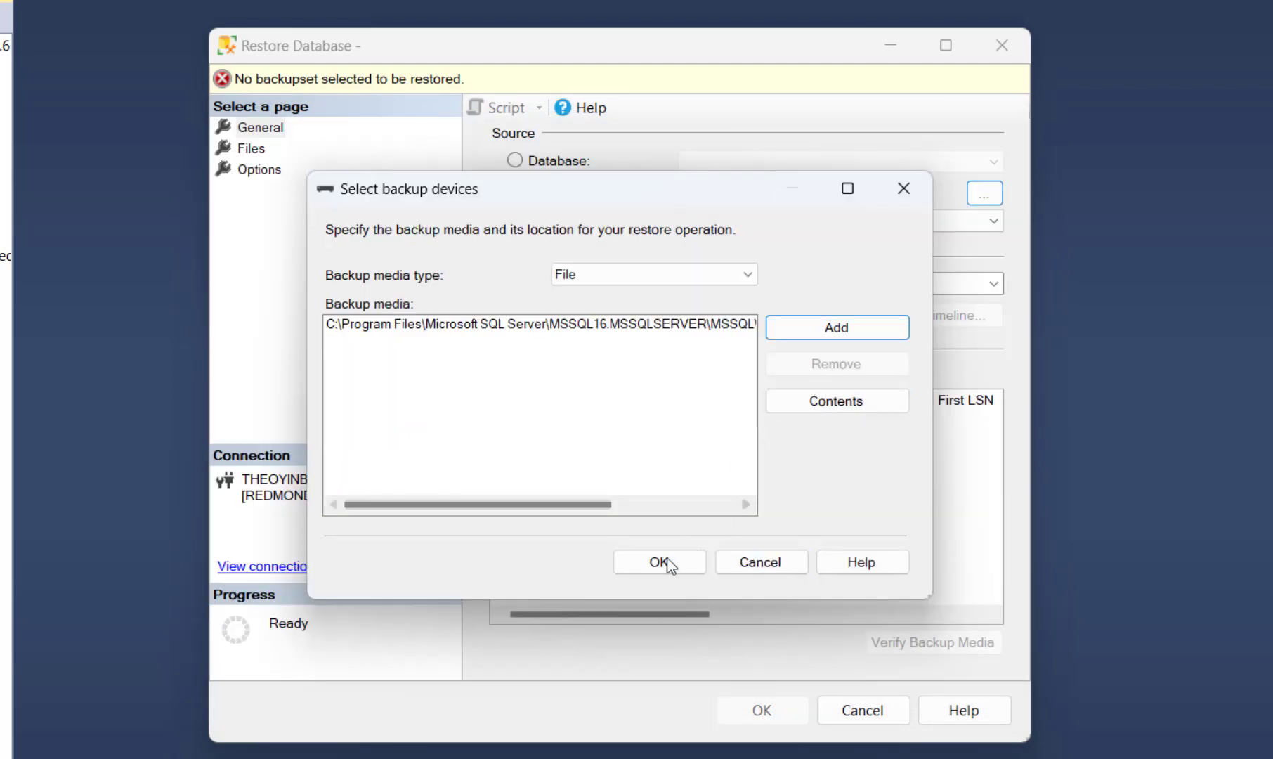
left_click(657, 562)
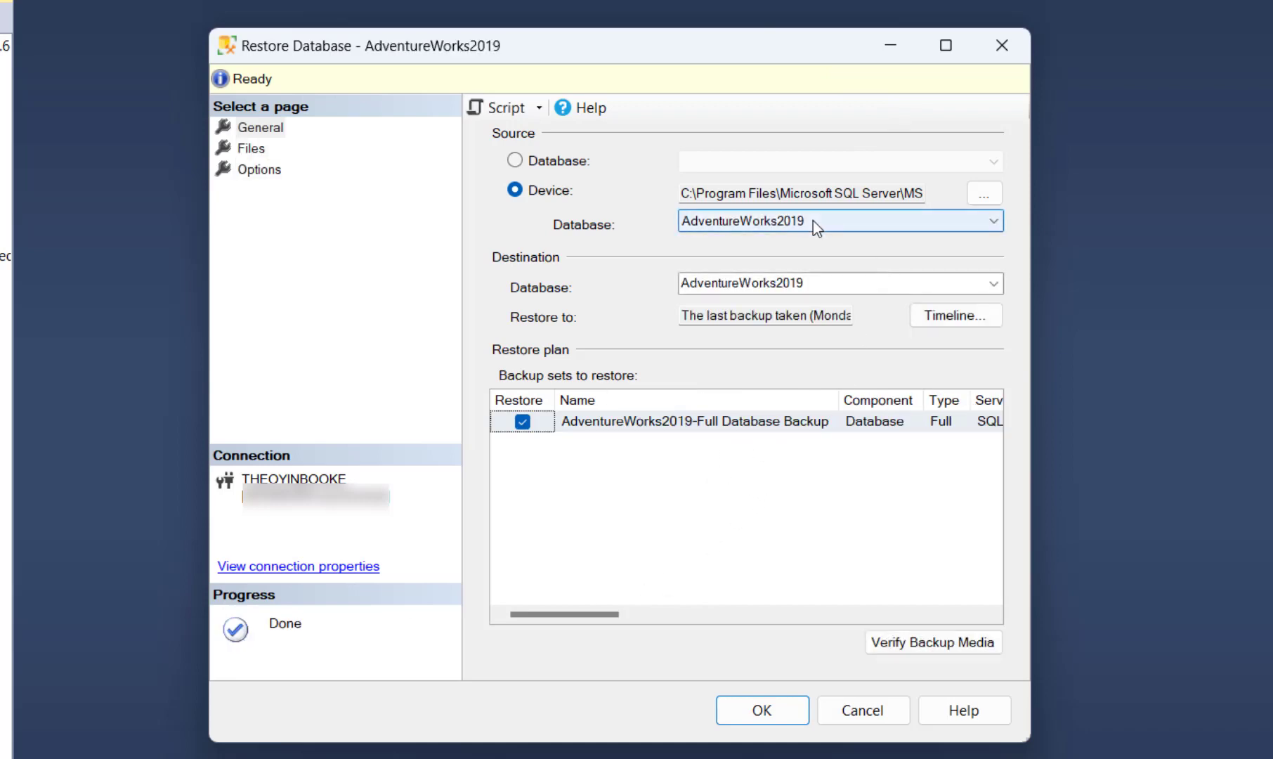
Restore the backup with AdventureWorks2019 as the destination database name and dismiss the completion message.
double_click(807, 283)
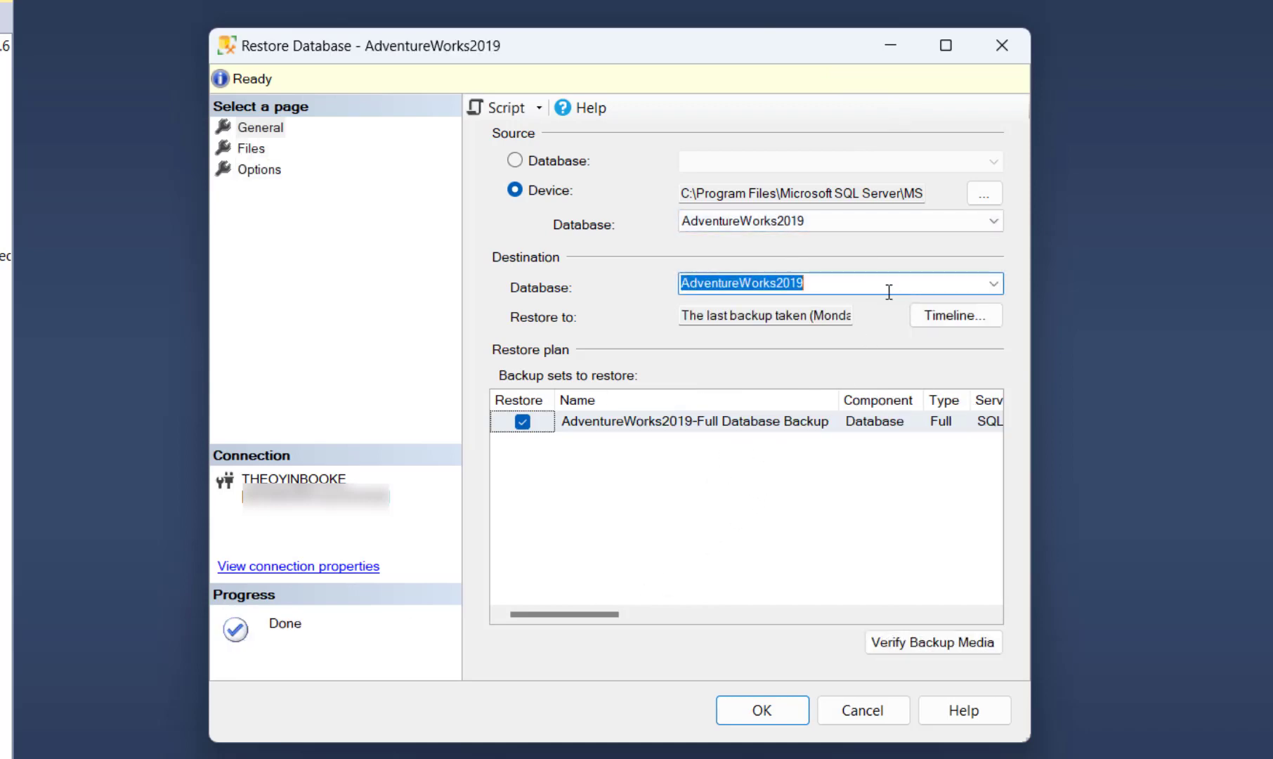
left_click(867, 283)
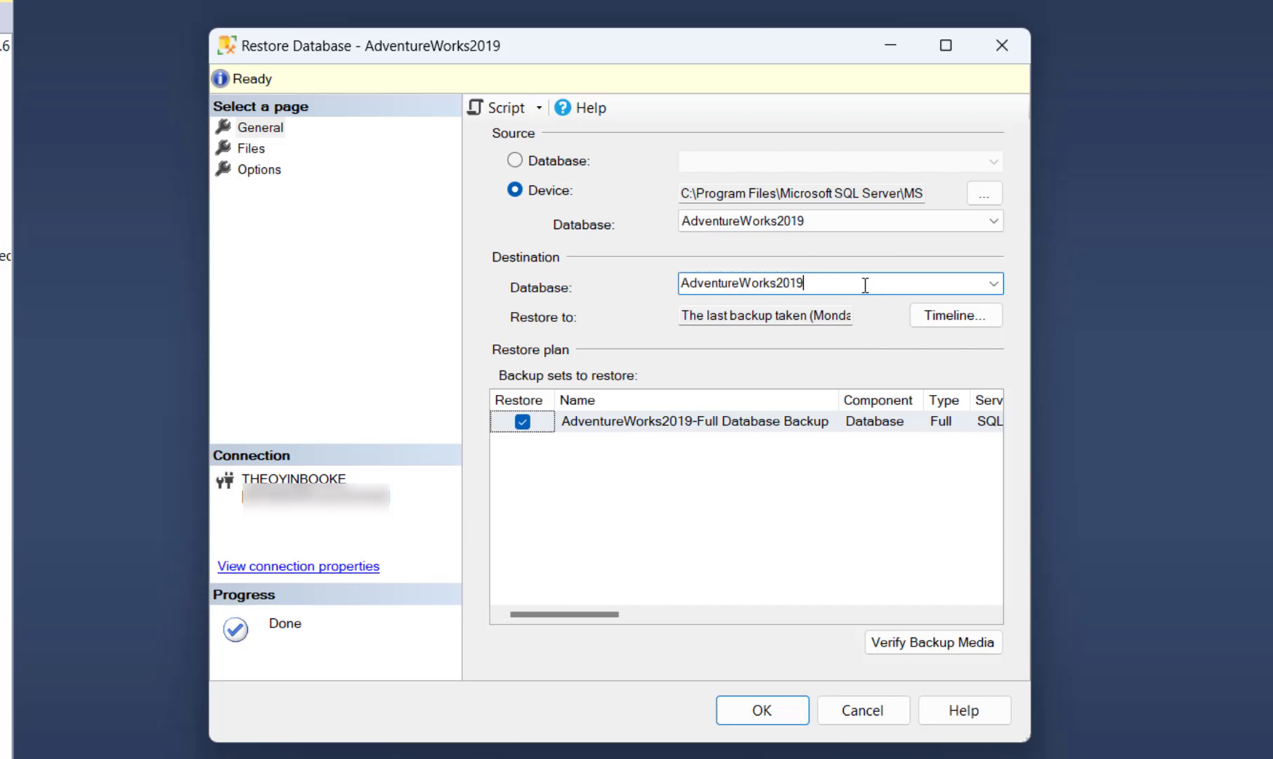
type("r")
key("BackSpace")
left_click(754, 711)
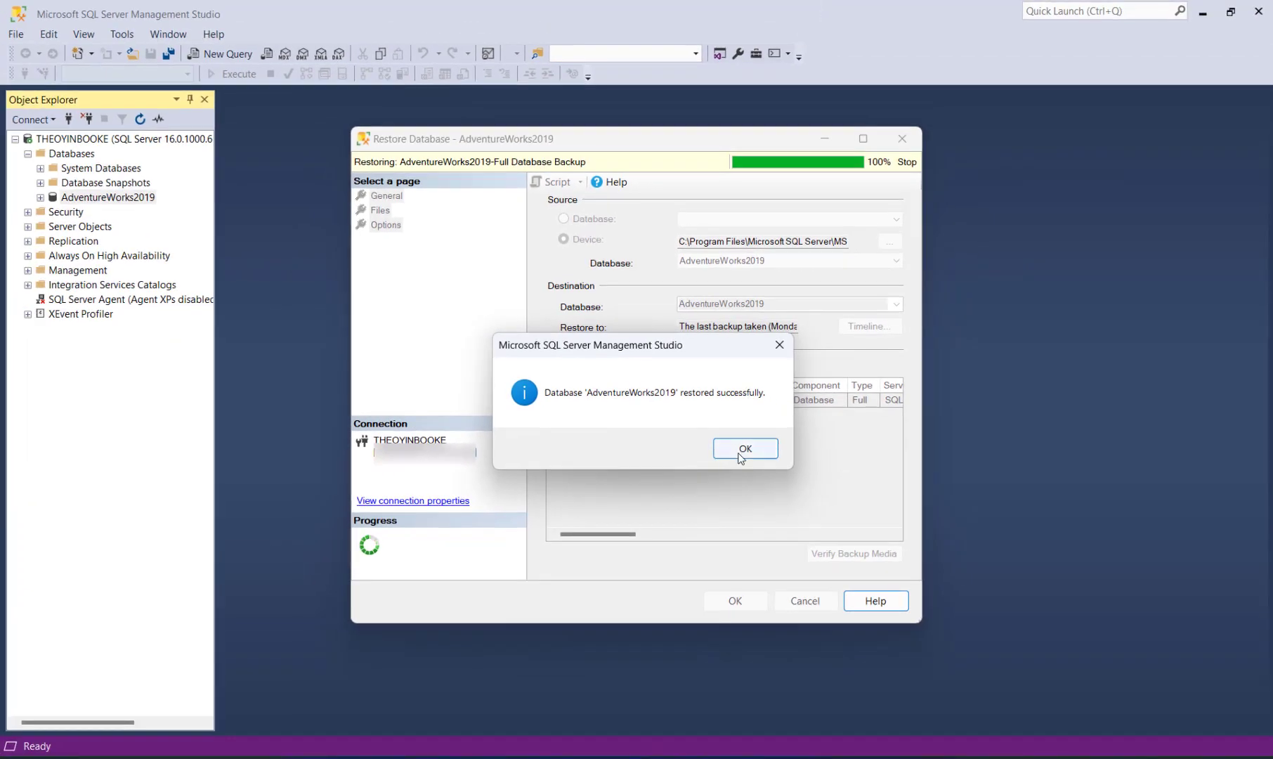
left_click(742, 451)
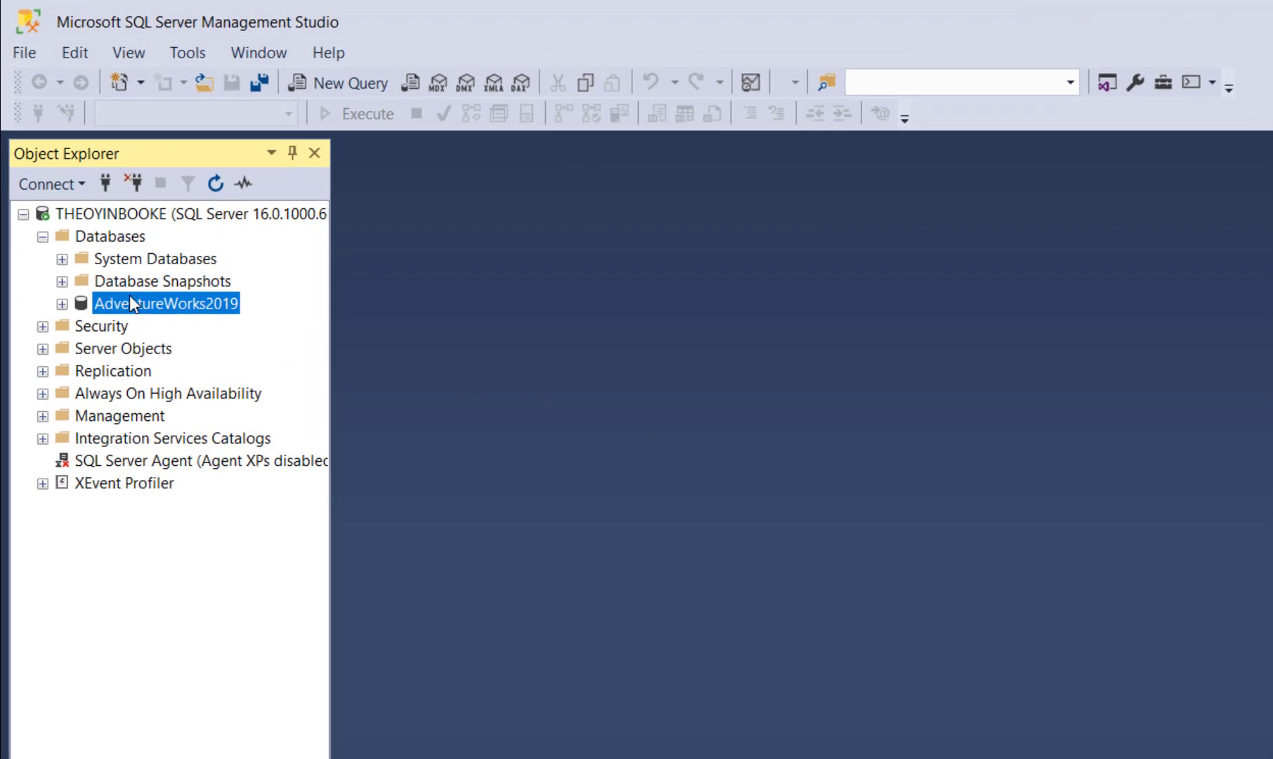
Start another database restore from the server's Databases folder and set its source to Device.
right_click(125, 239)
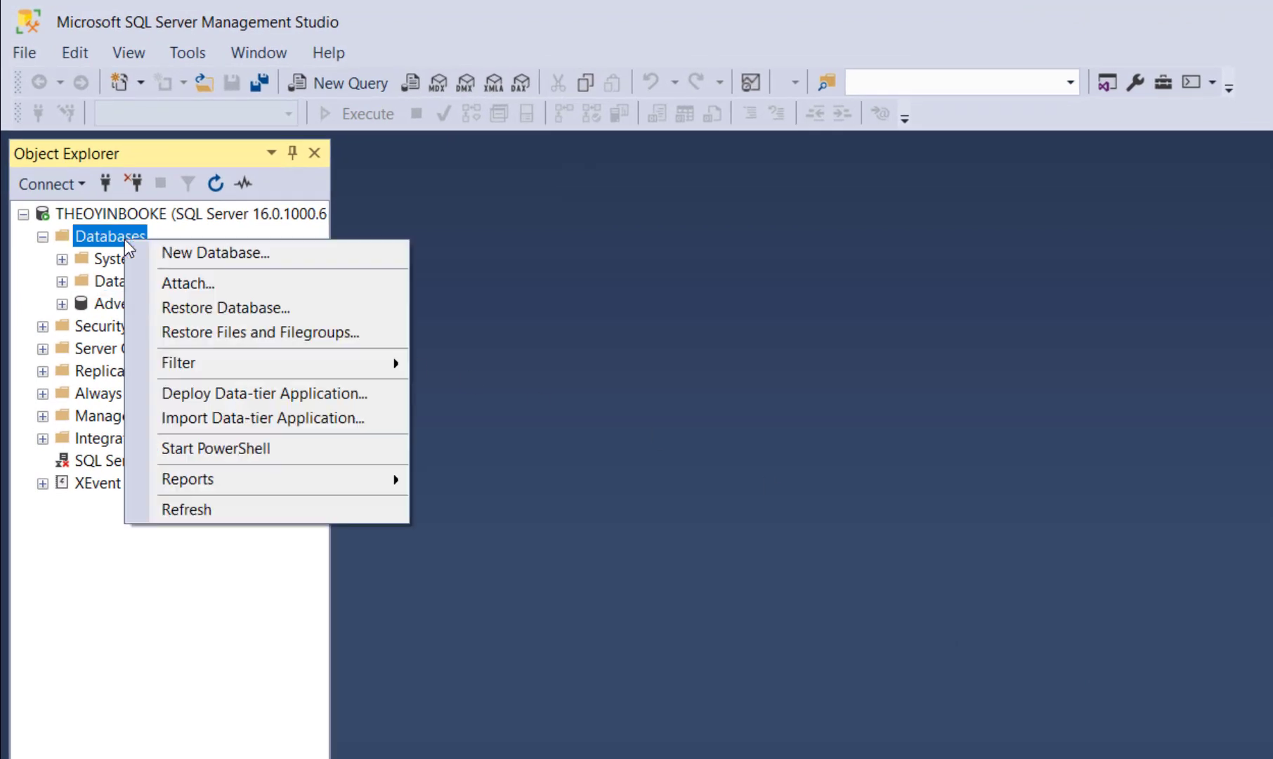
left_click(198, 307)
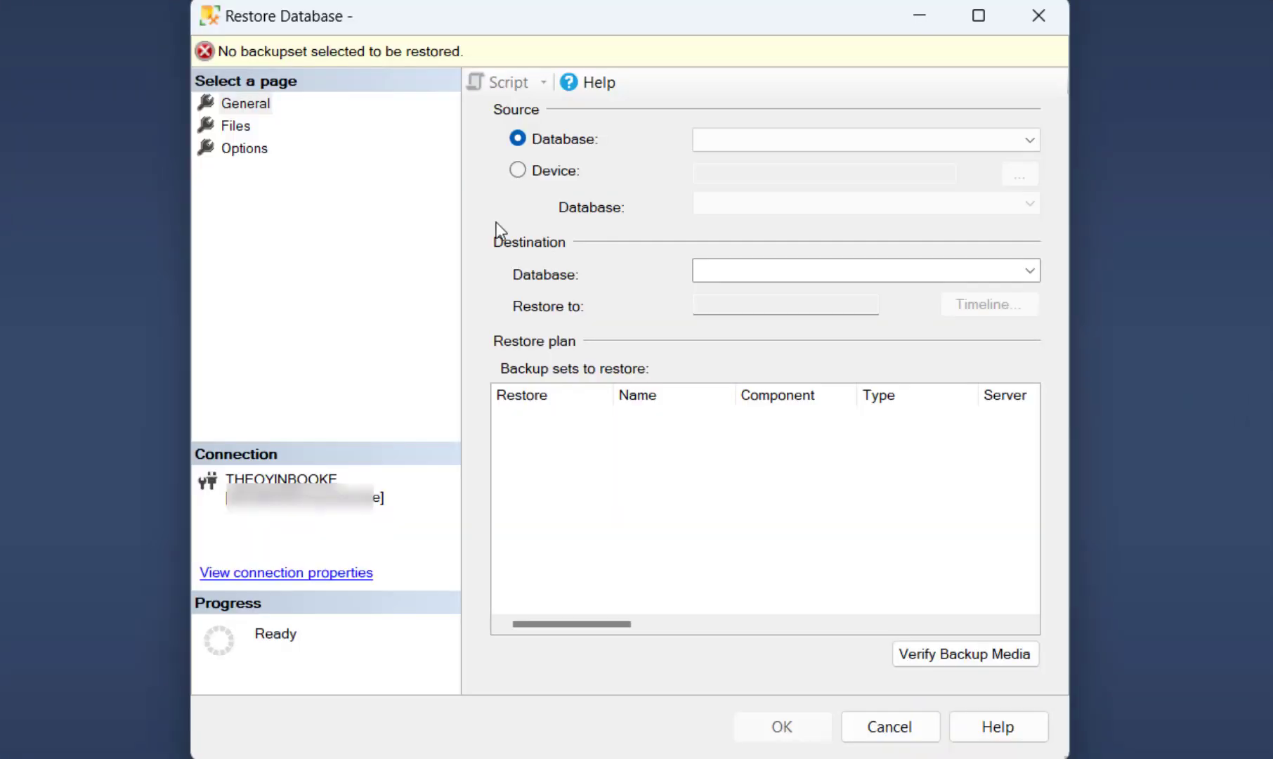
left_click(518, 175)
Add AdventureWorksDW2019.bak from the Backup folder as the backup device and restore it as database AdventureWorksDW2019.
left_click(1012, 172)
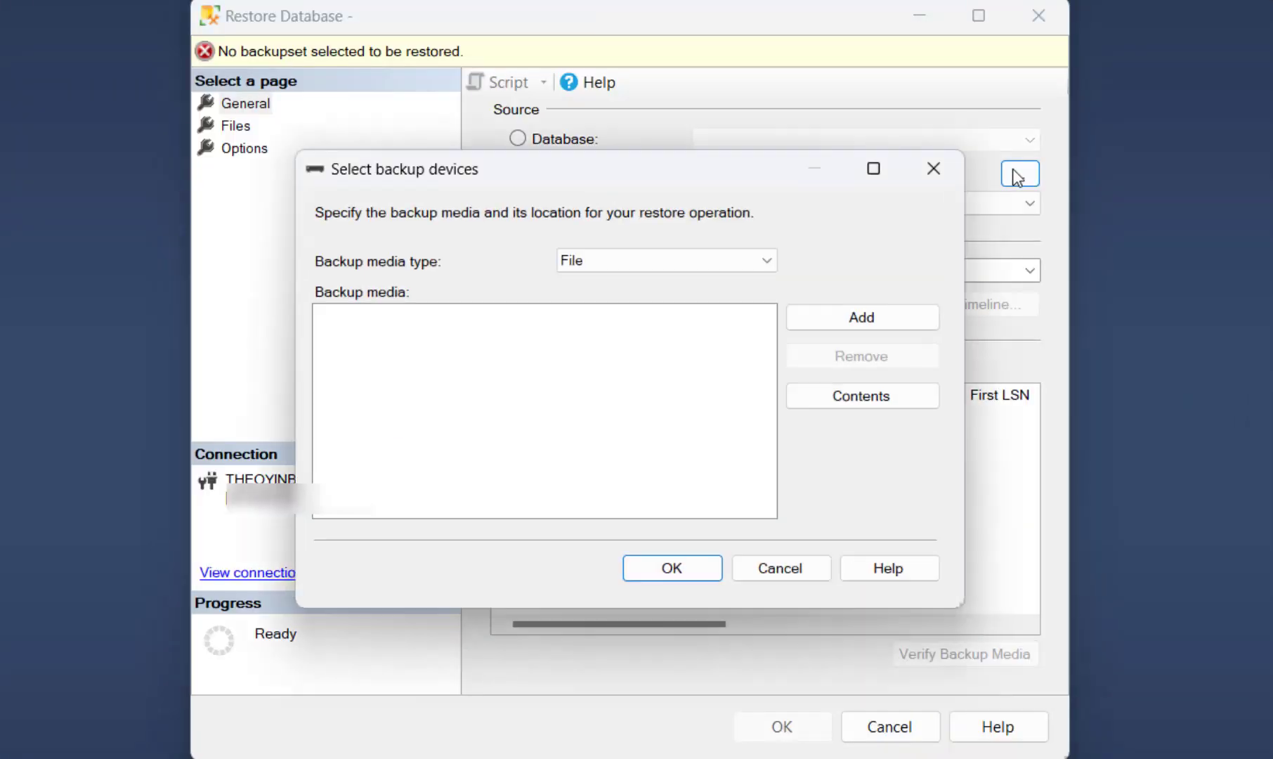
left_click(873, 319)
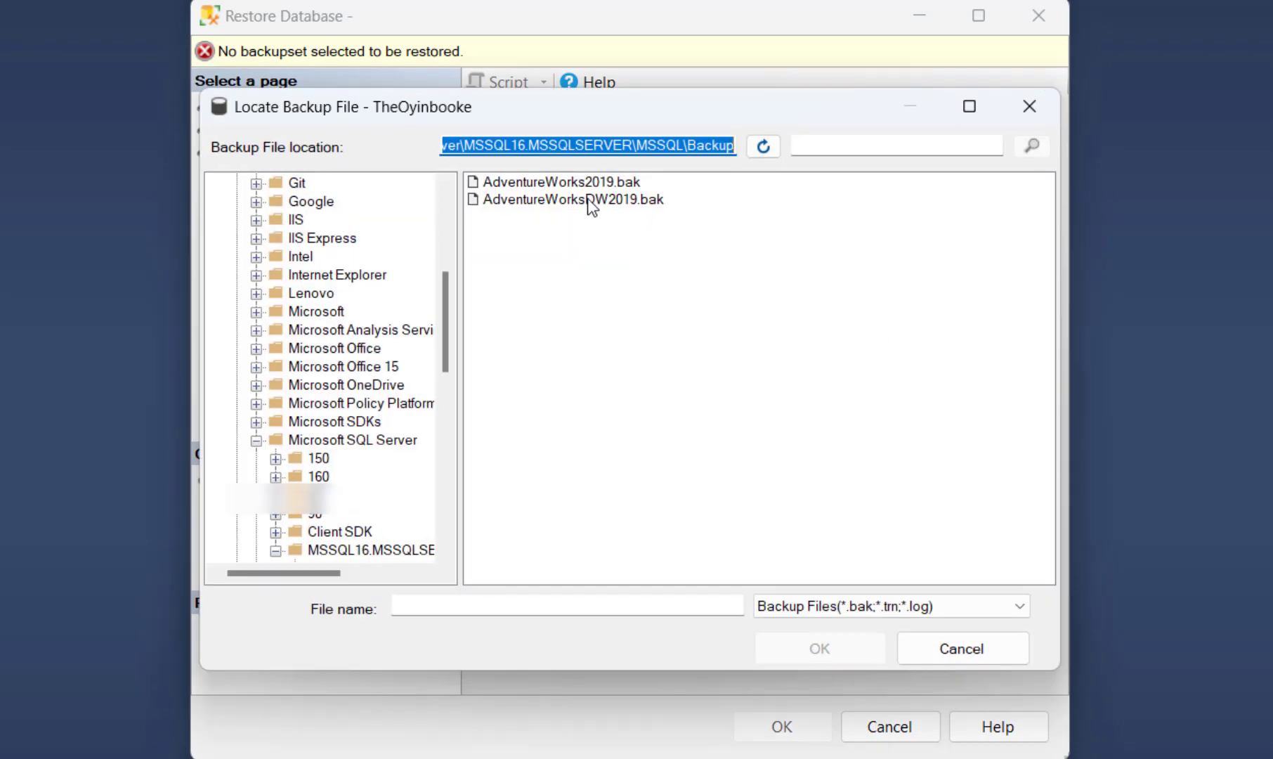
left_click(589, 200)
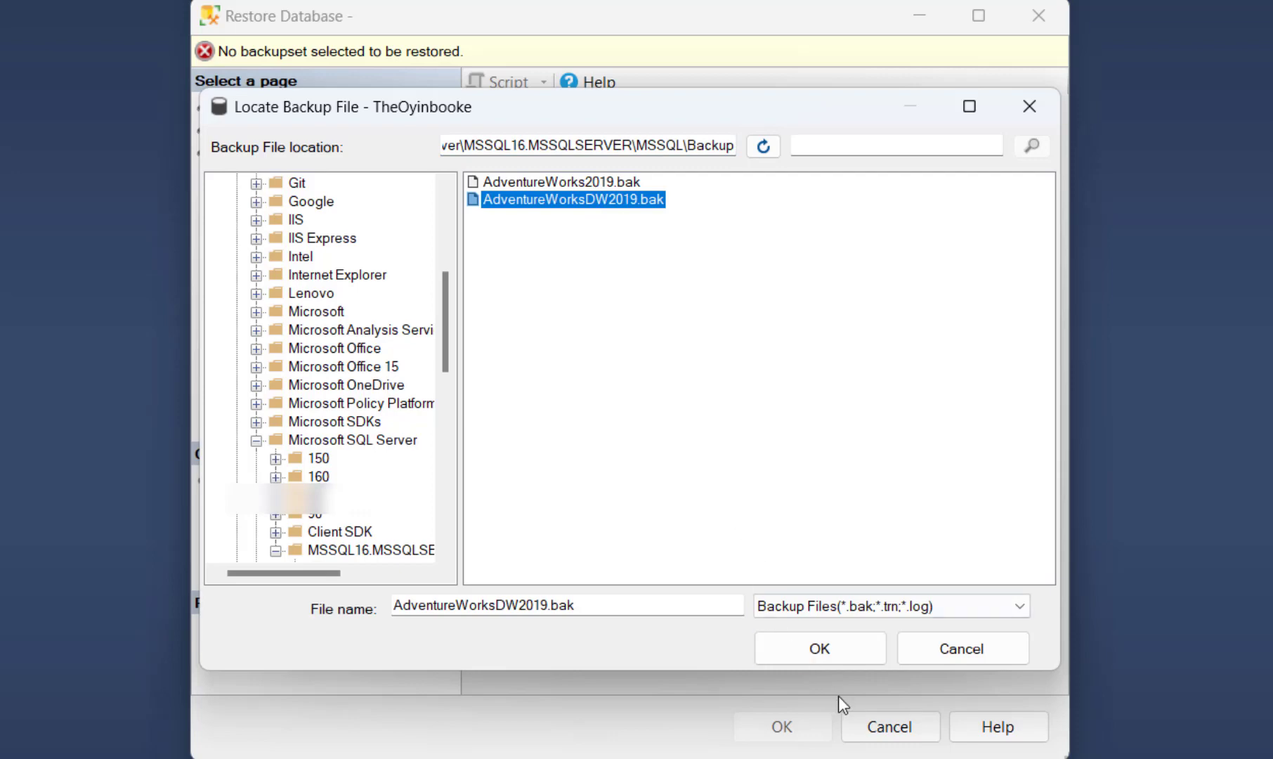
left_click(840, 656)
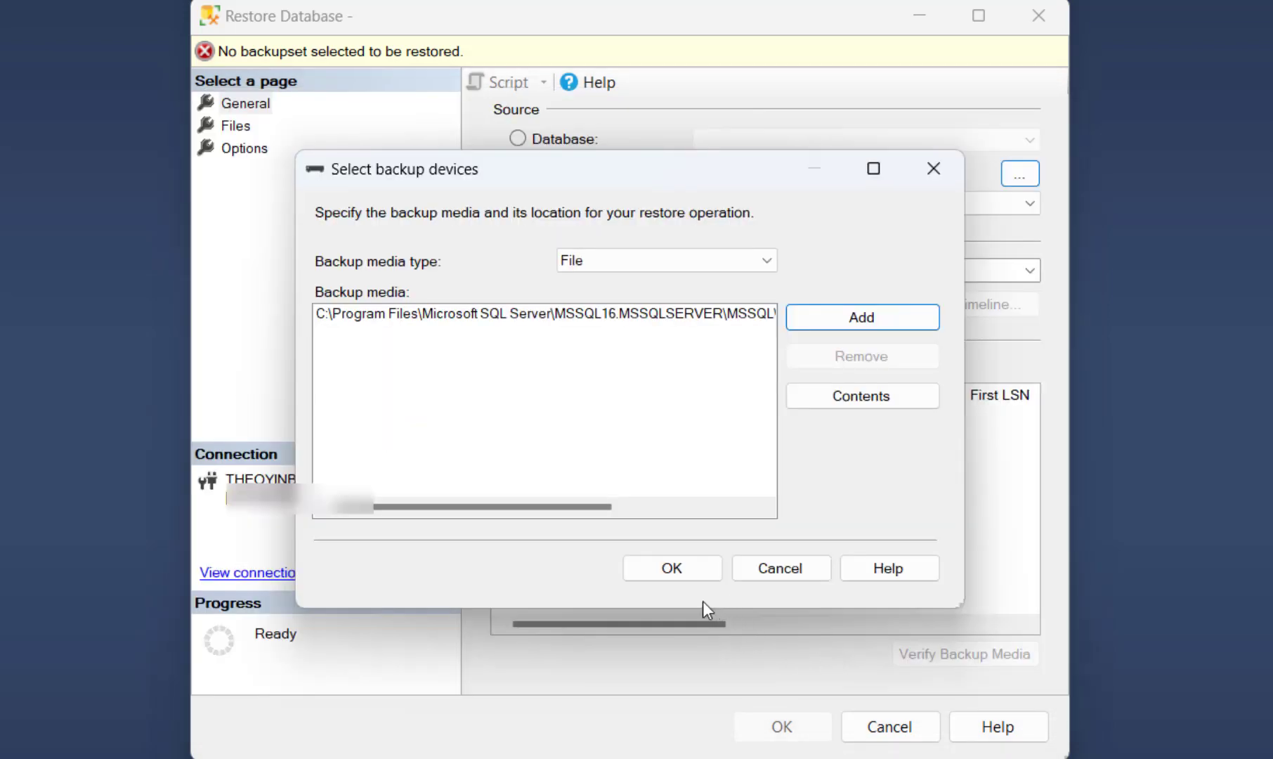
left_click(670, 568)
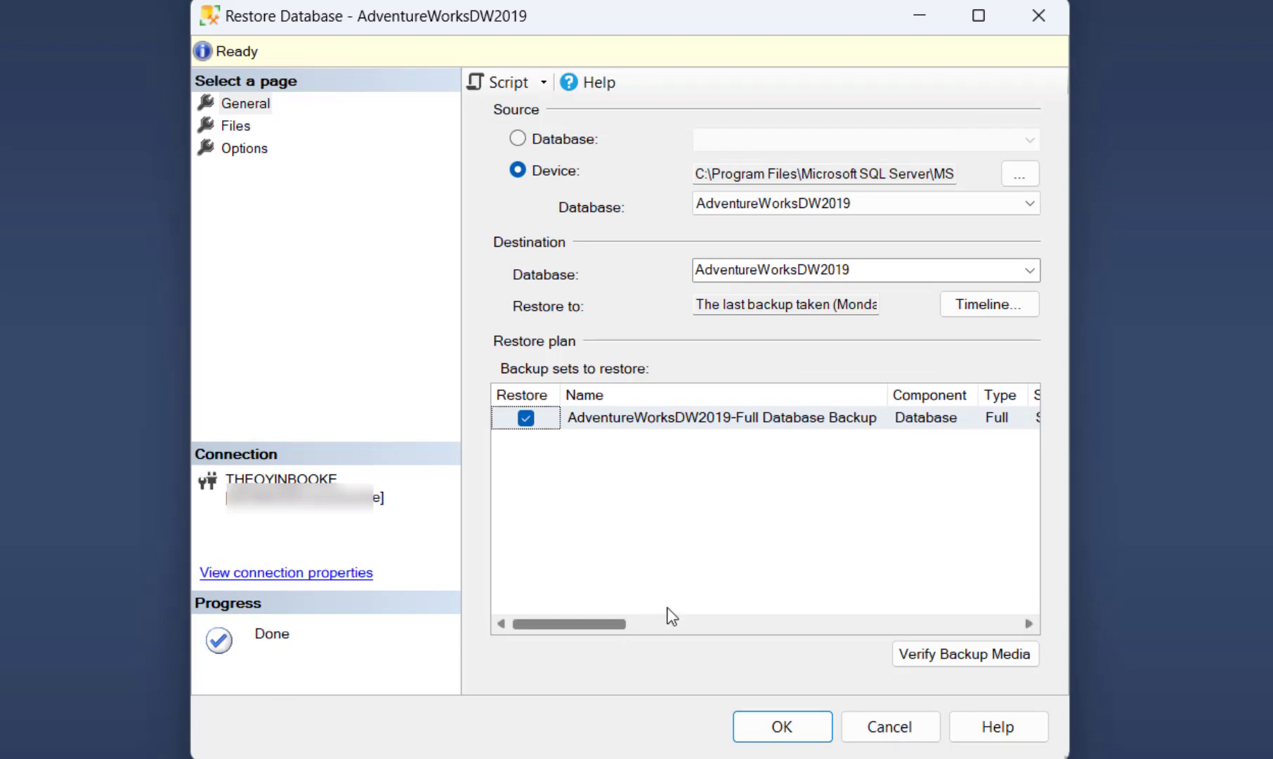
left_click(782, 725)
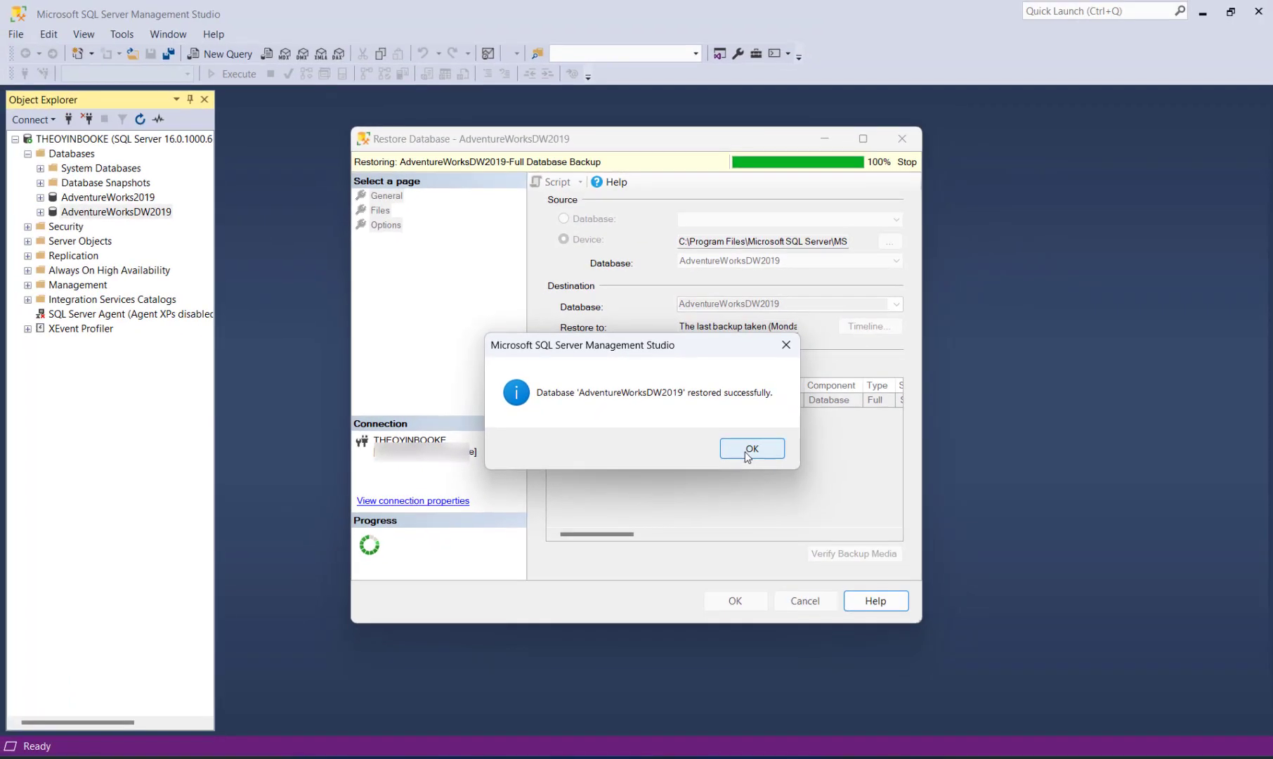
left_click(751, 450)
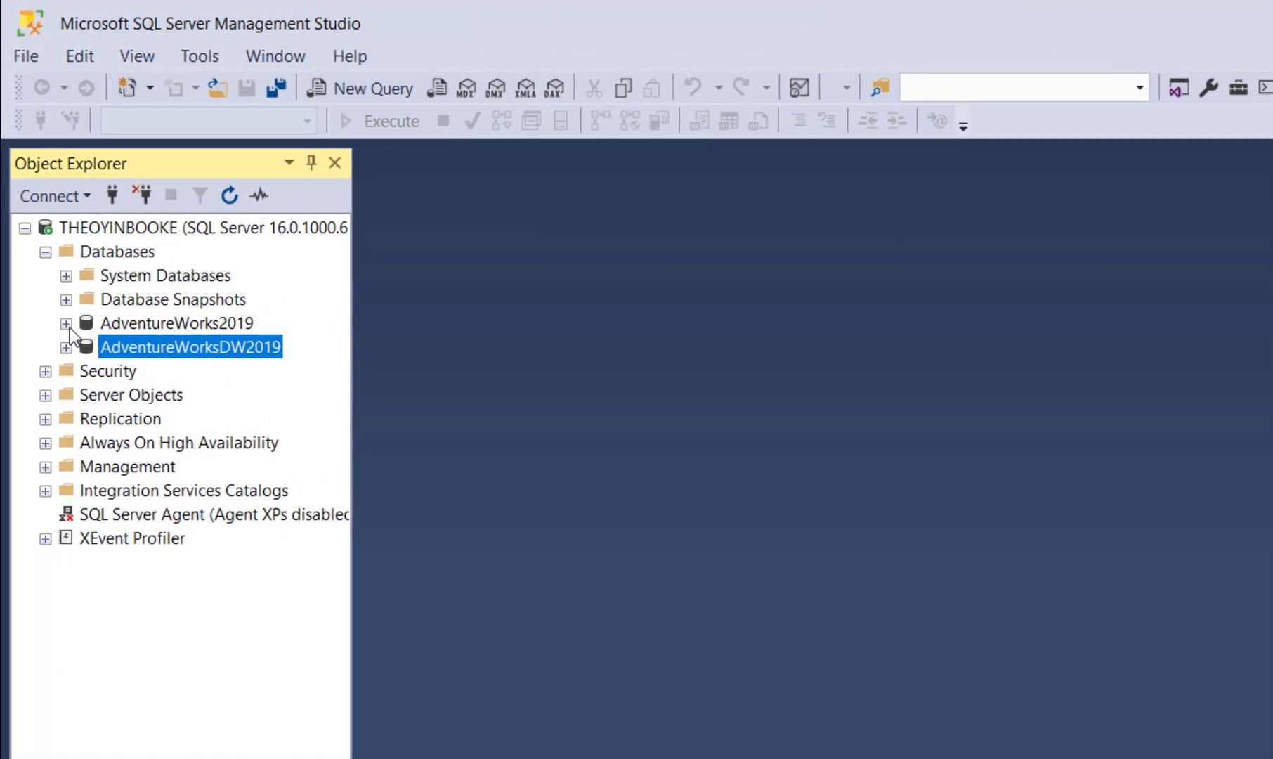
Expand both restored databases in Object Explorer and look through the tables of AdventureWorks2019.
left_click(66, 324)
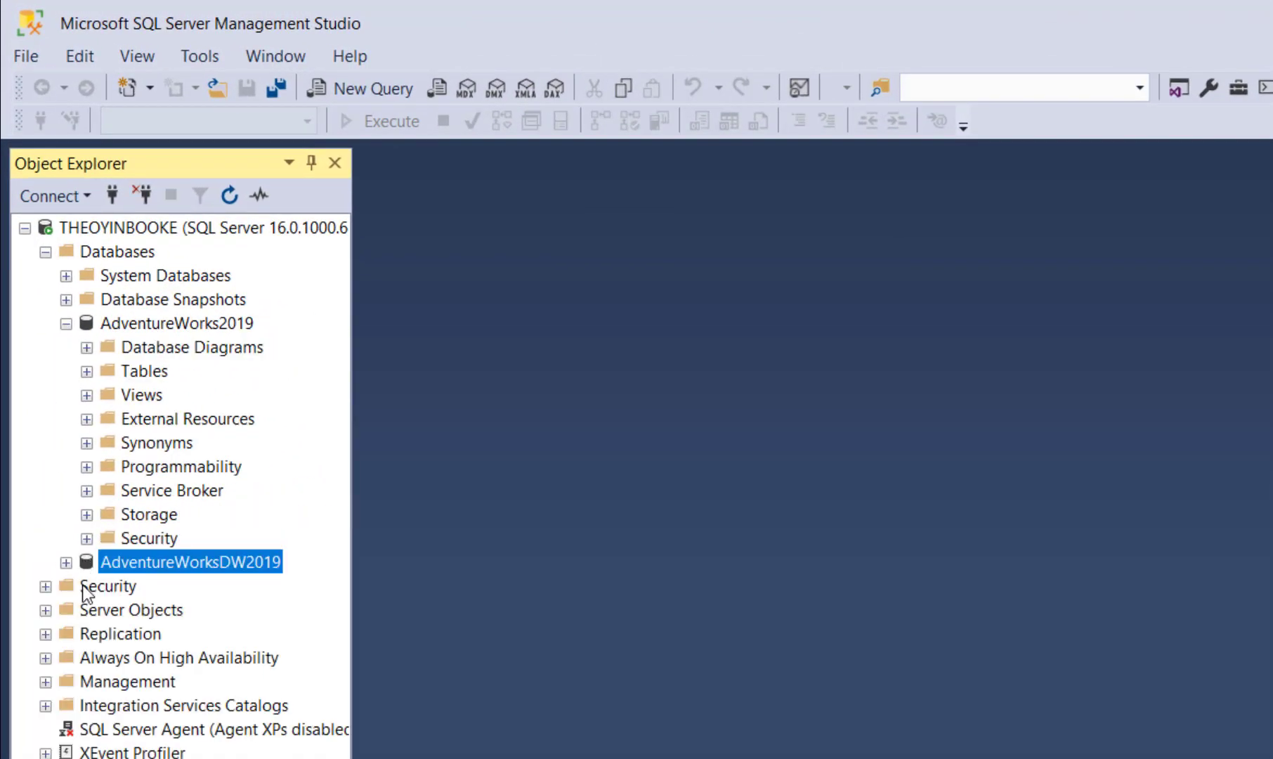
left_click(65, 563)
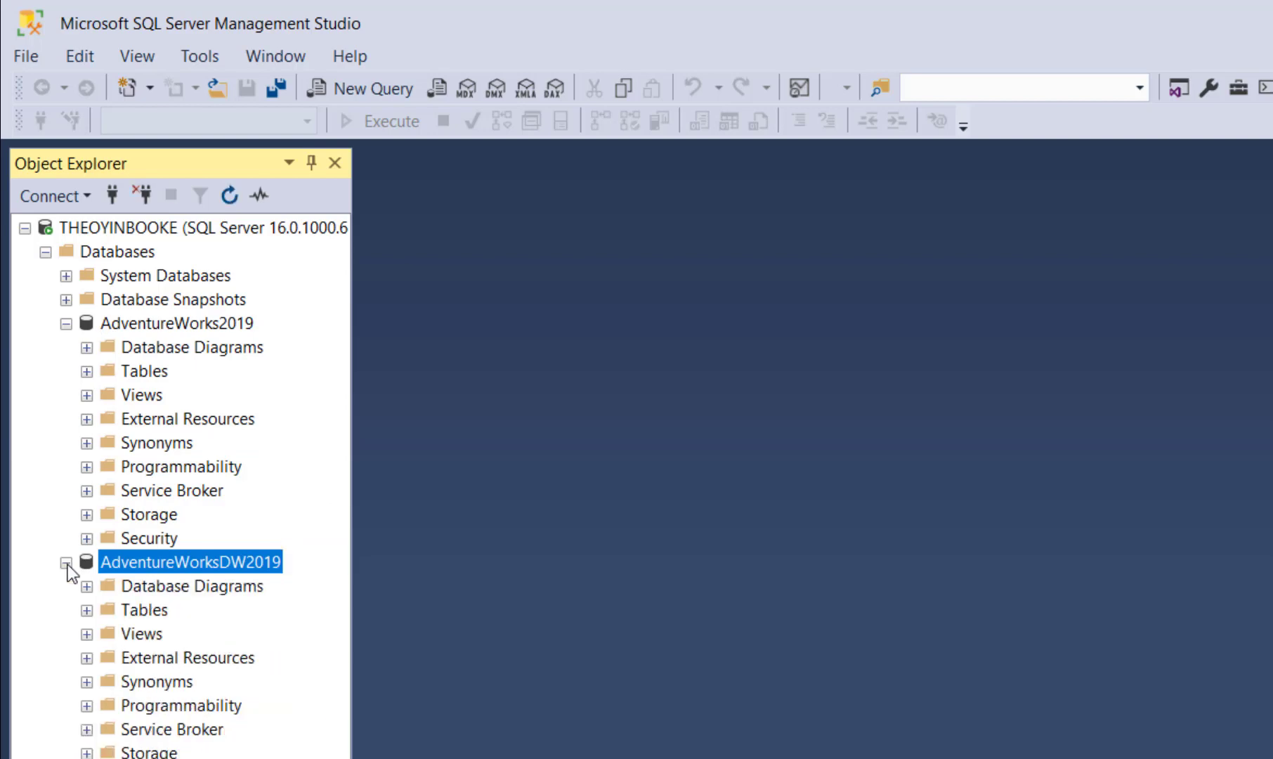
left_click(87, 371)
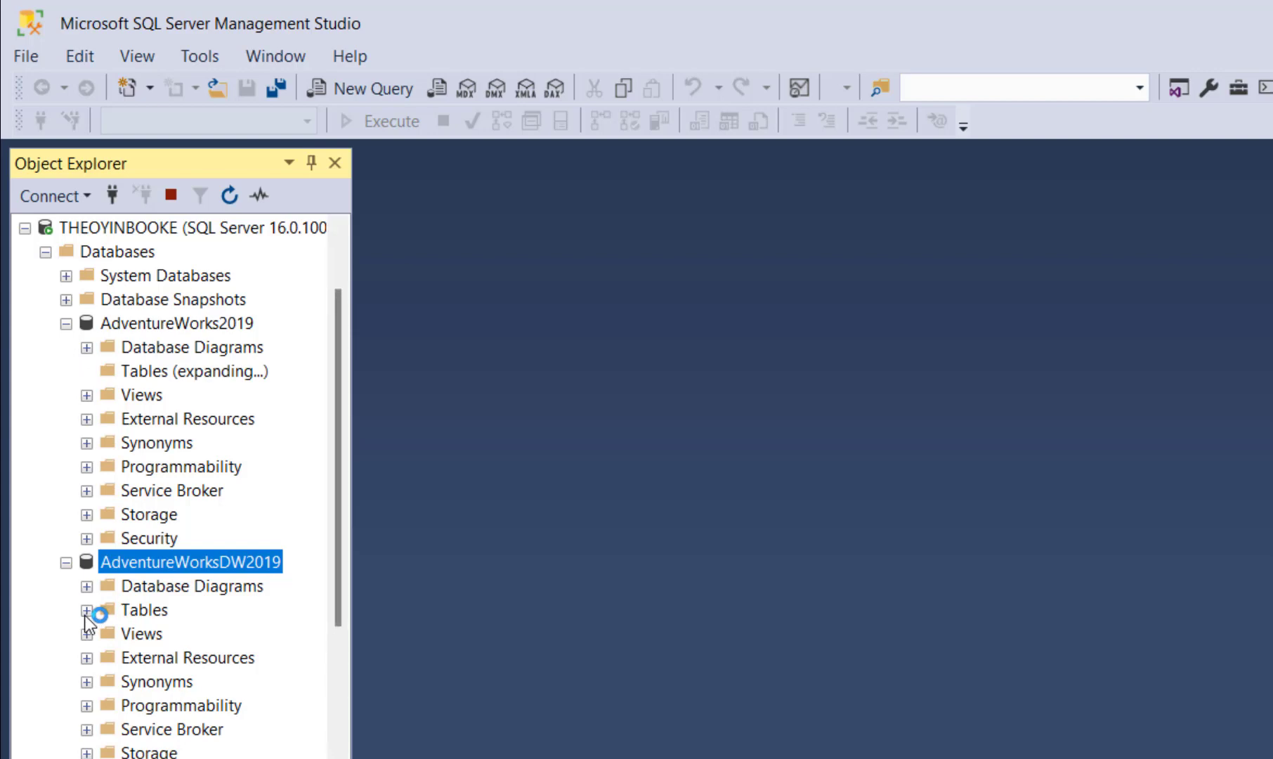
scroll(243, 447, "down", 14)
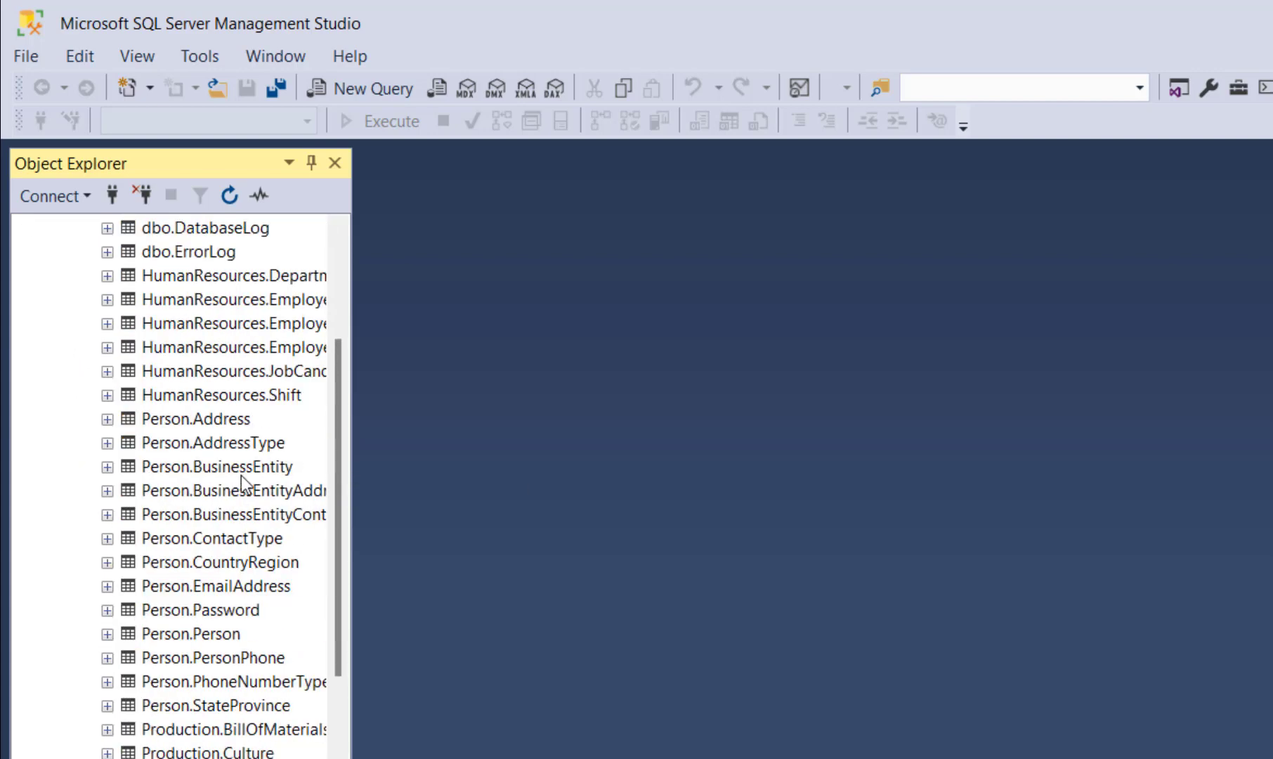
scroll(243, 516, "down", 7)
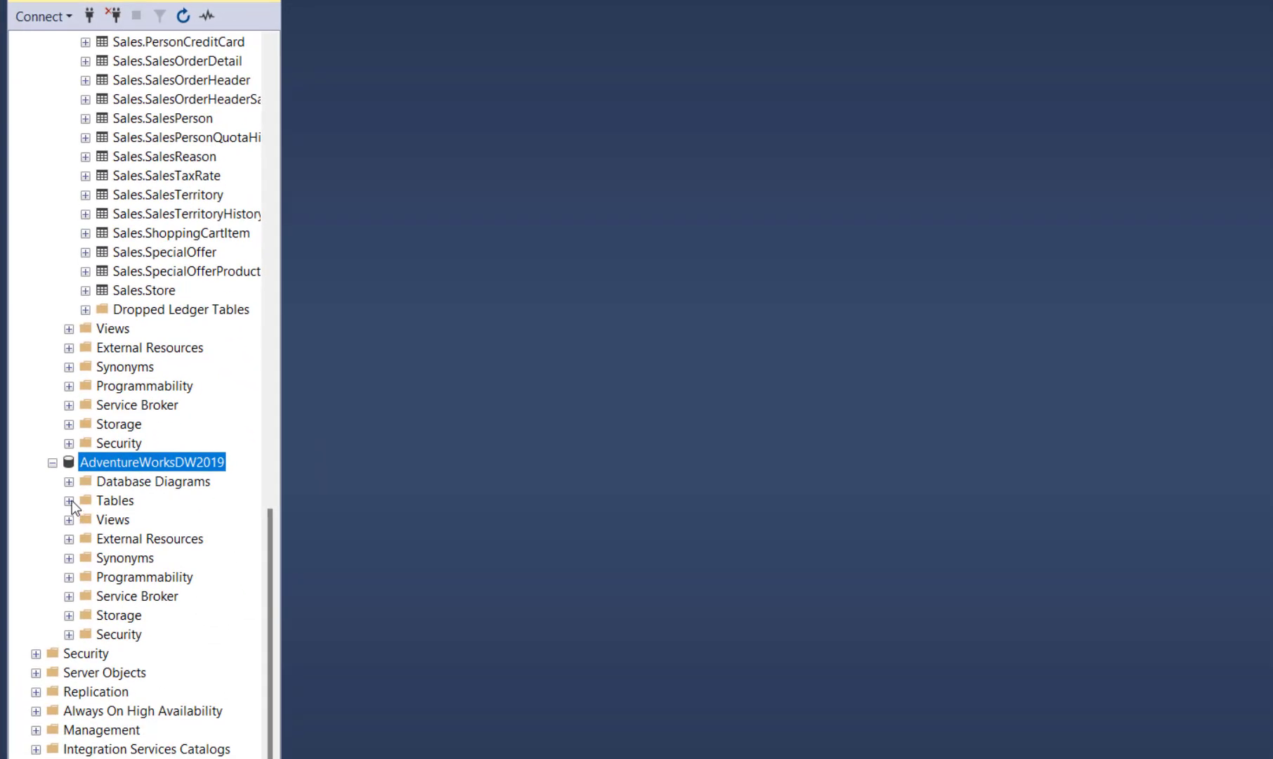
Examine the dimension and fact tables of AdventureWorksDW2019, and go back over the AdventureWorks2019 tables by schema.
left_click(69, 501)
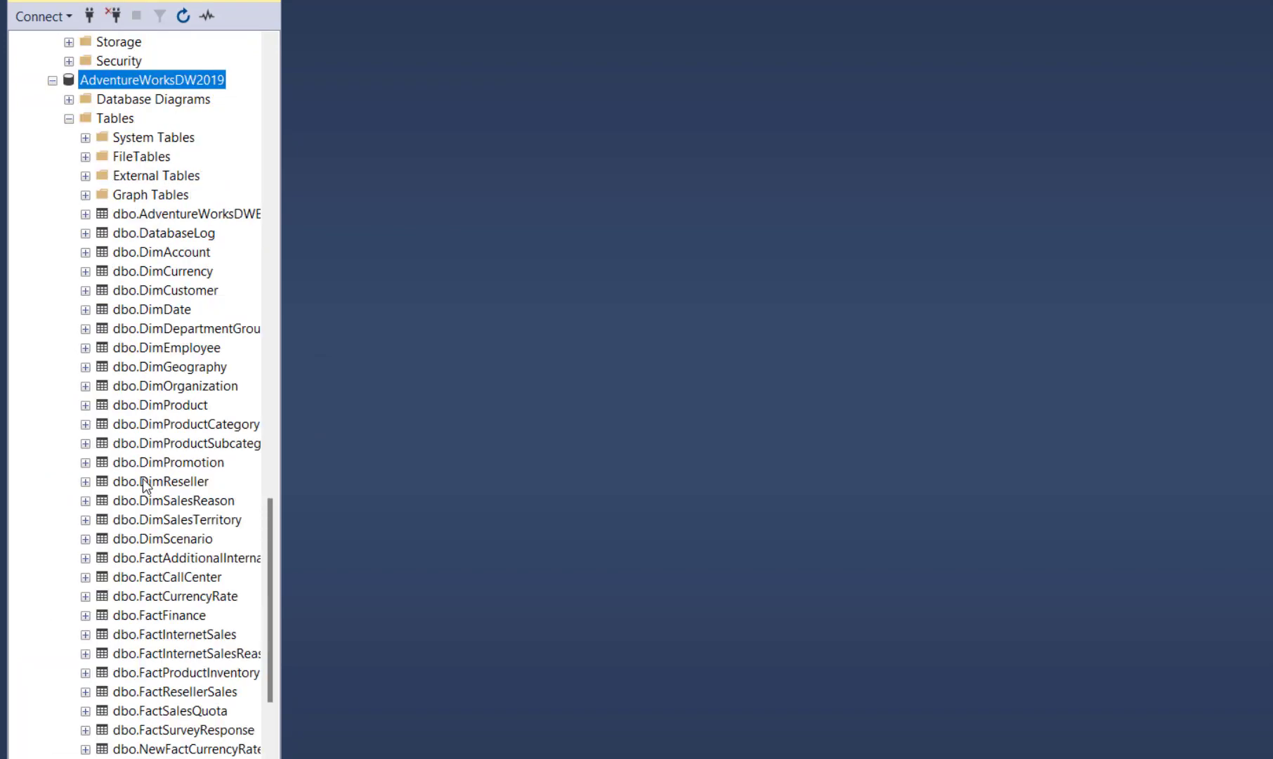
scroll(144, 485, "down", 2)
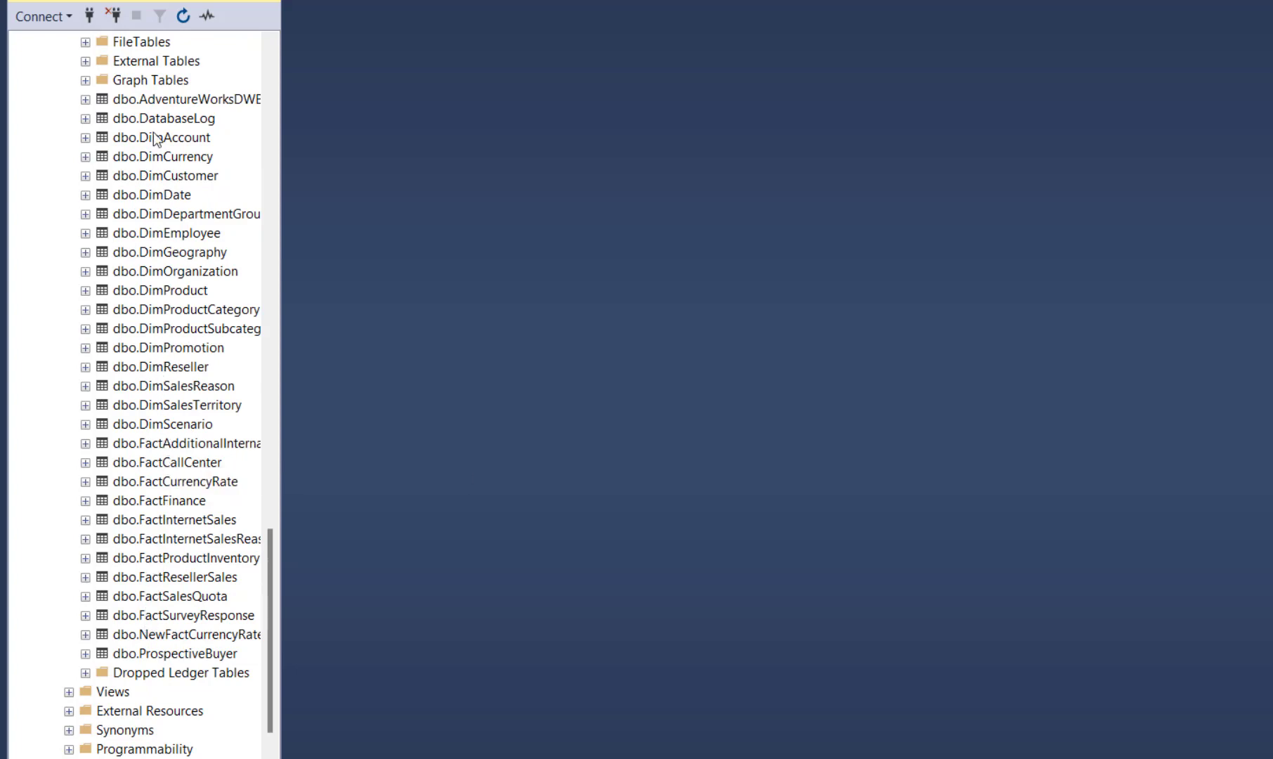
scroll(156, 175, "up", 11)
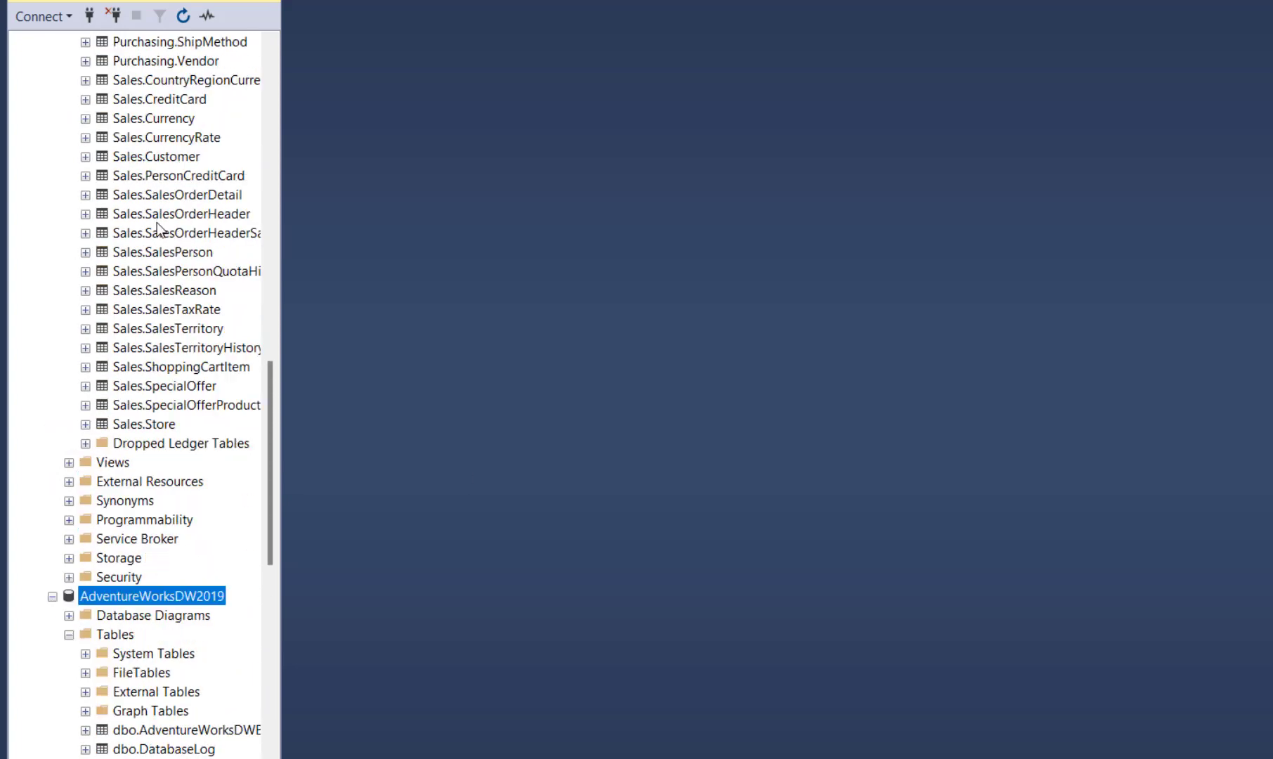
scroll(157, 229, "up", 10)
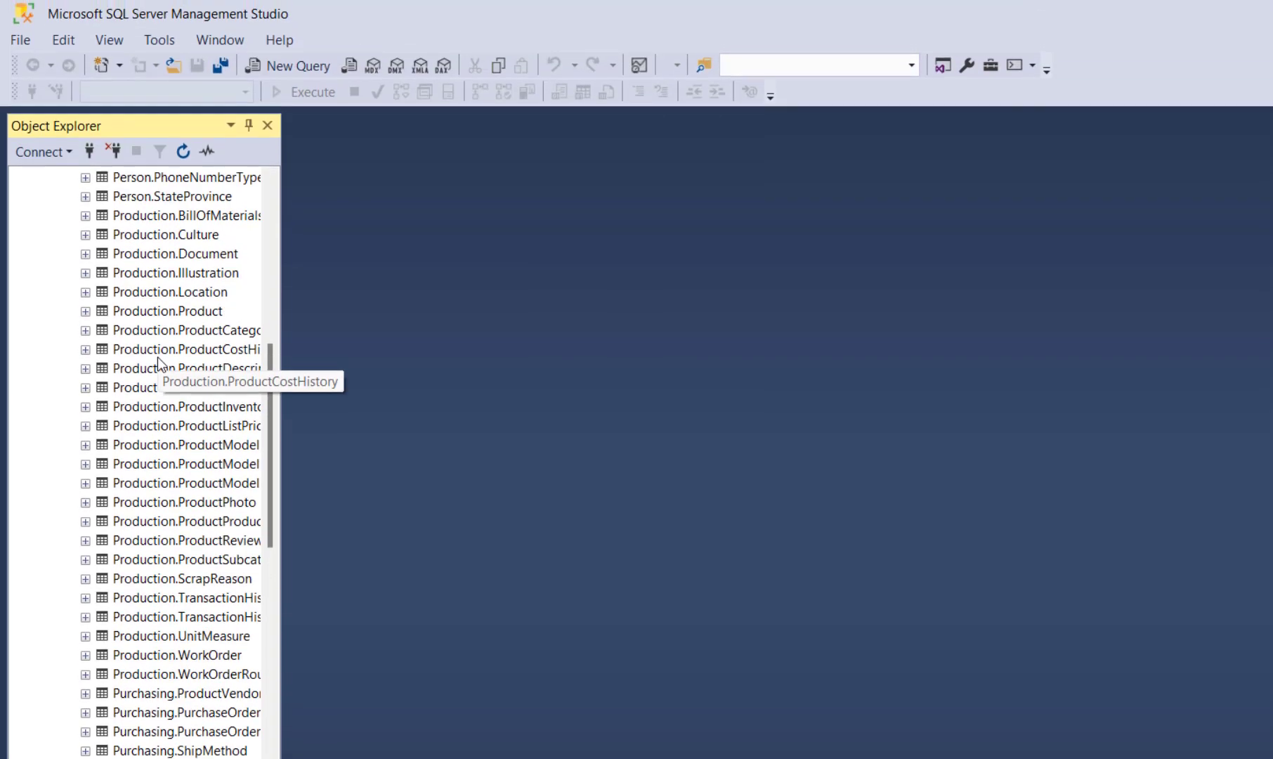
scroll(158, 357, "up", 4)
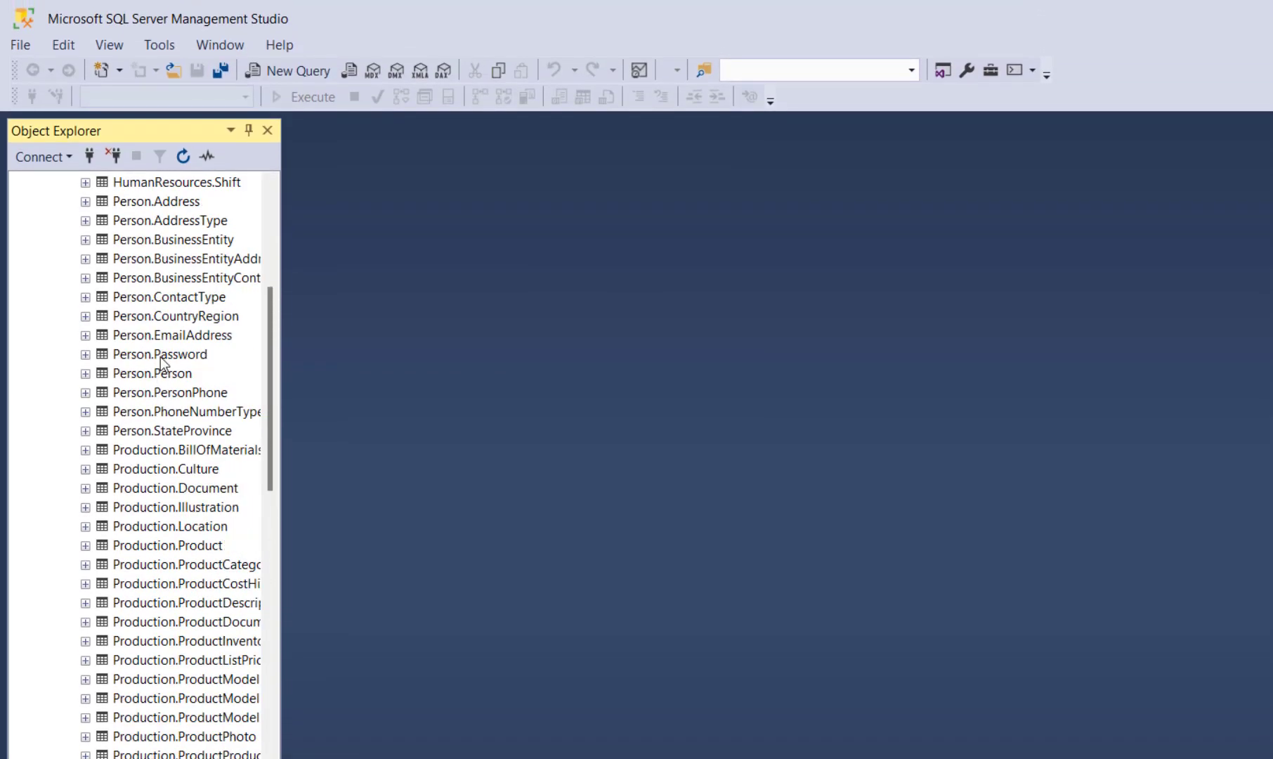
scroll(160, 358, "up", 3)
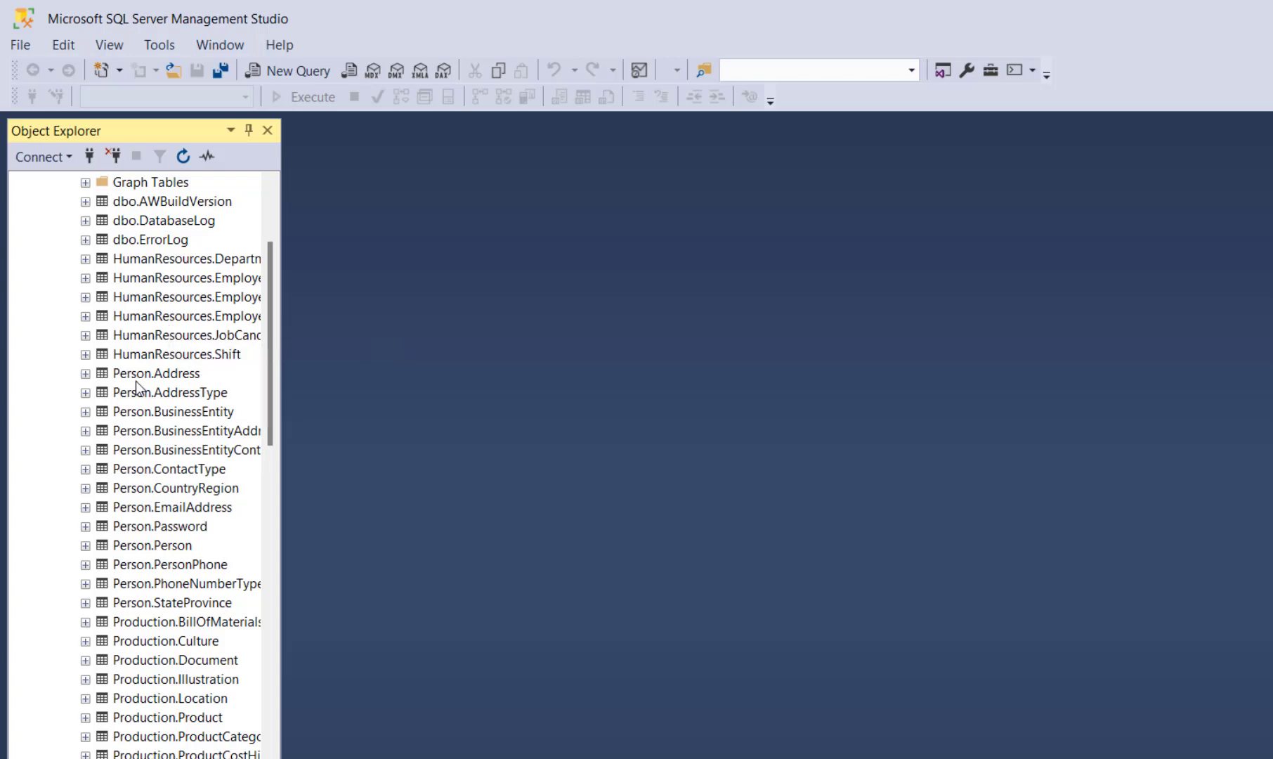
scroll(137, 386, "down", 5)
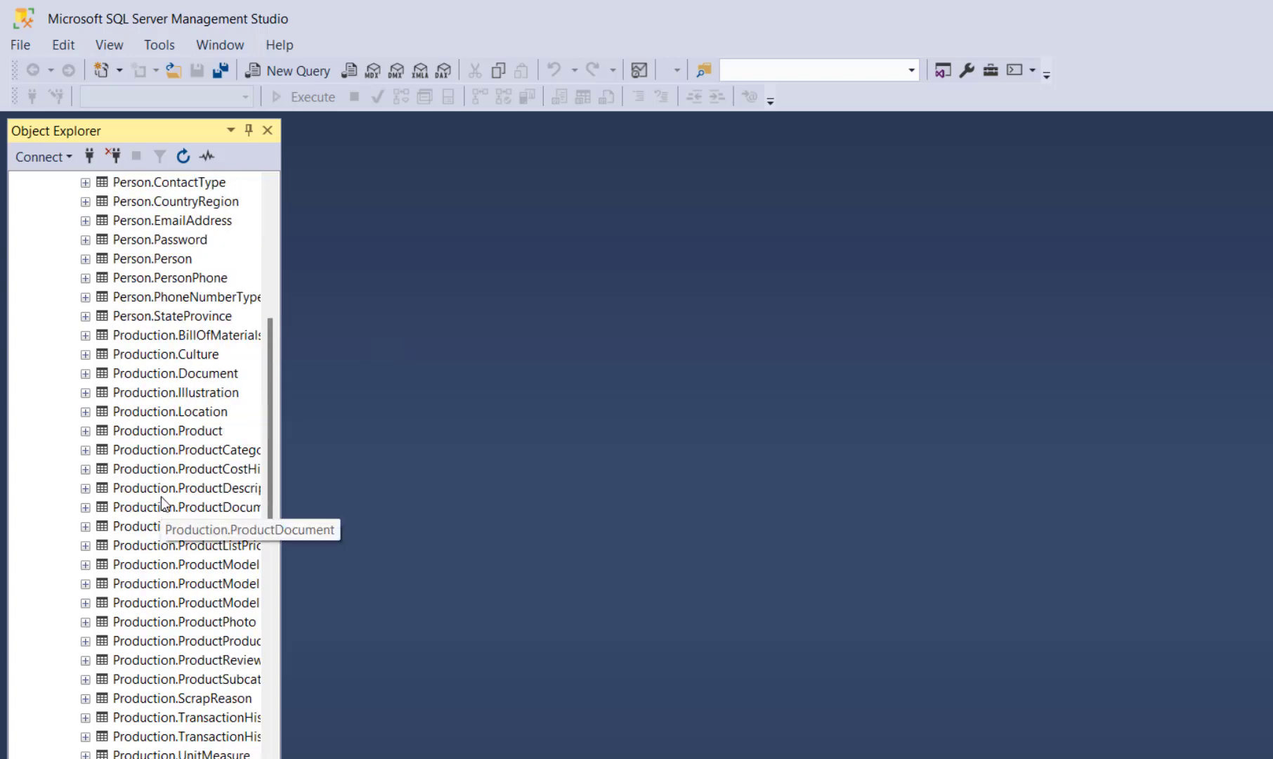
scroll(161, 502, "down", 3)
scroll(158, 450, "up", 8)
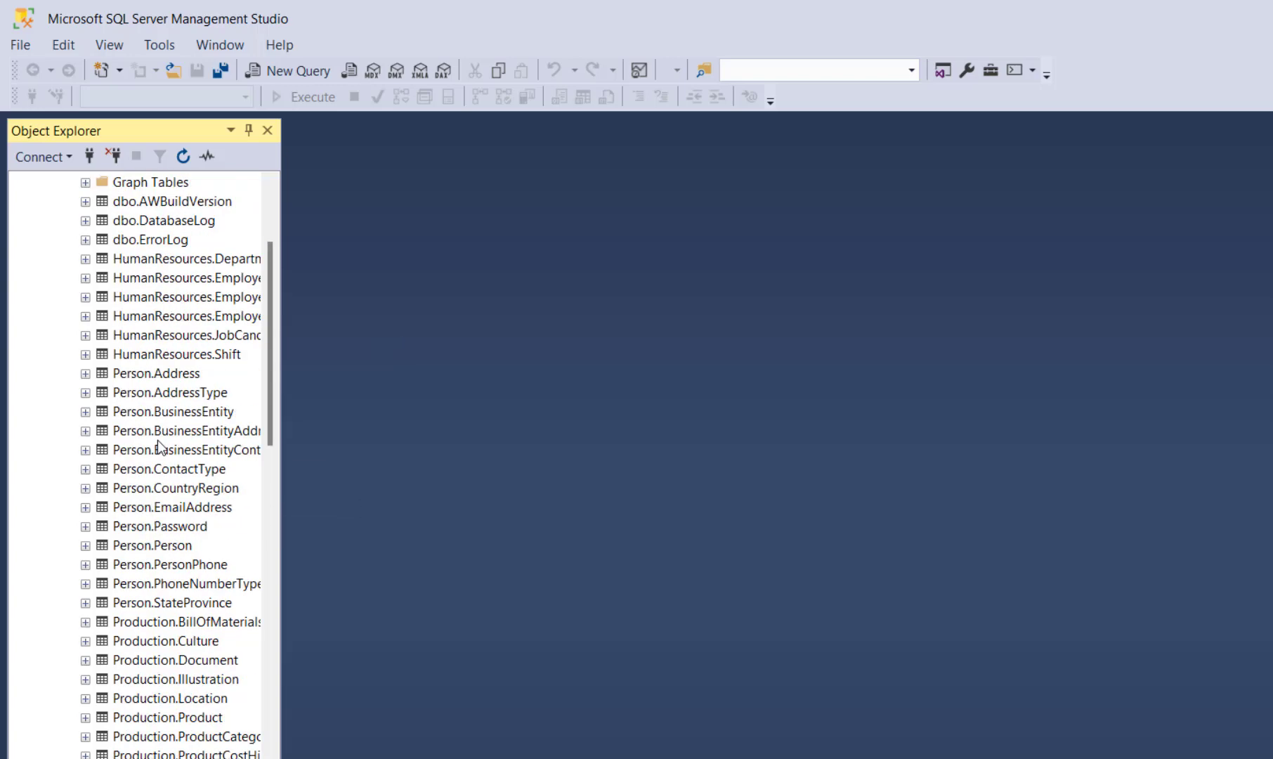
scroll(157, 440, "up", 3)
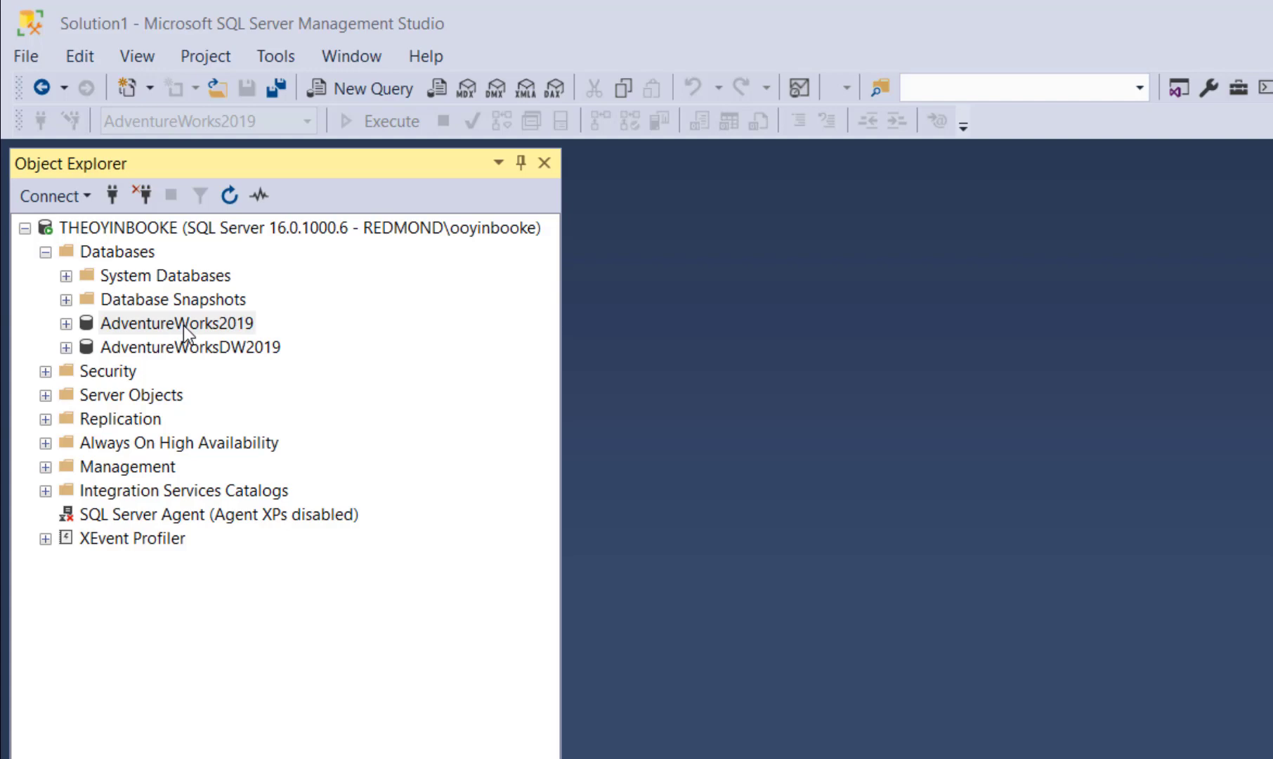
Start the Export Data-tier Application wizard for the AdventureWorks2019 database and advance to its export settings.
right_click(183, 325)
mouse_move(441, 426)
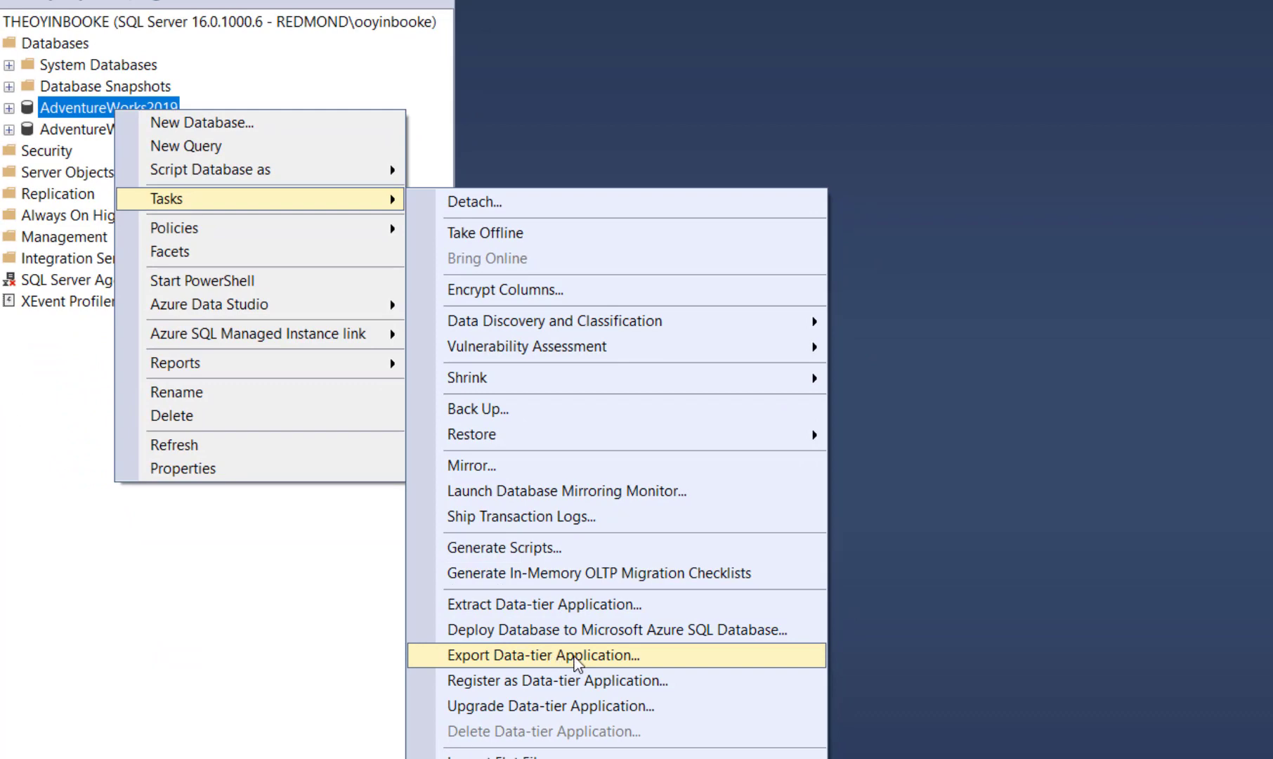
left_click(575, 659)
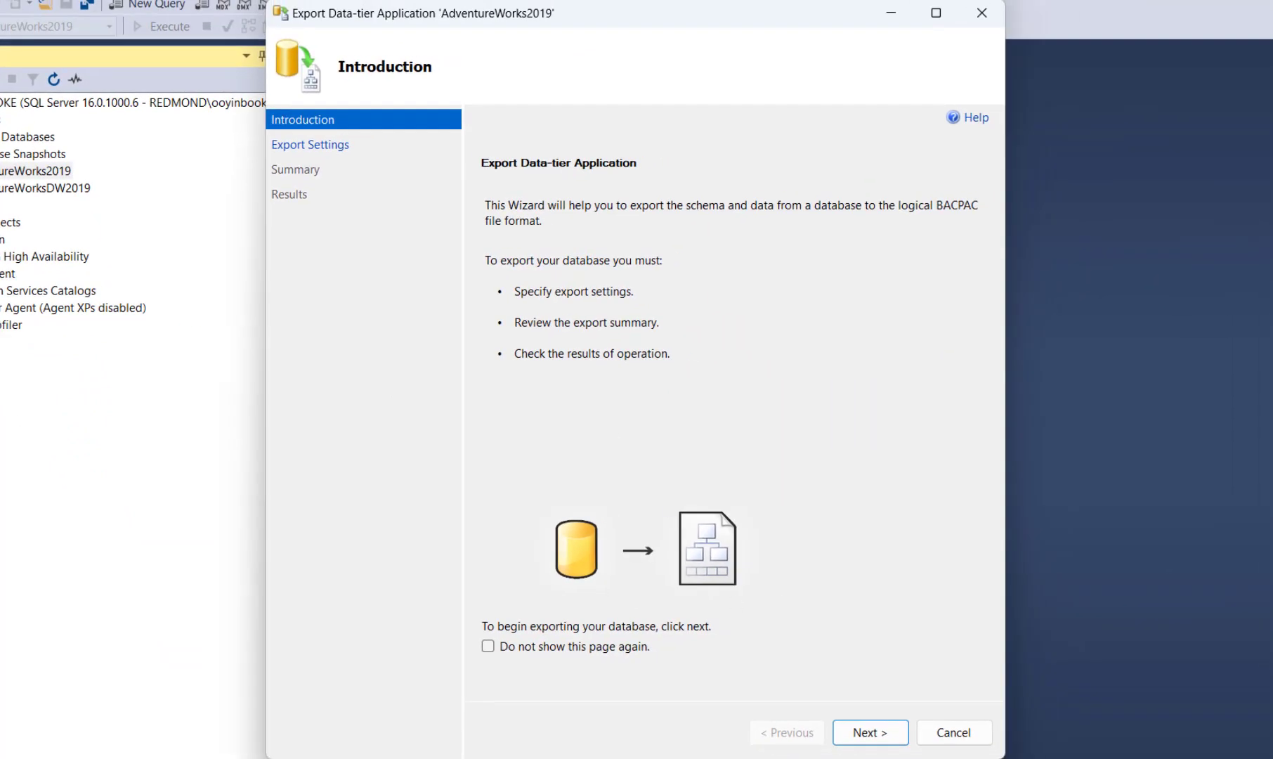
left_click(878, 745)
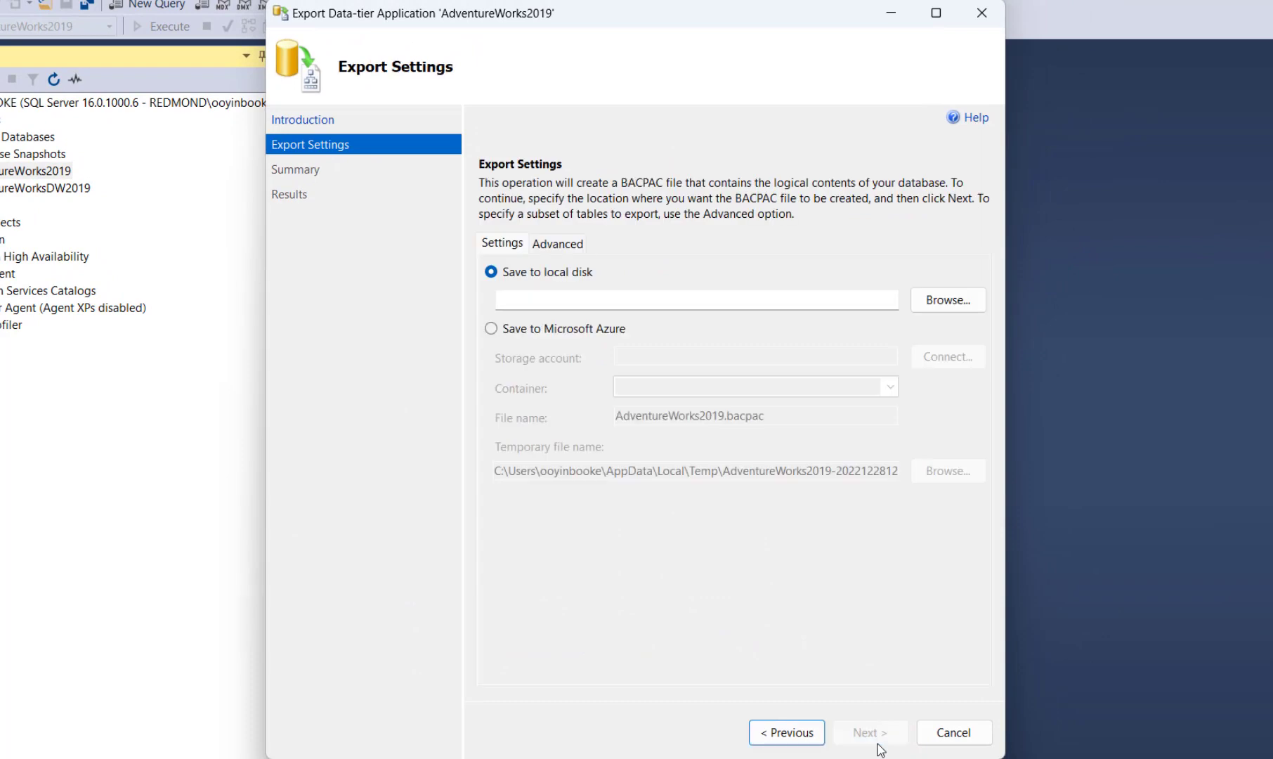
Set the export to save to local disk, in the Desktop folder, as a bacpac file named BusinessDB2019.
left_click(941, 303)
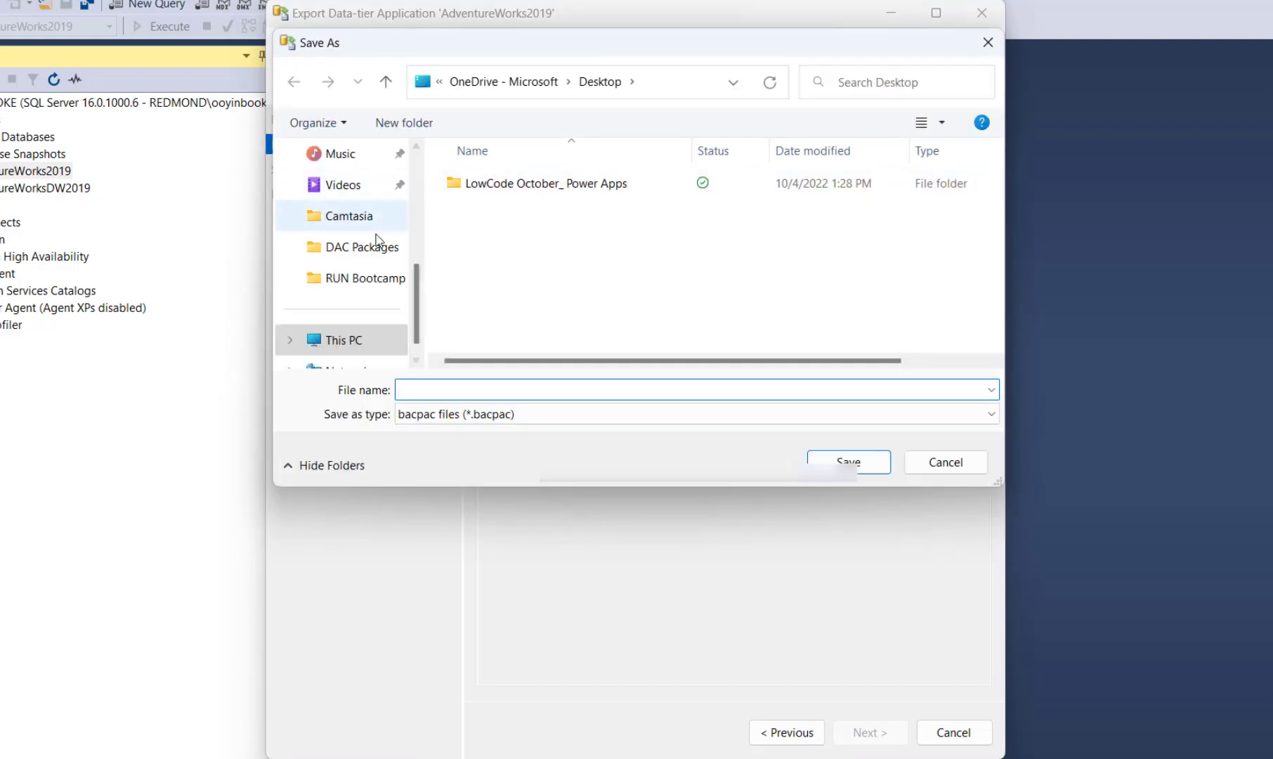
scroll(353, 186, "up", 5)
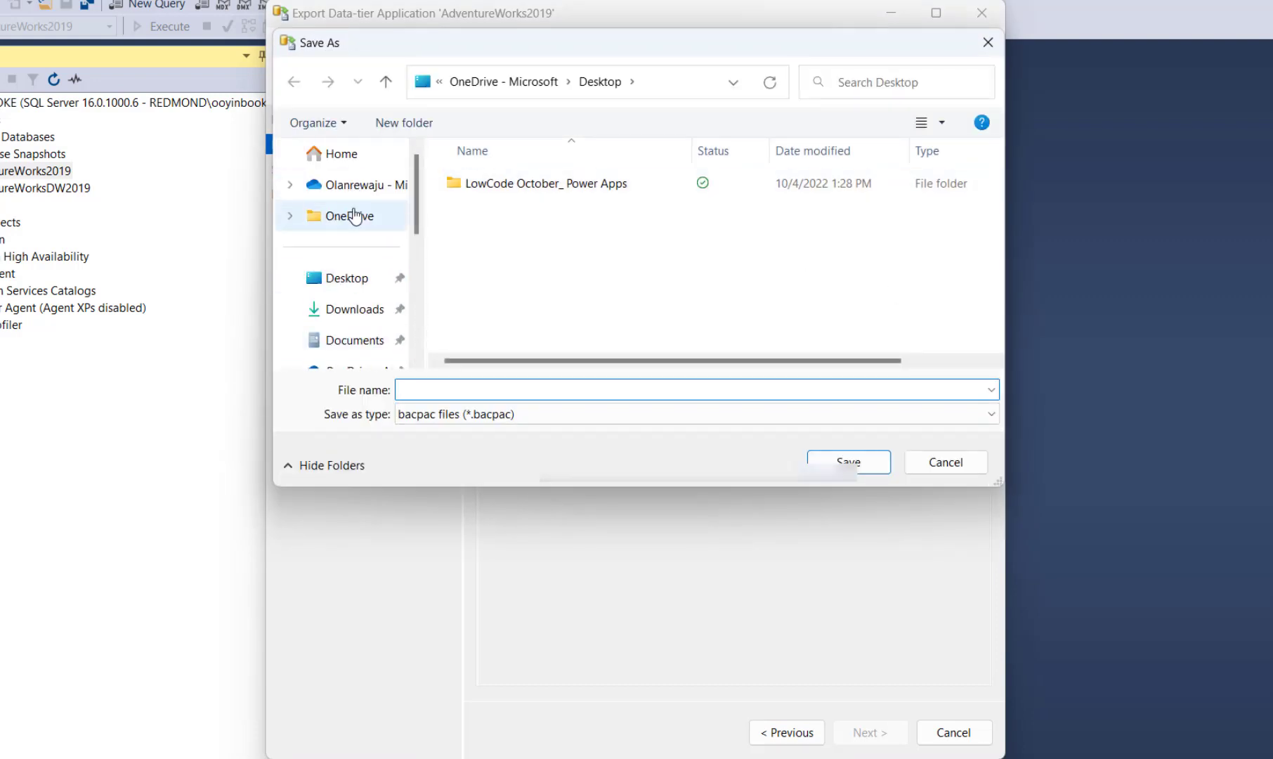
left_click(354, 286)
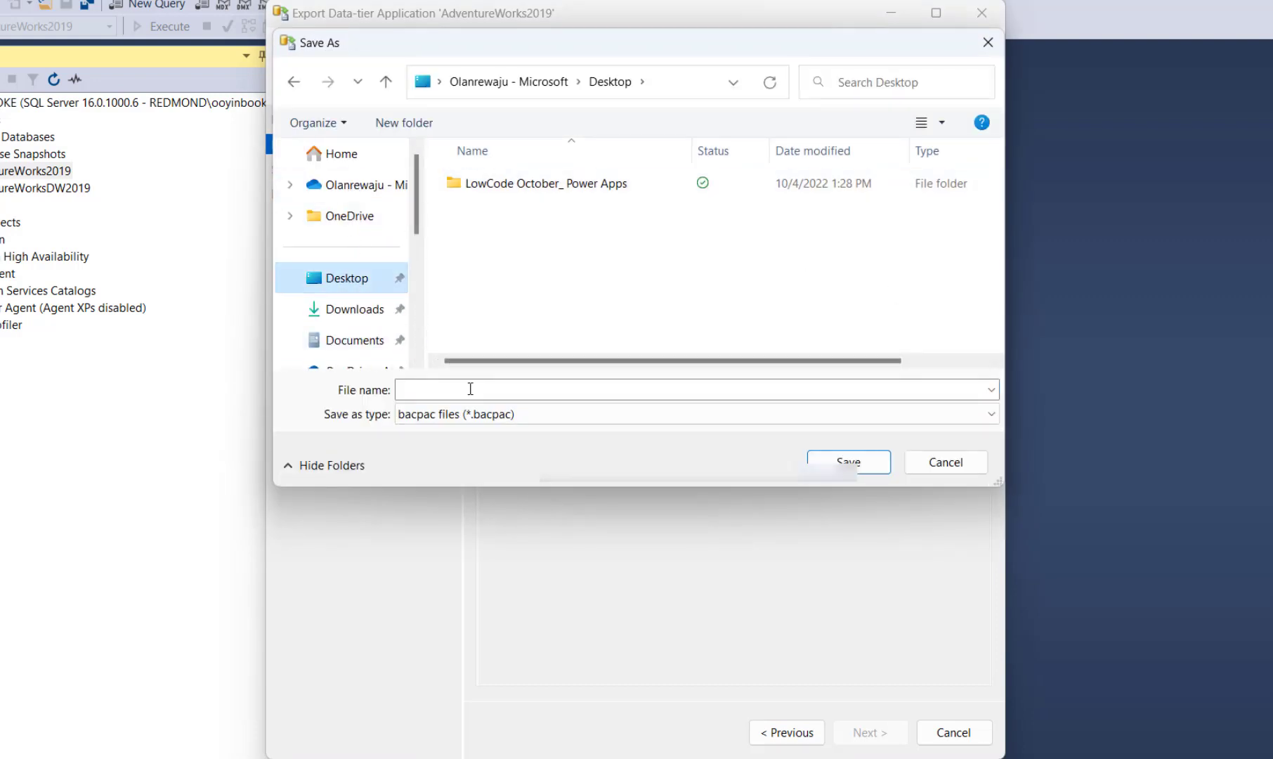
left_click(471, 391)
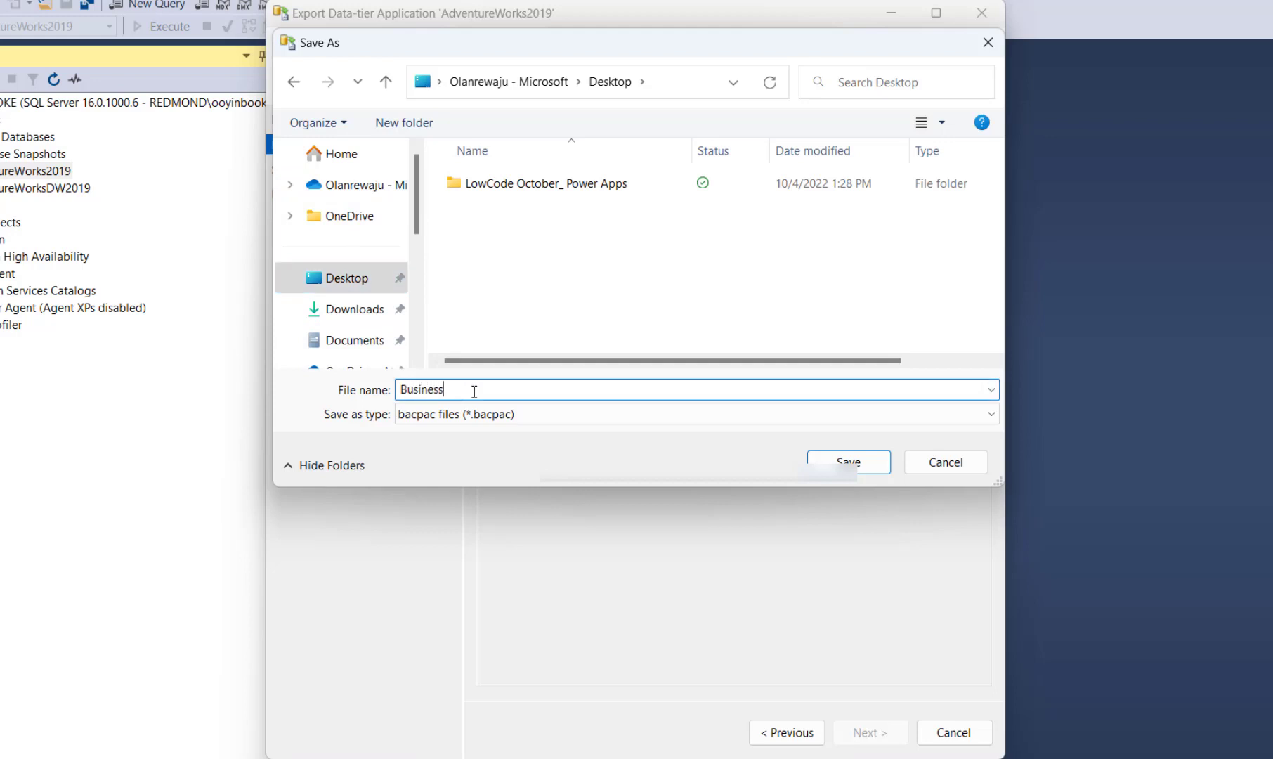
type("BusinessDB2019")
left_click(856, 469)
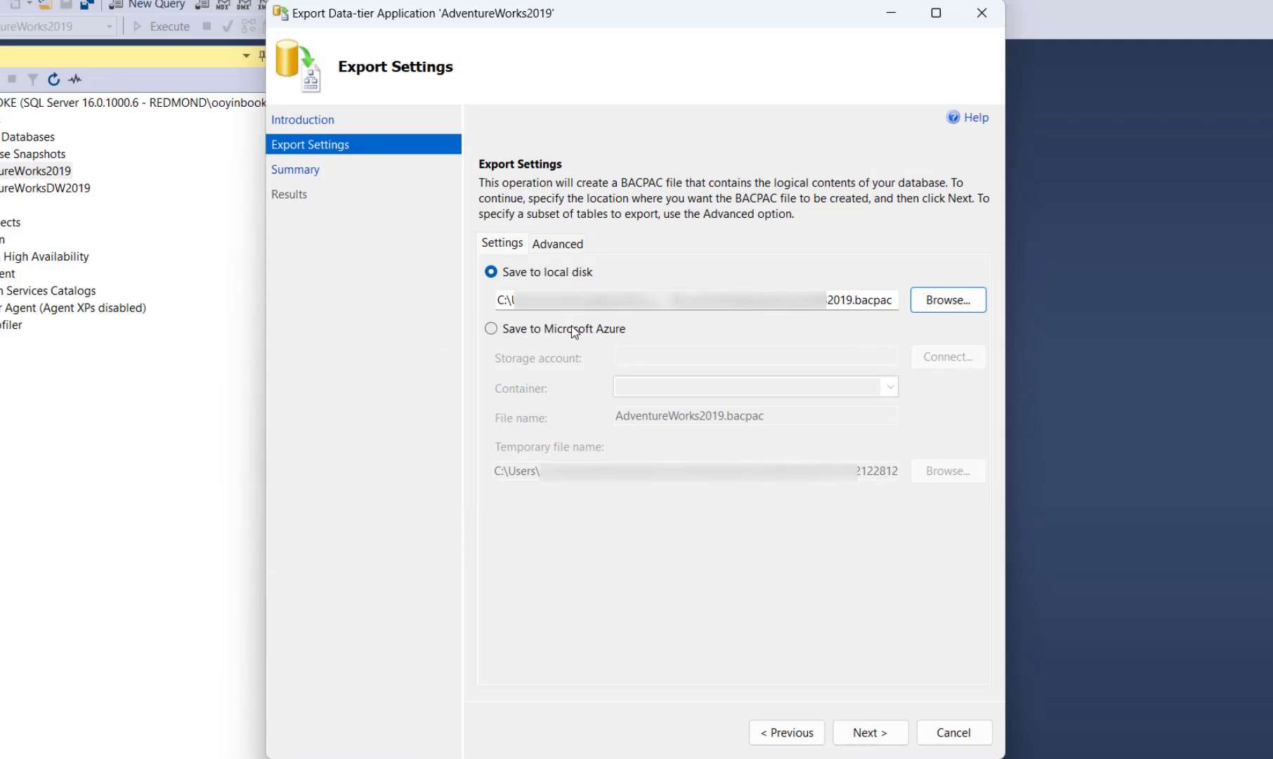
Run the AdventureWorks2019 export with the specified settings, review the per-table results, and close the wizard.
left_click(866, 733)
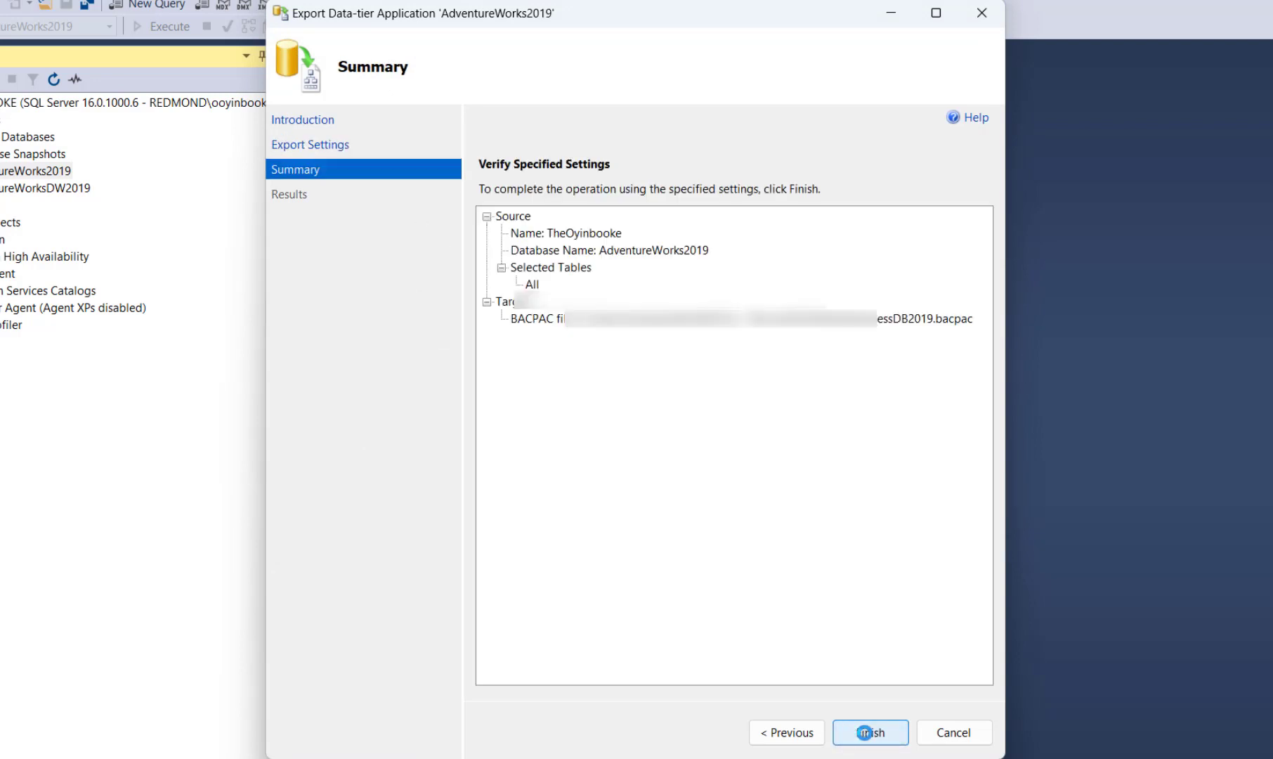
left_click(864, 732)
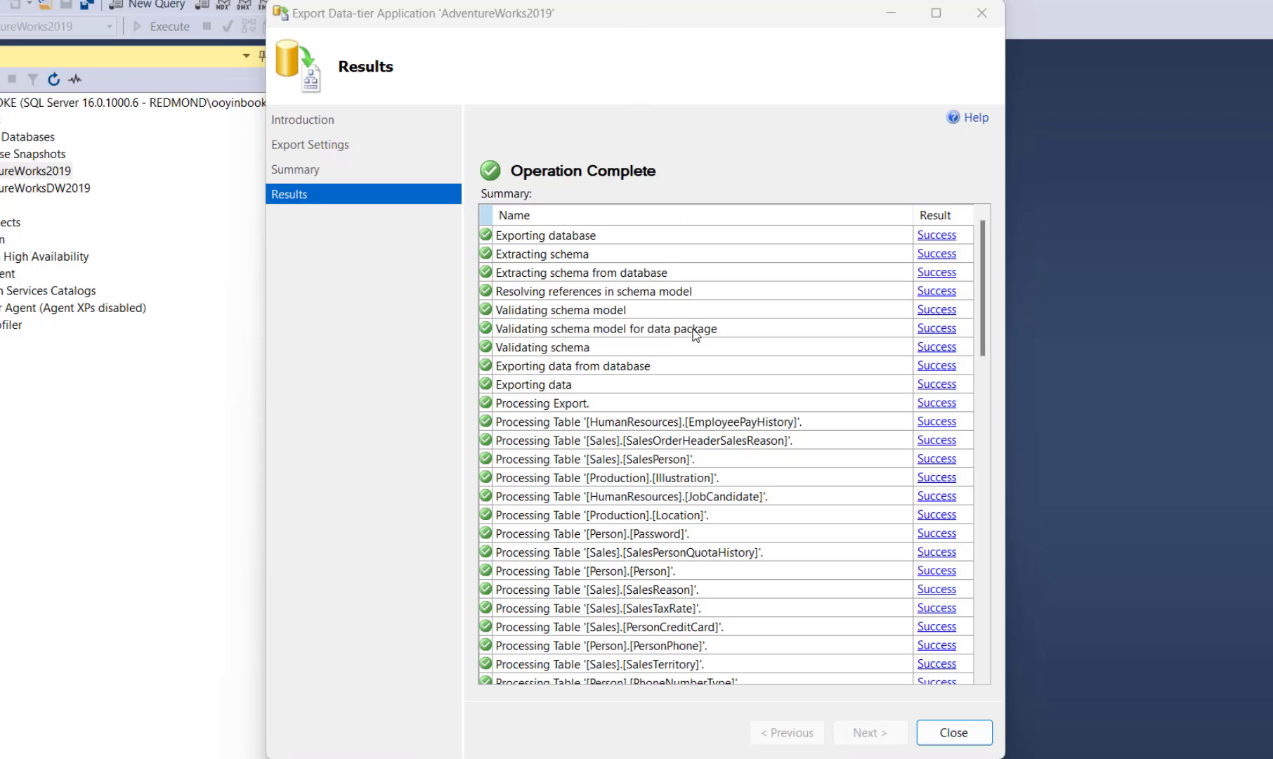
scroll(695, 334, "down", 11)
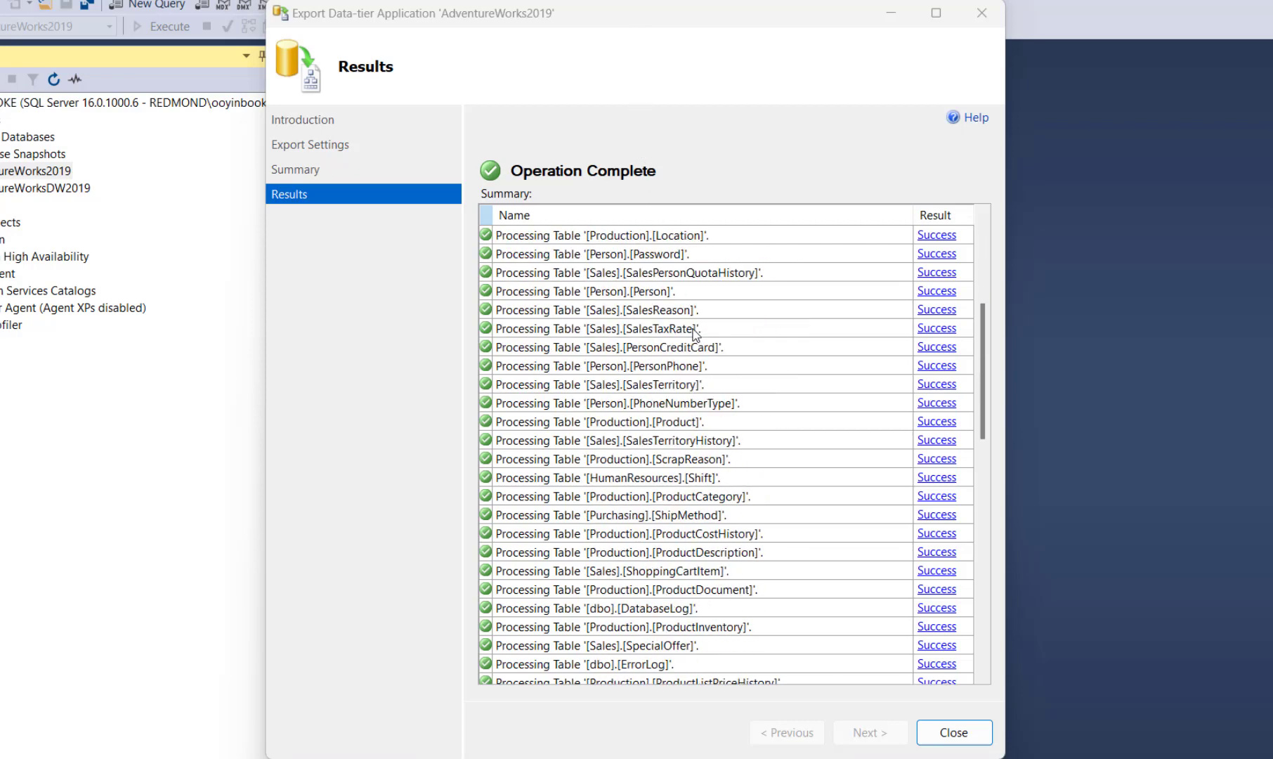
scroll(695, 335, "down", 8)
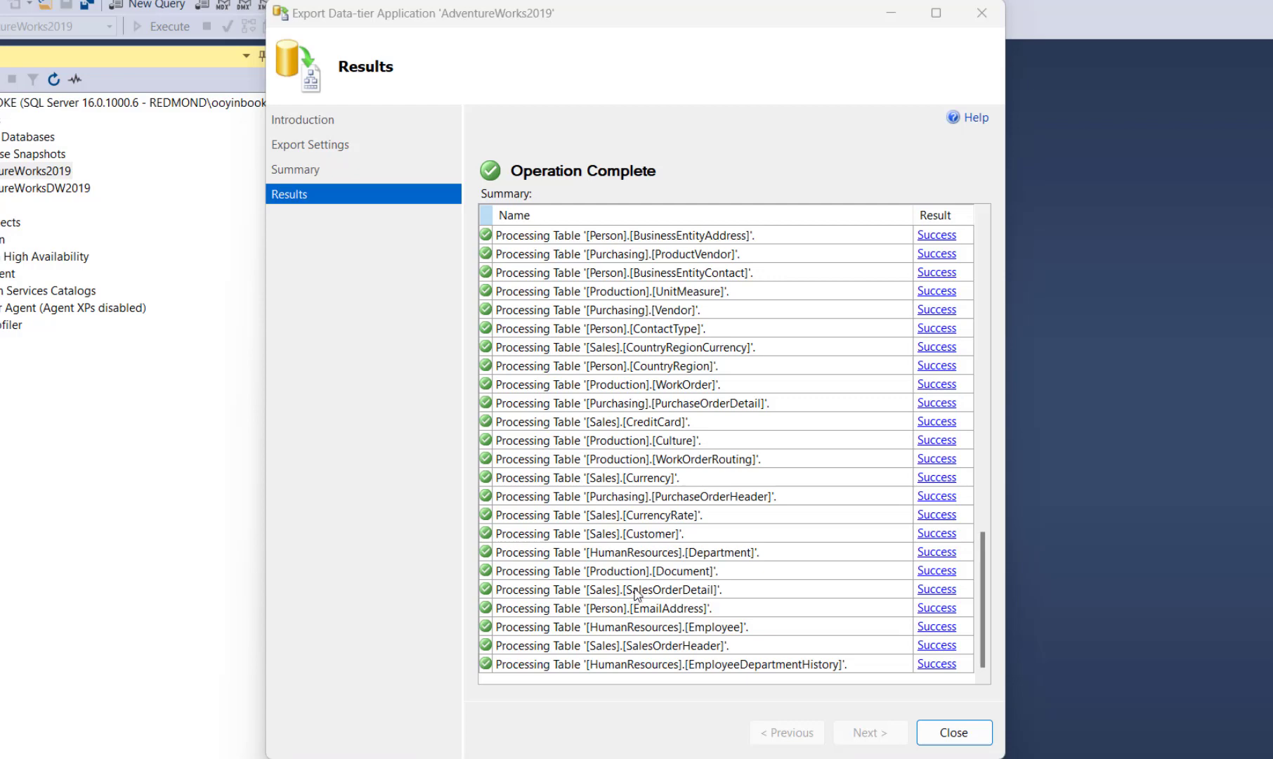
scroll(642, 588, "up", 13)
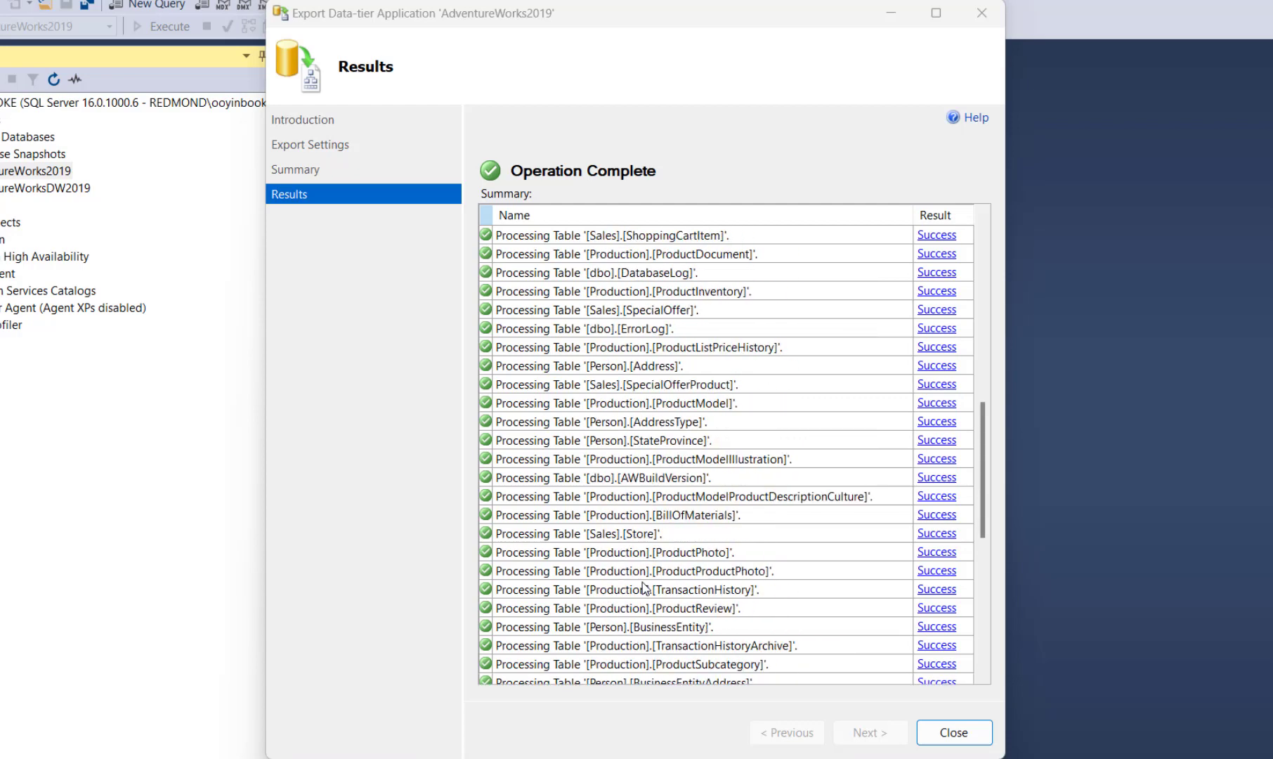
scroll(643, 575, "up", 5)
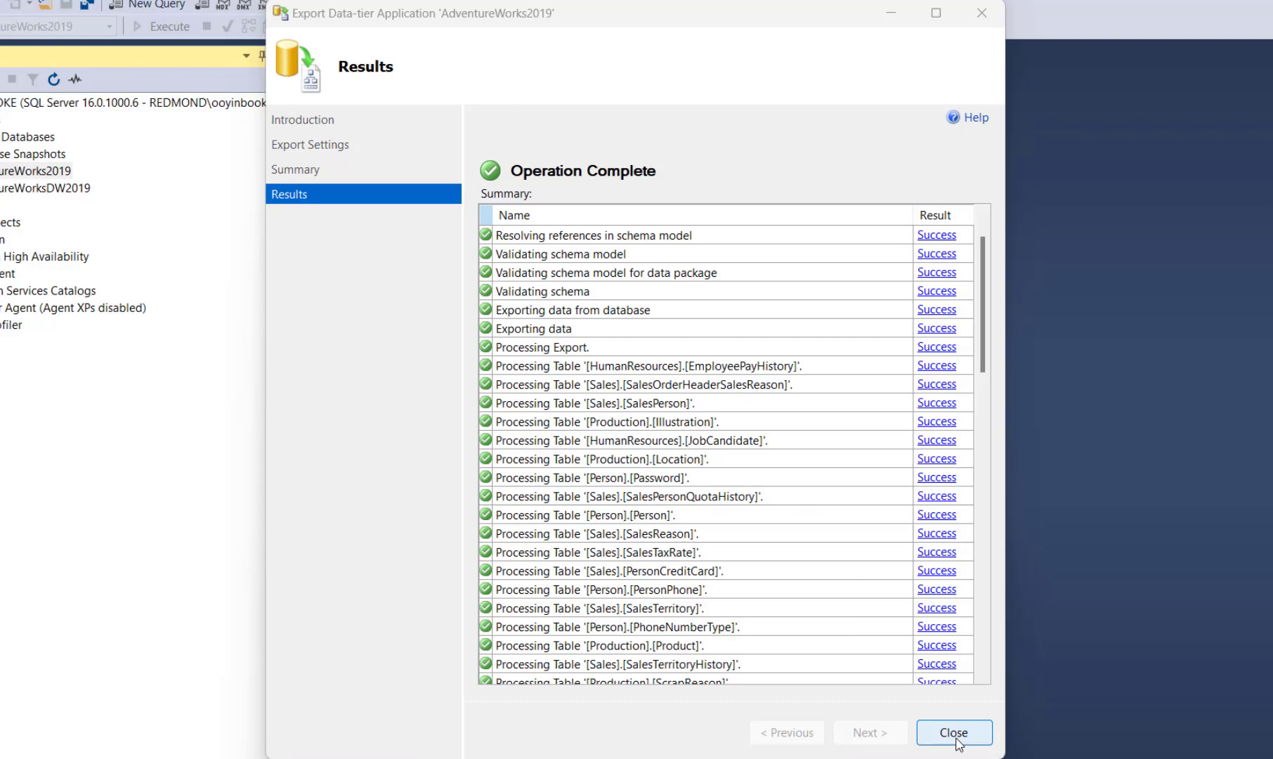
left_click(955, 735)
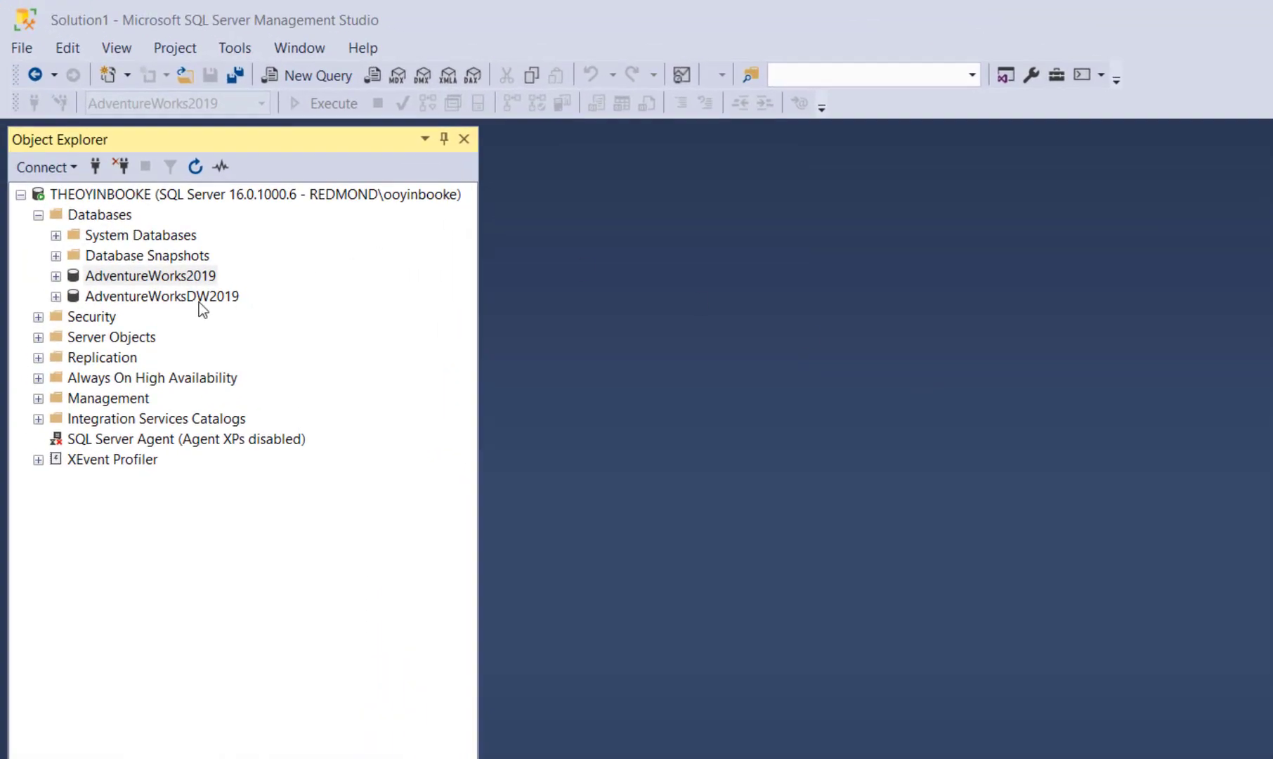
Start the Export Data-tier Application wizard for the AdventureWorksDW2019 database and advance to its export settings.
right_click(190, 300)
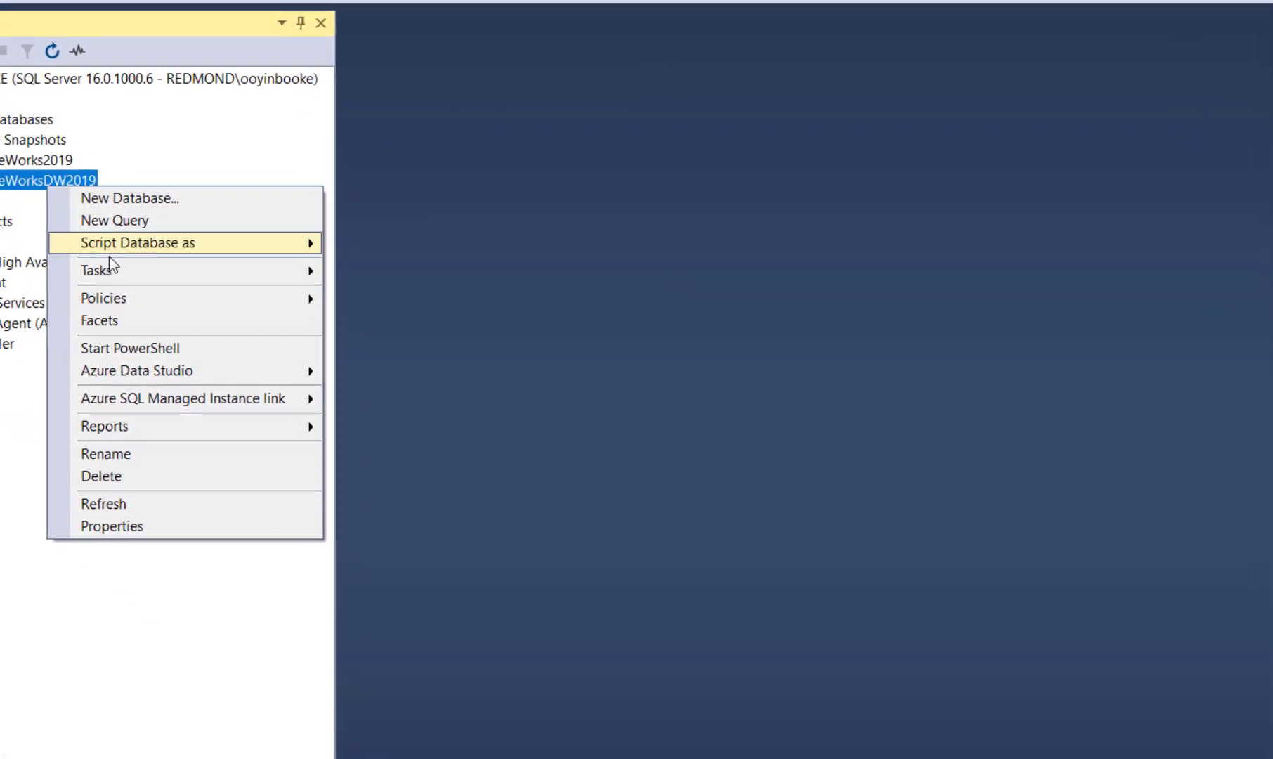
mouse_move(279, 262)
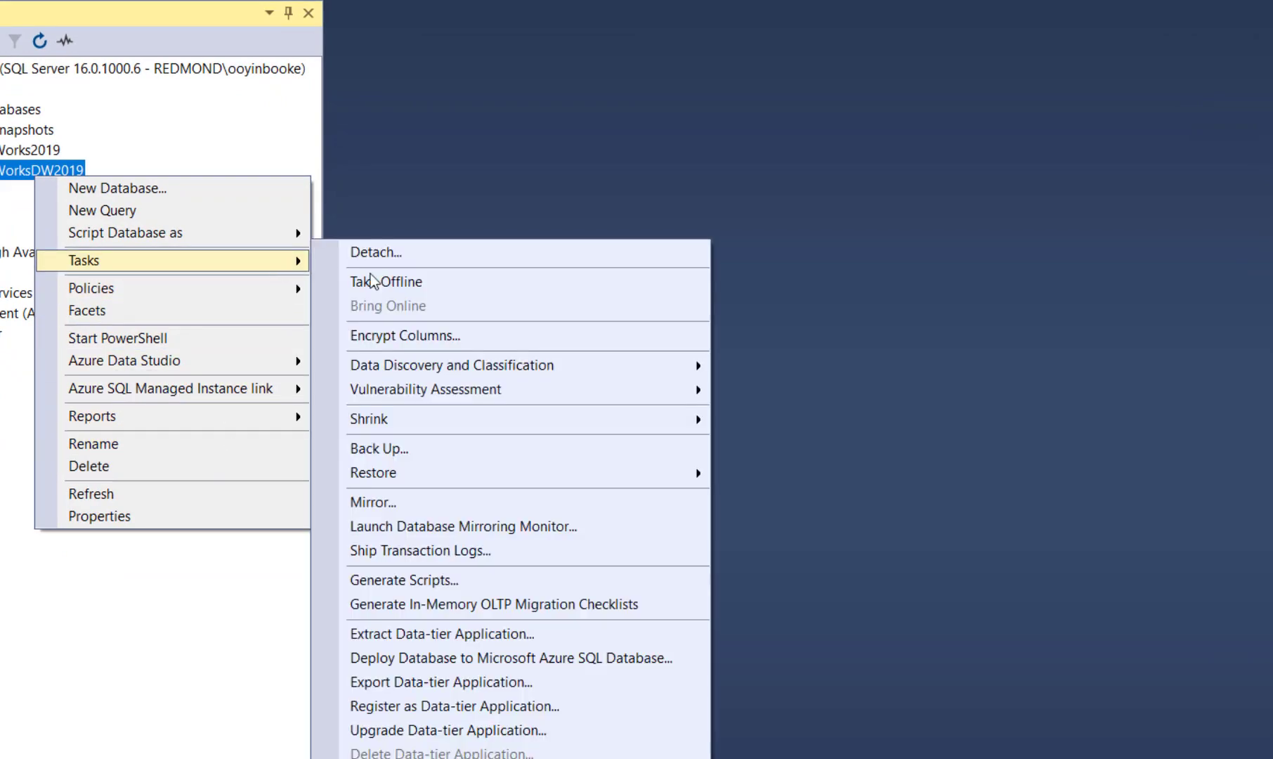
left_click(442, 683)
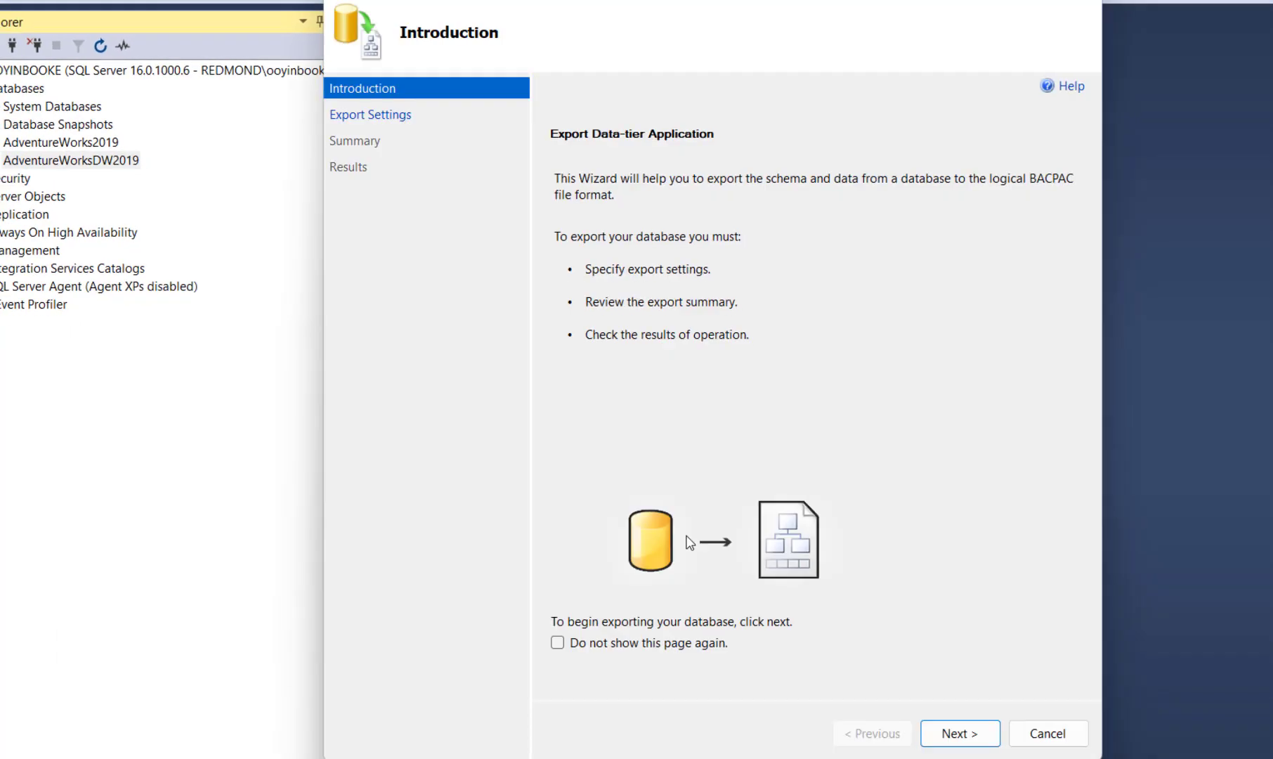
left_click(950, 728)
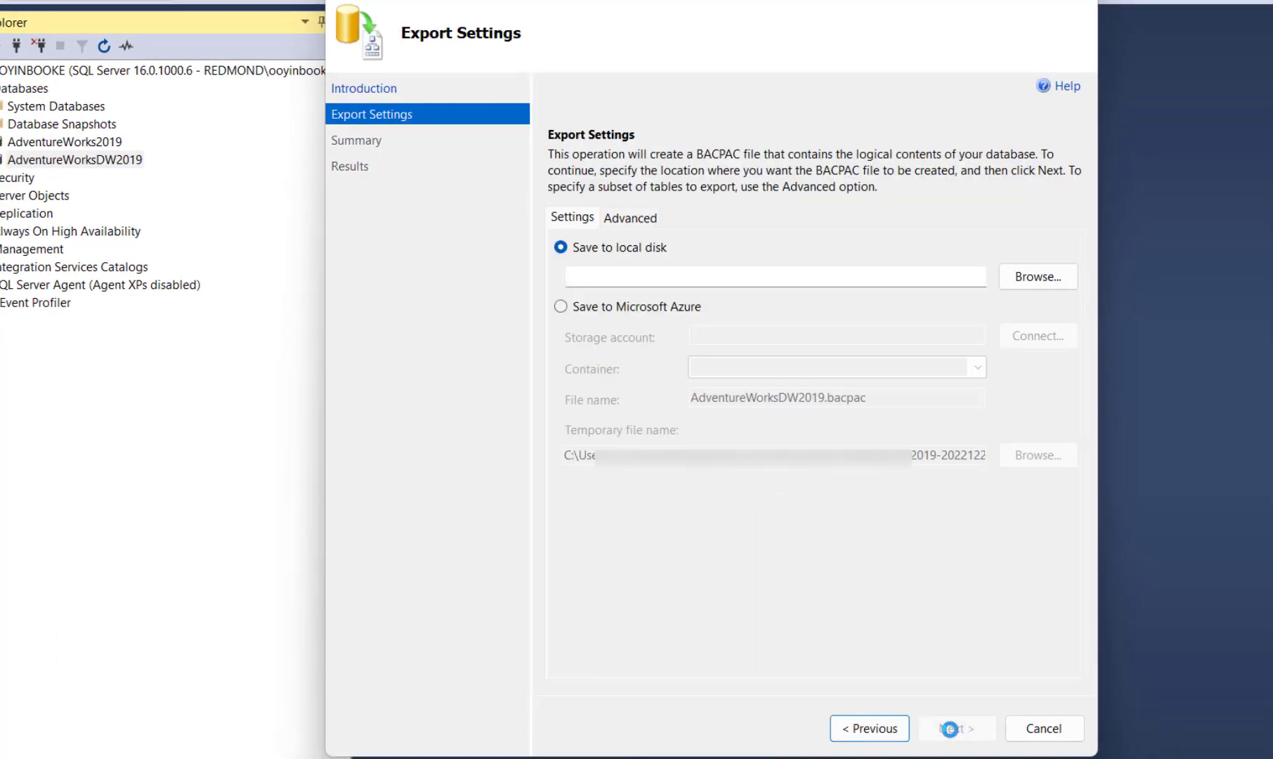
Set the AdventureWorksDW2019 export to save to local disk, in the Desktop folder, as a bacpac file named BusinessDBDW2019.
left_click(1015, 282)
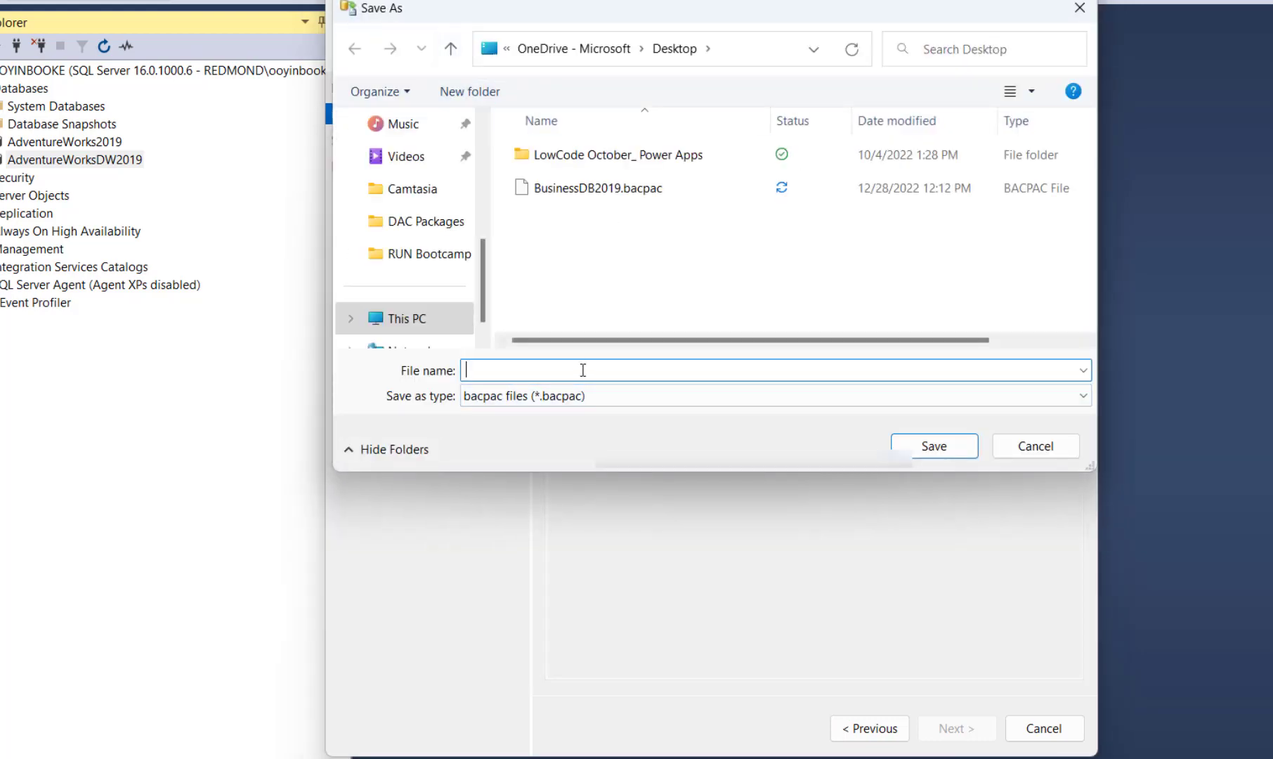
type("usines")
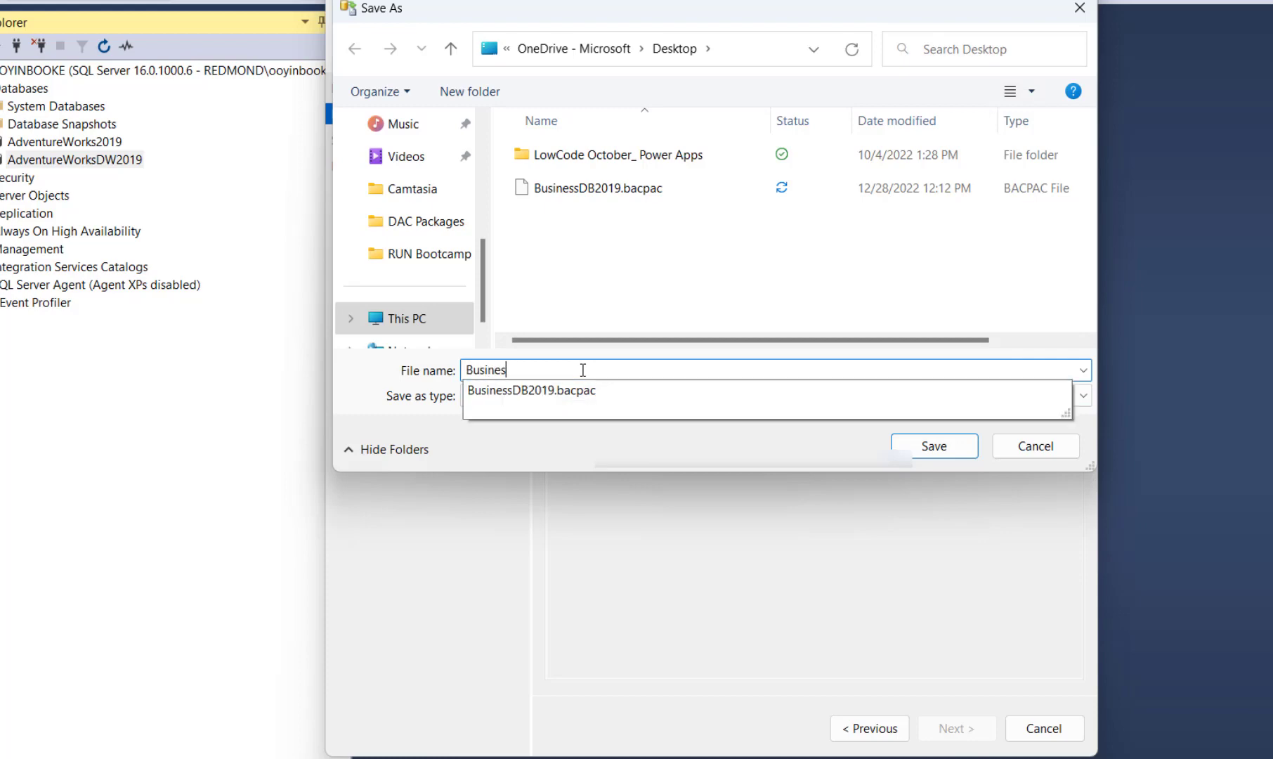
type("sDBDW2019")
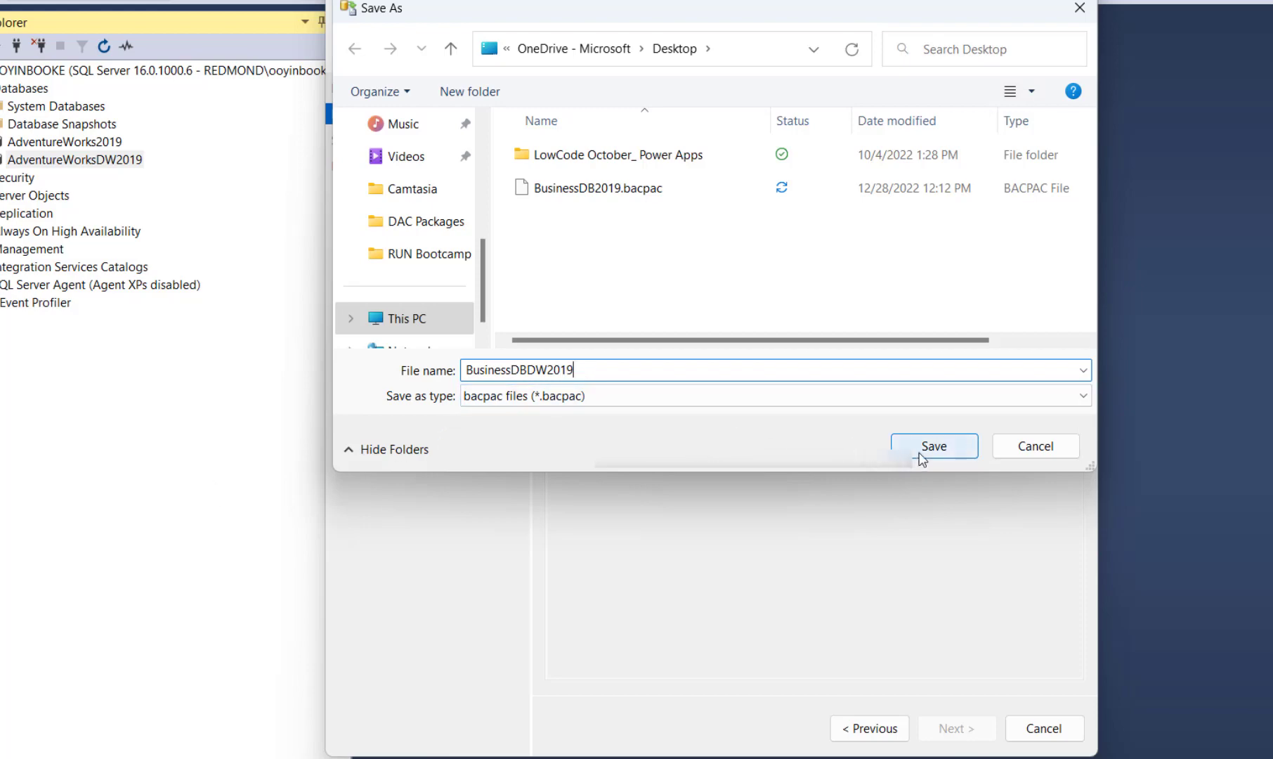
left_click(921, 452)
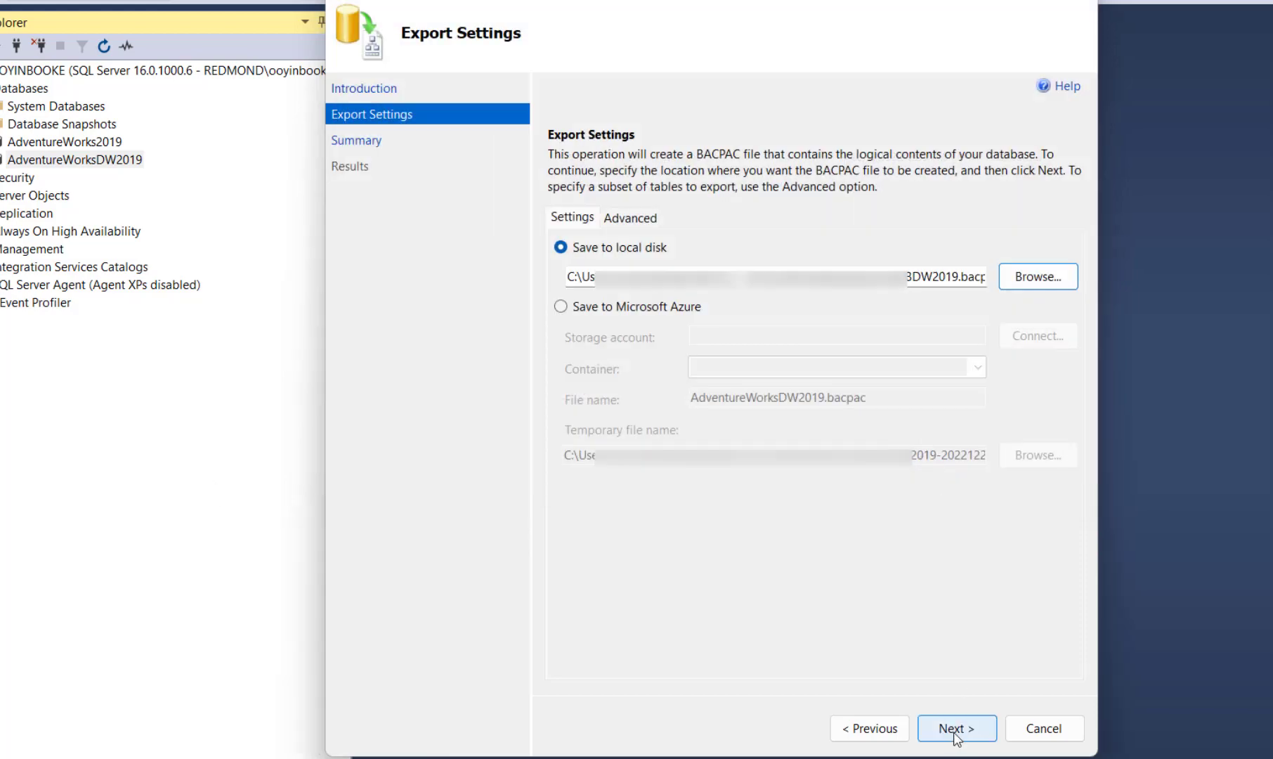
Run the AdventureWorksDW2019 export, look through the results for its dimension and fact tables, and close the wizard.
left_click(956, 730)
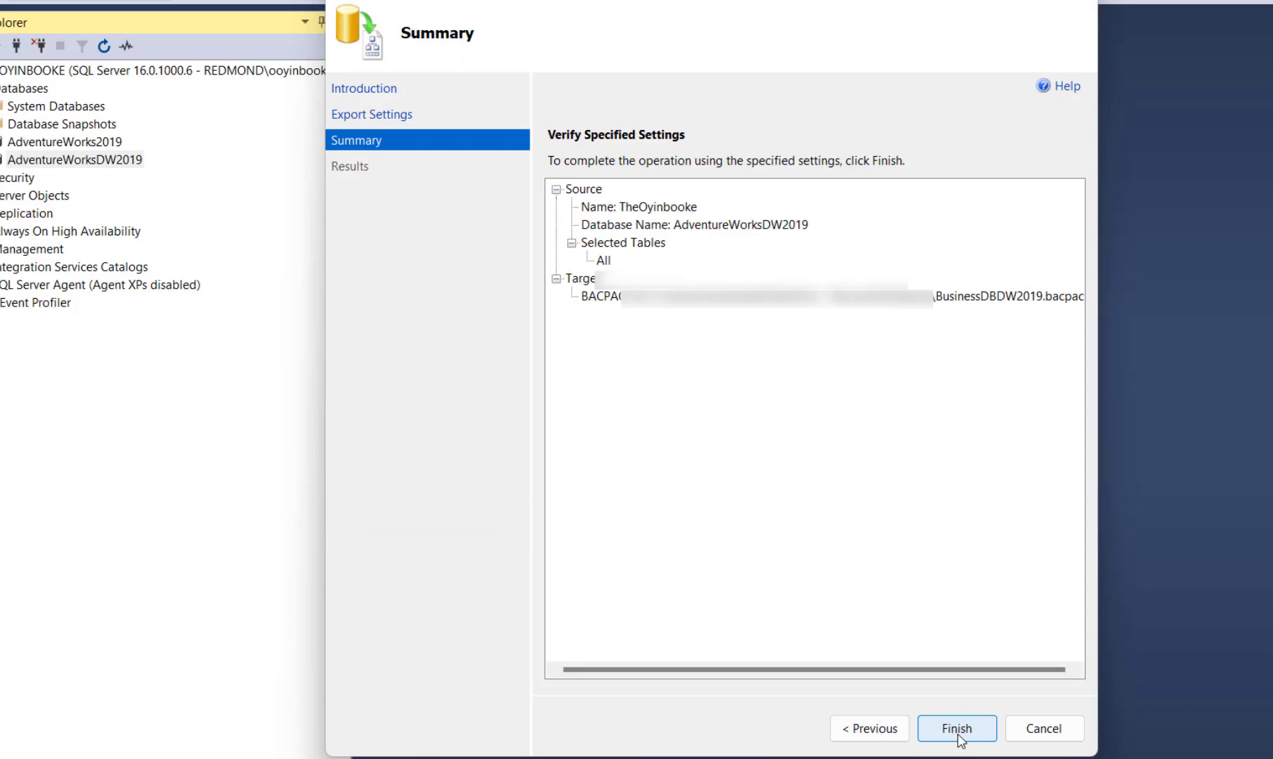
left_click(957, 729)
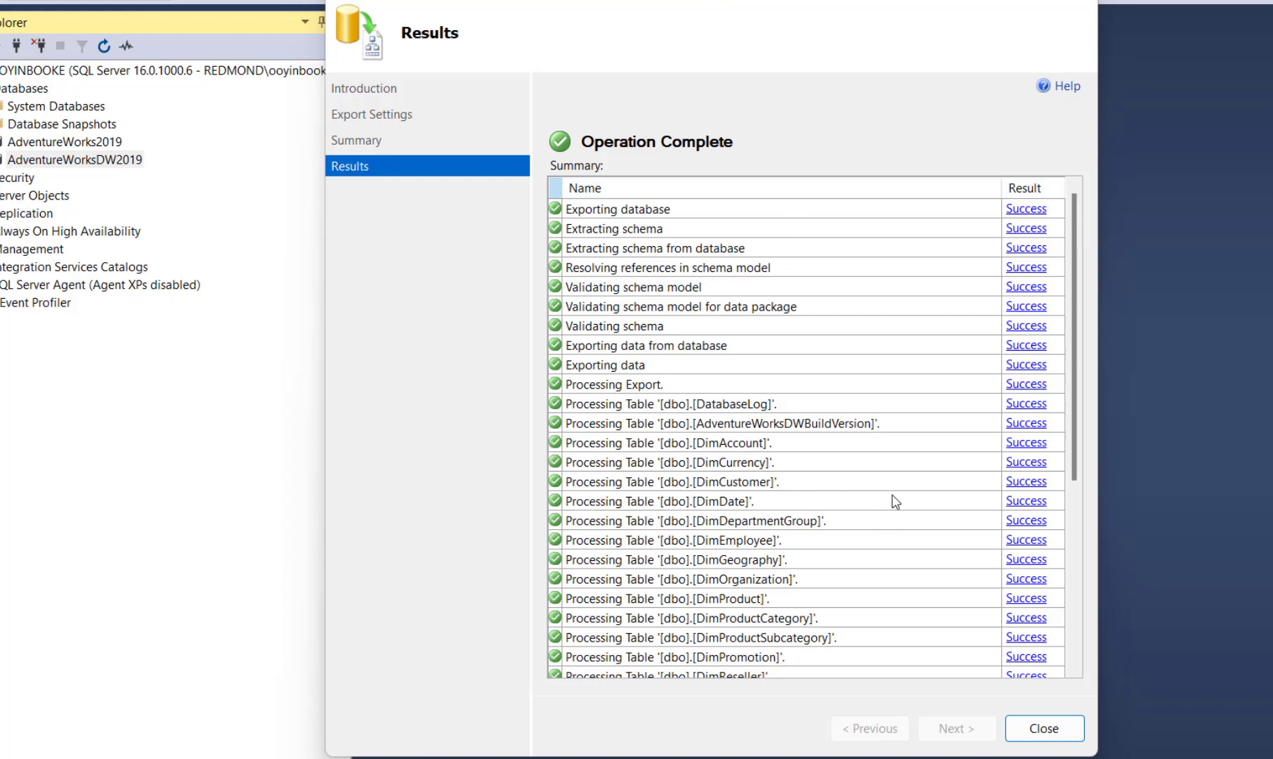
scroll(887, 464, "down", 3)
scroll(869, 453, "up", 1)
scroll(868, 453, "down", 4)
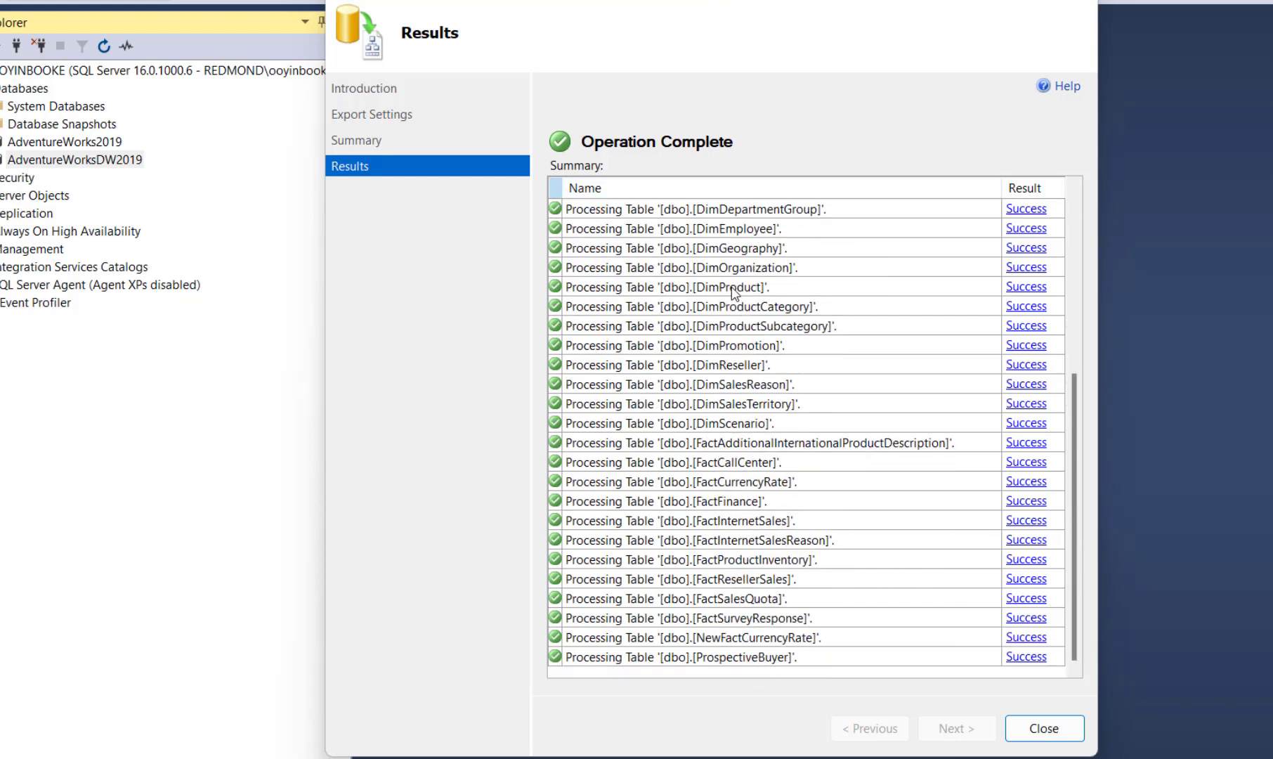
left_click(1040, 724)
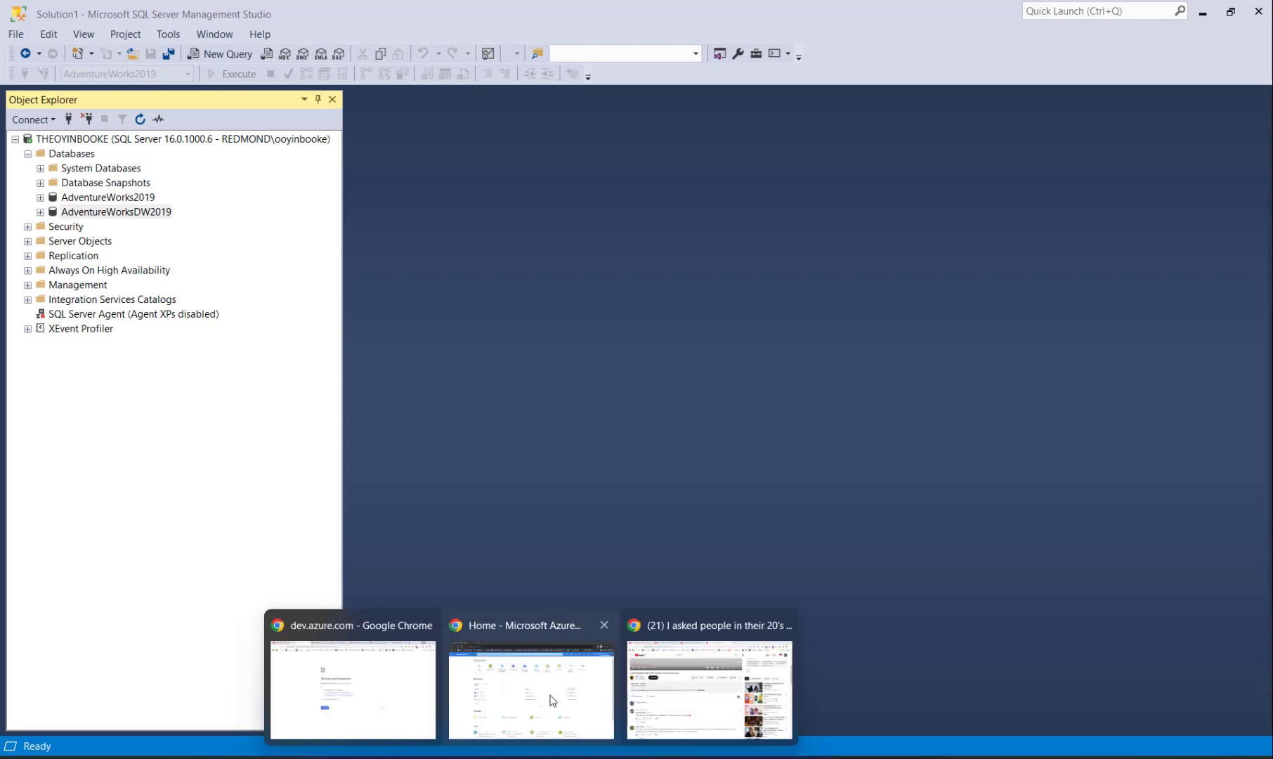
Switch to the Azure portal in Chrome, search the Marketplace for storage account, and start creating Microsoft's Storage account resource.
left_click(534, 682)
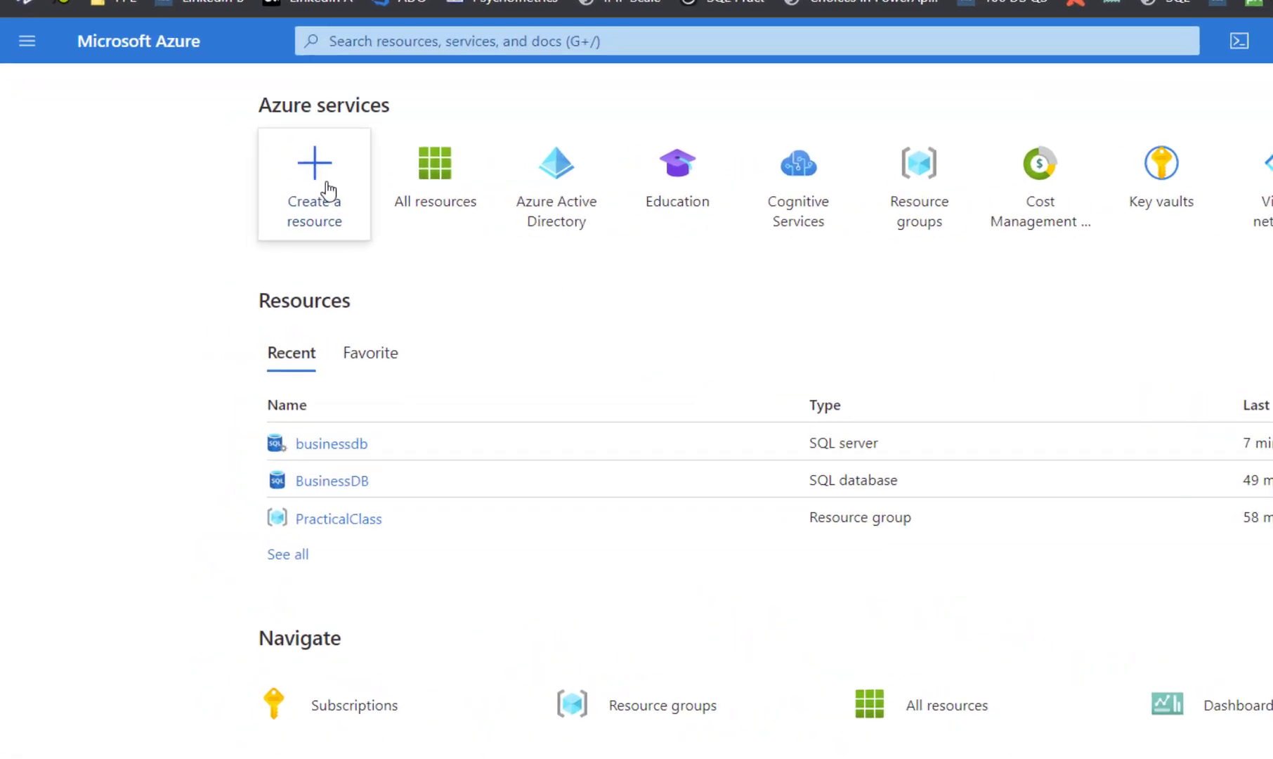
left_click(360, 184)
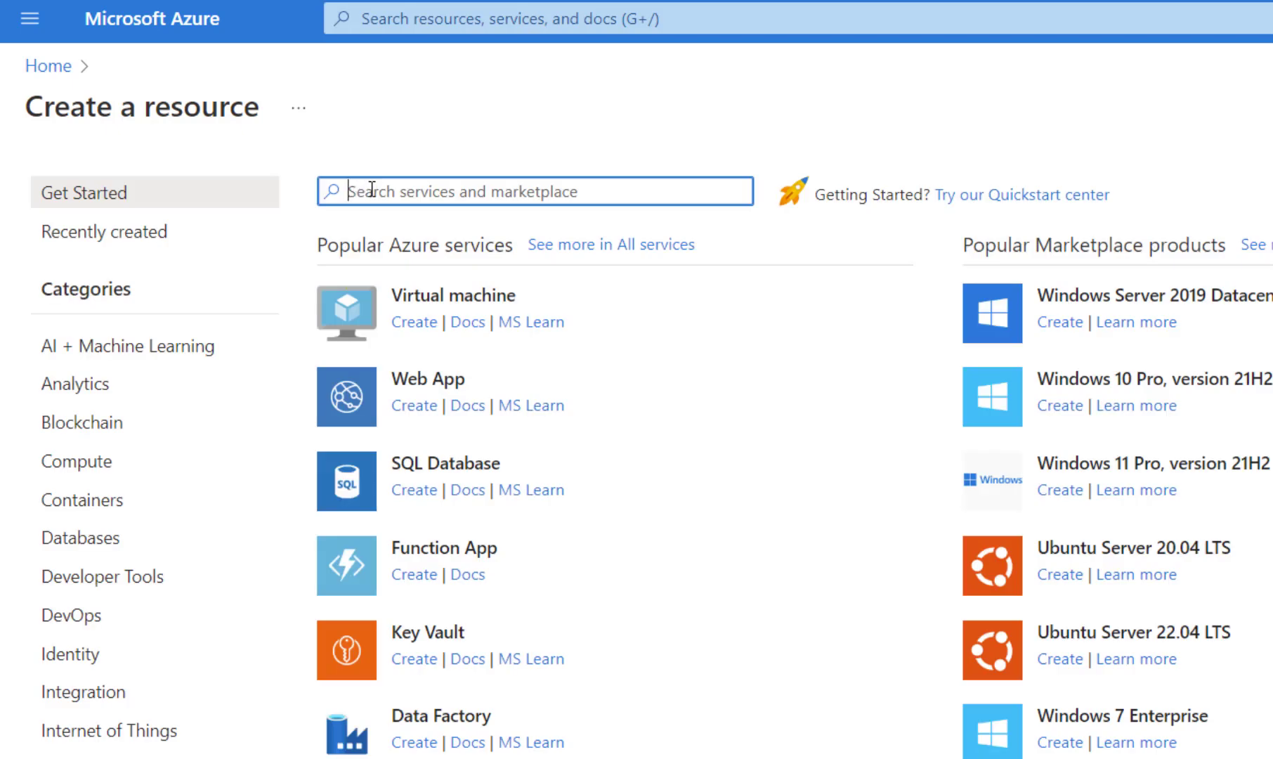
type("s")
key("BackSpace")
type("sto")
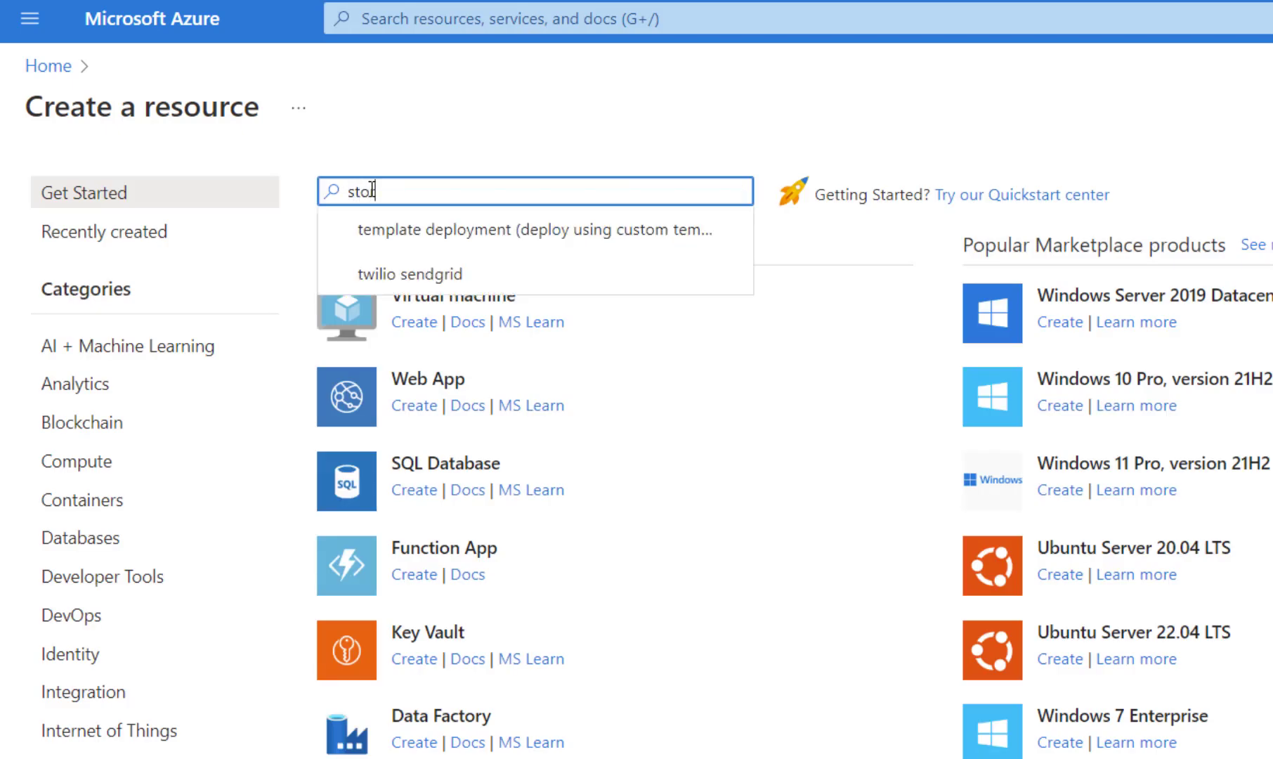
type("re")
left_click(406, 233)
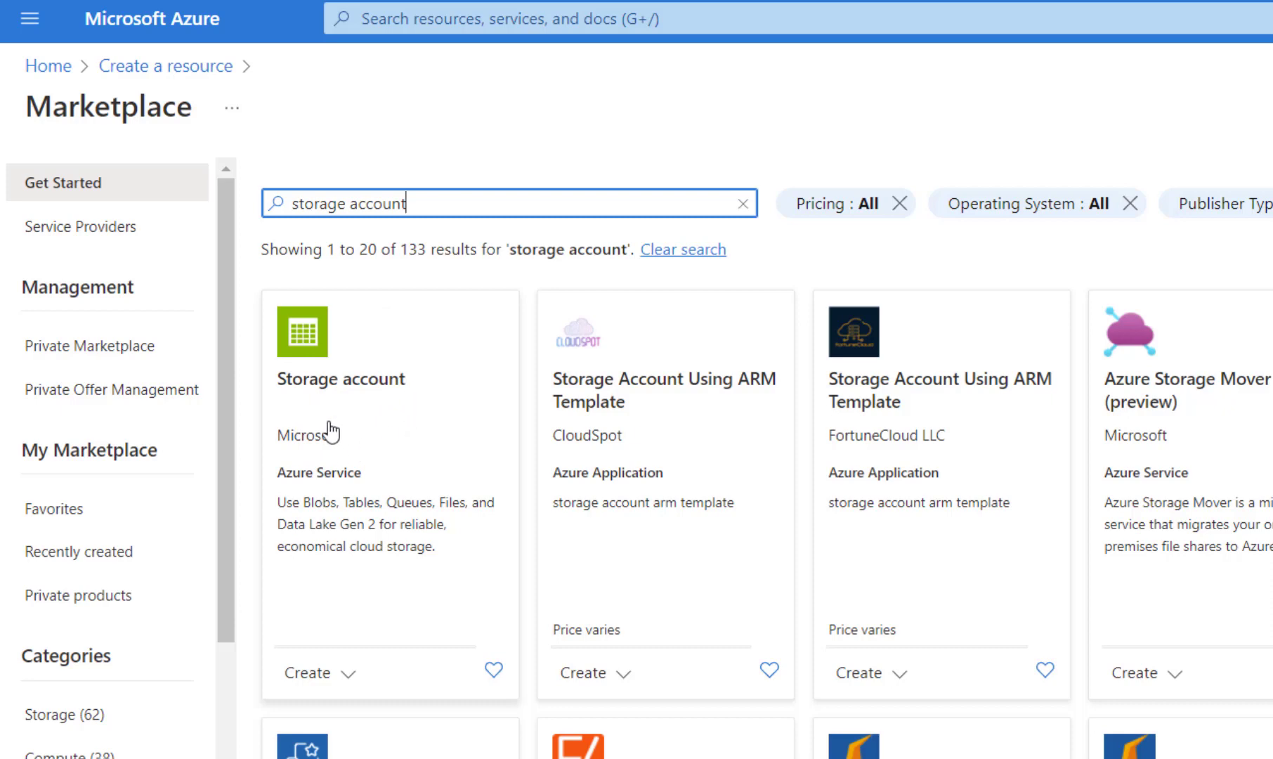
left_click(331, 680)
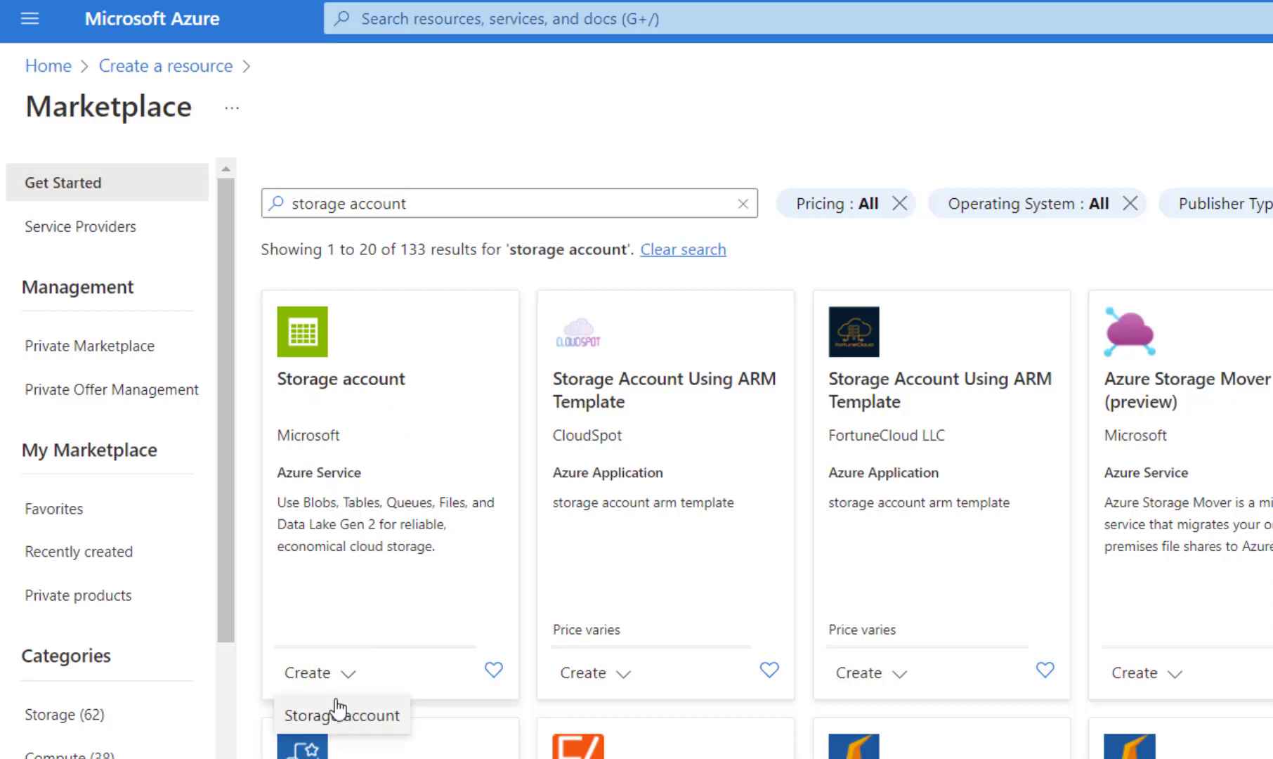
left_click(341, 714)
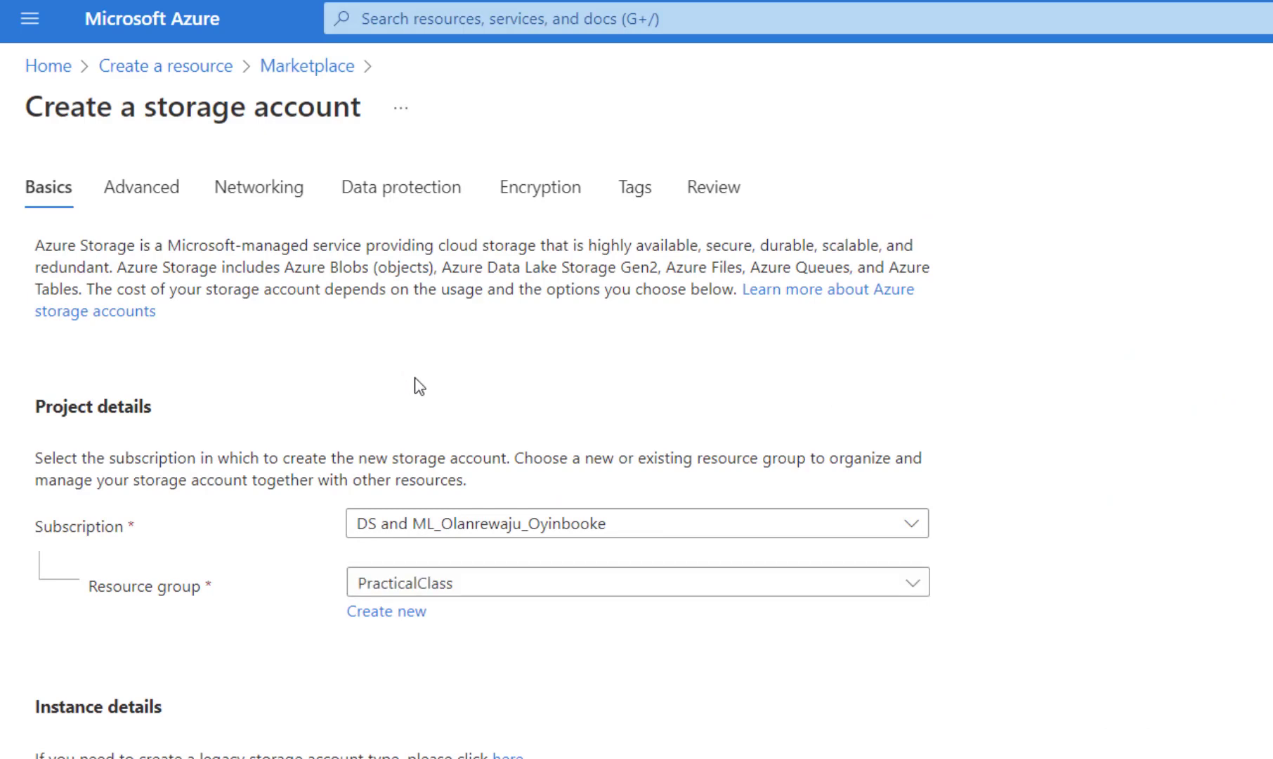
Name the storage account businessdbstorage and set its region to (Europe) West Europe.
scroll(418, 384, "down", 3)
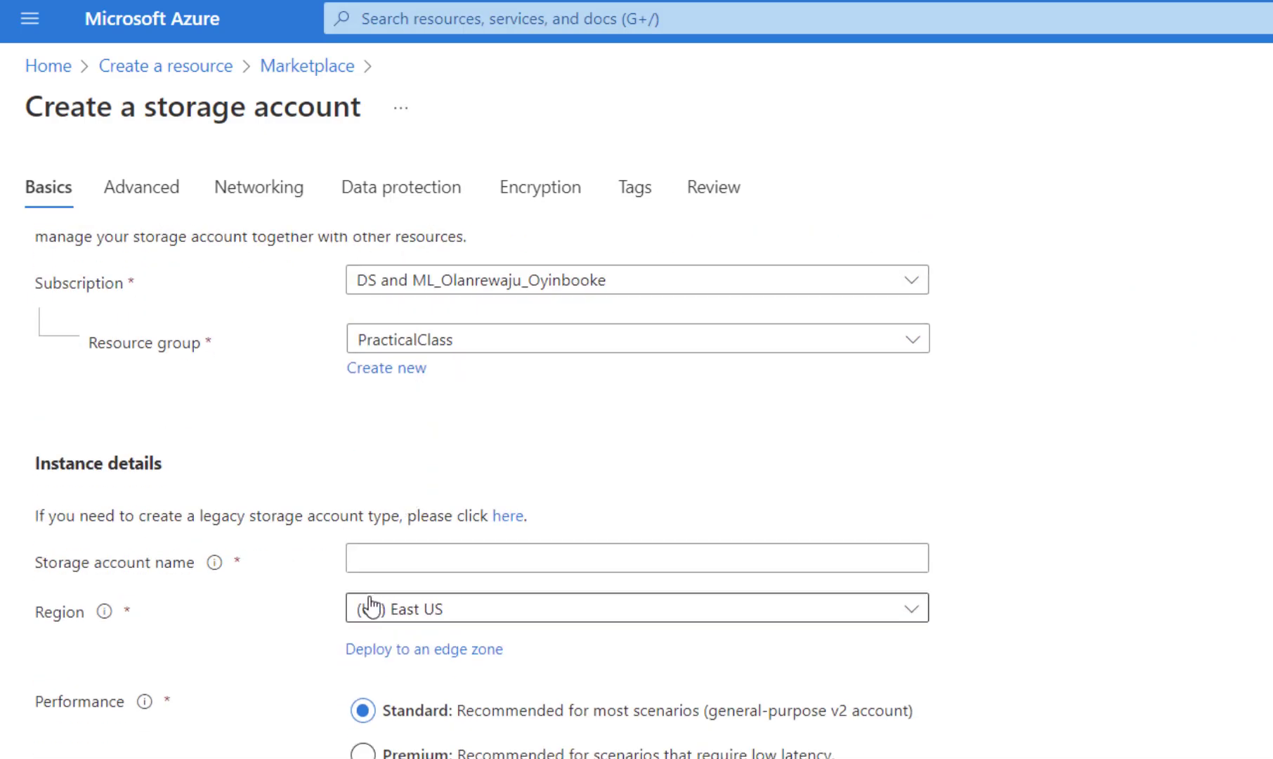
left_click(457, 555)
type("busin")
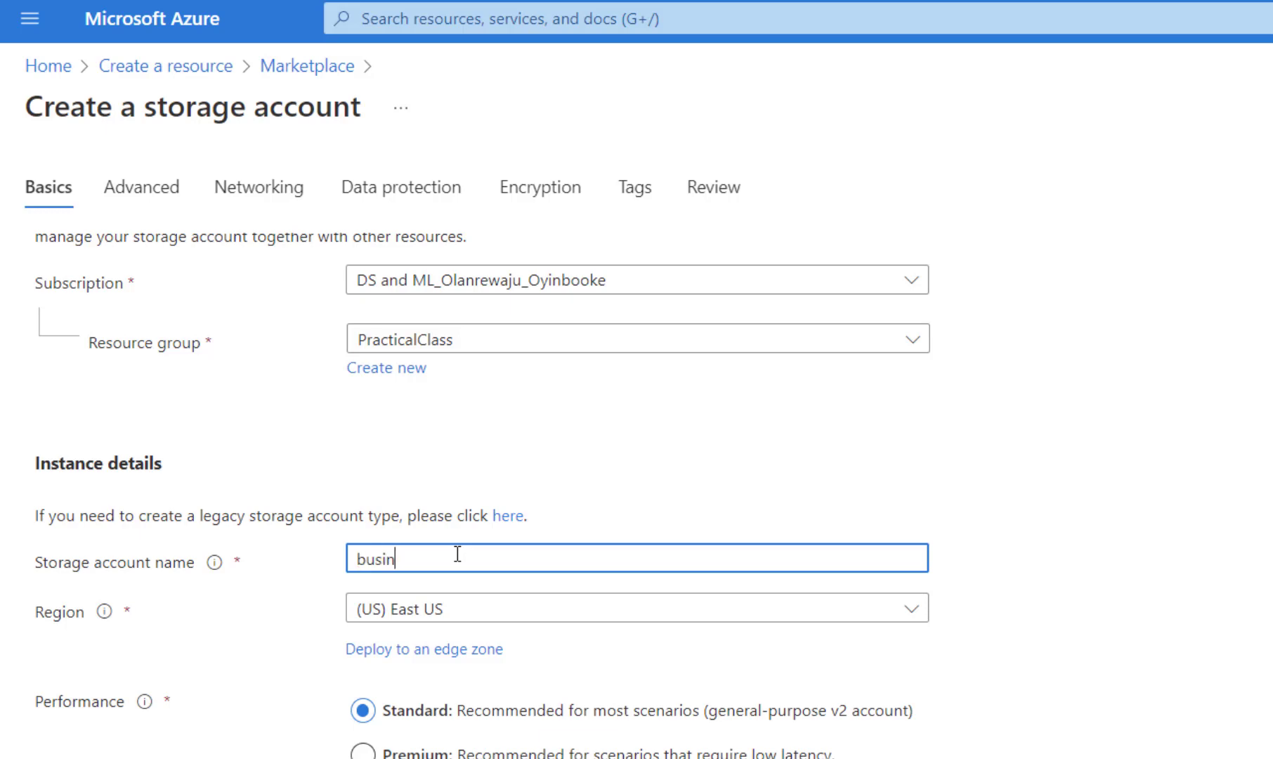
type("essdbstorage")
left_click(481, 614)
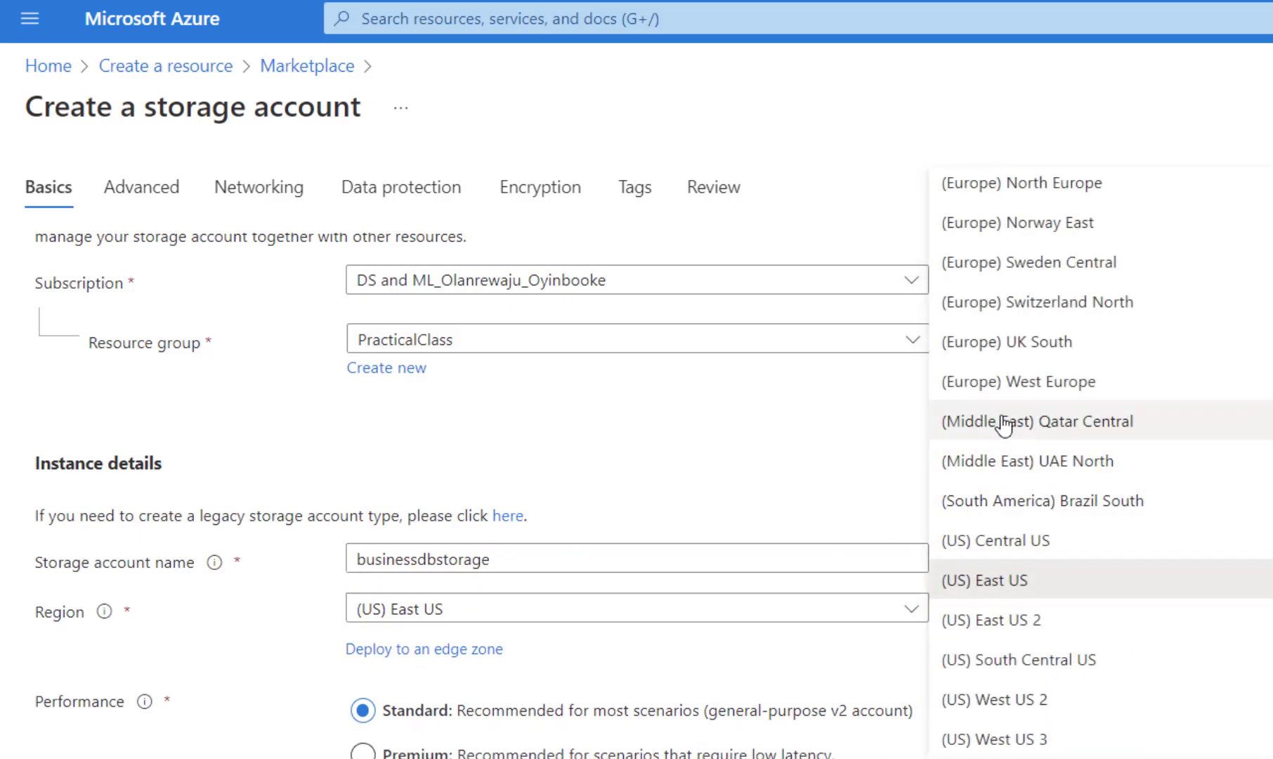
left_click(1066, 391)
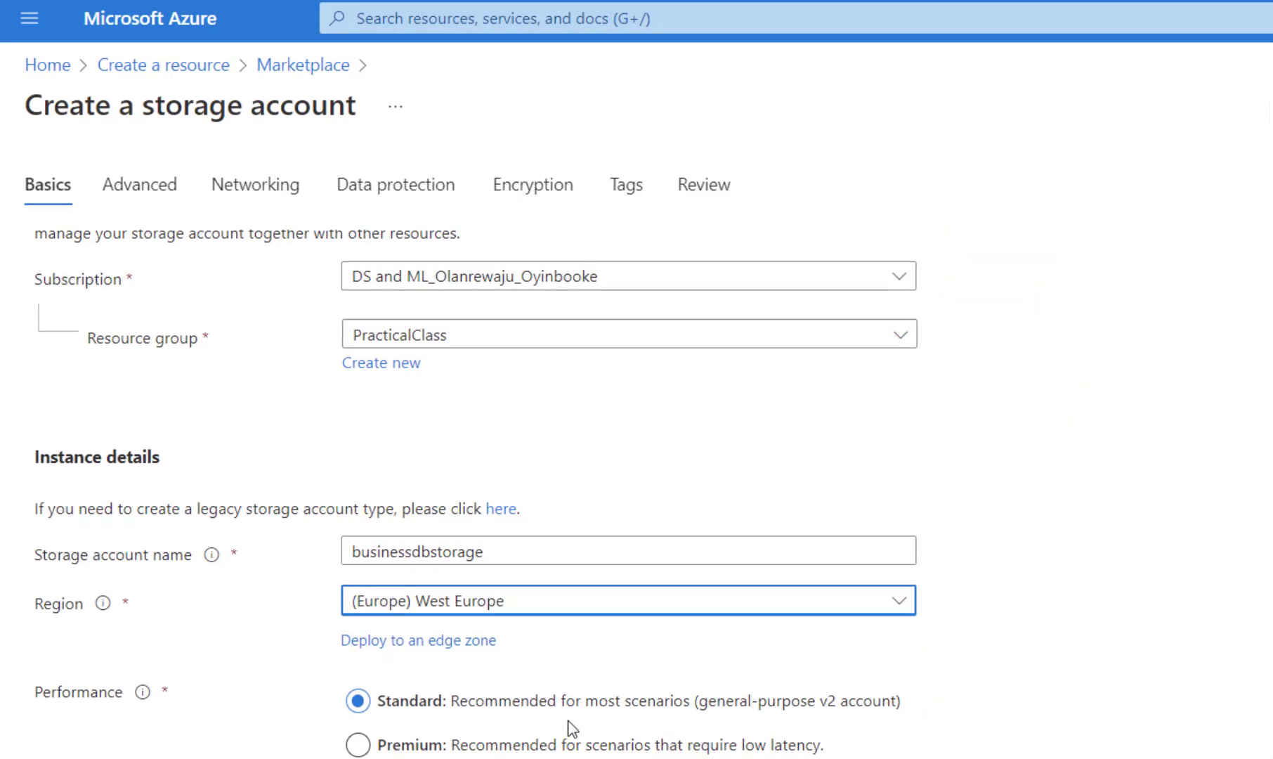
Check the storage account's advanced security and Data Lake Storage Gen2 options, and go through its review summary.
left_click(63, 723)
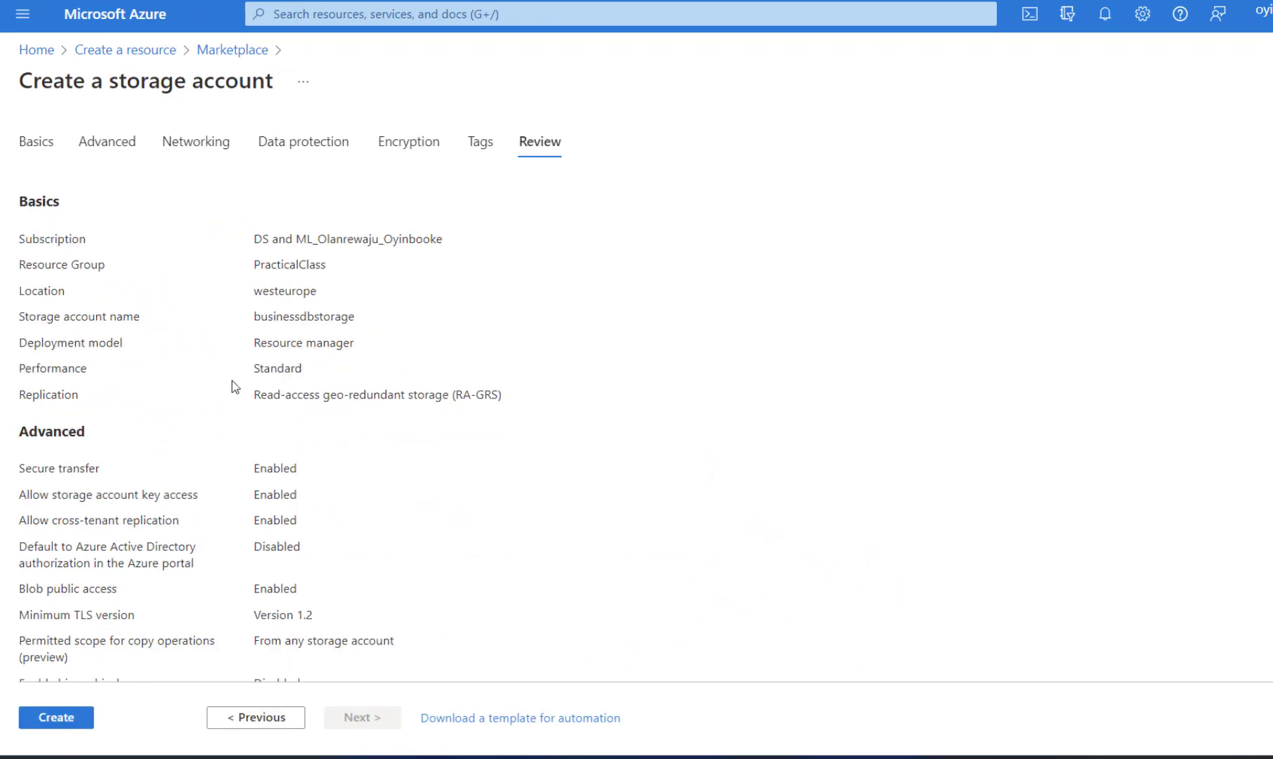
left_click(102, 145)
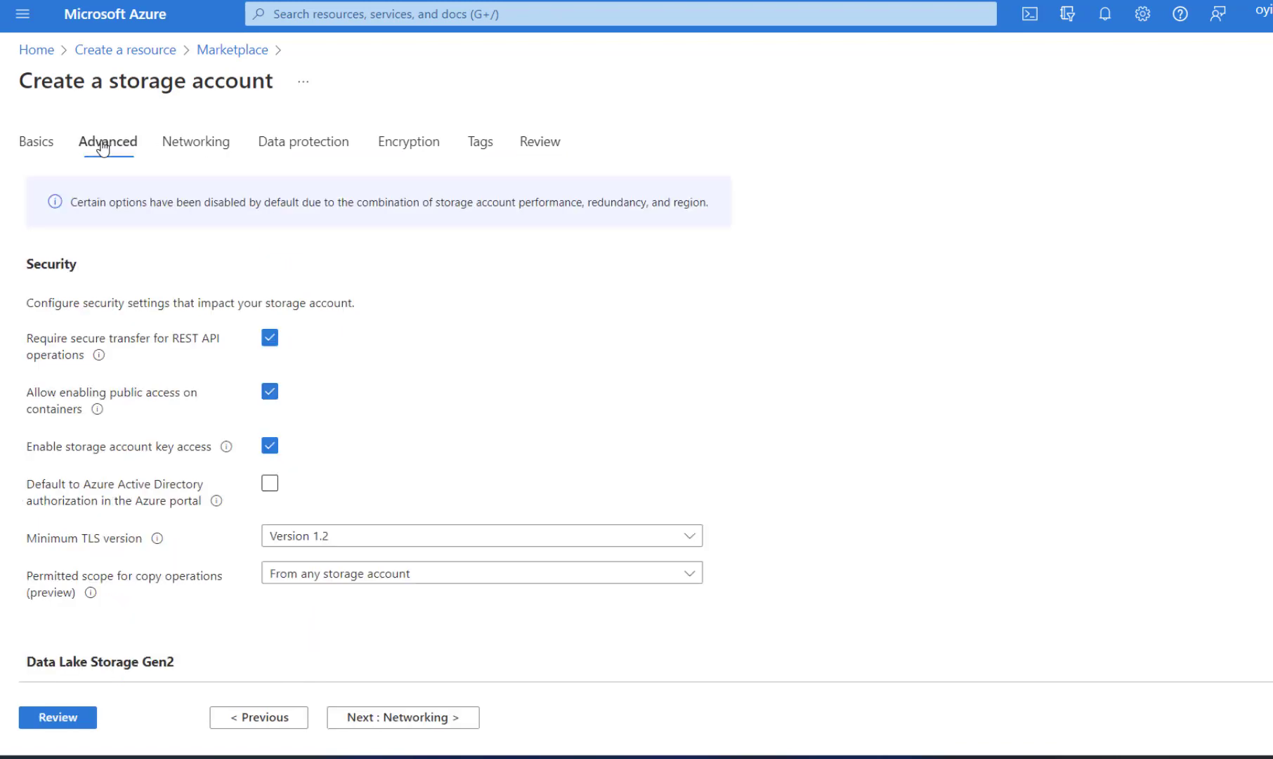
scroll(371, 341, "down", 4)
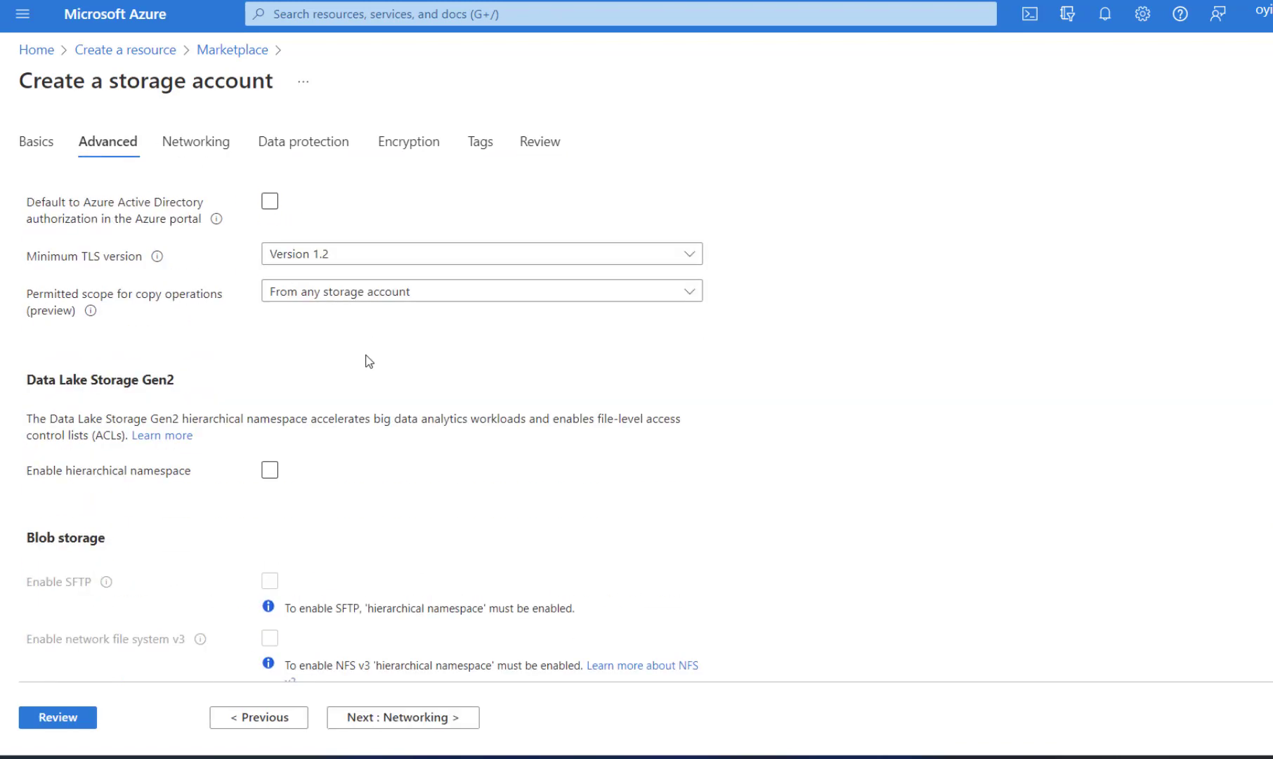
left_click(269, 469)
scroll(304, 372, "up", 4)
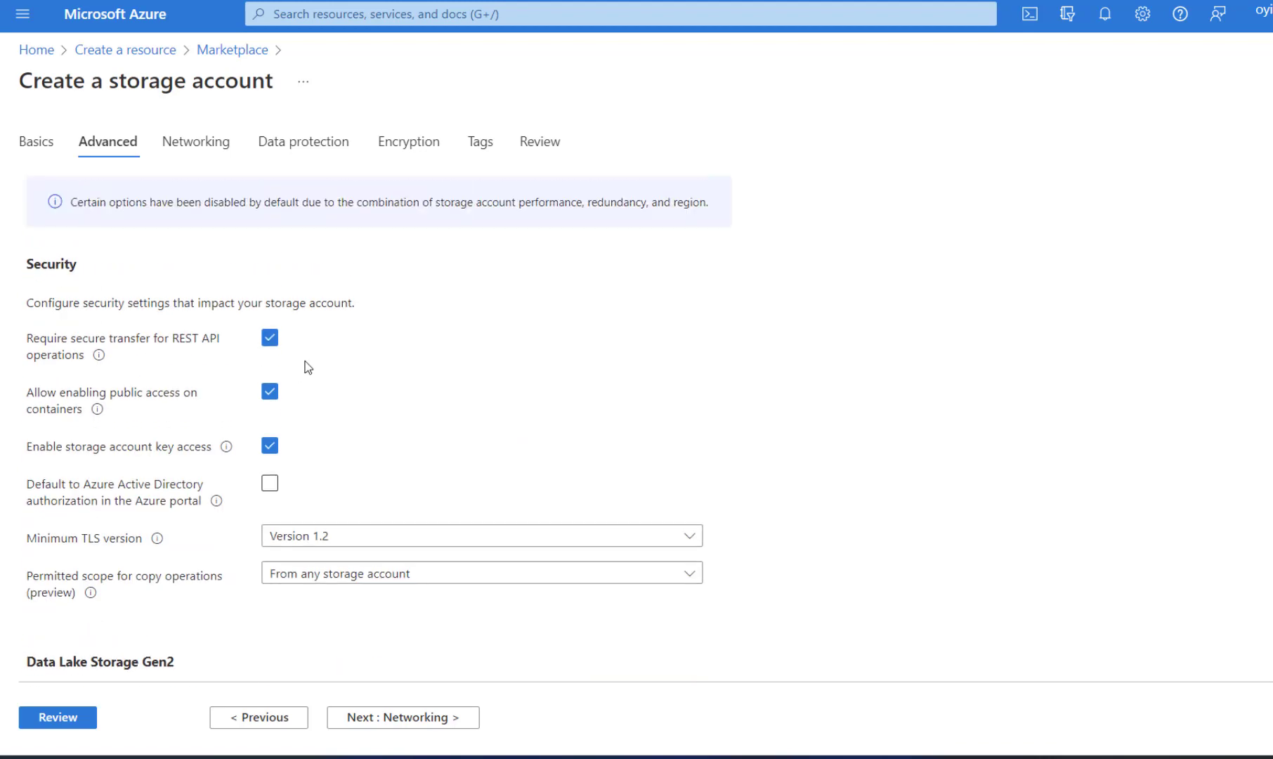
left_click(538, 141)
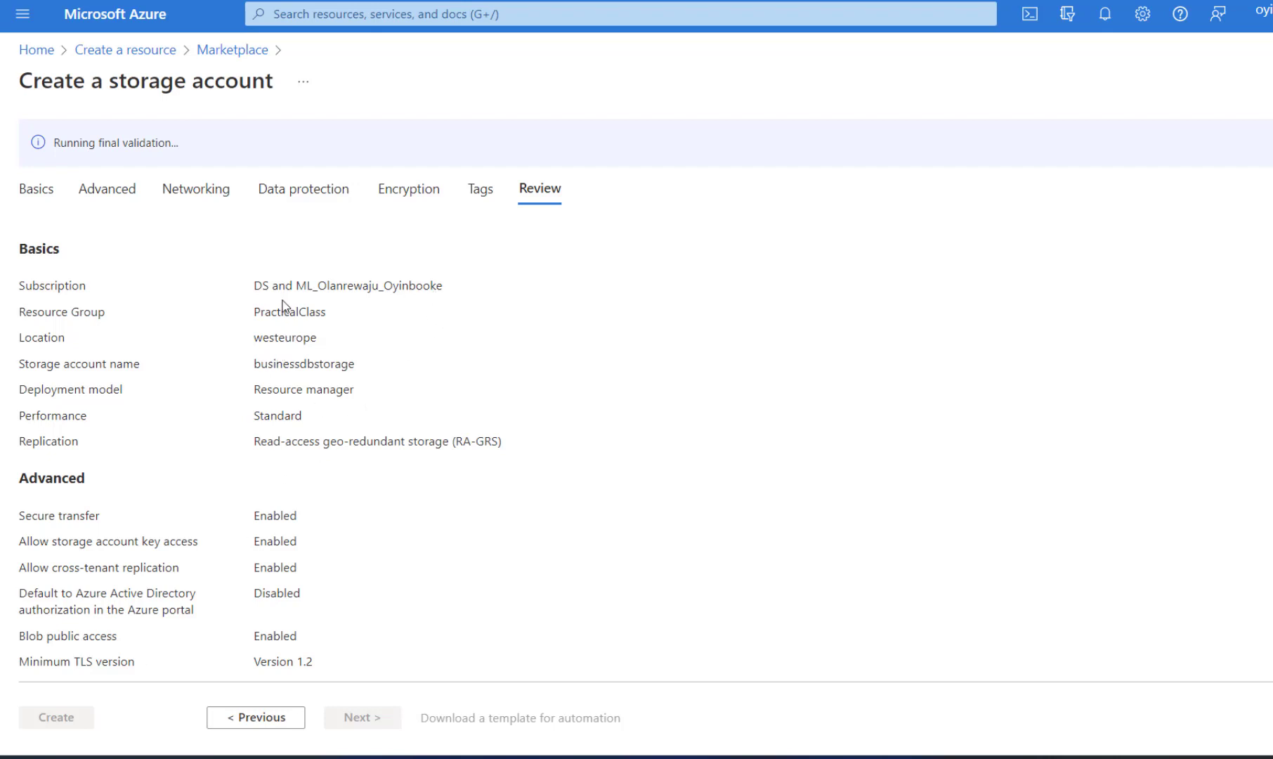
scroll(284, 302, "down", 4)
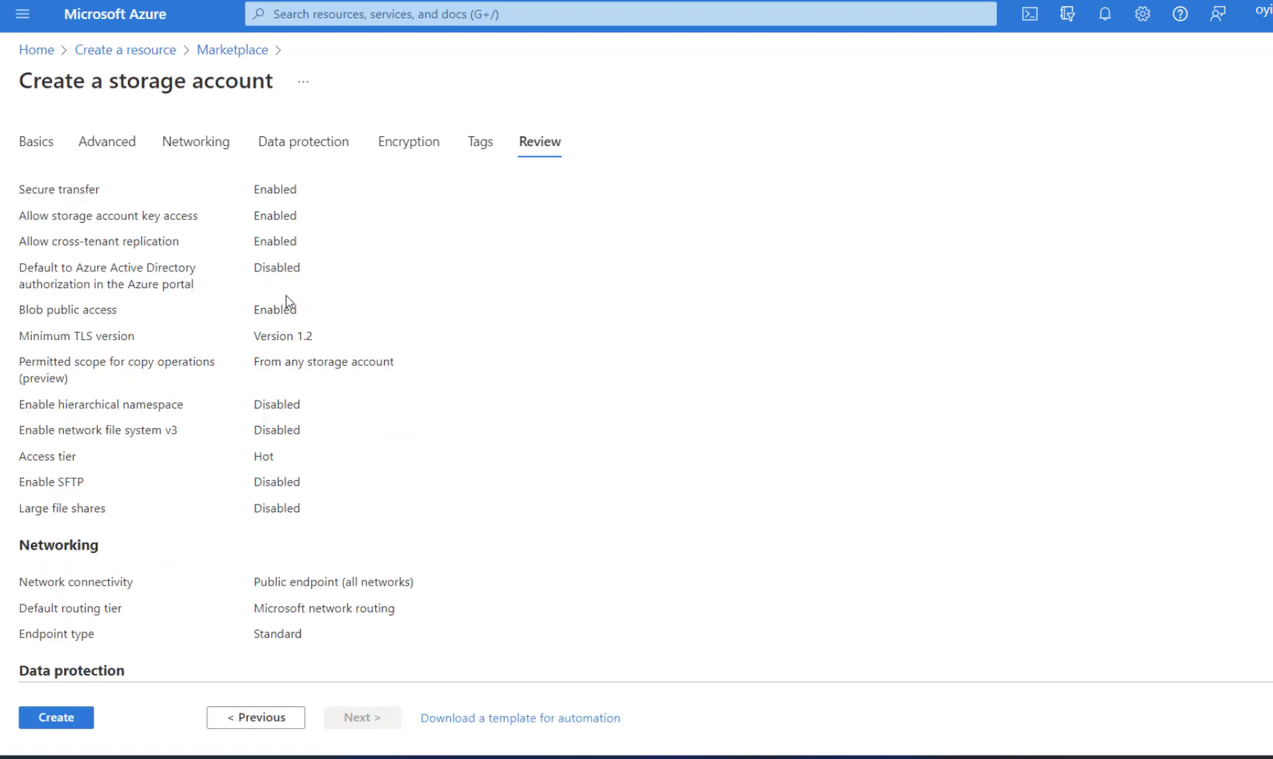
Create the reviewed storage account, go to the deployed resource, and open its containers.
left_click(70, 728)
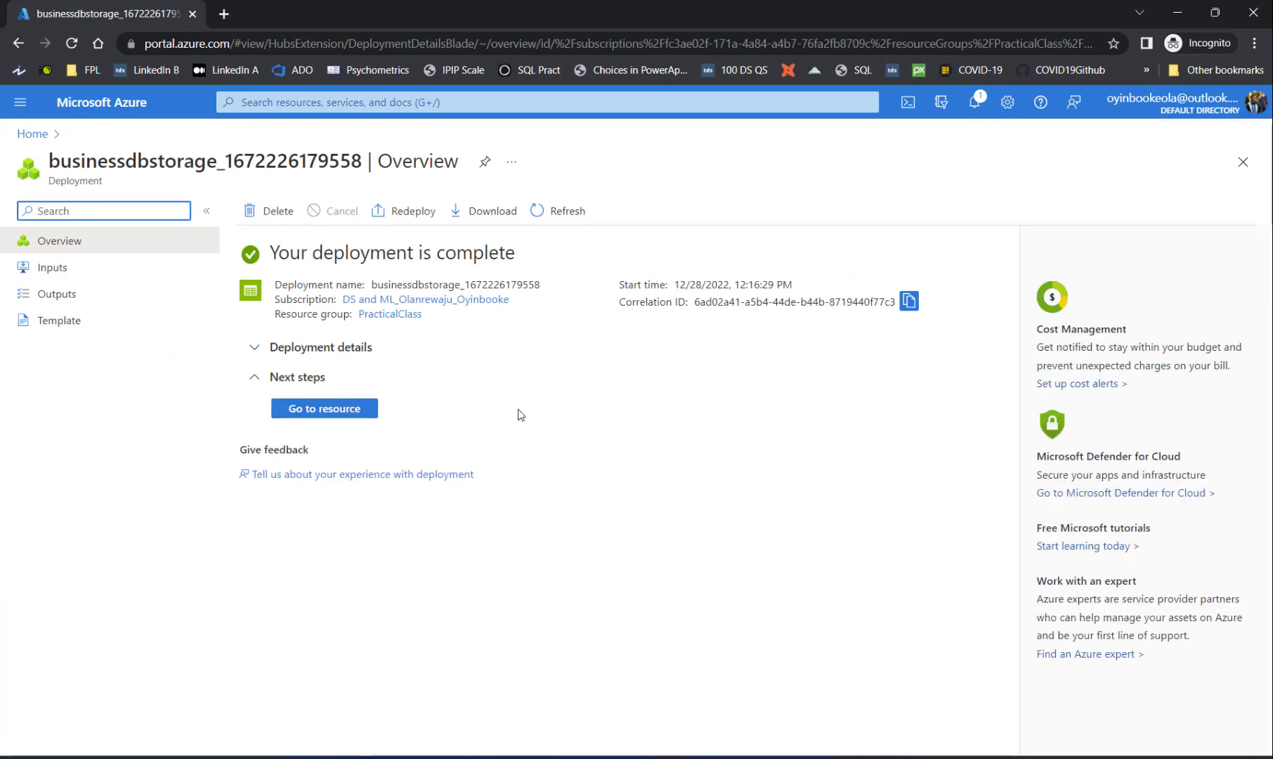
left_click(323, 410)
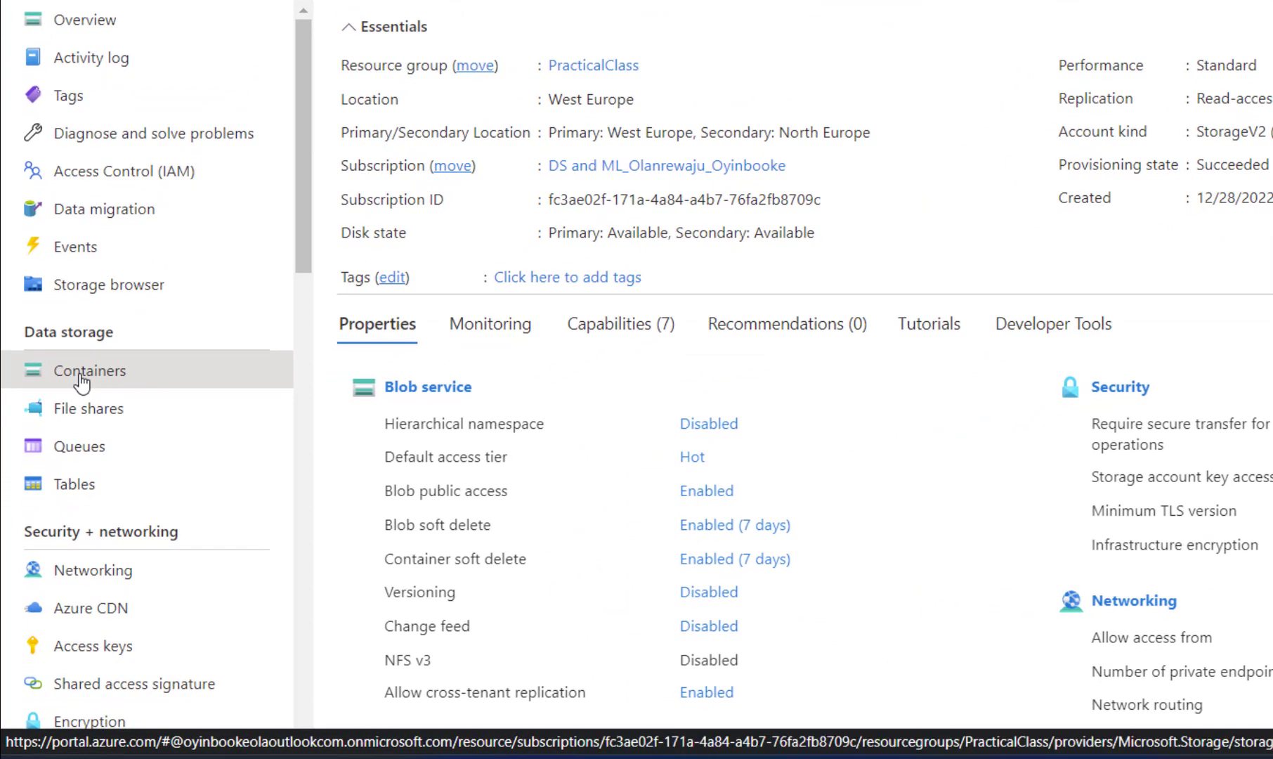
left_click(81, 376)
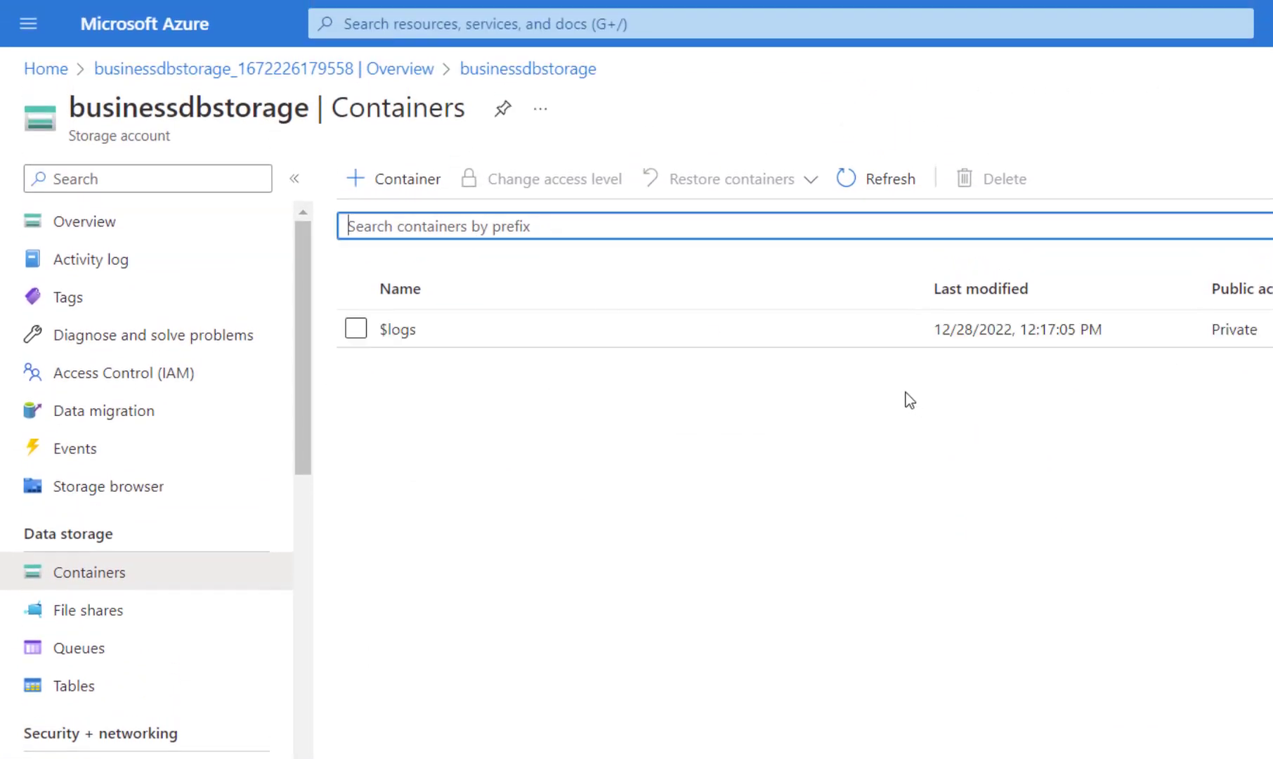
Create a container named businessdb in the storage account, with the public access level Private (no anonymous access).
left_click(391, 181)
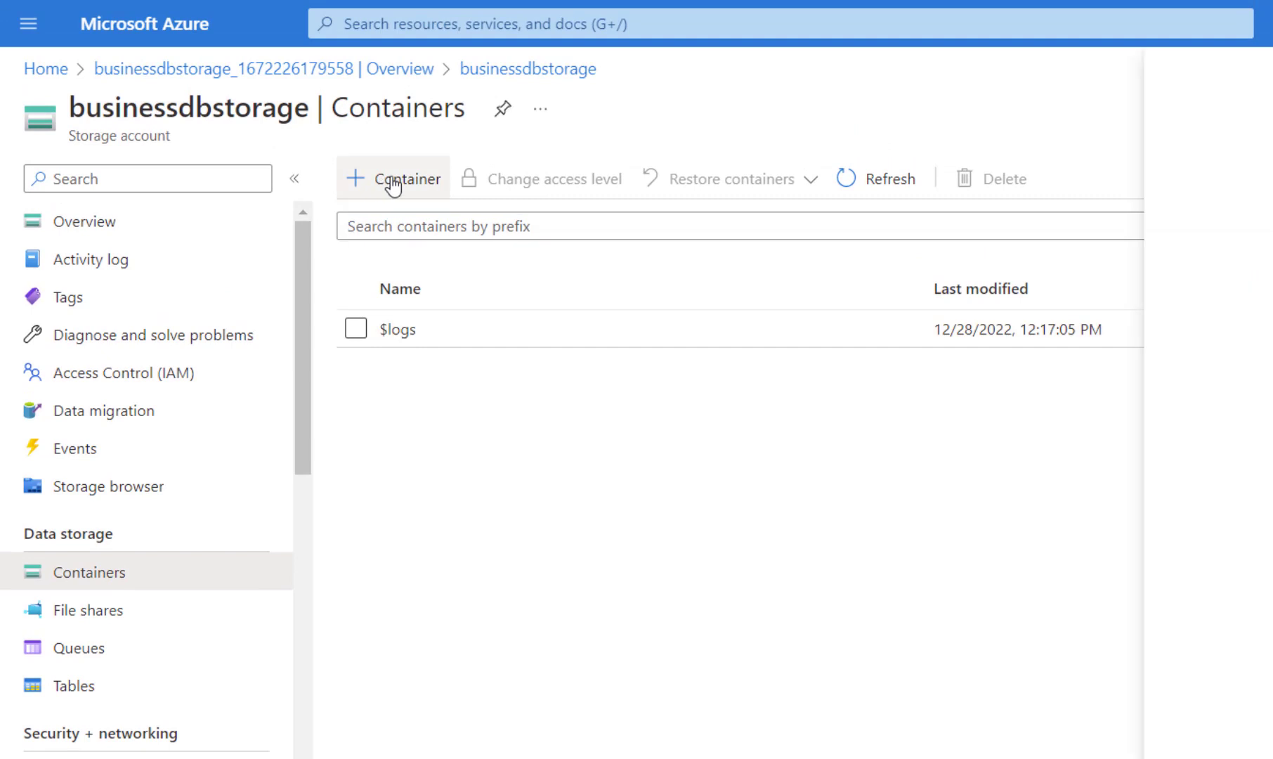
type("b")
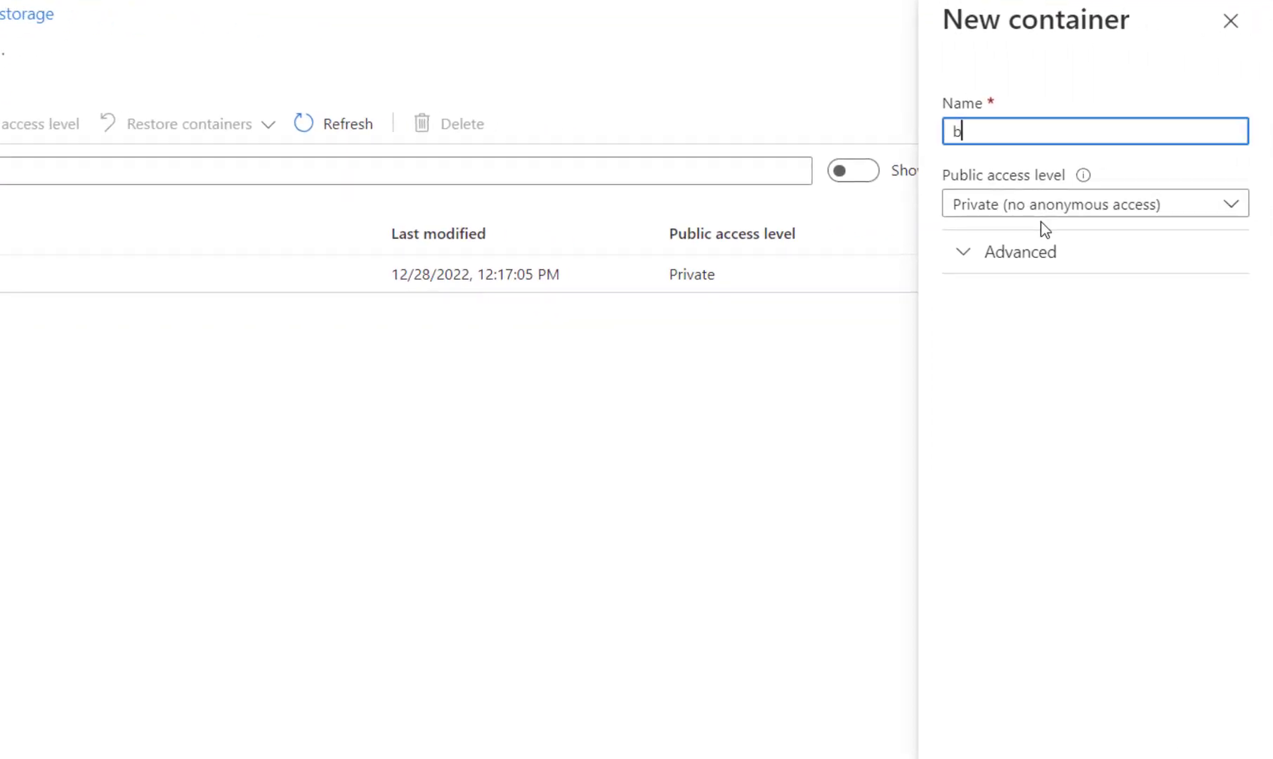
type("usinessdb")
left_click(1105, 208)
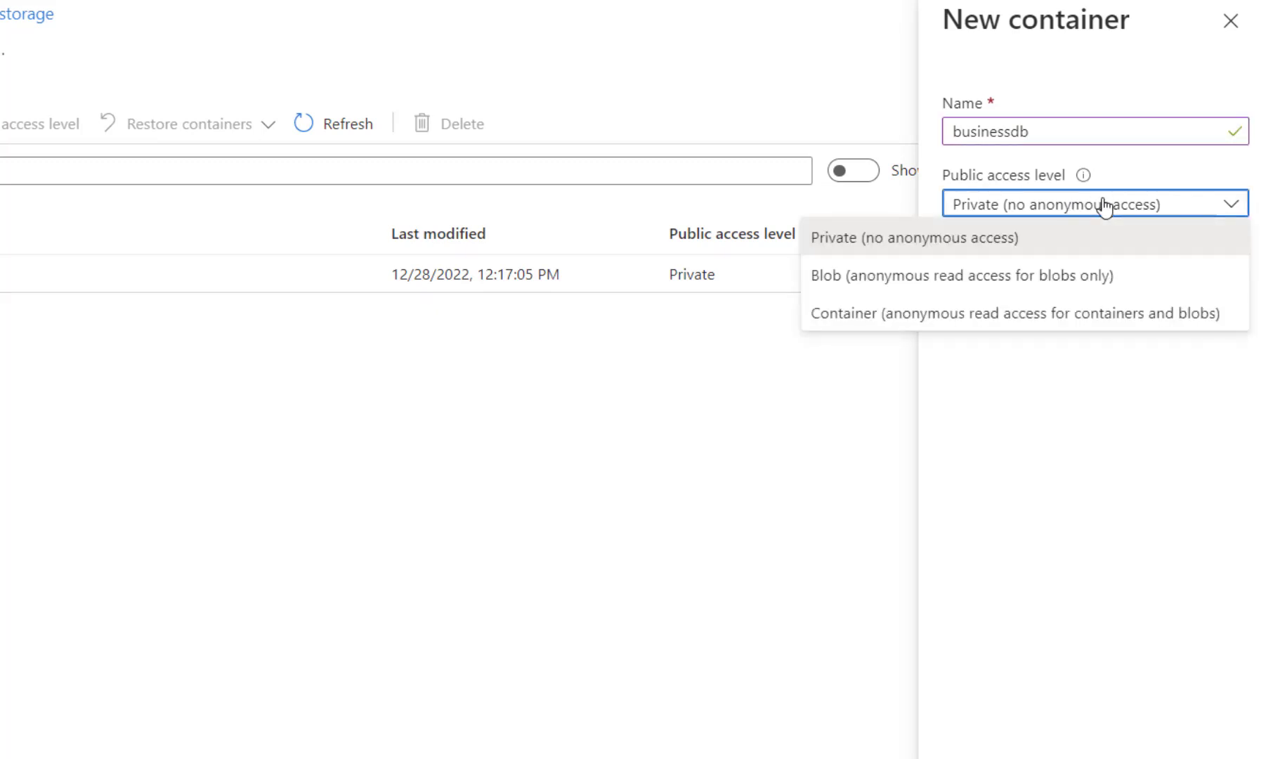
left_click(1105, 207)
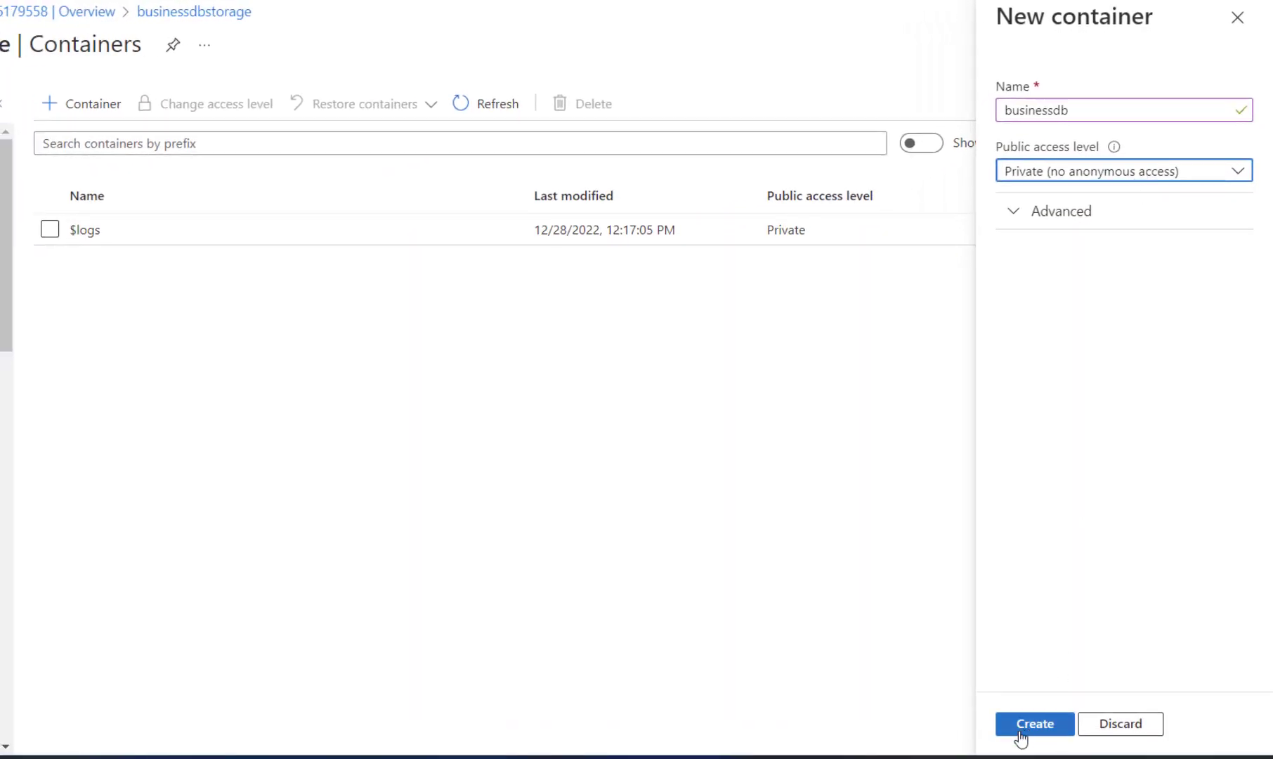
left_click(1035, 727)
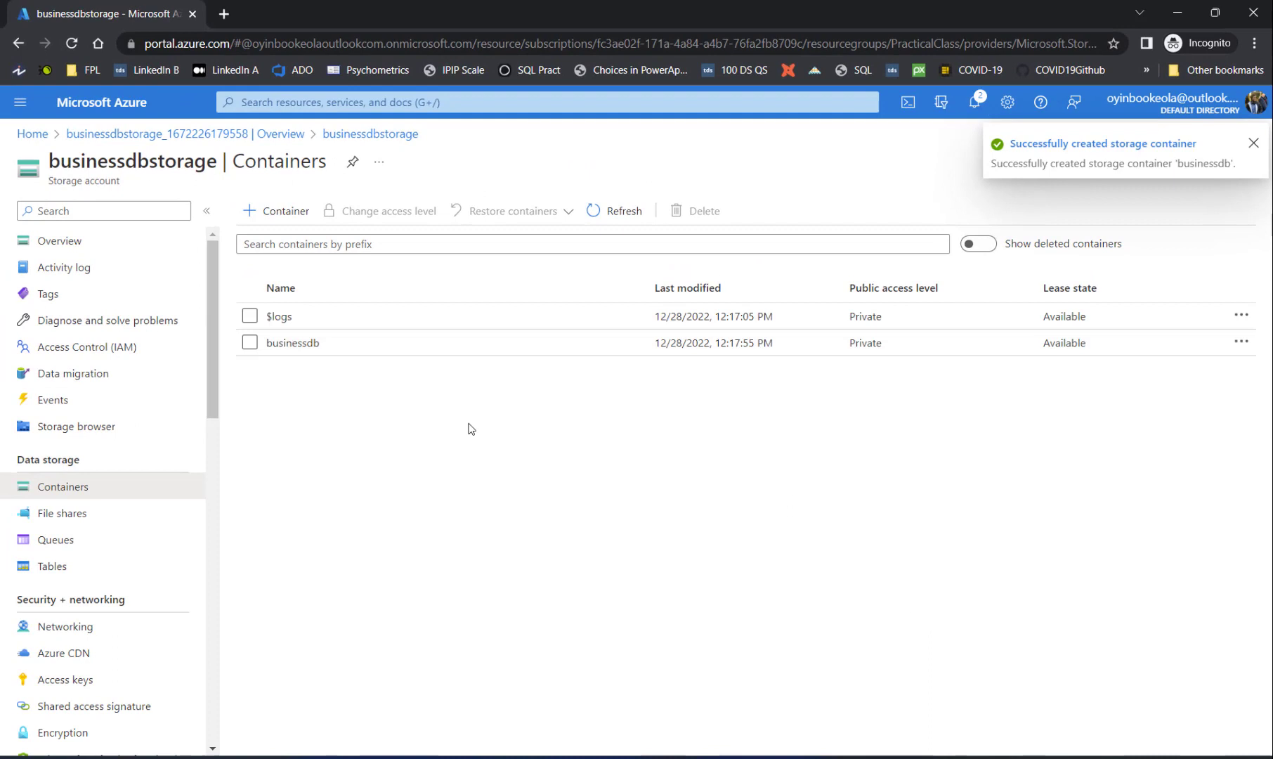
Upload BusinessDB2019.bacpac and BusinessDBDW2019.bacpac from the Desktop folder to the businessdb container.
left_click(310, 344)
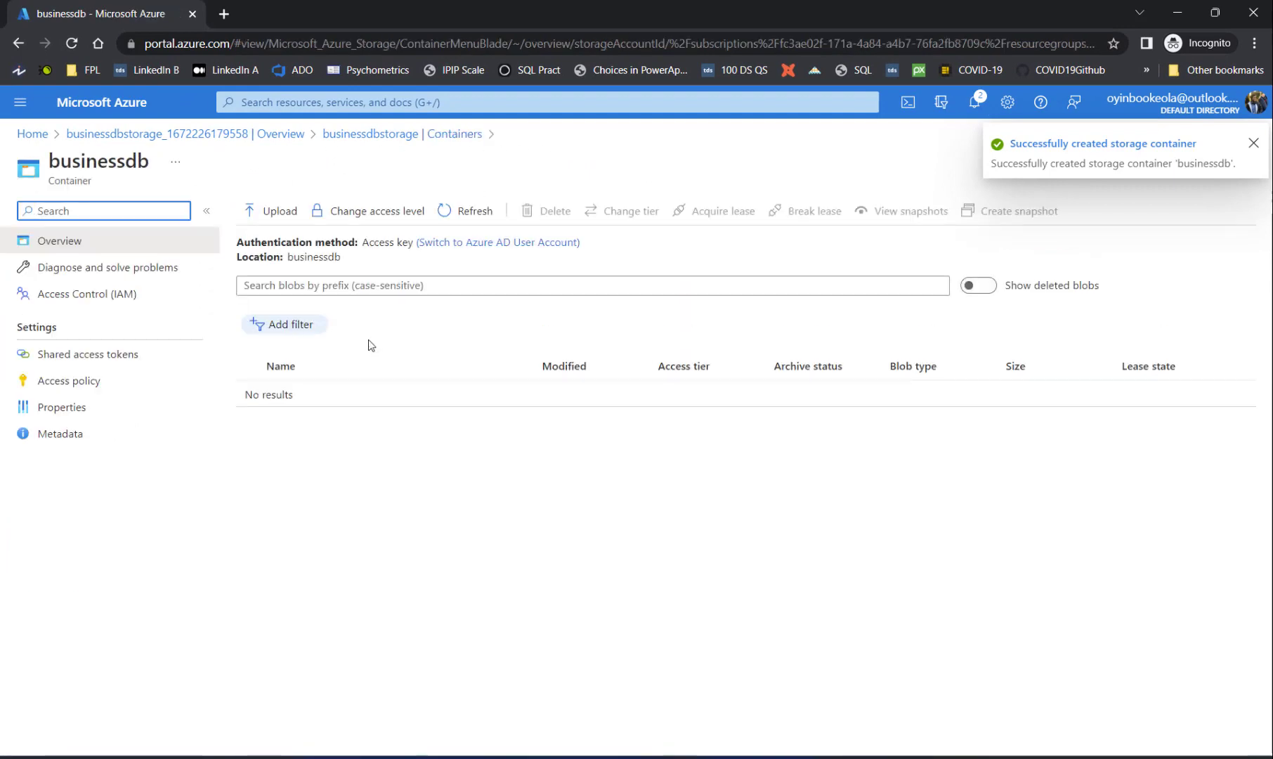
left_click(283, 212)
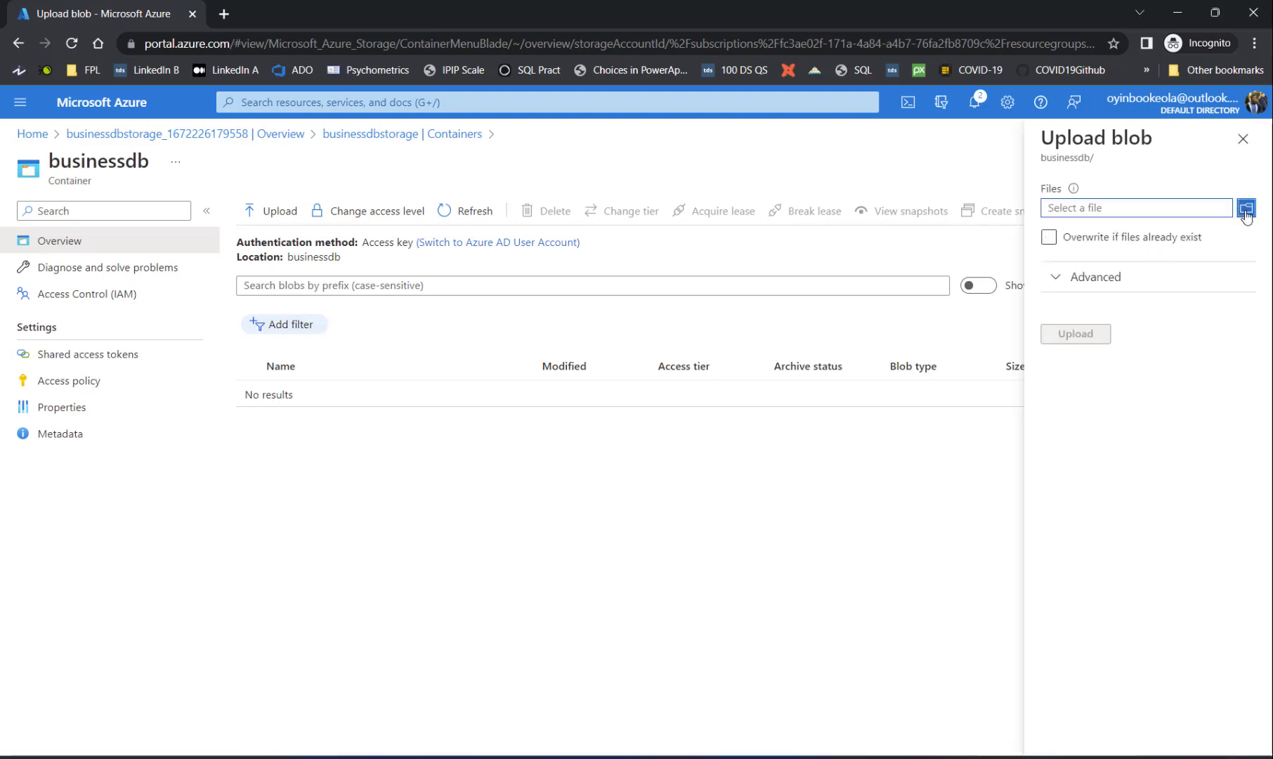
left_click(1245, 214)
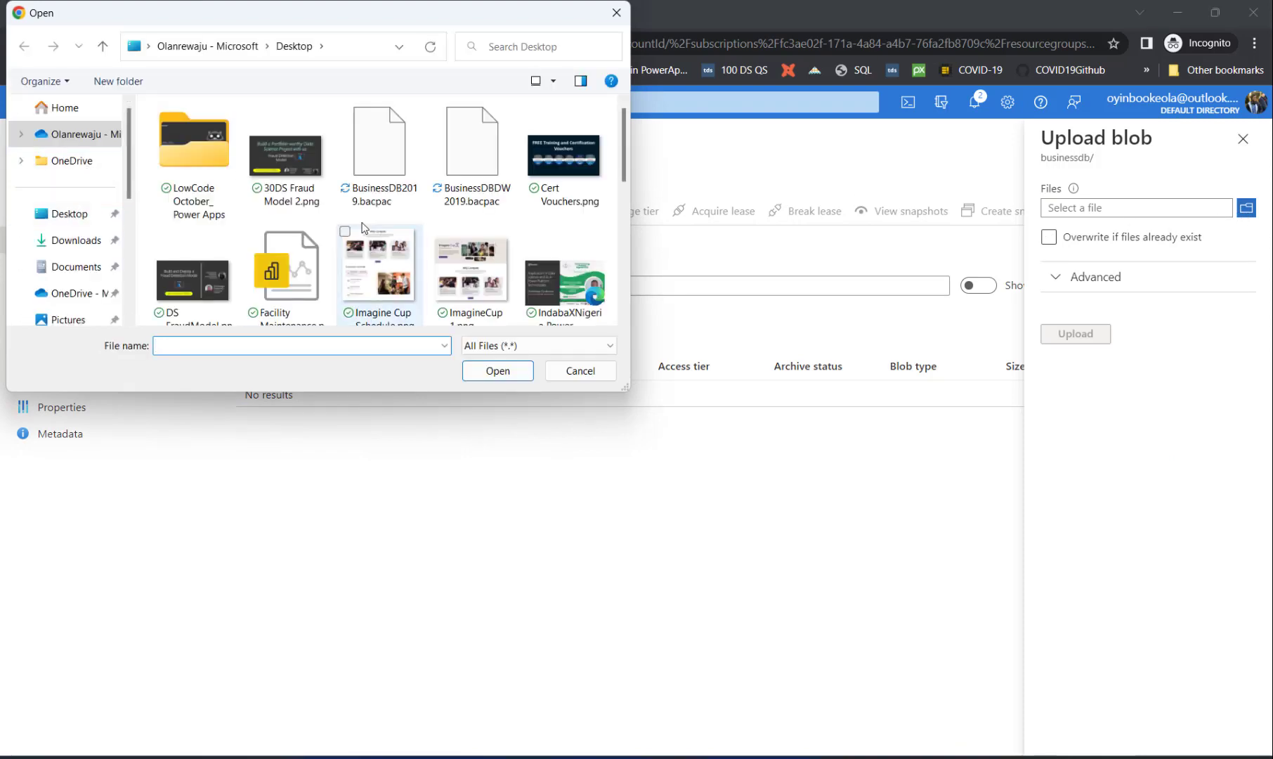
left_click(392, 164)
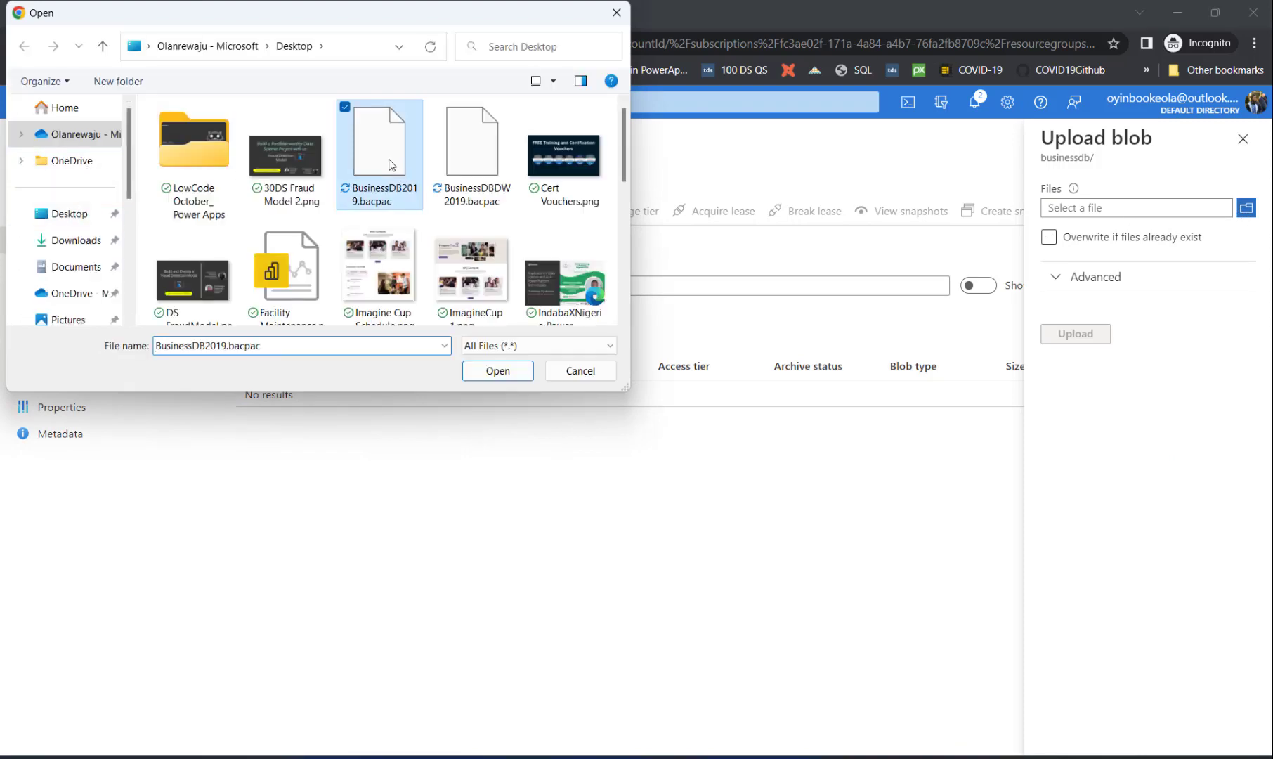
left_click(470, 162, "ctrl")
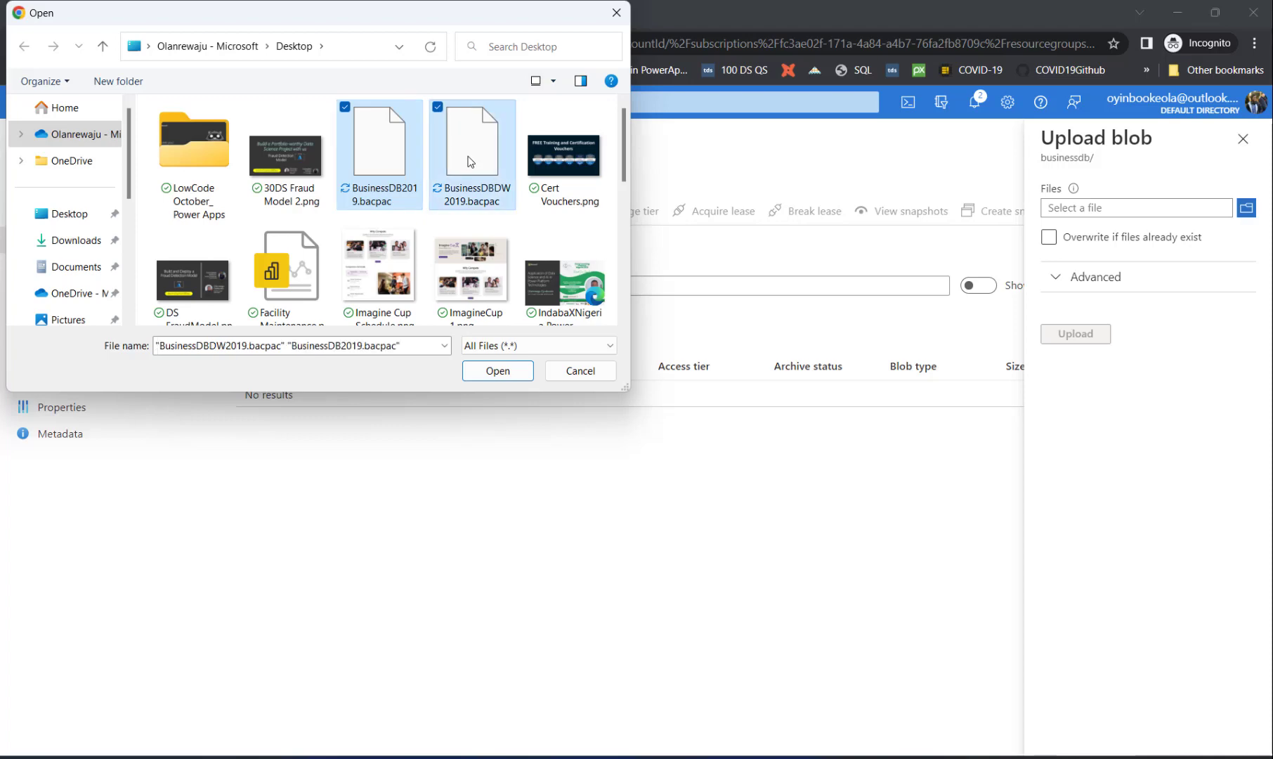
left_click(499, 371)
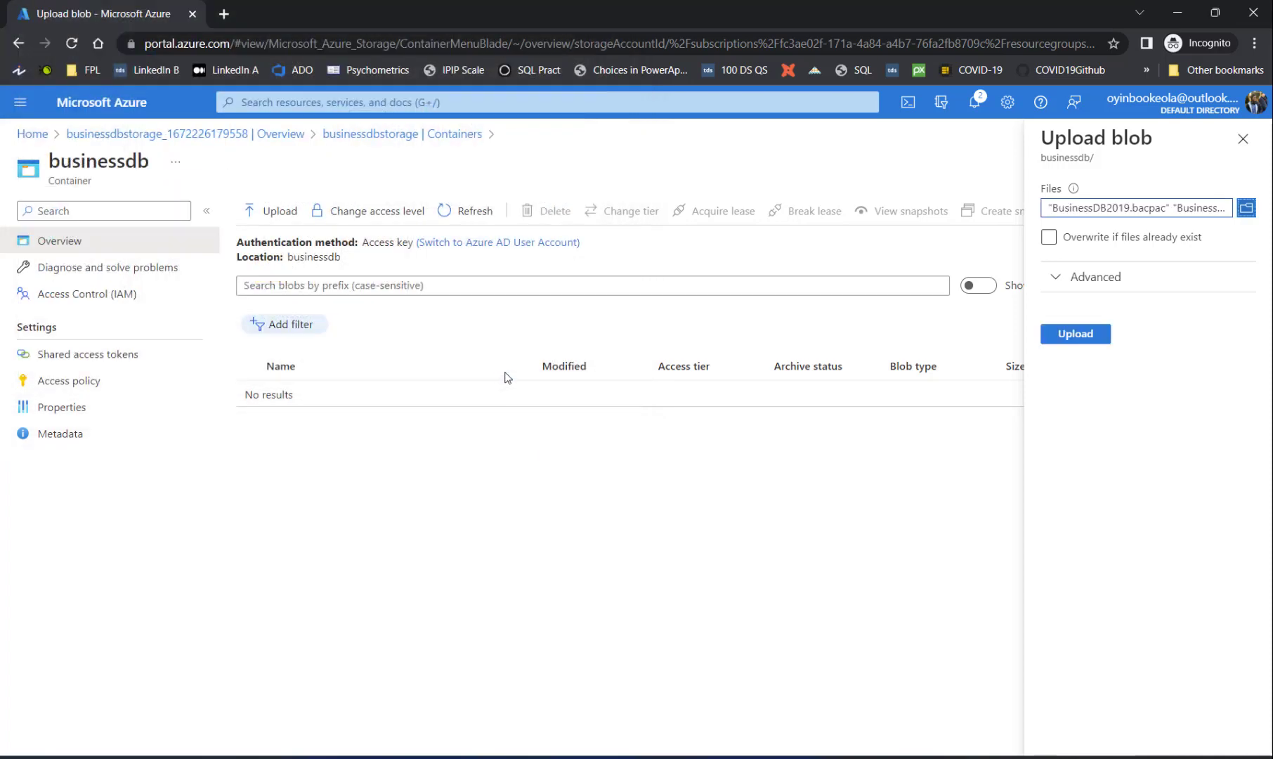
left_click(1079, 342)
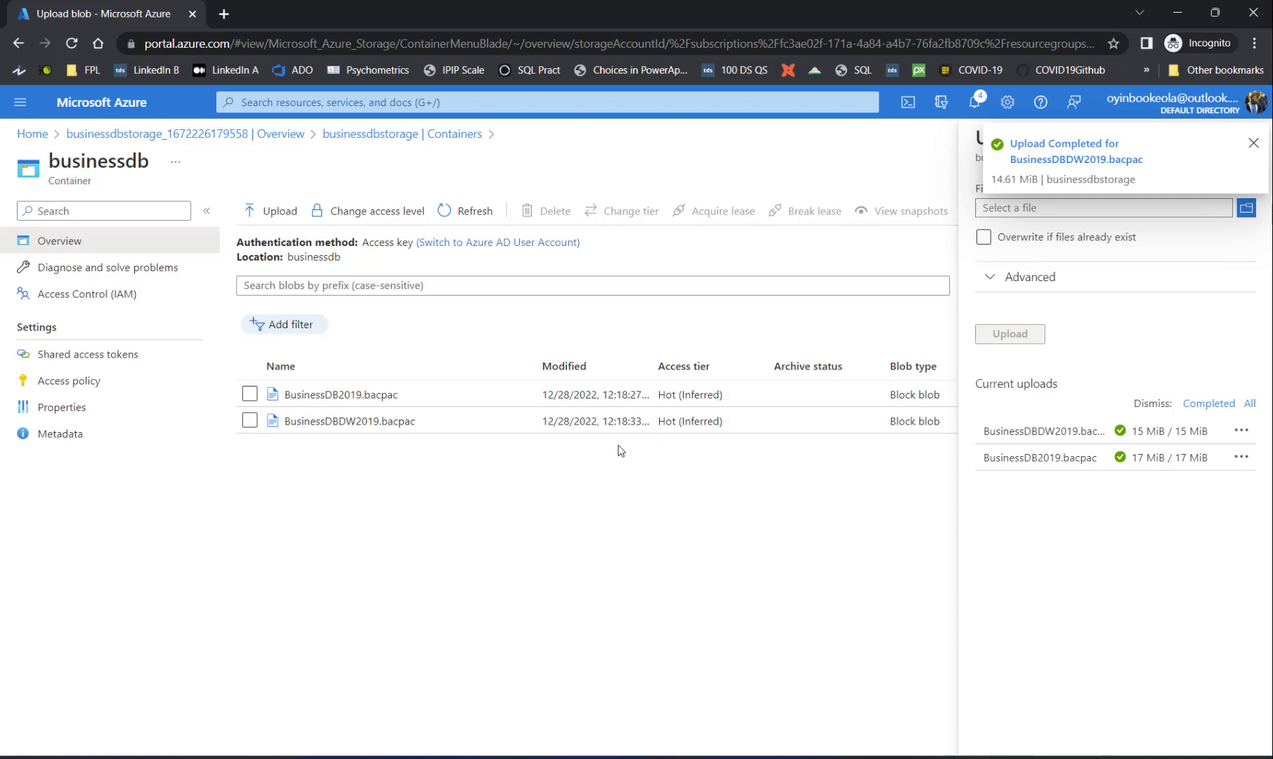
Start a database import on the businessdb SQL server, using BusinessDB2019.bacpac from the businessdb container in businessdbstorage as the backup.
left_click(45, 135)
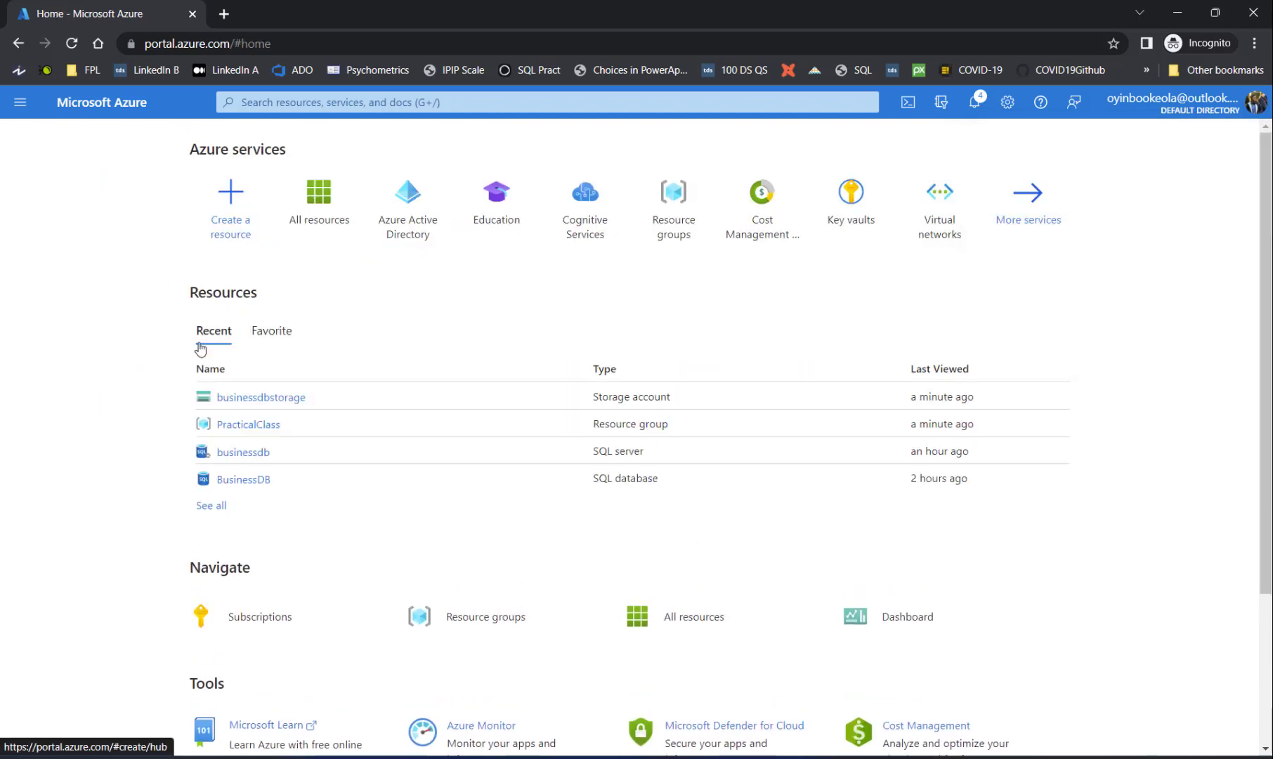
left_click(243, 453)
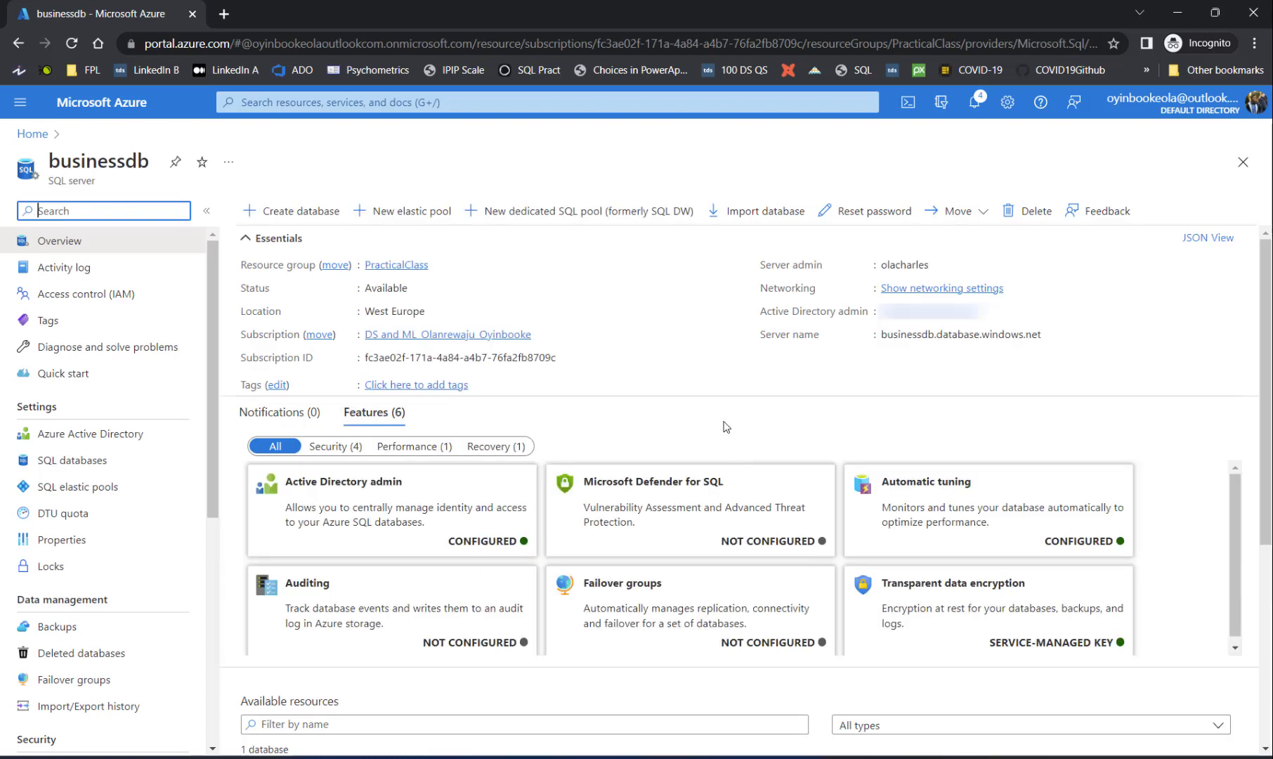
left_click(751, 212)
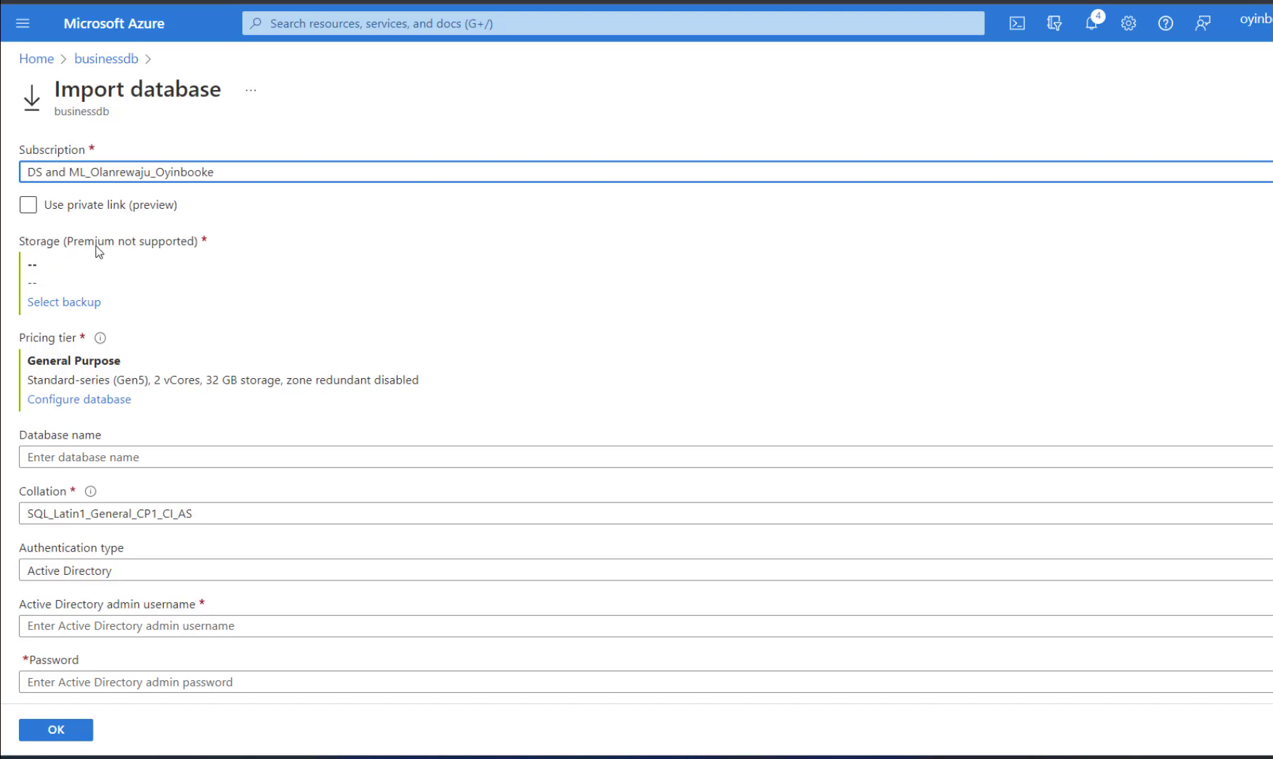
left_click(61, 303)
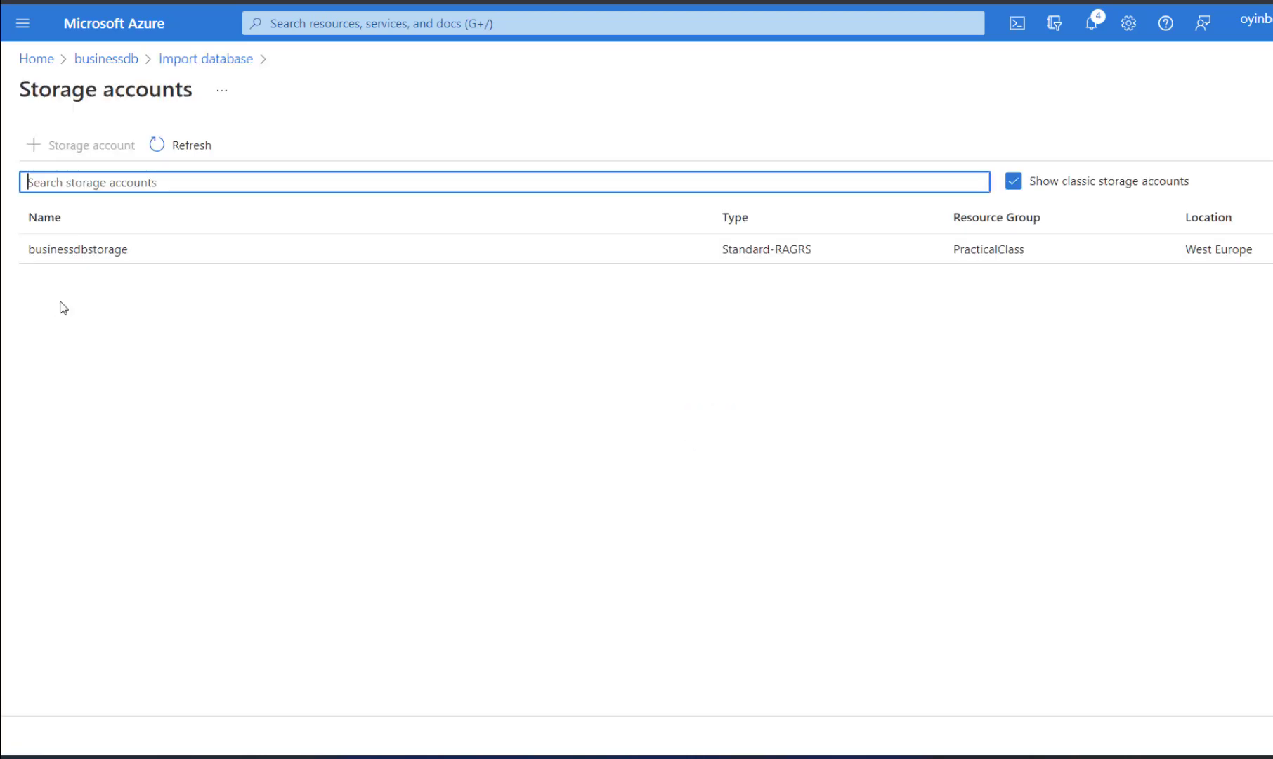
left_click(97, 253)
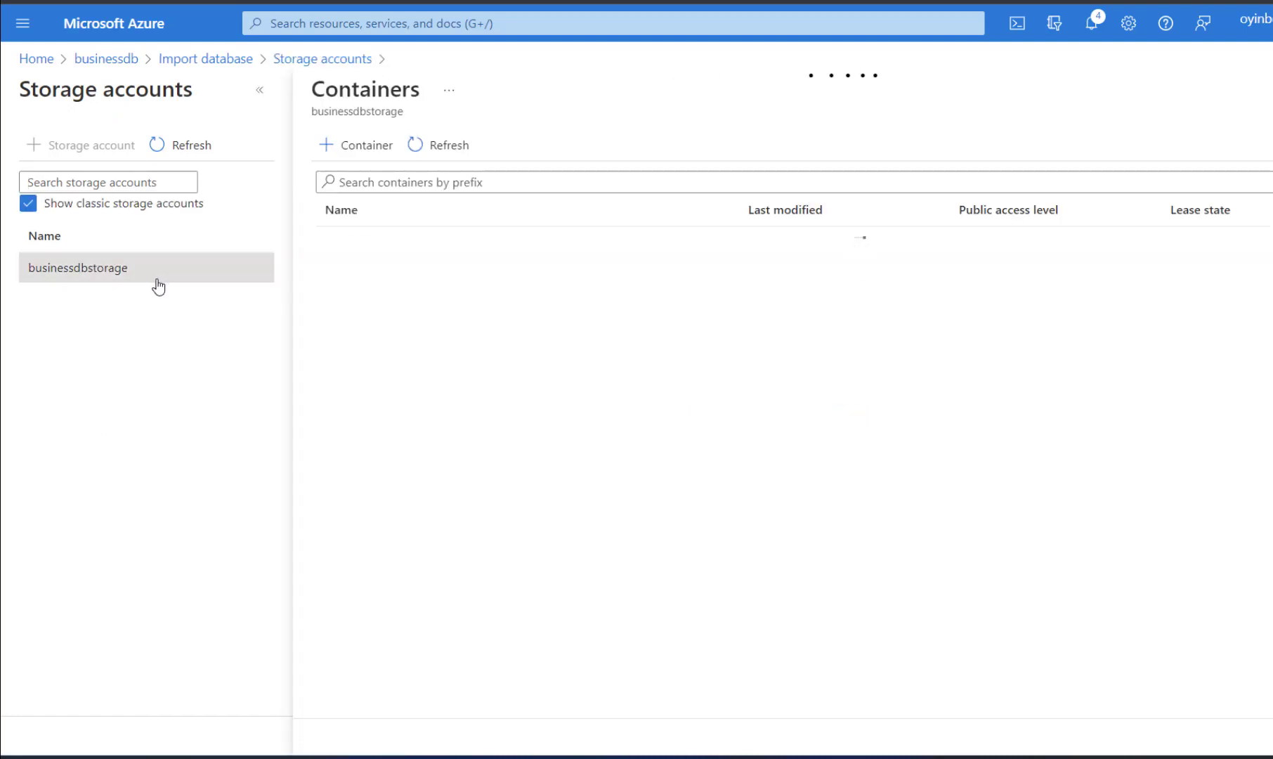
left_click(361, 276)
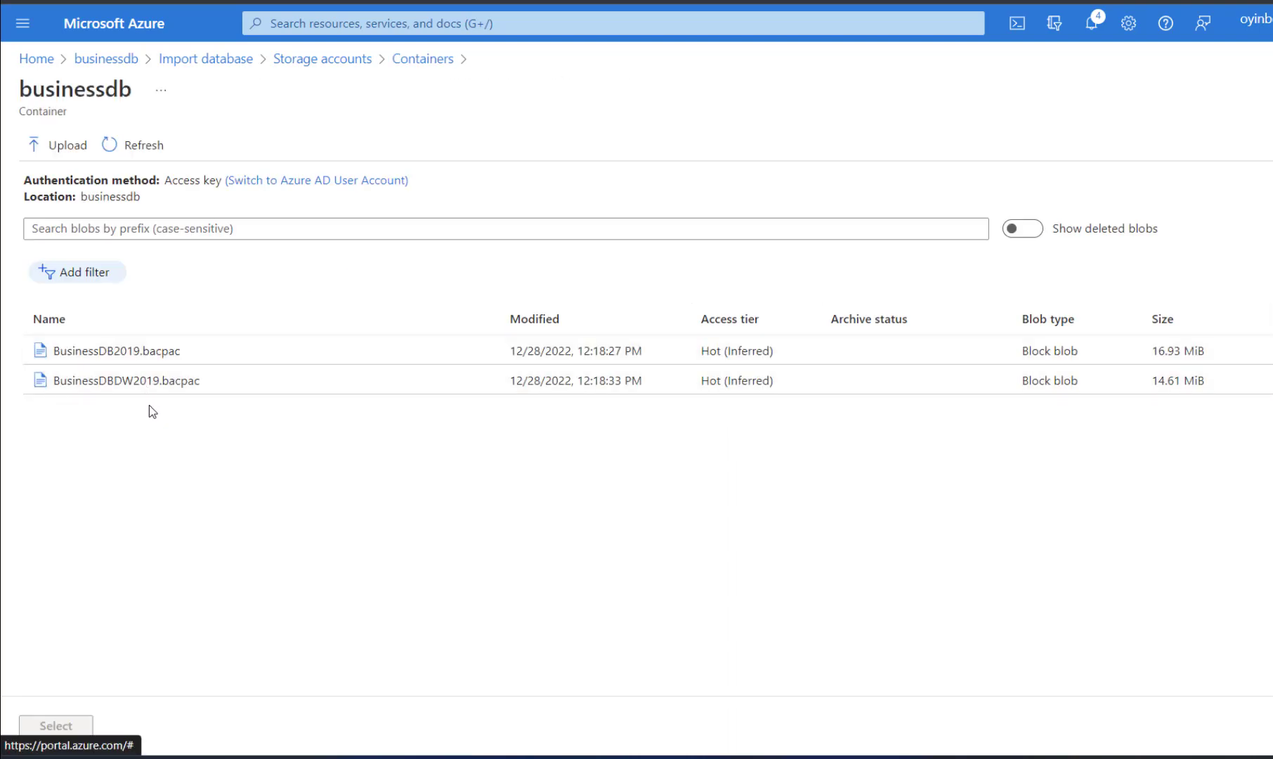
left_click(106, 357)
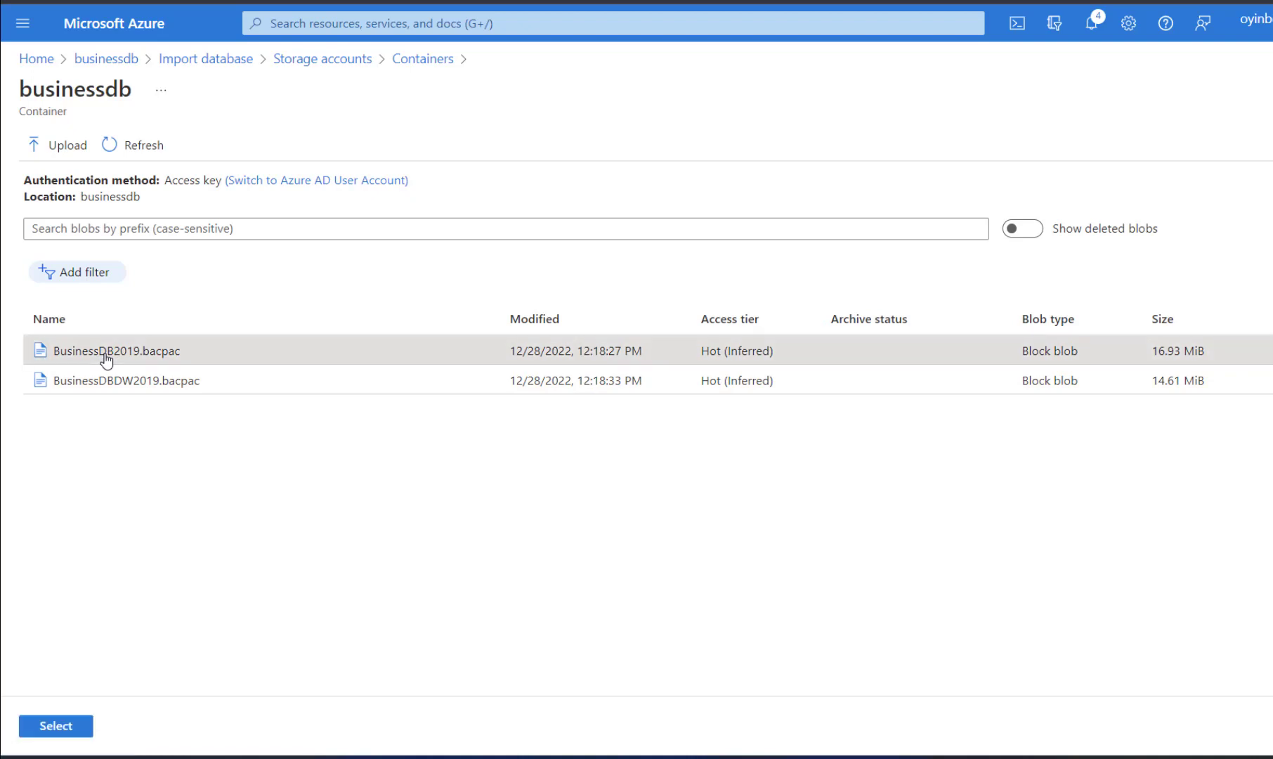
left_click(52, 734)
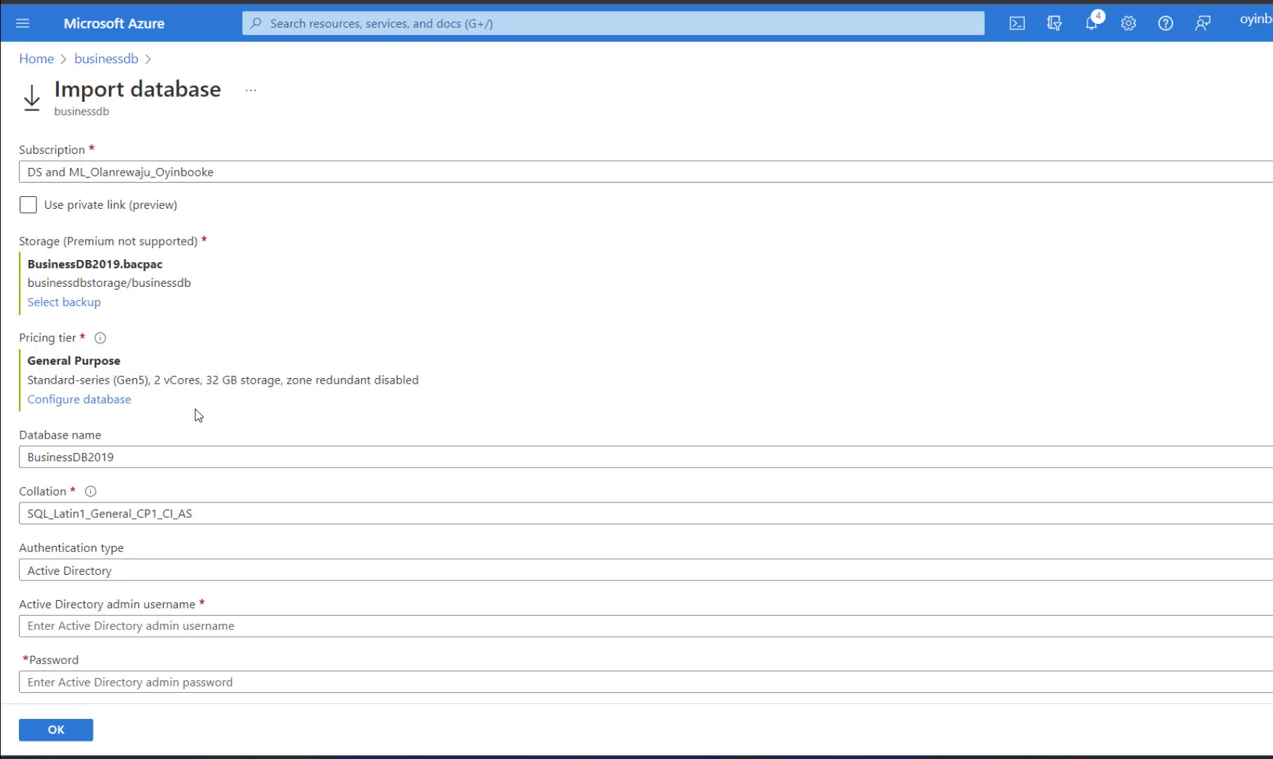
Set the import's authentication type to SQL Server, enter the server admin password, and submit the import.
scroll(197, 422, "down", 1)
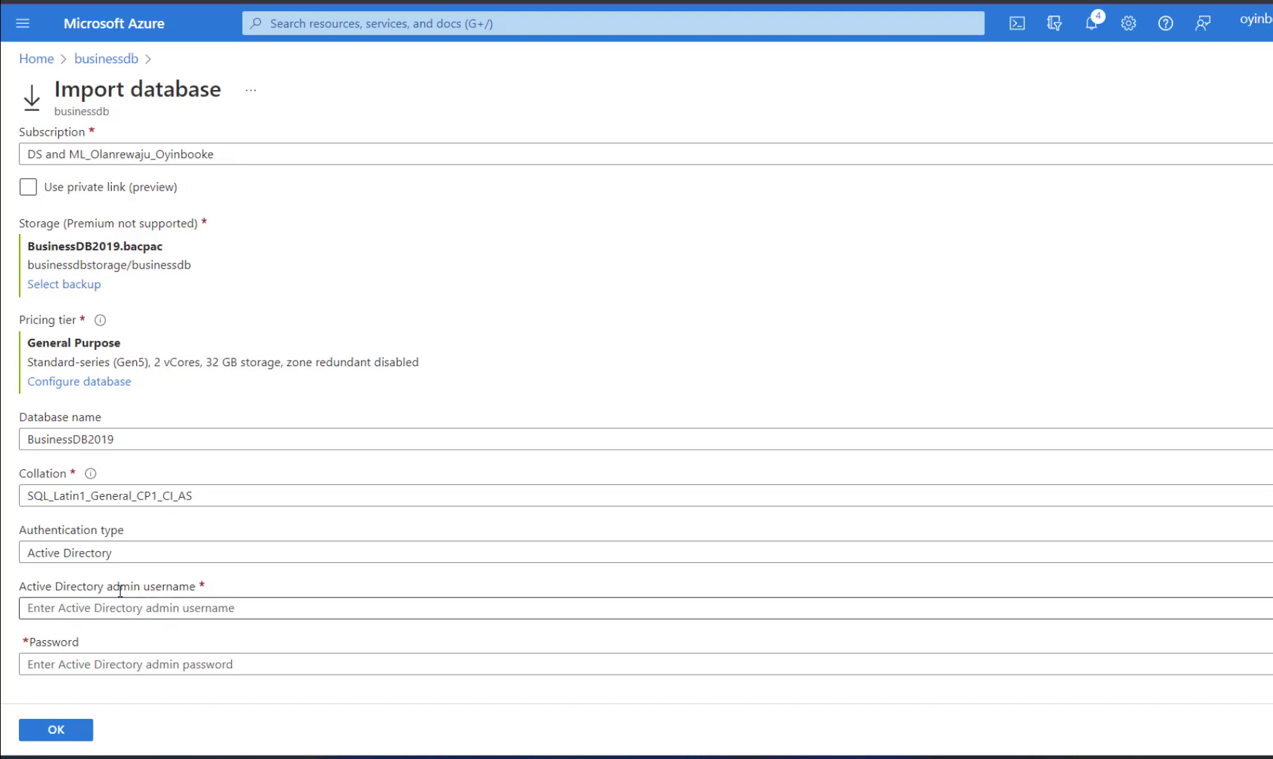
left_click(122, 555)
left_click(121, 576)
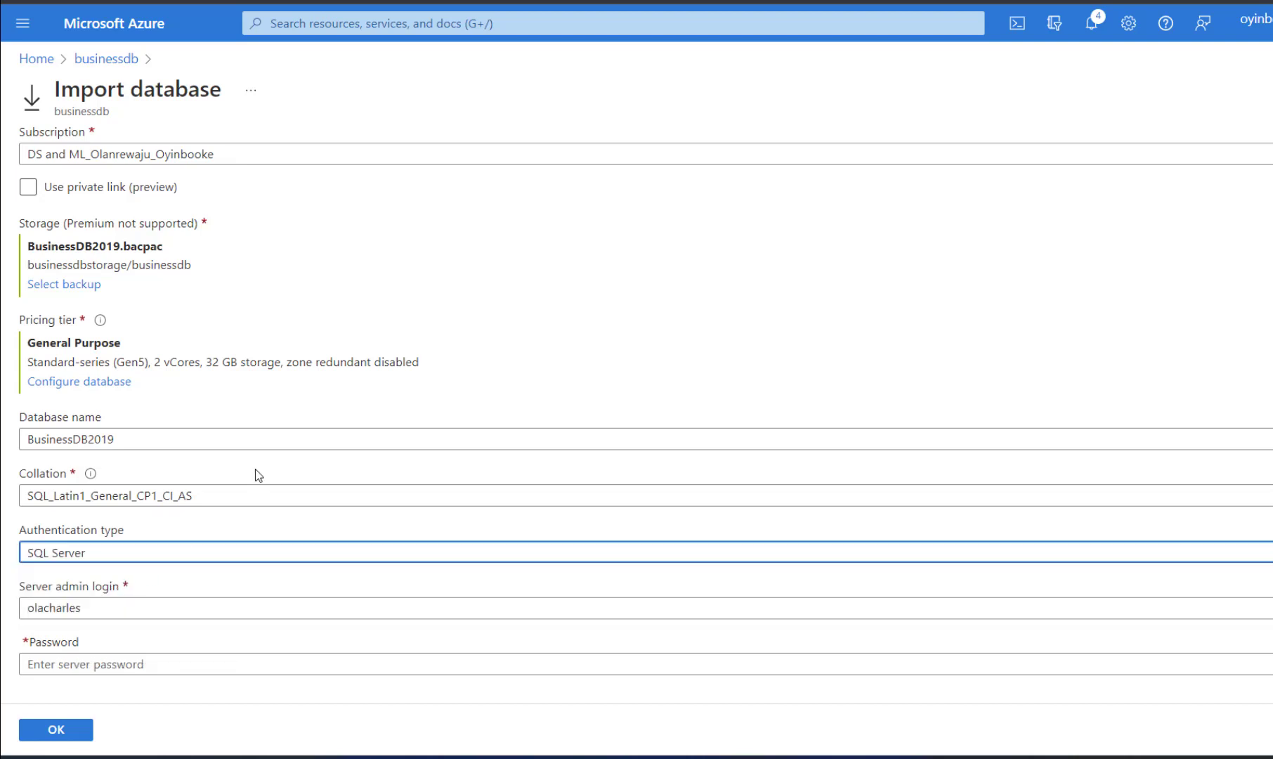
left_click(158, 663)
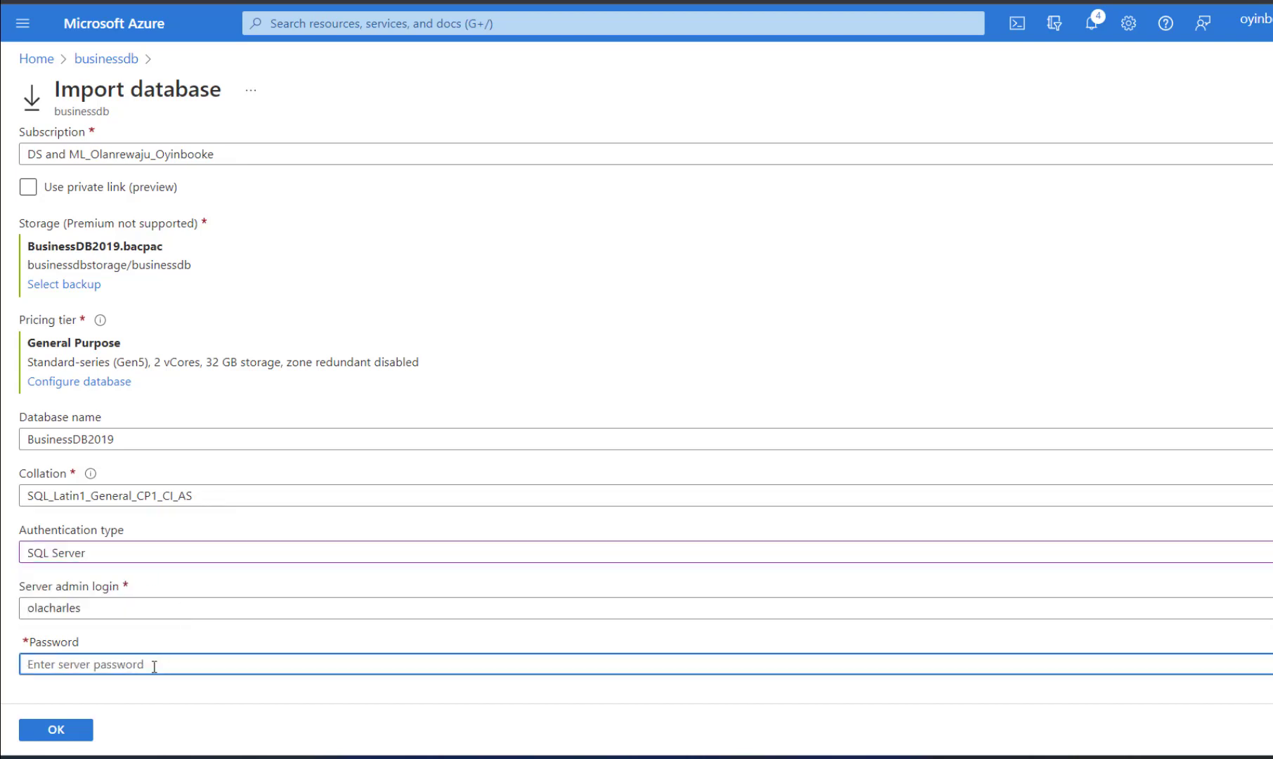
type("••")
left_click(57, 729)
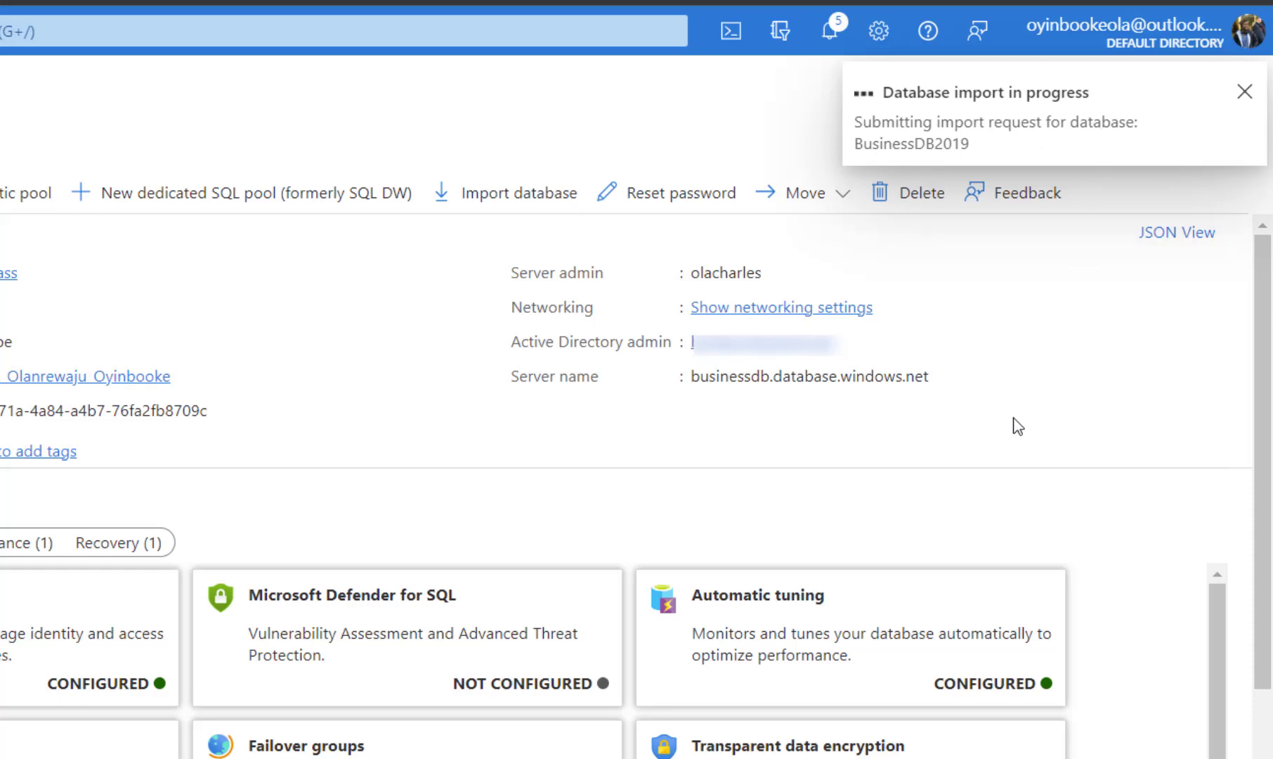
Check the BusinessDB2019 import's progress in the businessdb server's Import/Export history and view the operation's properties.
left_click(836, 31)
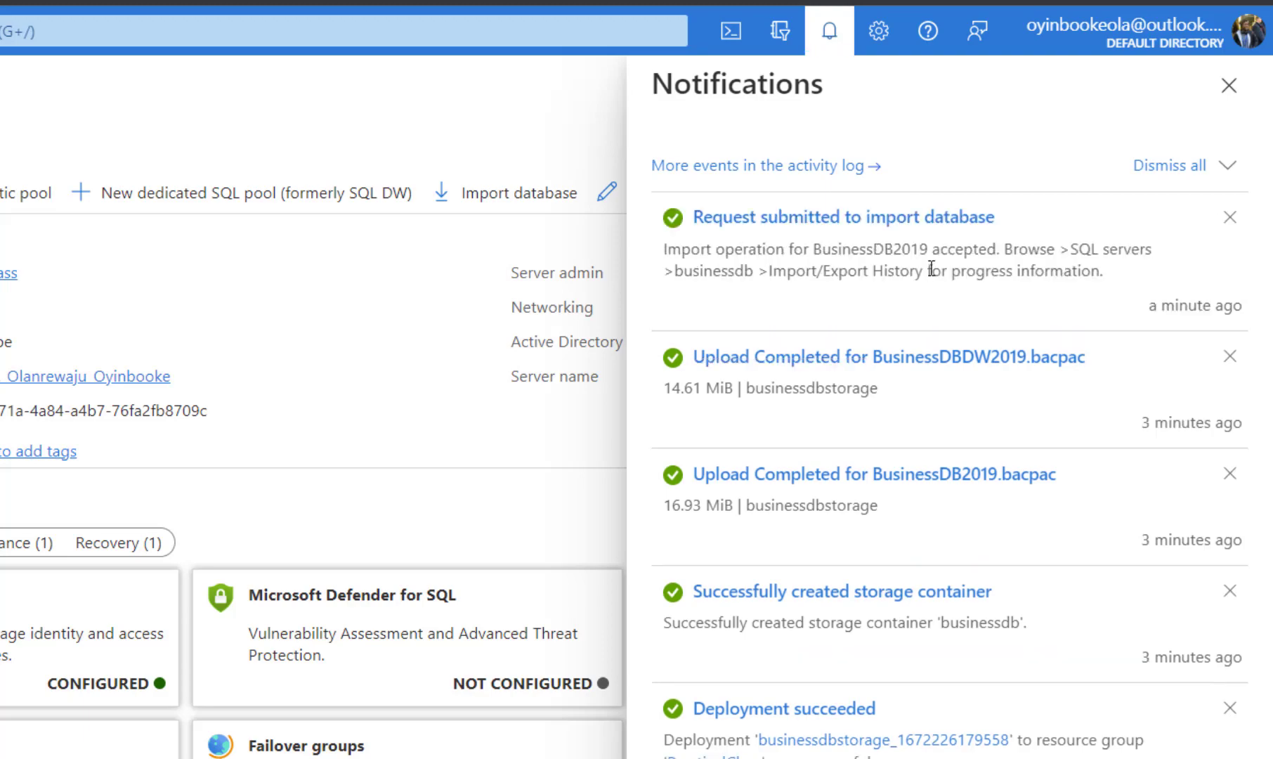
left_click(921, 218)
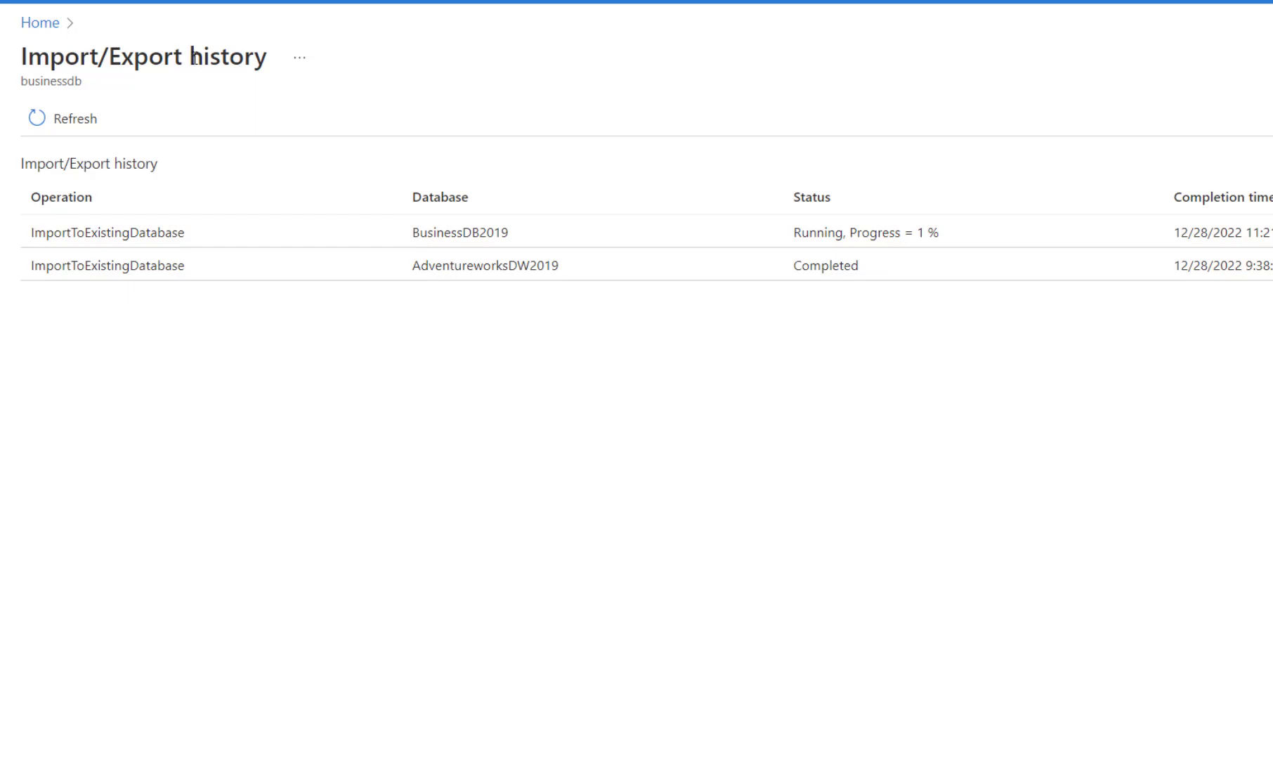
left_click(42, 25)
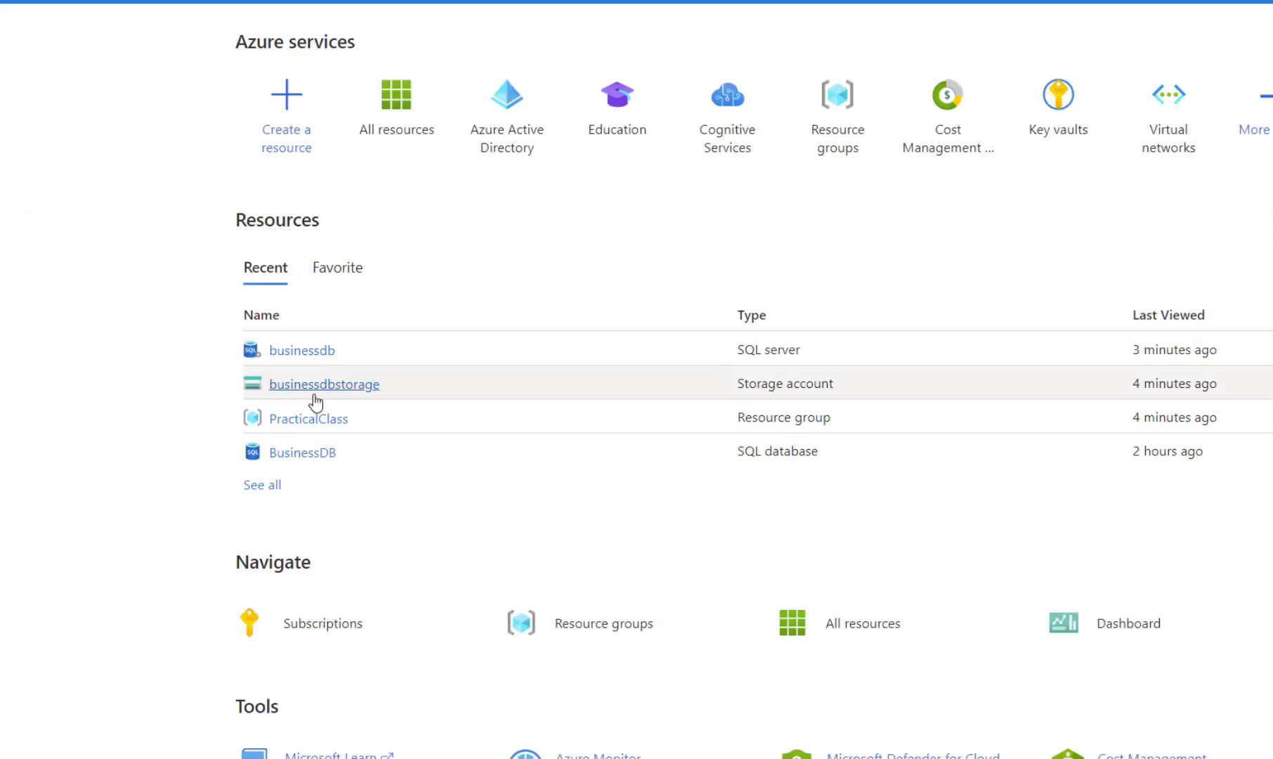
left_click(303, 361)
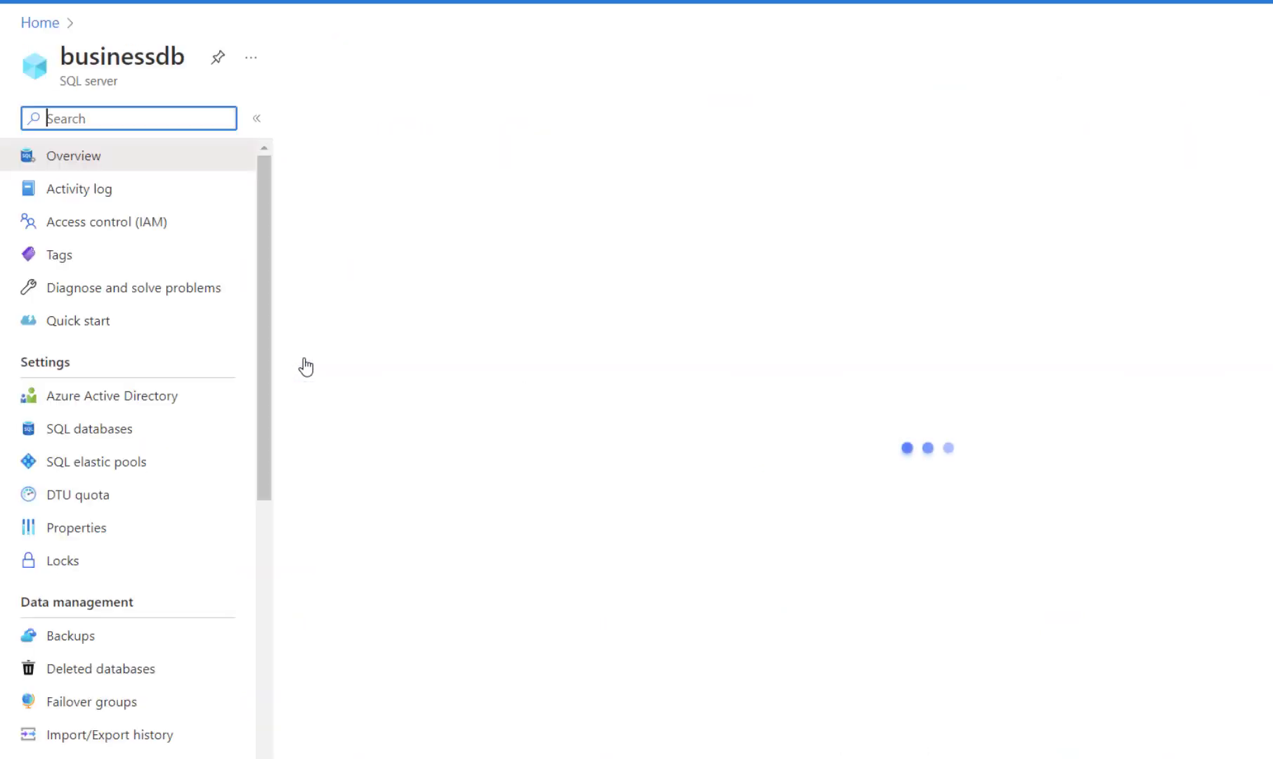
left_click(100, 736)
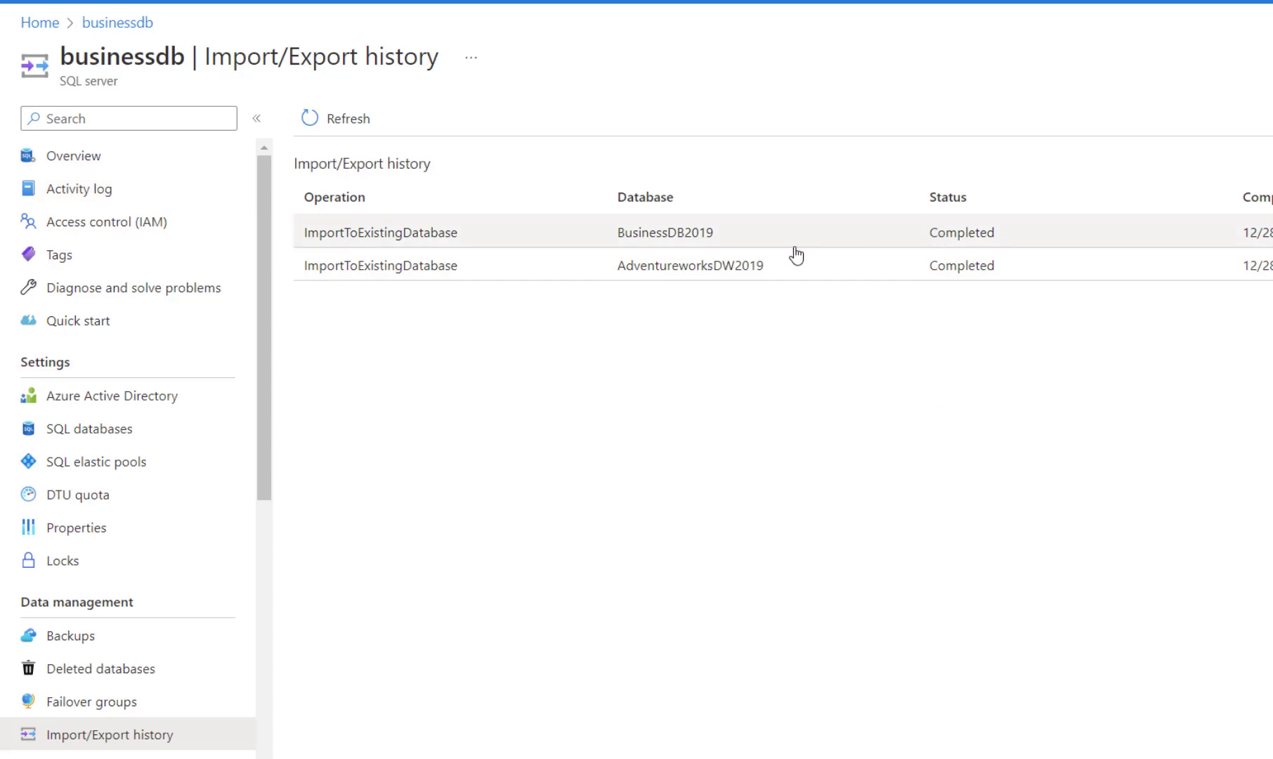
left_click(415, 241)
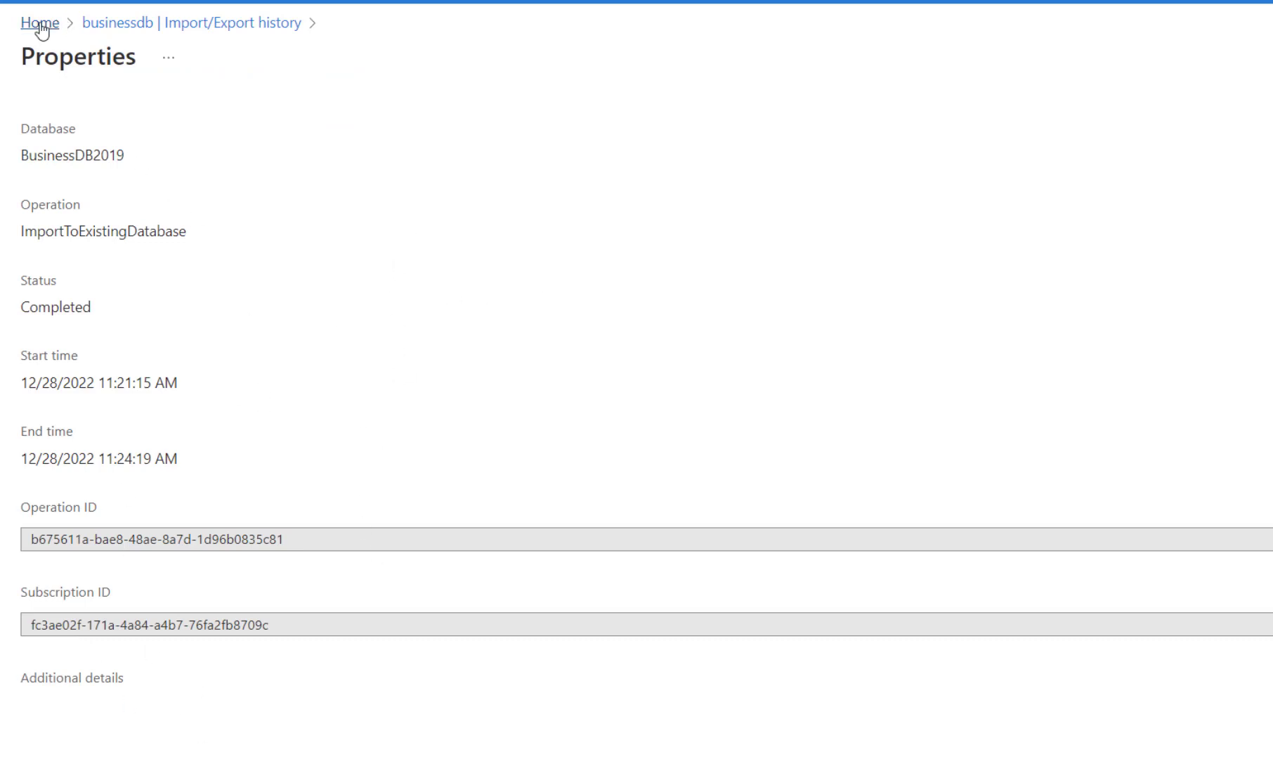
Return to the businessdb SQL server and open the imported BusinessDB2019 database.
left_click(41, 25)
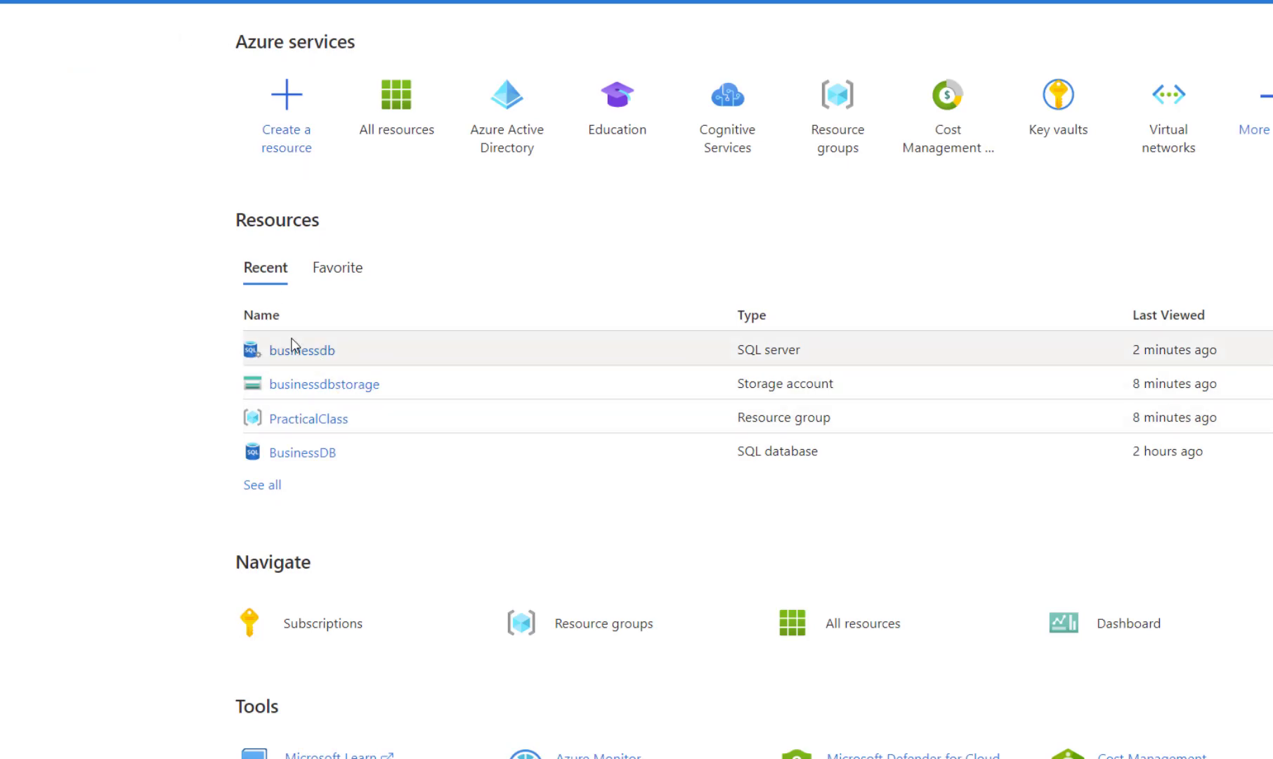
left_click(302, 351)
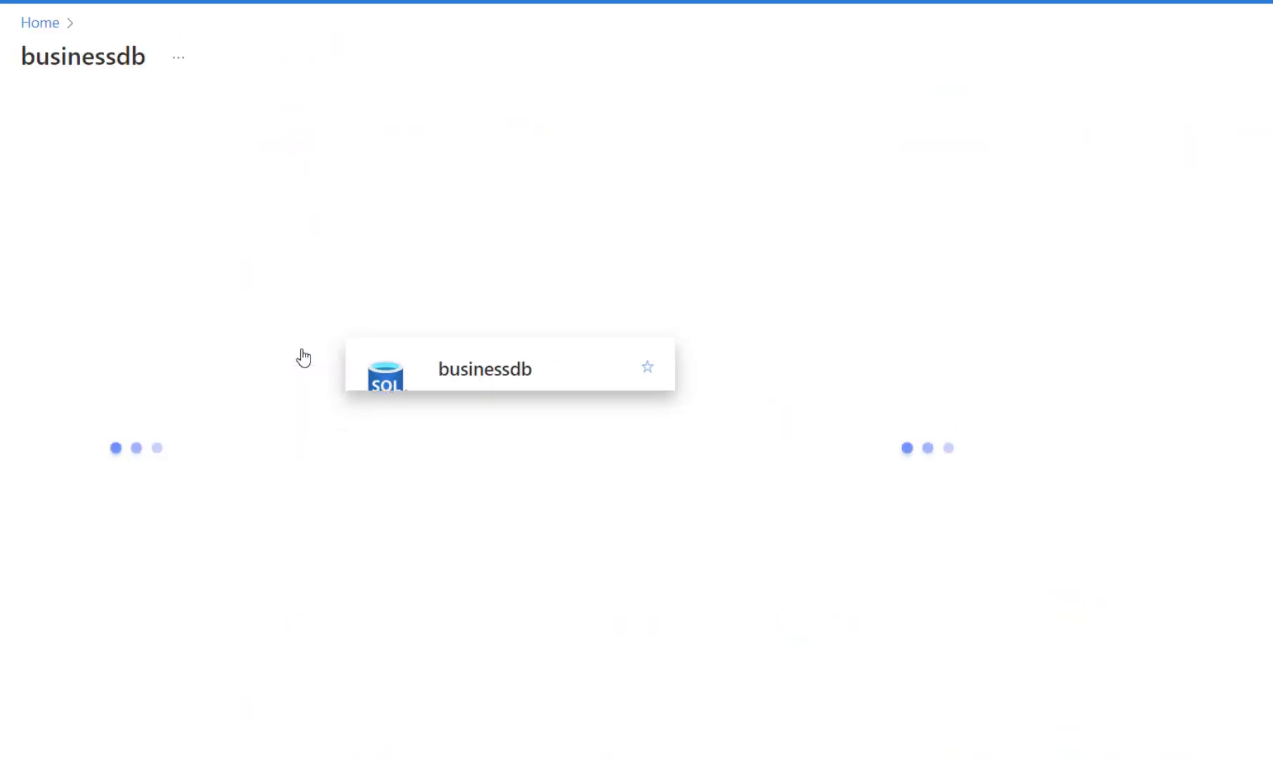
scroll(816, 378, "down", 6)
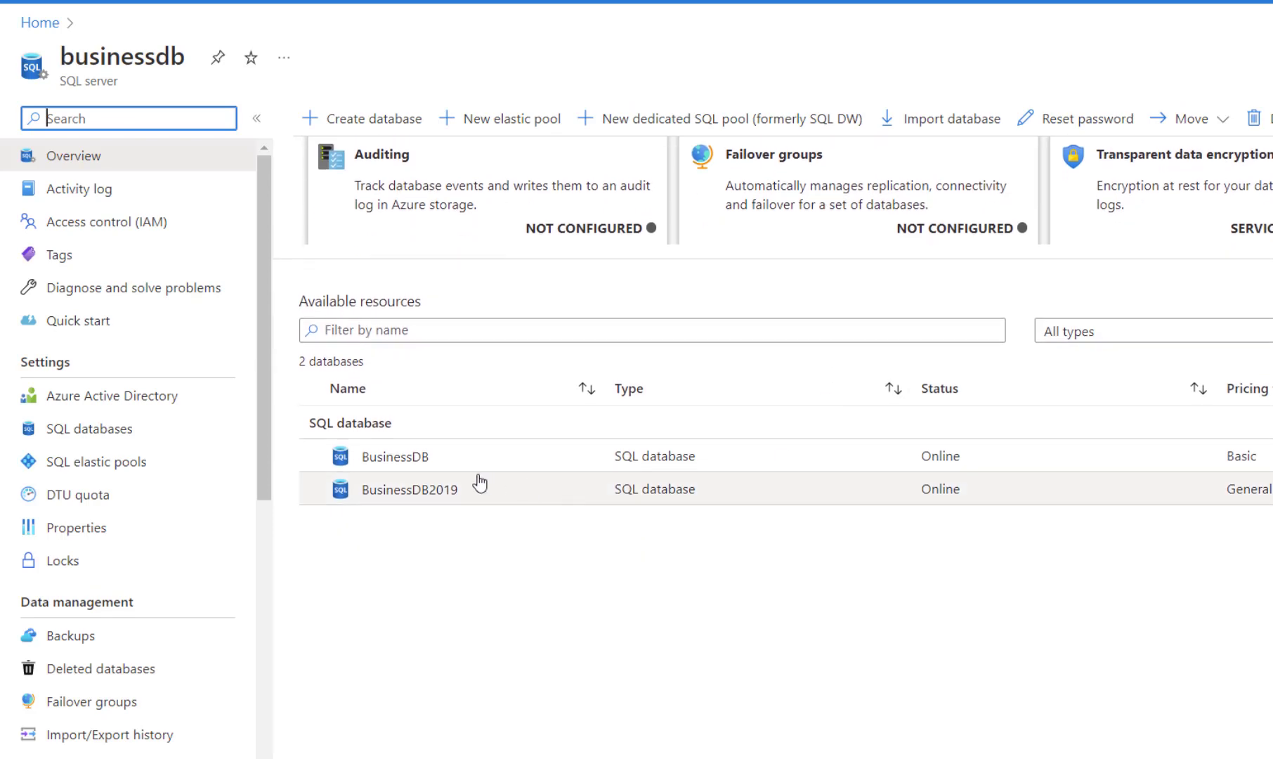
left_click(409, 491)
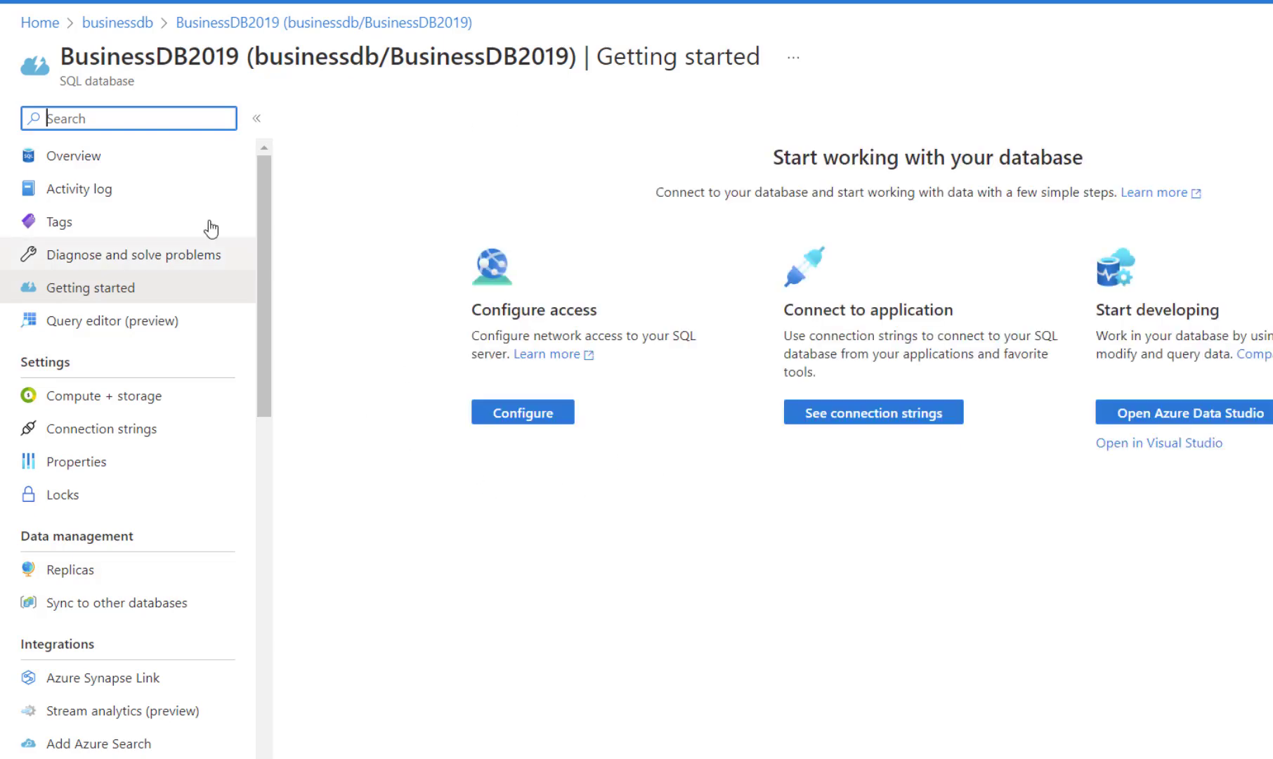
Sign in to BusinessDB2019's query editor with SQL server authentication, entering the account password.
left_click(87, 325)
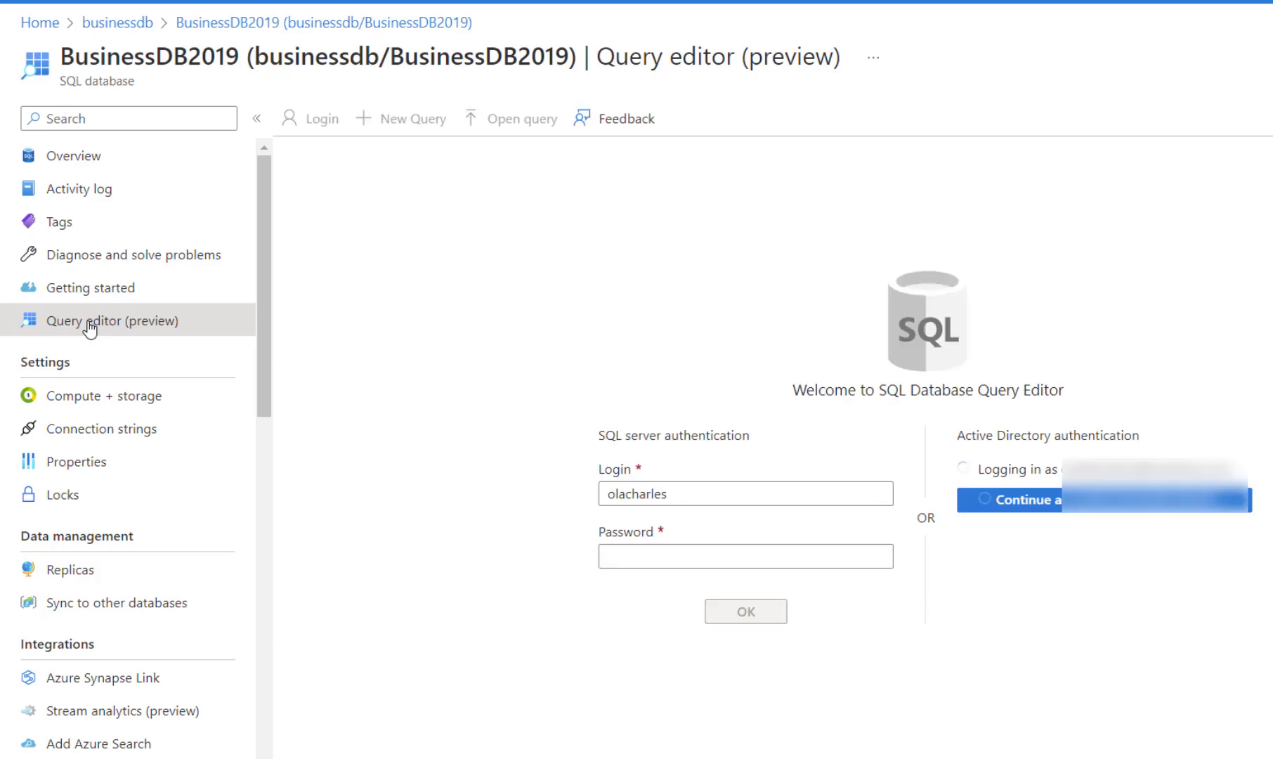
left_click(636, 557)
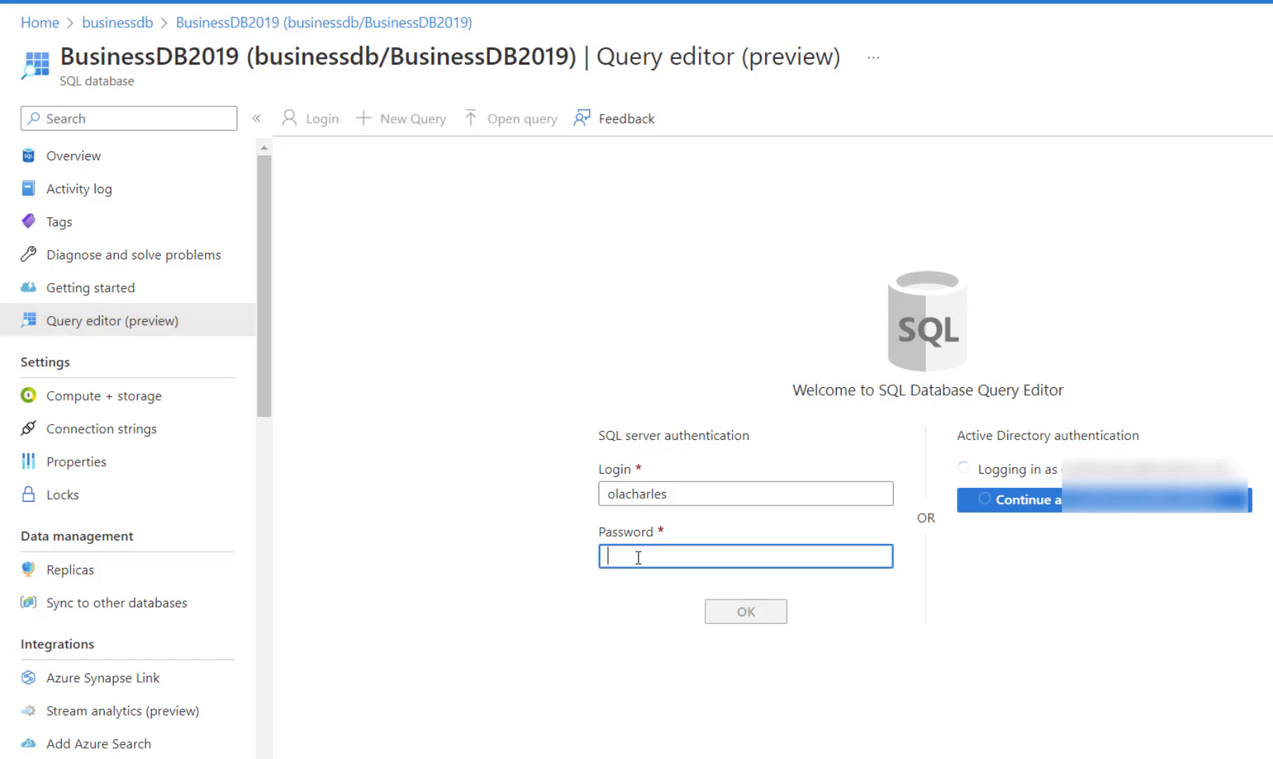
type("••")
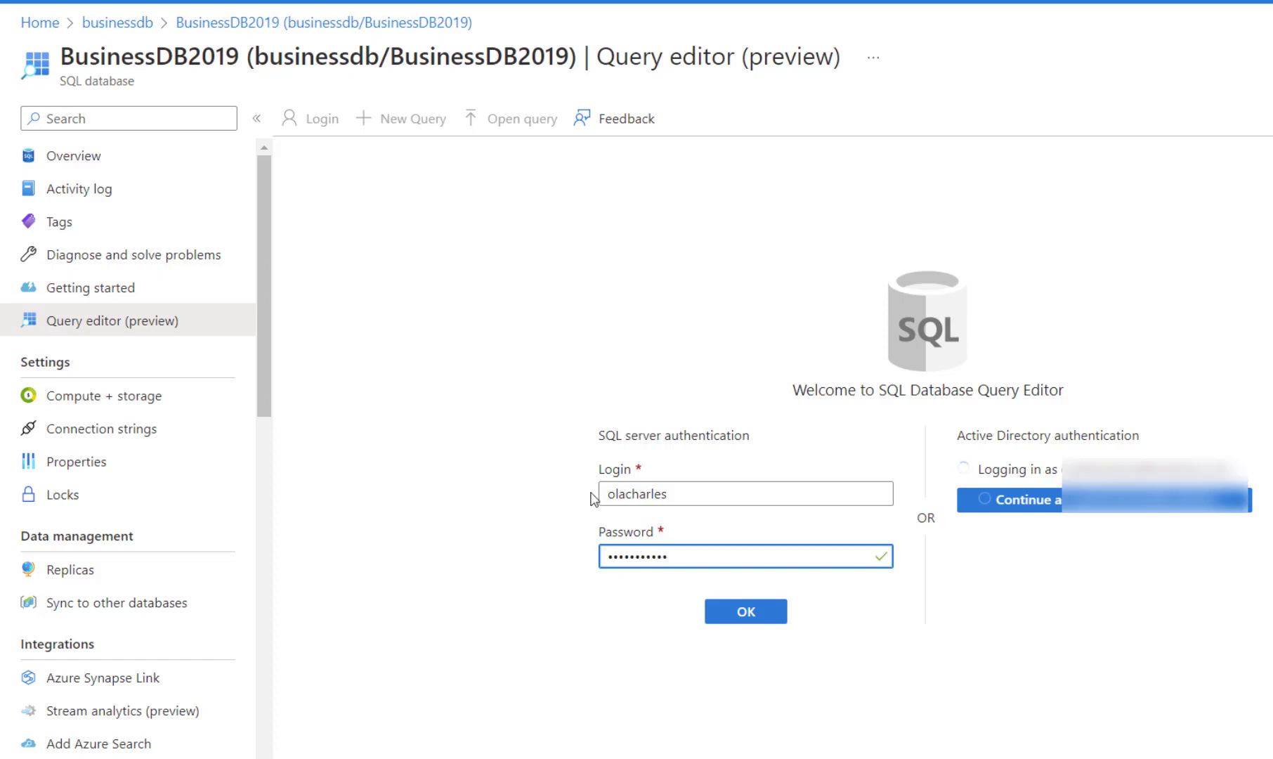
left_click(746, 610)
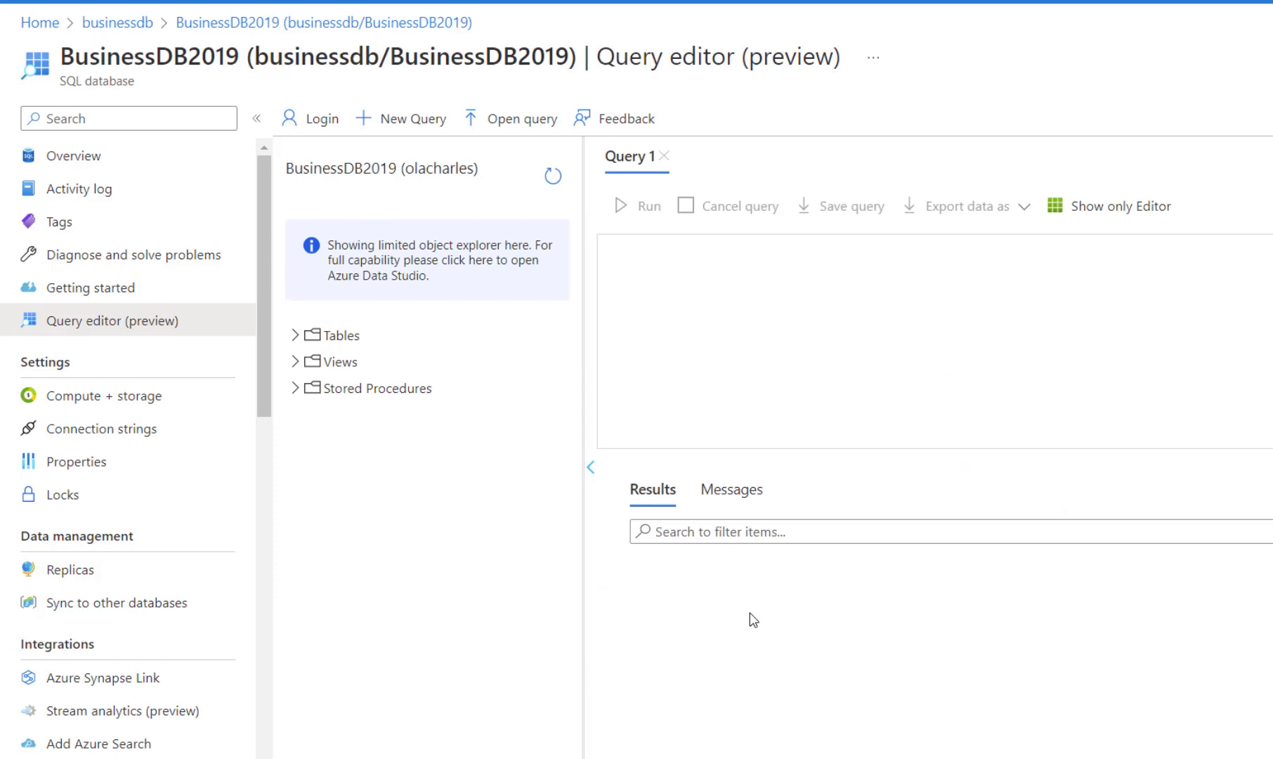
Expand the views and tables of BusinessDB2019 and look through the imported table list.
left_click(295, 363)
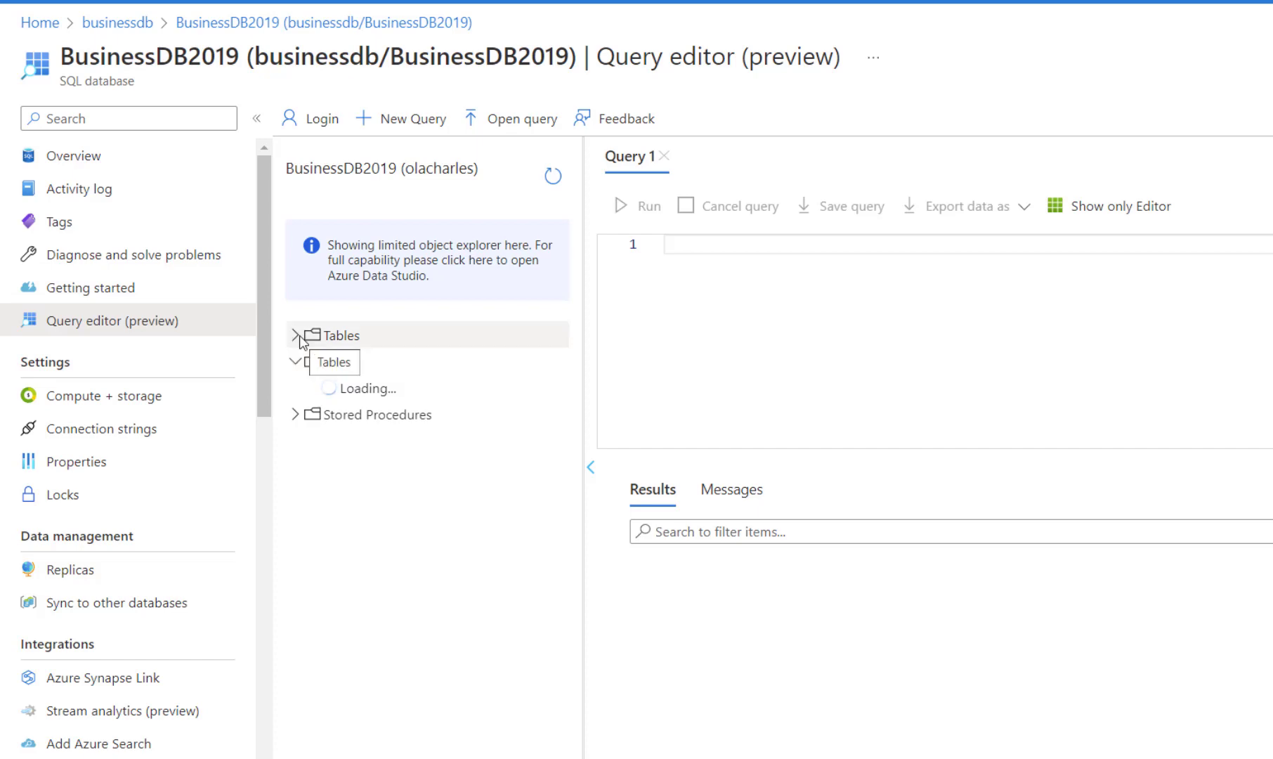
left_click(296, 335)
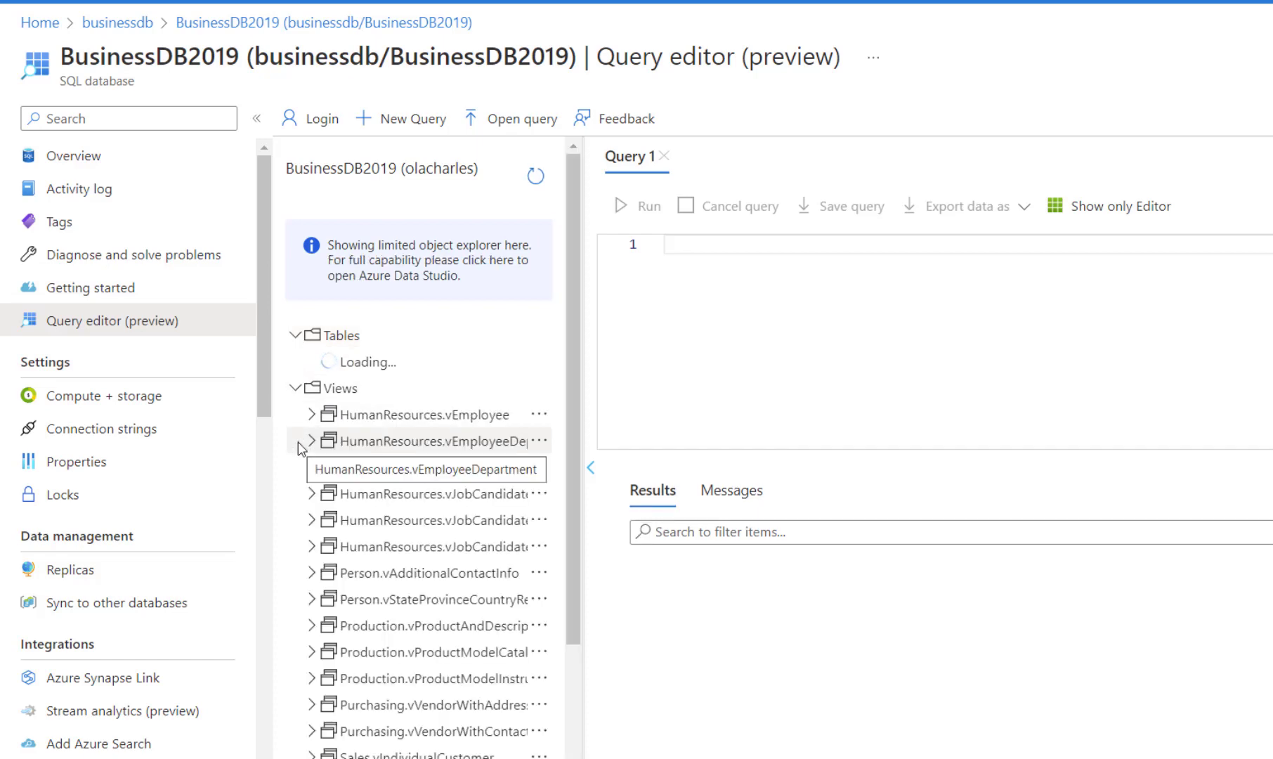
scroll(414, 485, "down", 4)
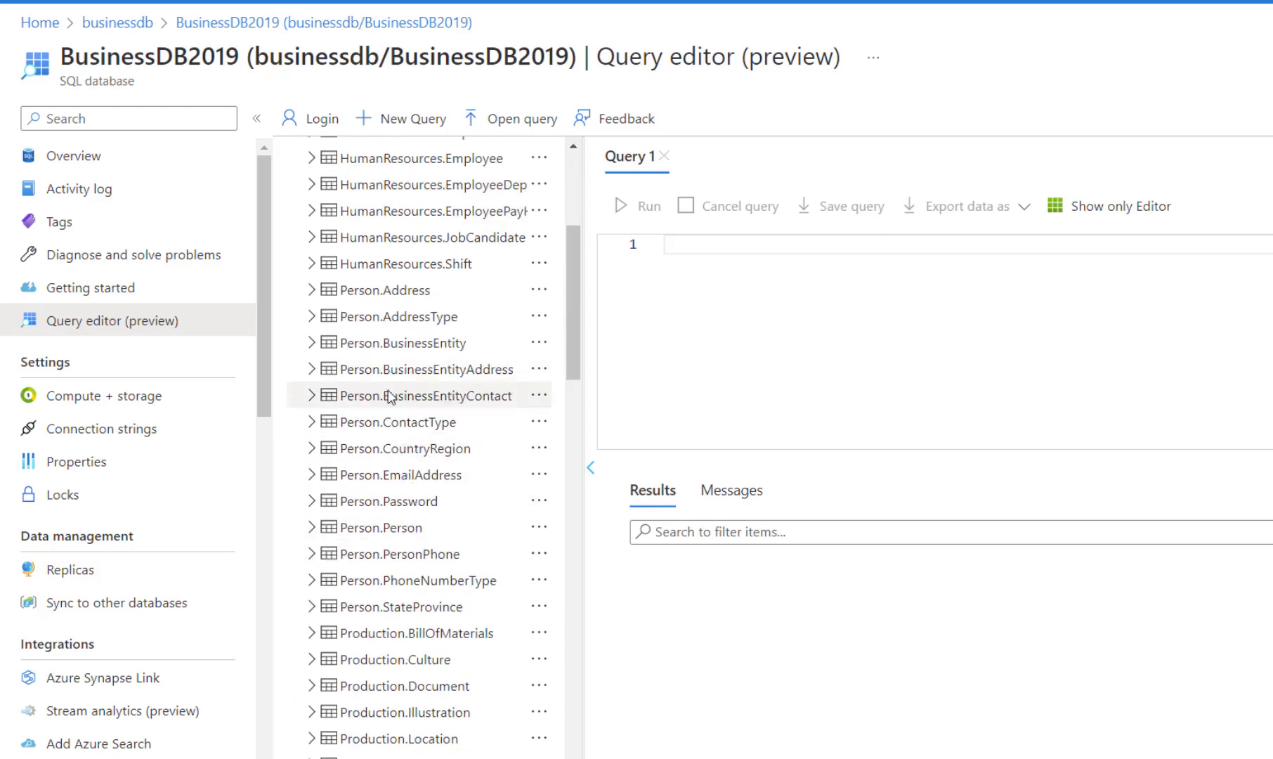
scroll(424, 593, "down", 2)
scroll(423, 591, "down", 6)
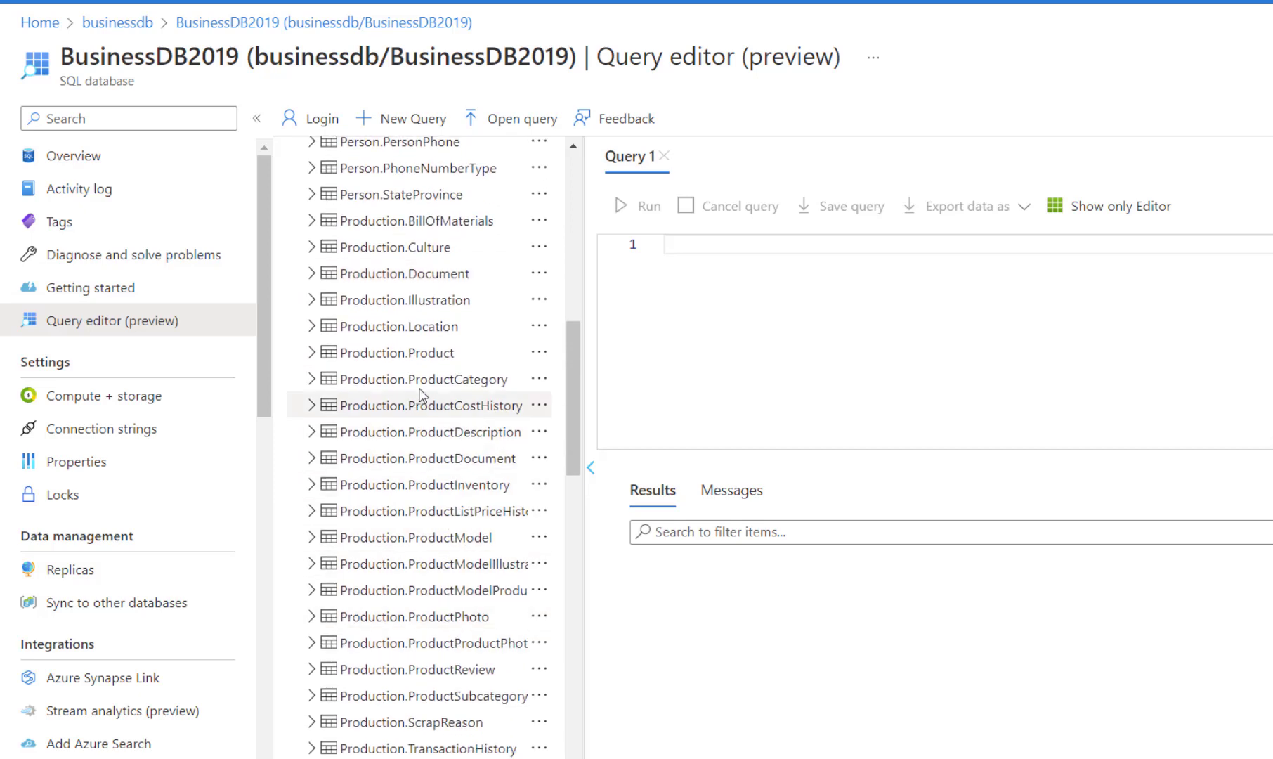
scroll(426, 367, "down", 5)
scroll(420, 264, "up", 2)
scroll(415, 281, "up", 4)
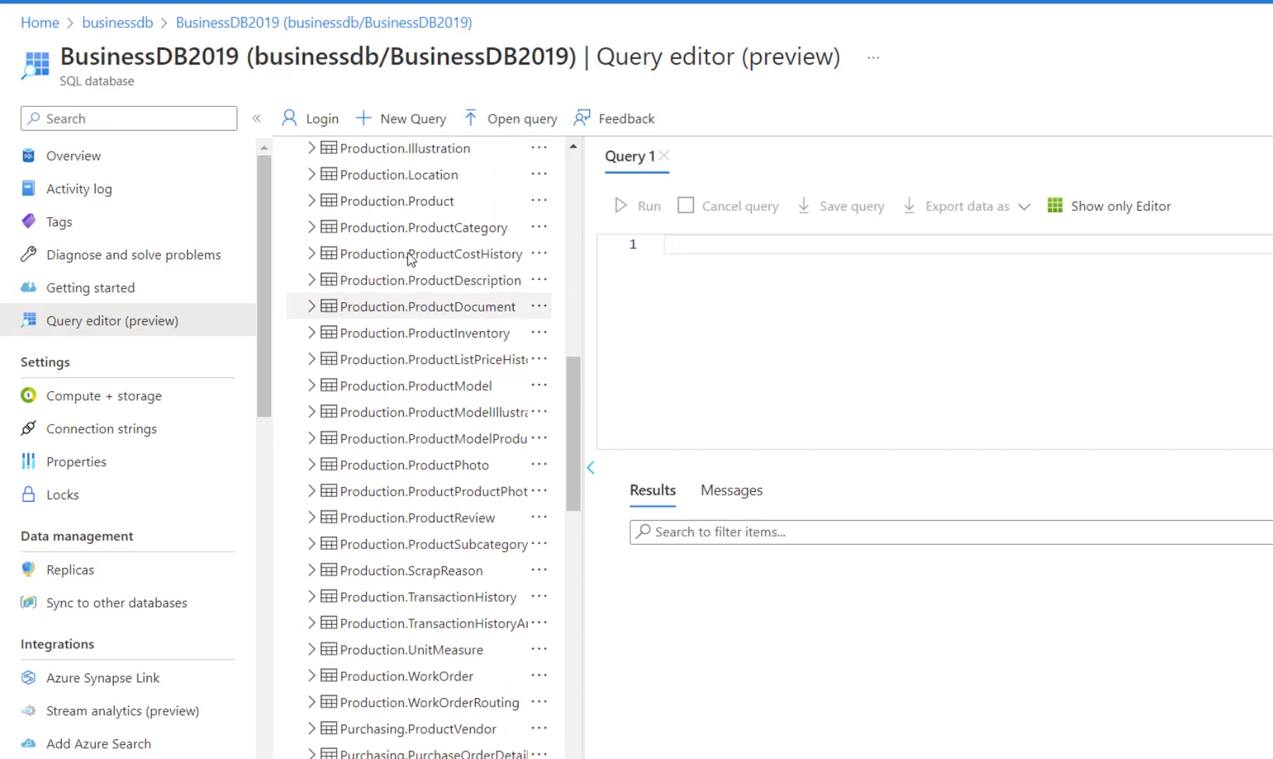
Query the top 1000 rows of the Production.Product table and examine the returned data.
right_click(406, 354)
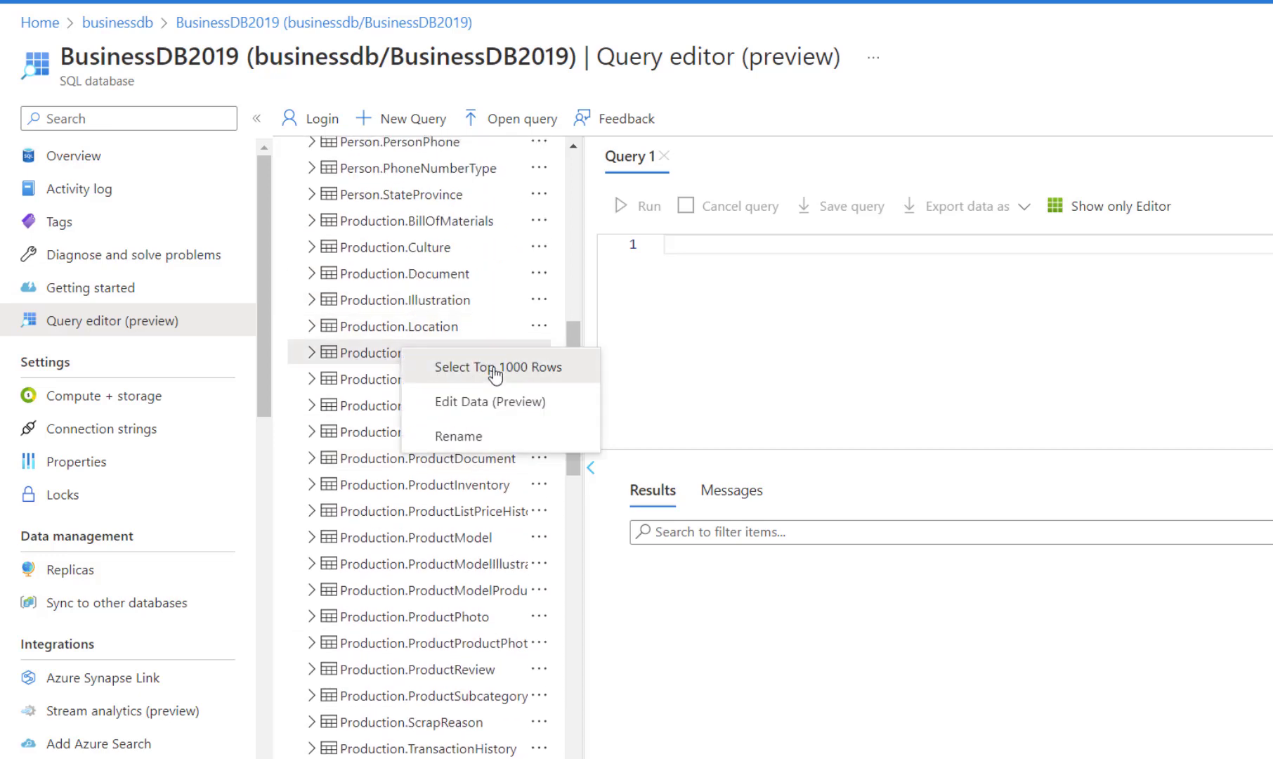
left_click(497, 364)
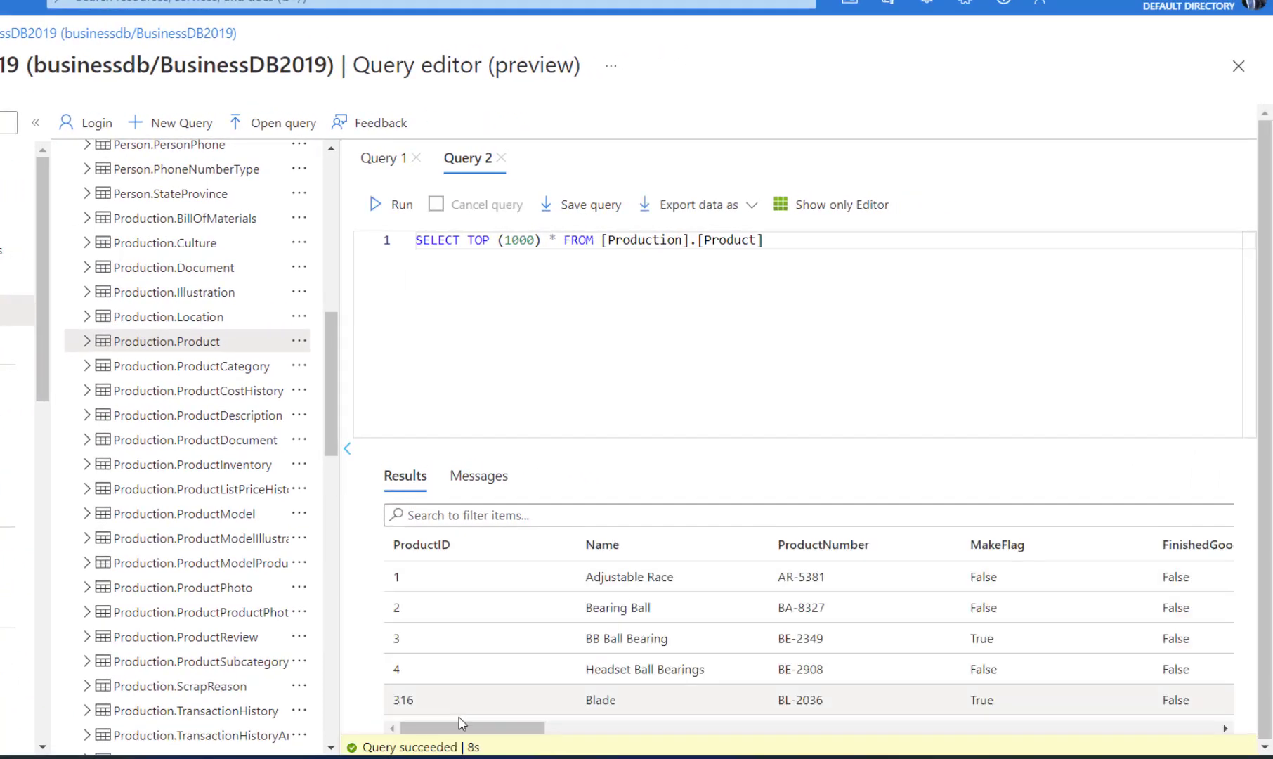
left_click_drag(492, 727, 359, 711)
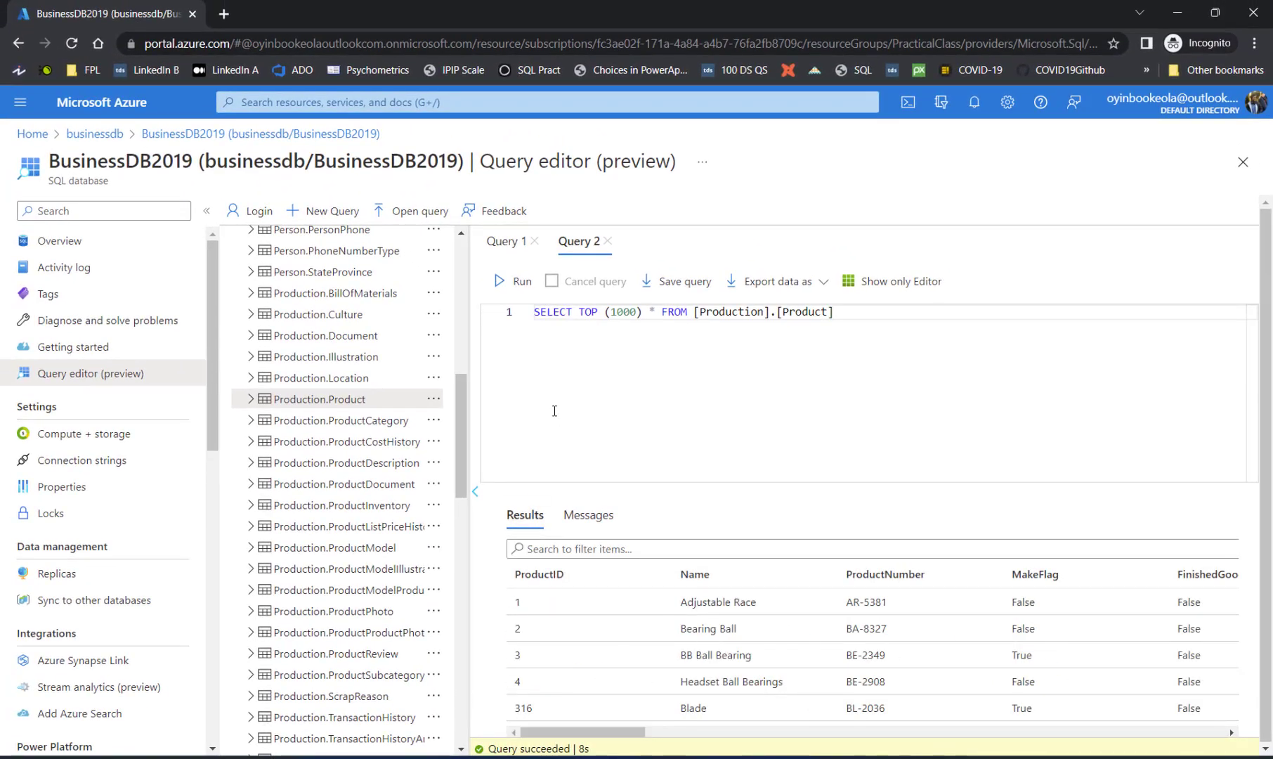
left_click_drag(462, 436, 500, 267)
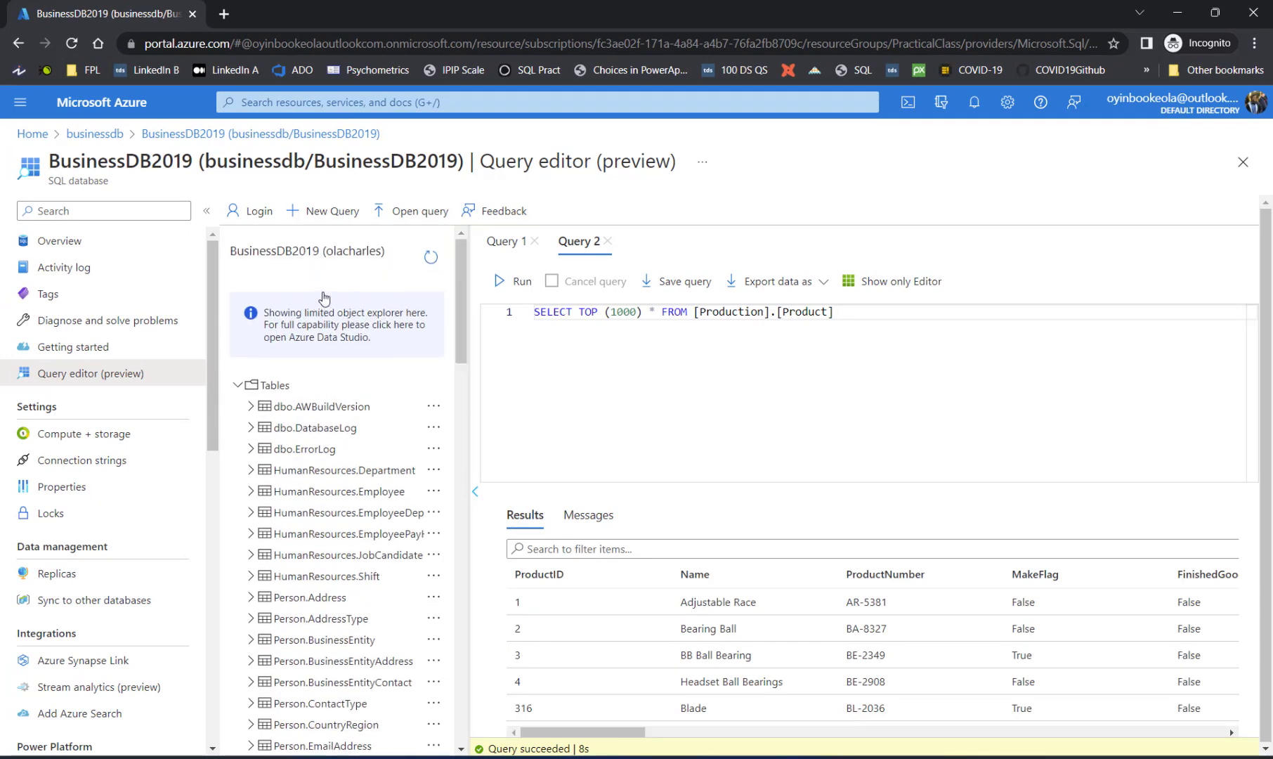
Go back to the businessdb server, discarding the unsaved query edits, and check its available databases.
left_click(79, 139)
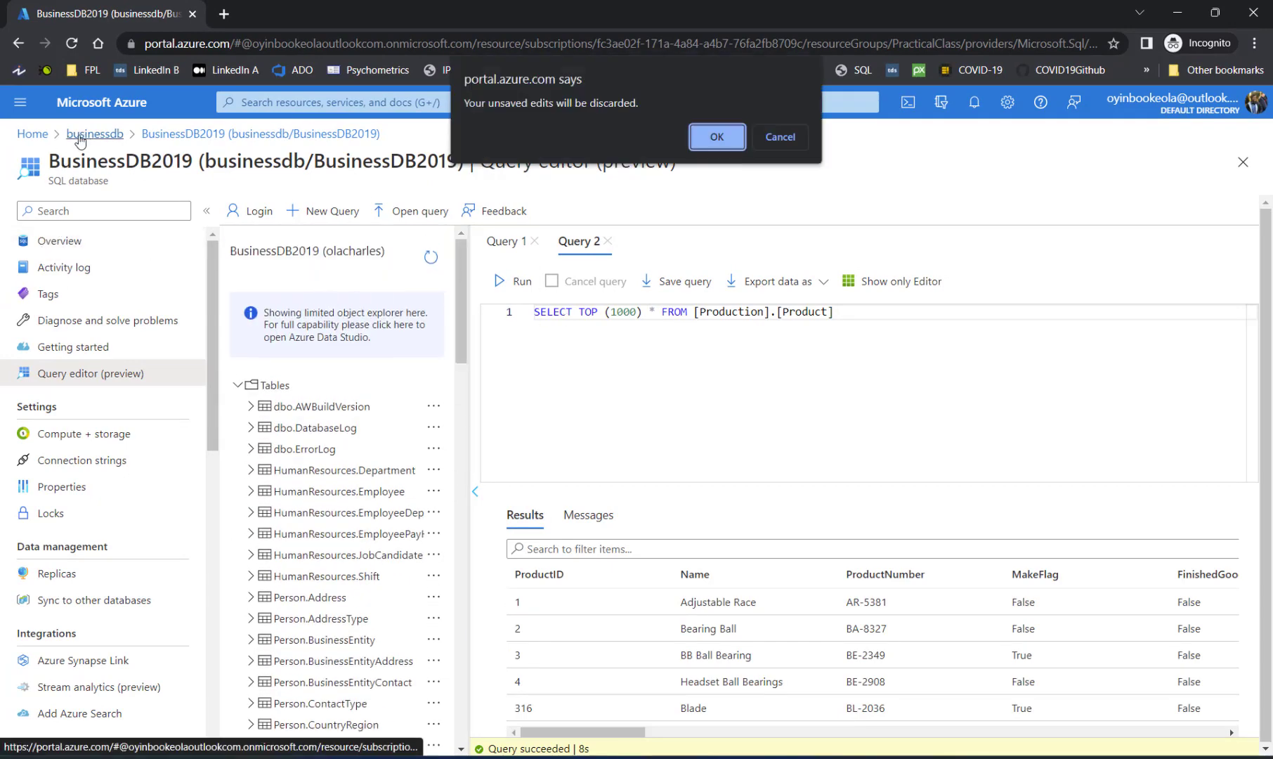
left_click(711, 137)
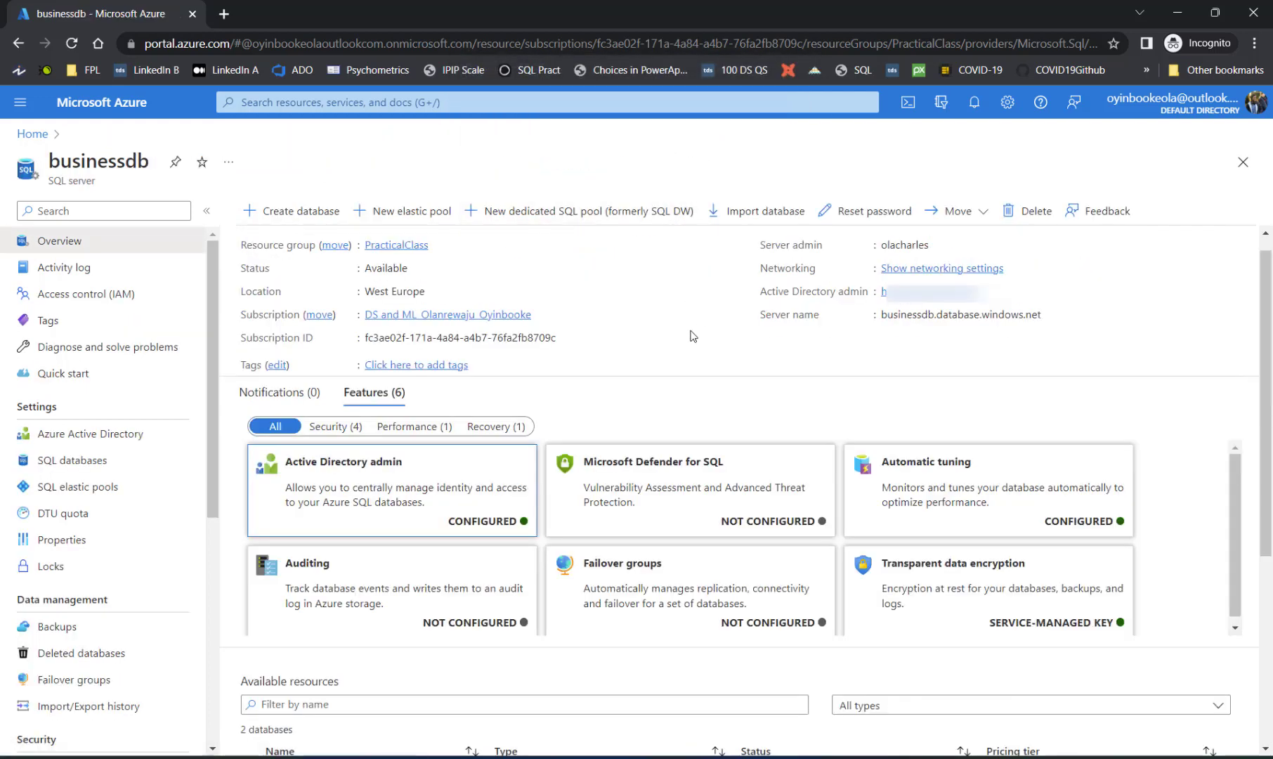
scroll(698, 341, "down", 5)
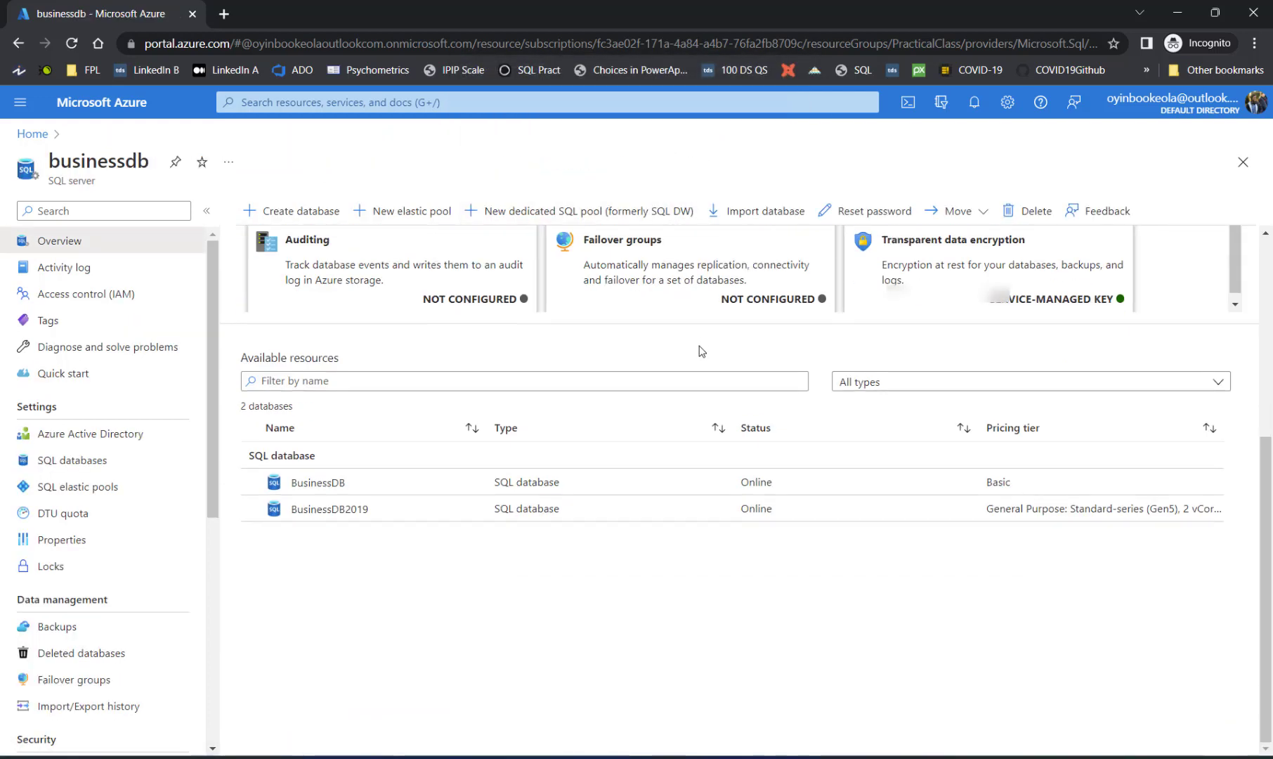
scroll(699, 346, "up", 6)
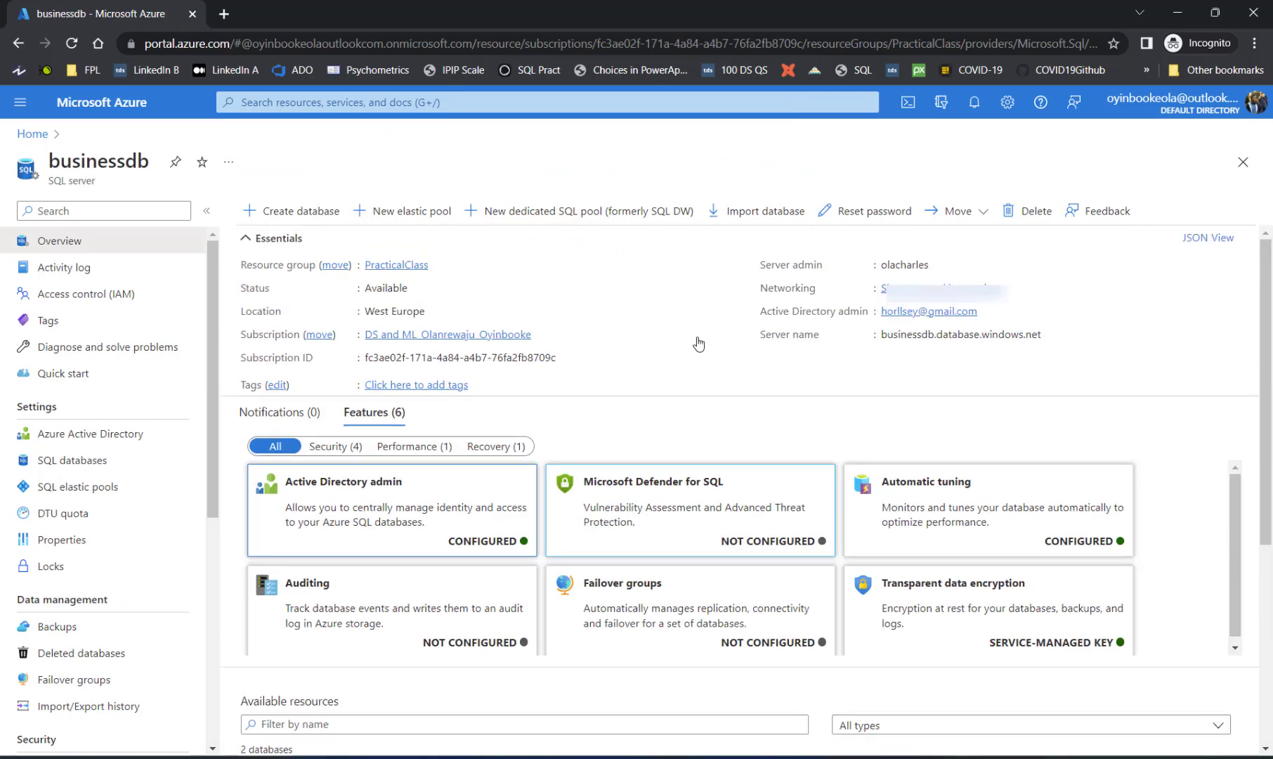
Start a database import on the businessdb server, using BusinessDBDW2019.bacpac from the businessdb container in businessdbstorage as the backup.
left_click(765, 217)
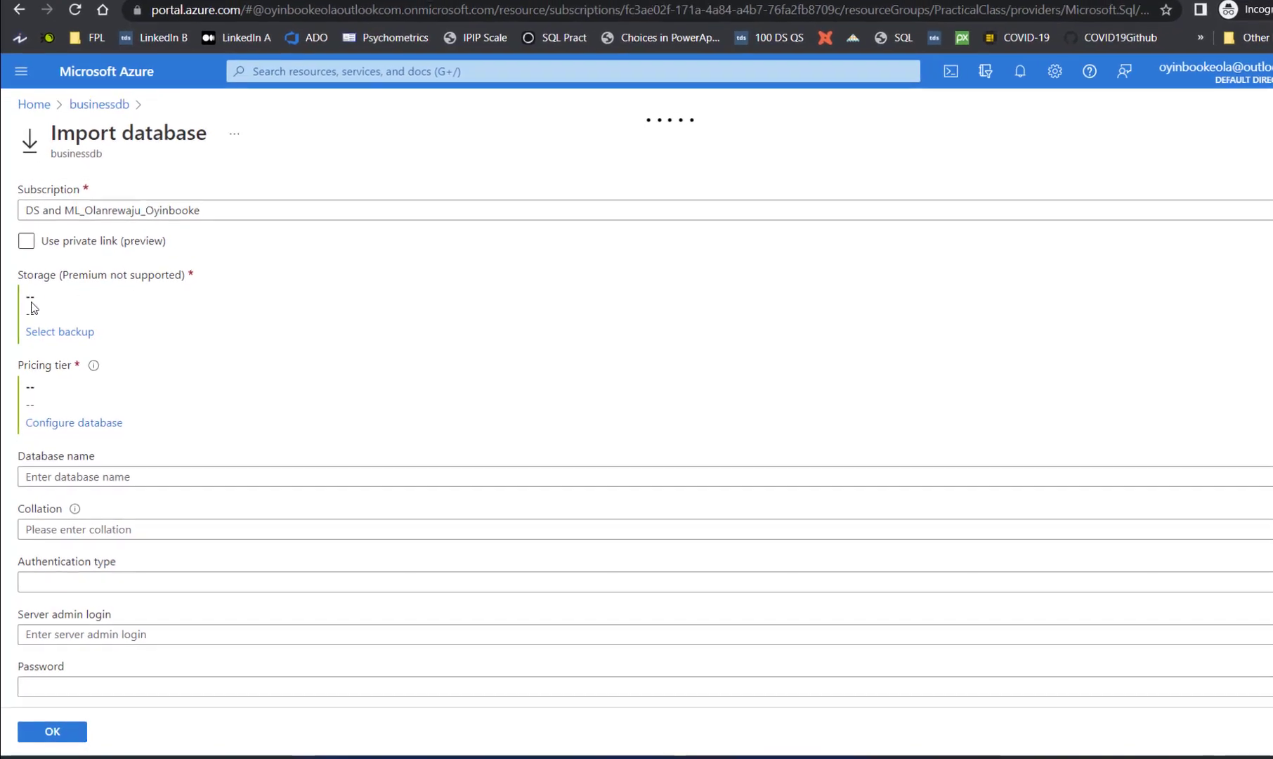
left_click(61, 308)
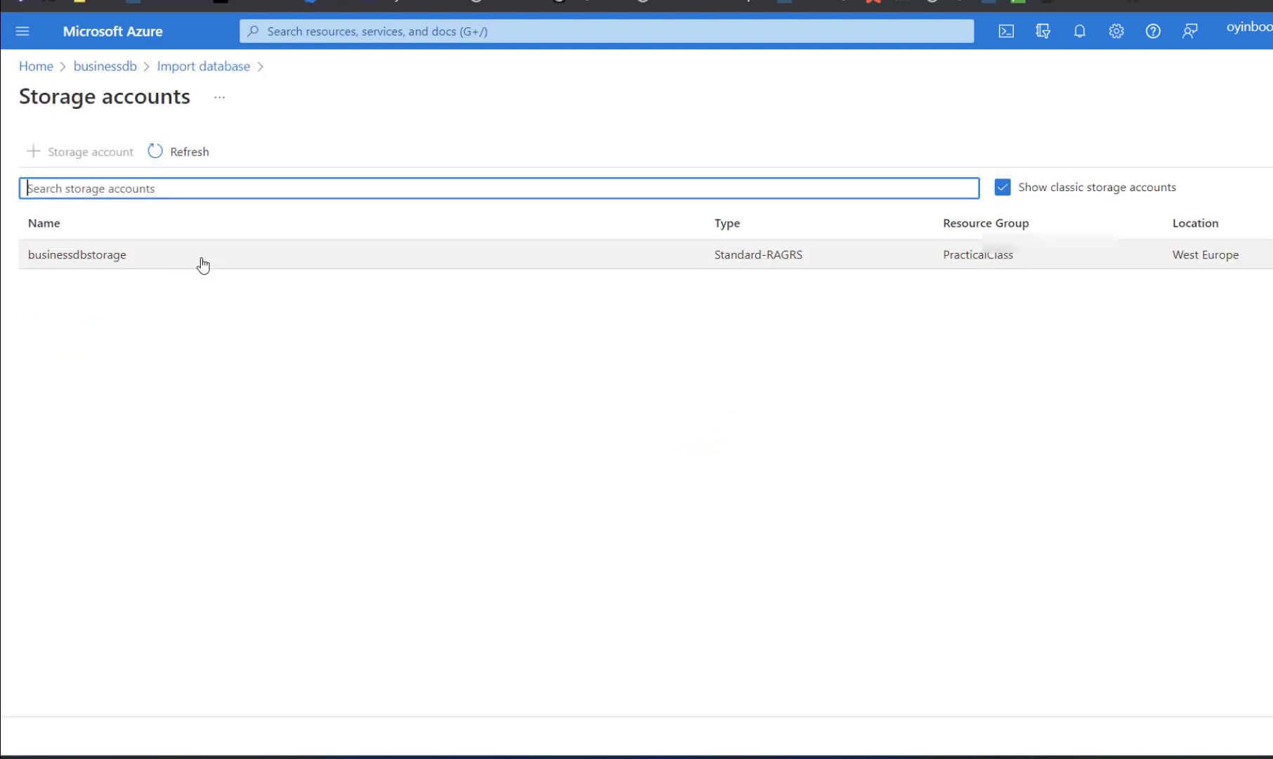
left_click(203, 263)
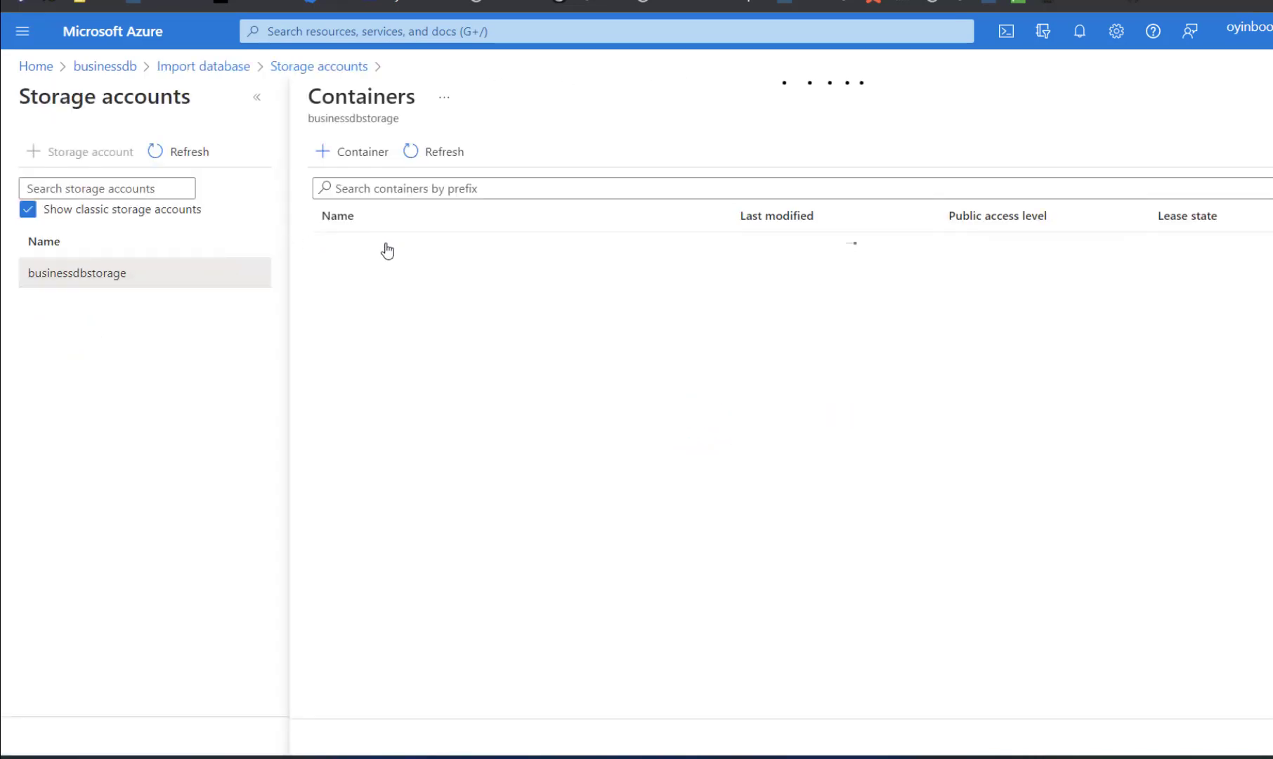
left_click(381, 278)
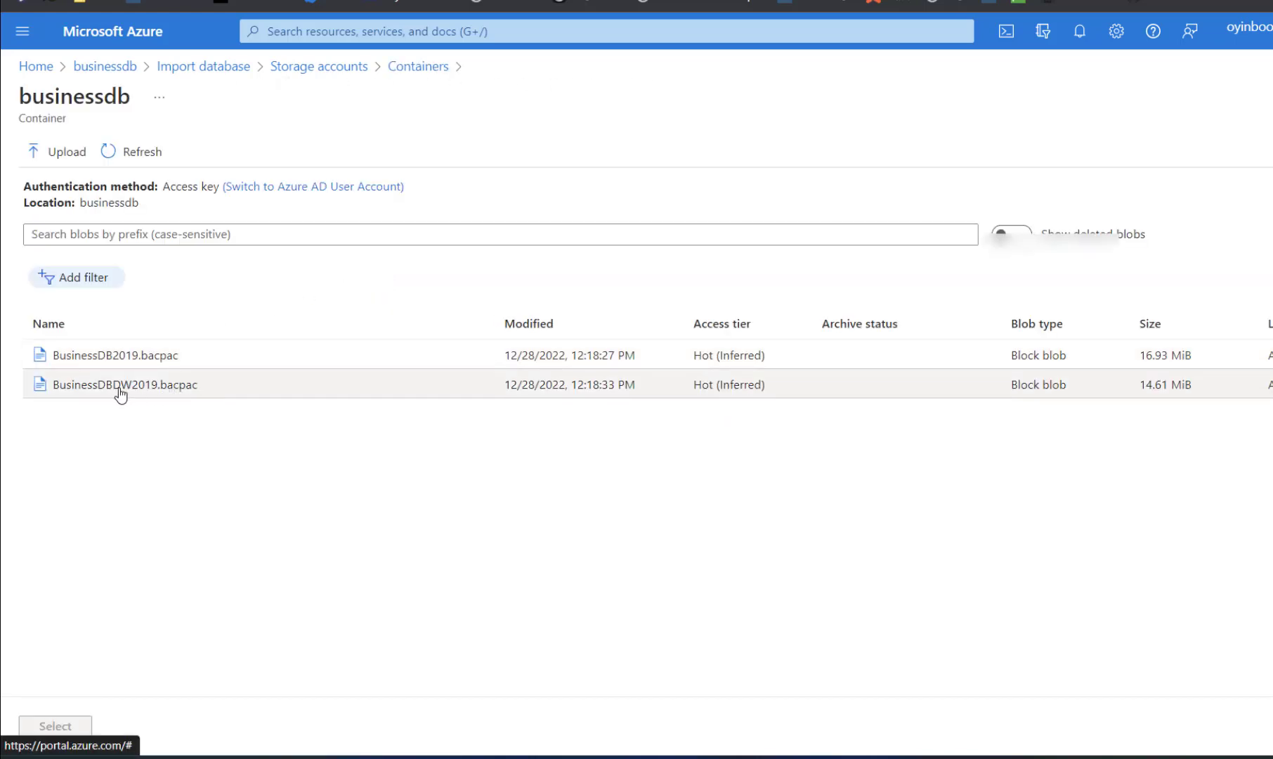
left_click(120, 392)
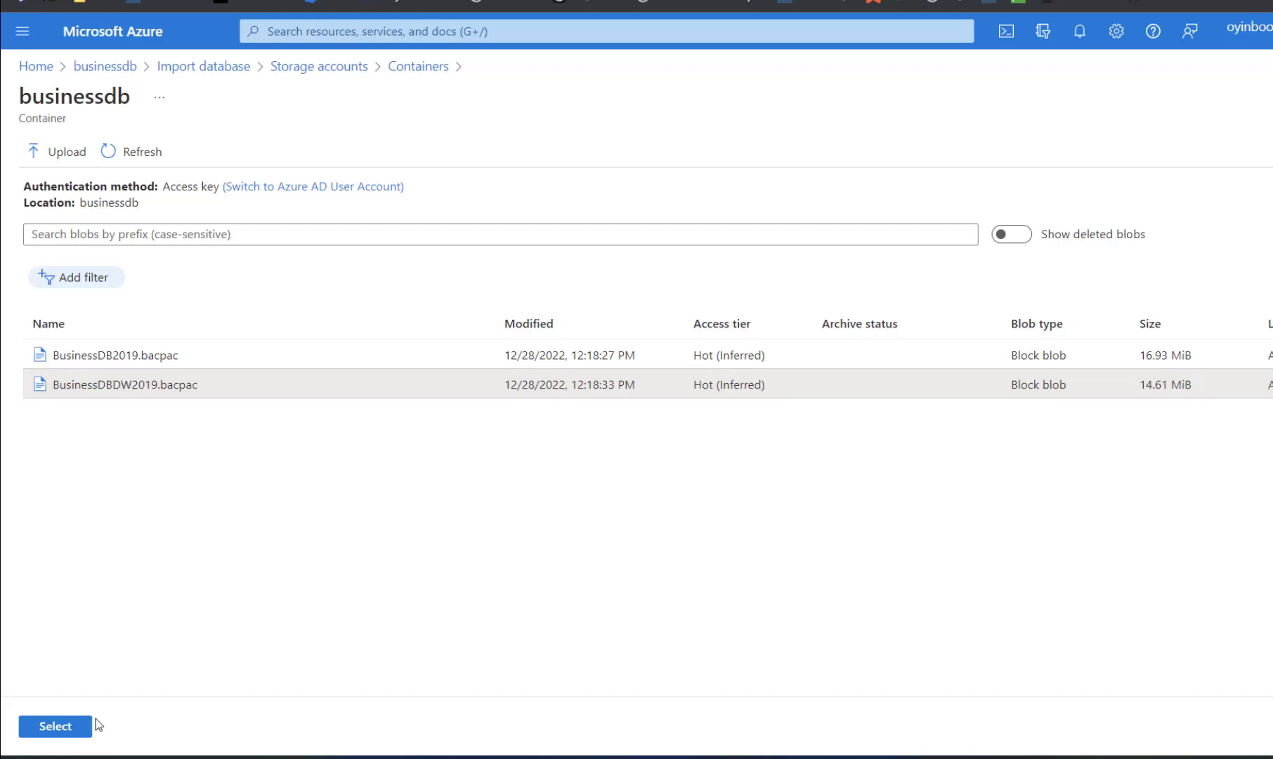
left_click(55, 726)
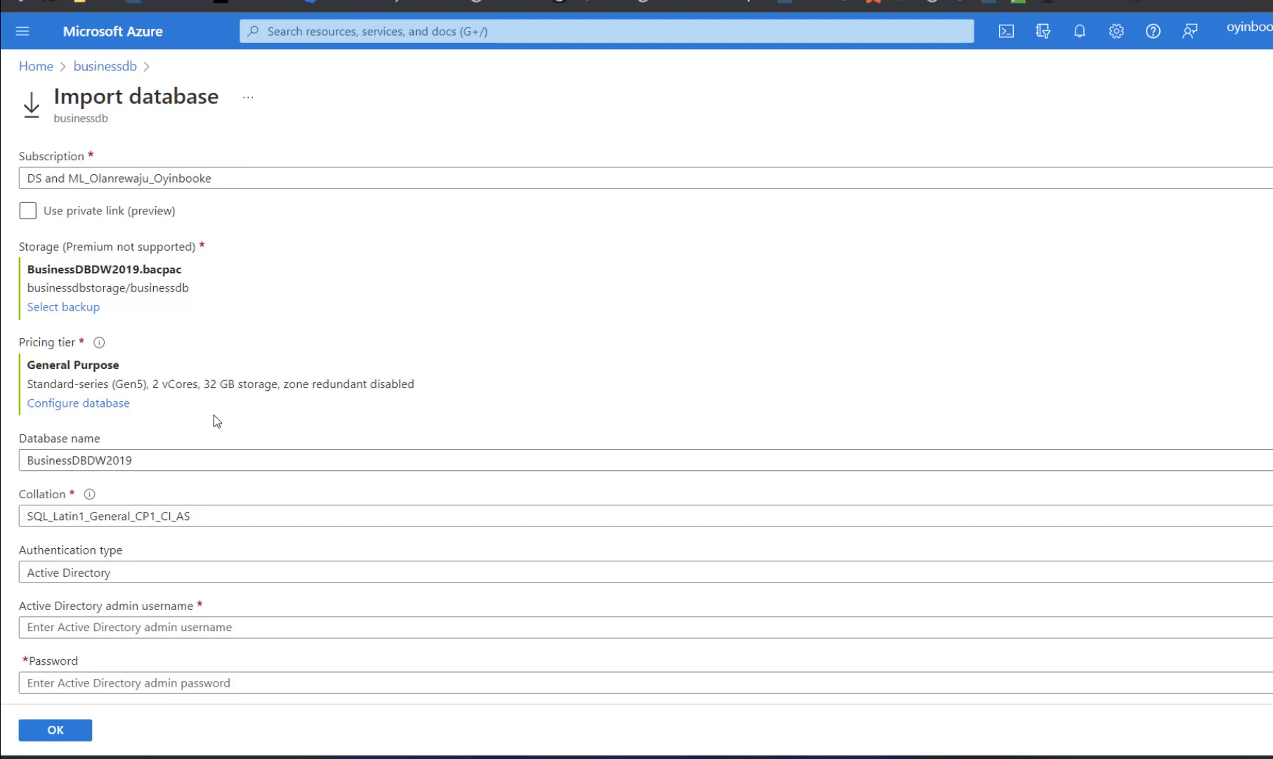
Set the BusinessDBDW2019 import's authentication type to SQL Server, enter the server admin password, and submit it.
scroll(216, 420, "down", 1)
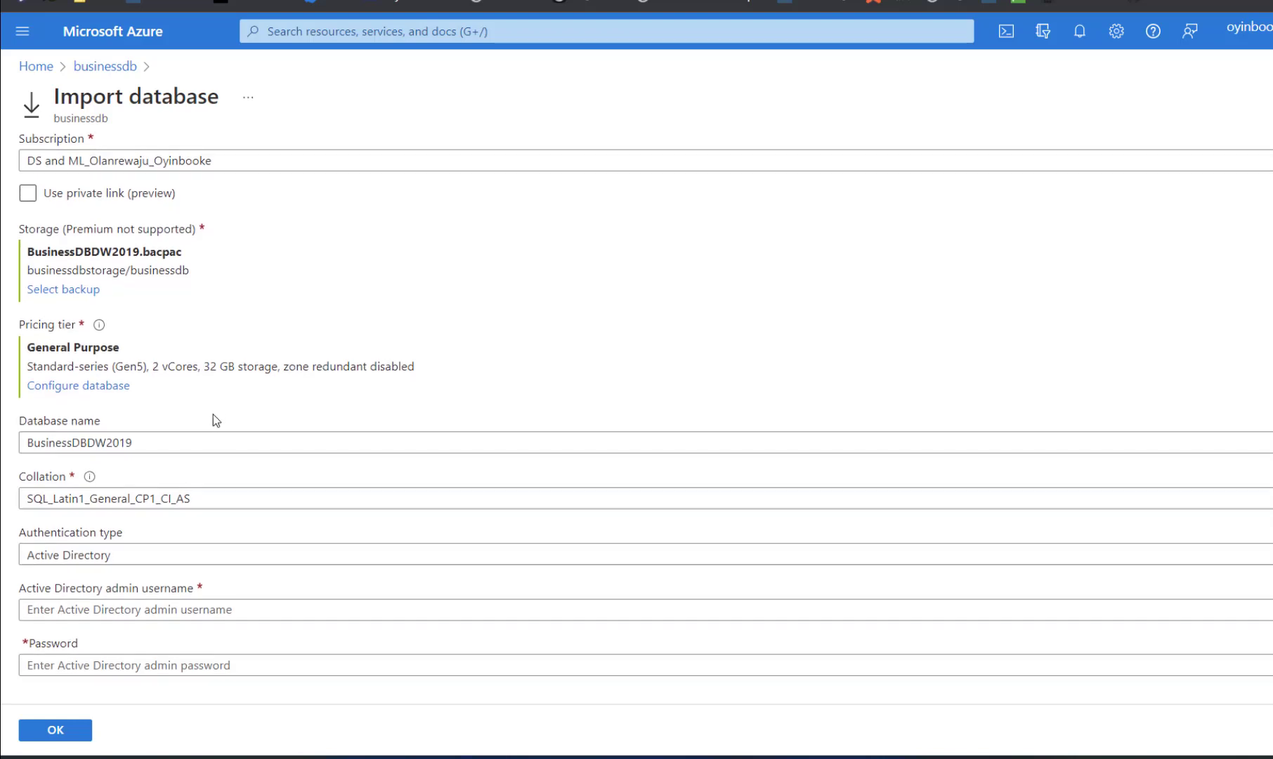
left_click(119, 561)
left_click(119, 583)
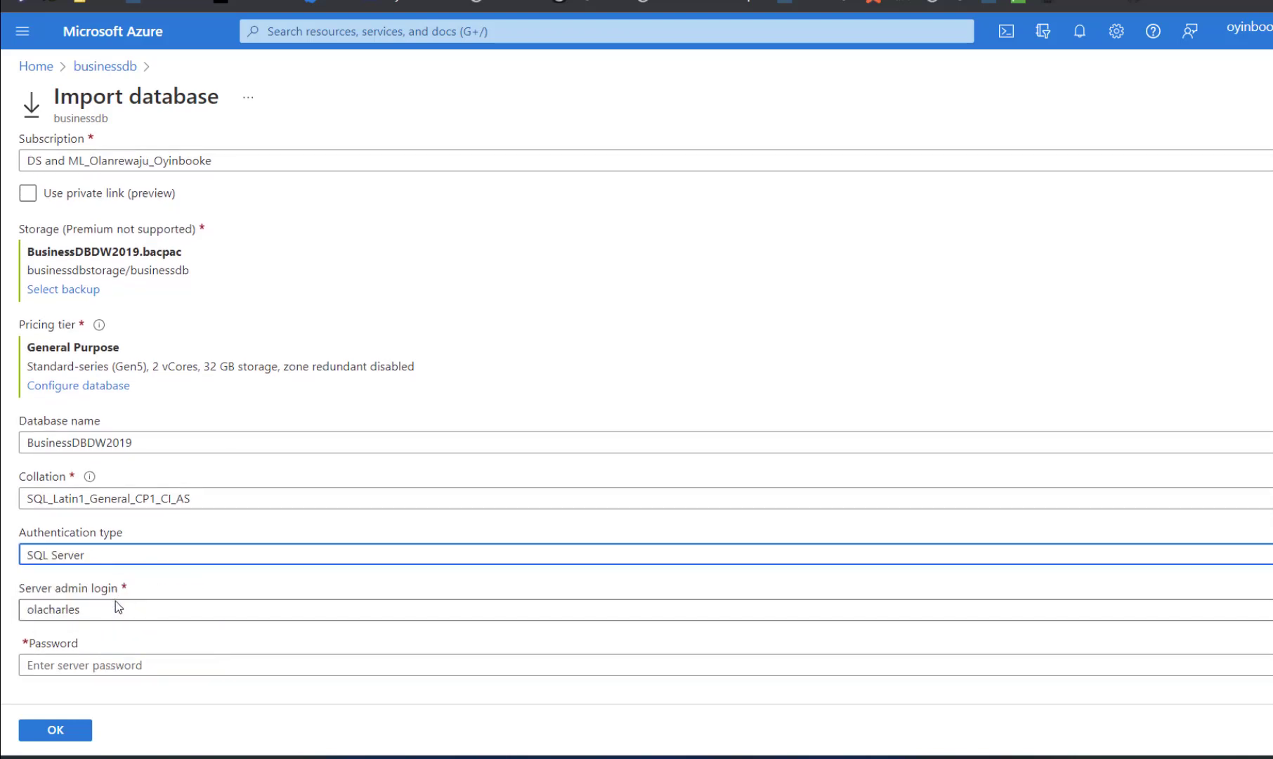
left_click(103, 674)
type("••")
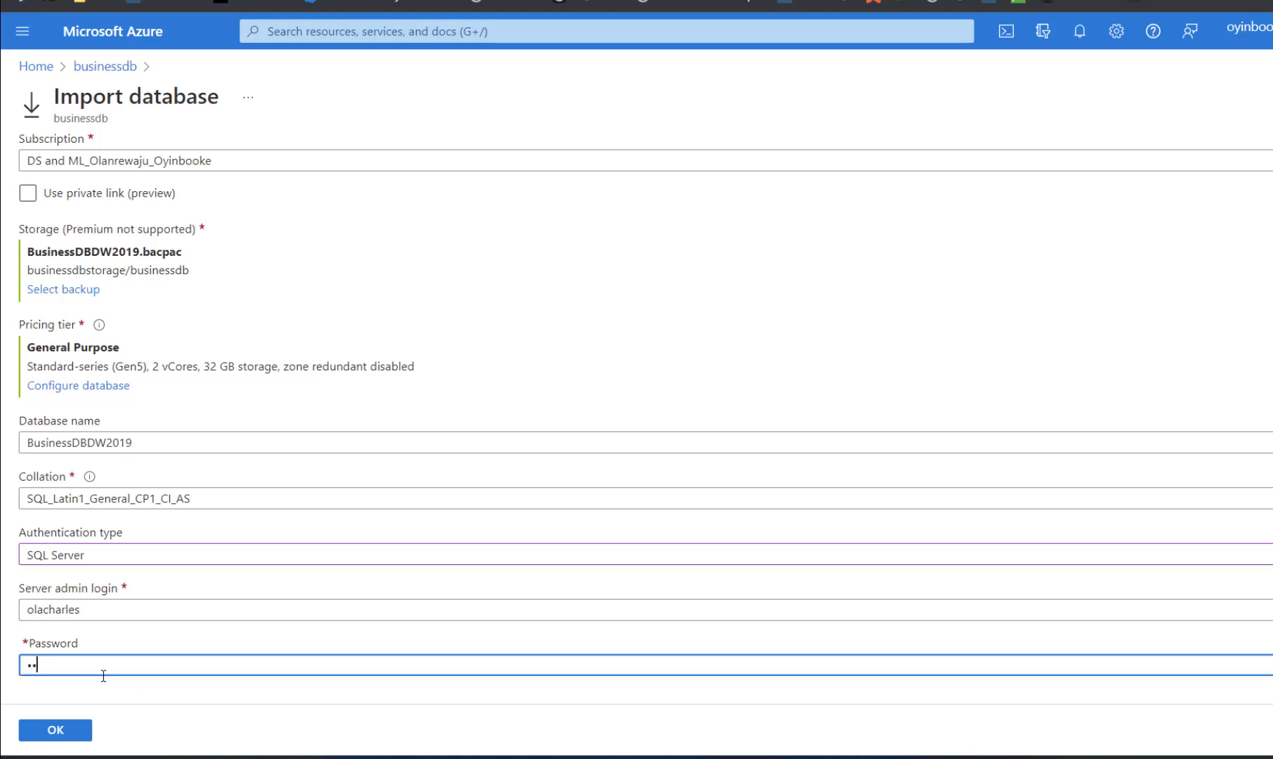
type("••••••••")
left_click(54, 731)
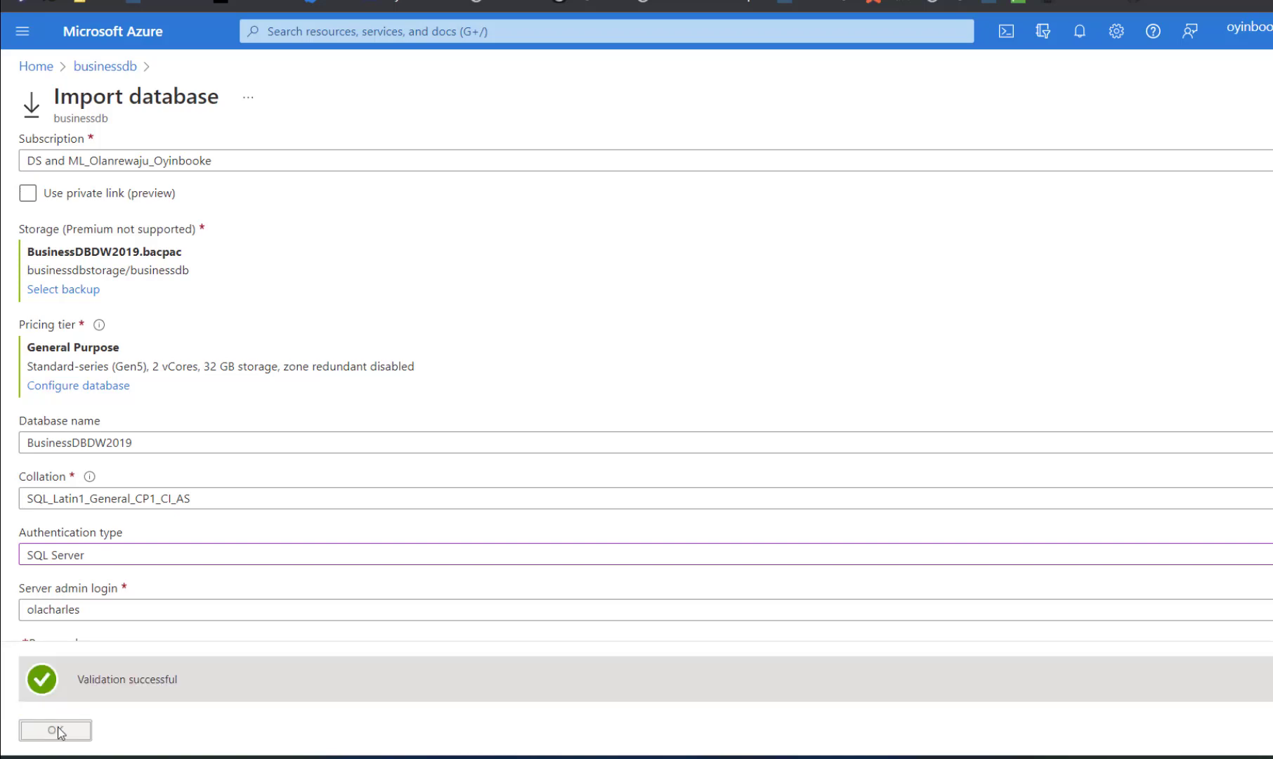
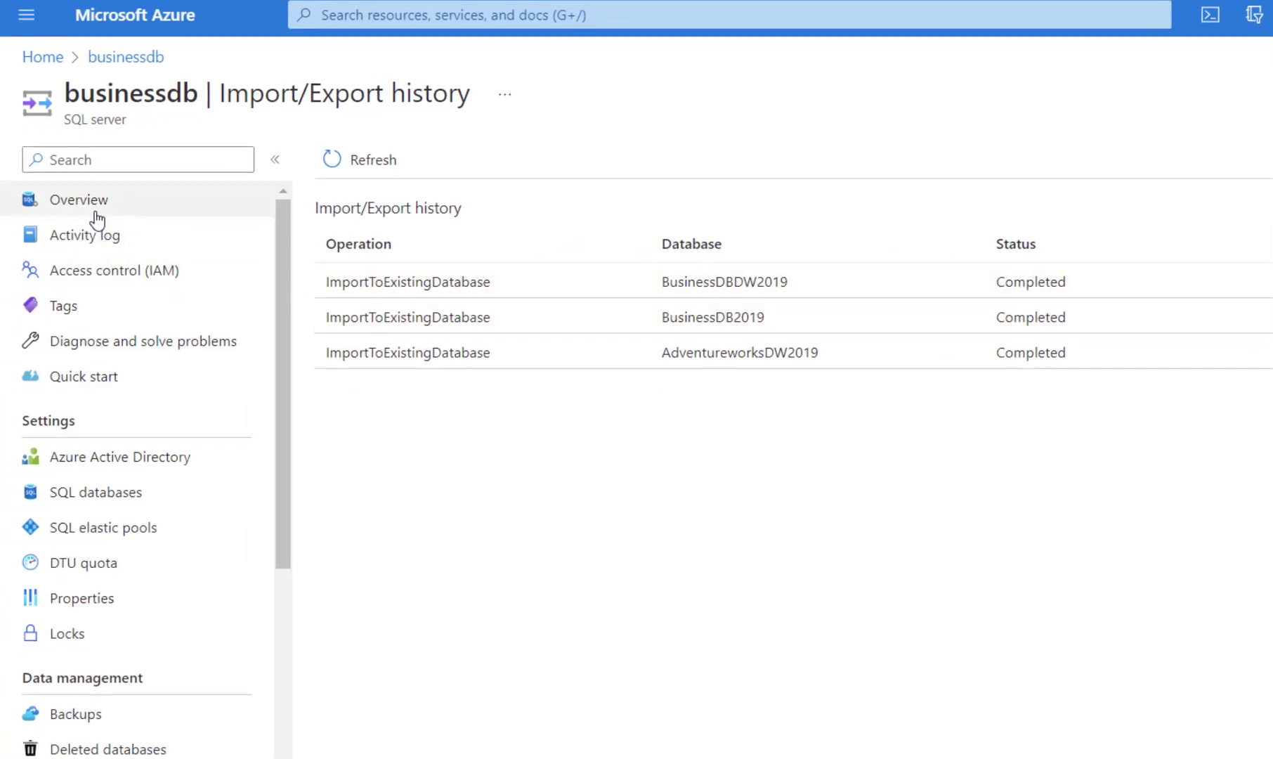
Open the imported BusinessDBDW2019 database from the businessdb server's list of available resources.
left_click(72, 207)
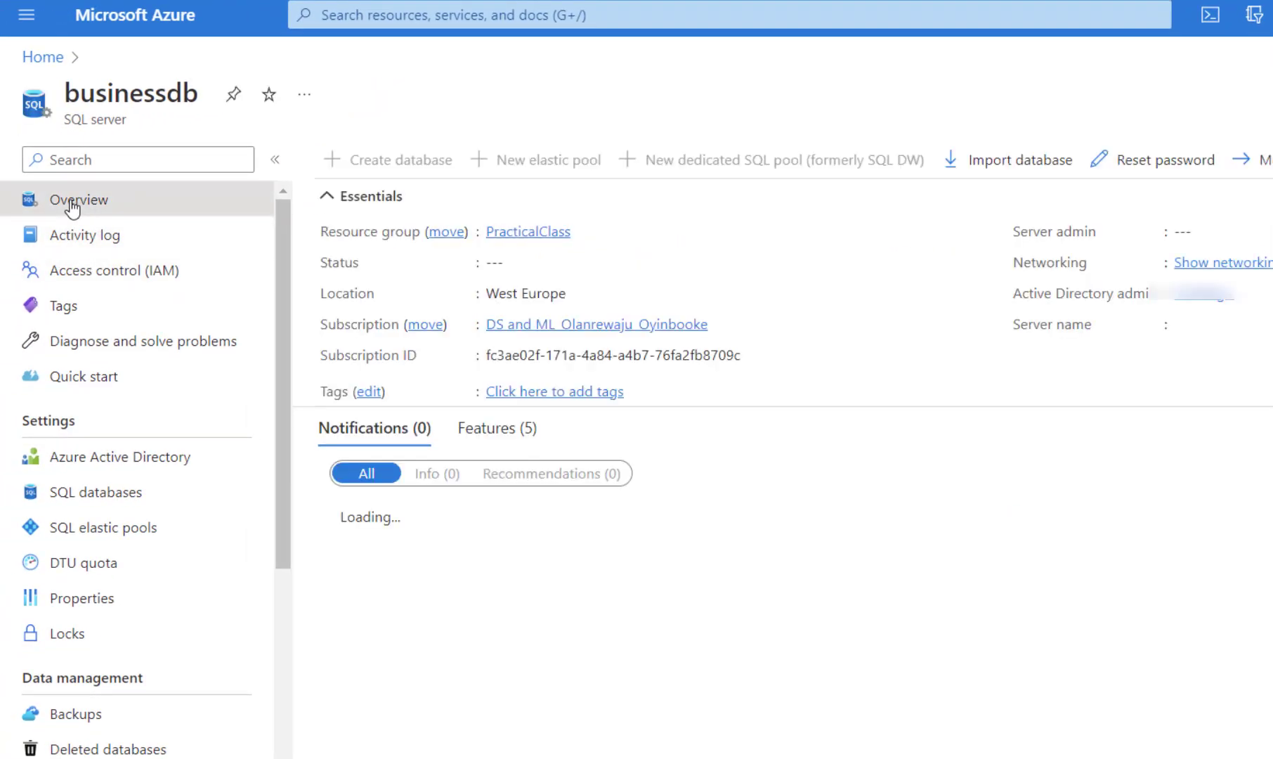
scroll(916, 290, "down", 5)
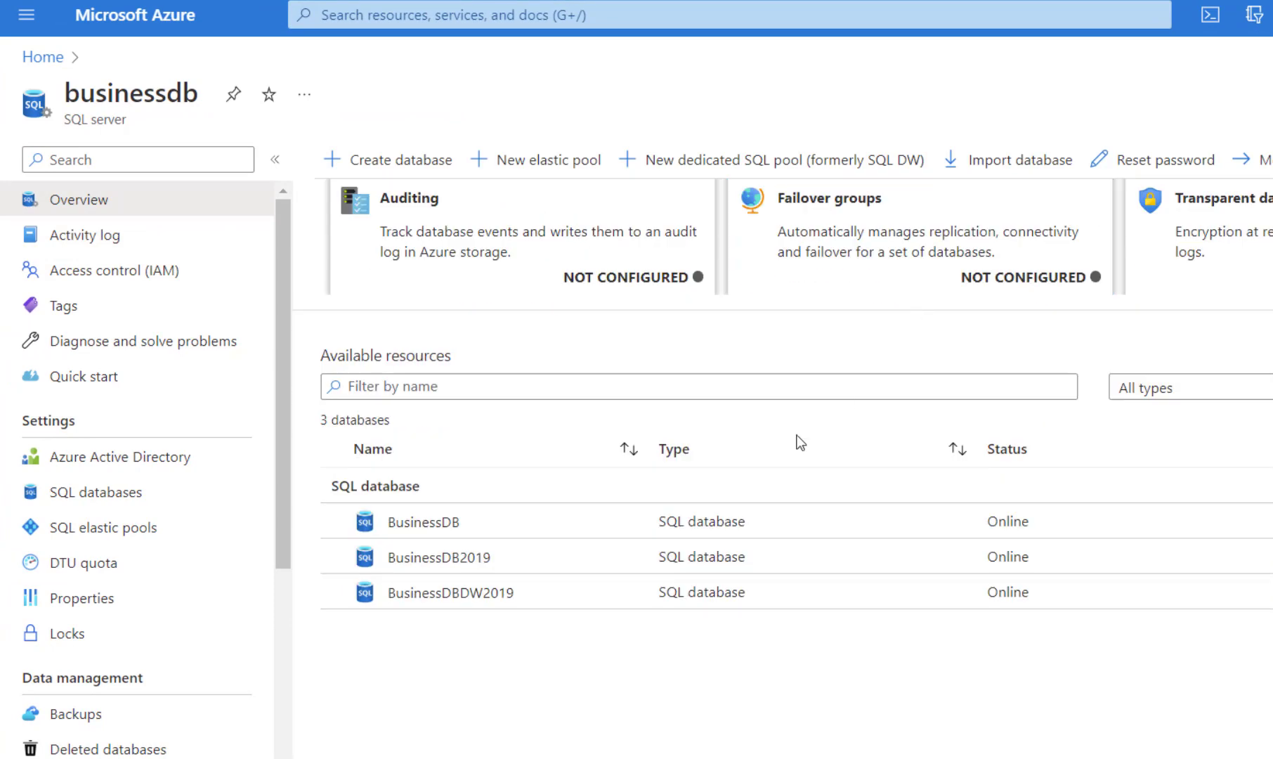
left_click(473, 603)
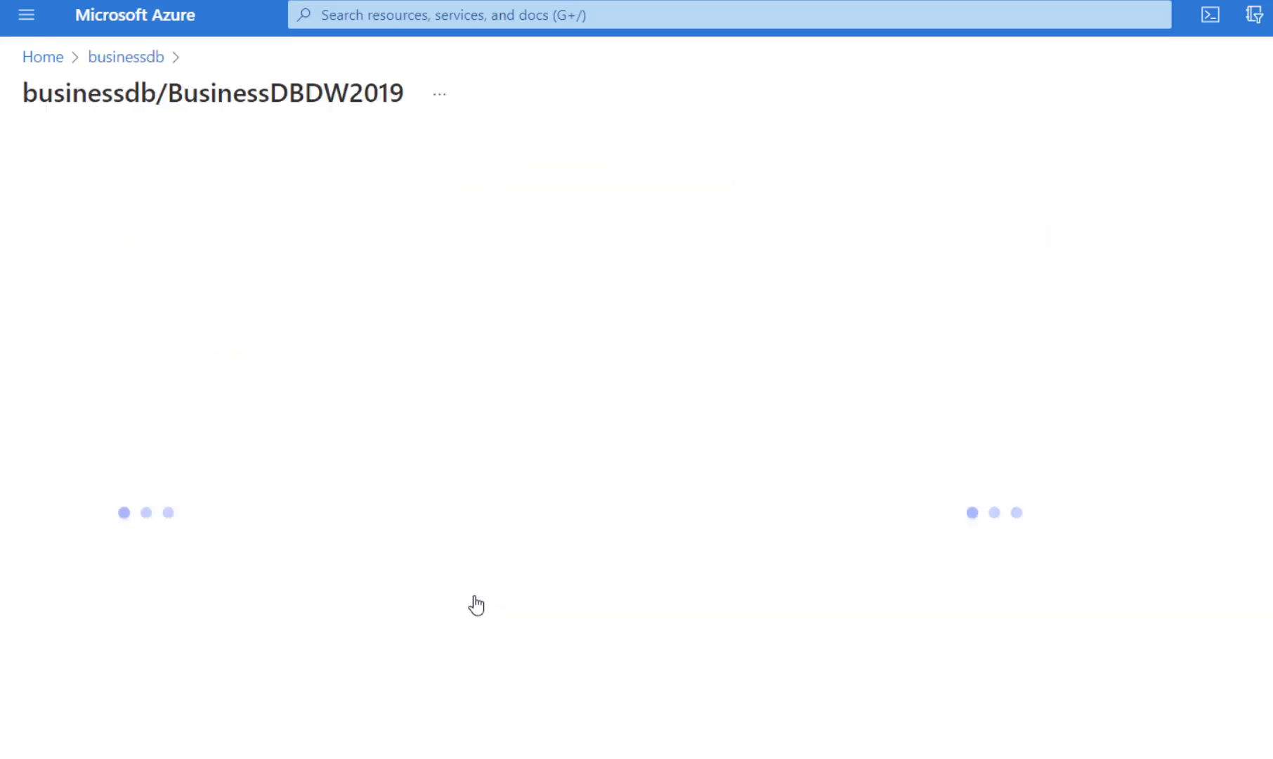
Look through the BusinessDBDW2019 database's getting-started page, query editor sign-in and overview, including its utilization chart and database features.
left_click(97, 341)
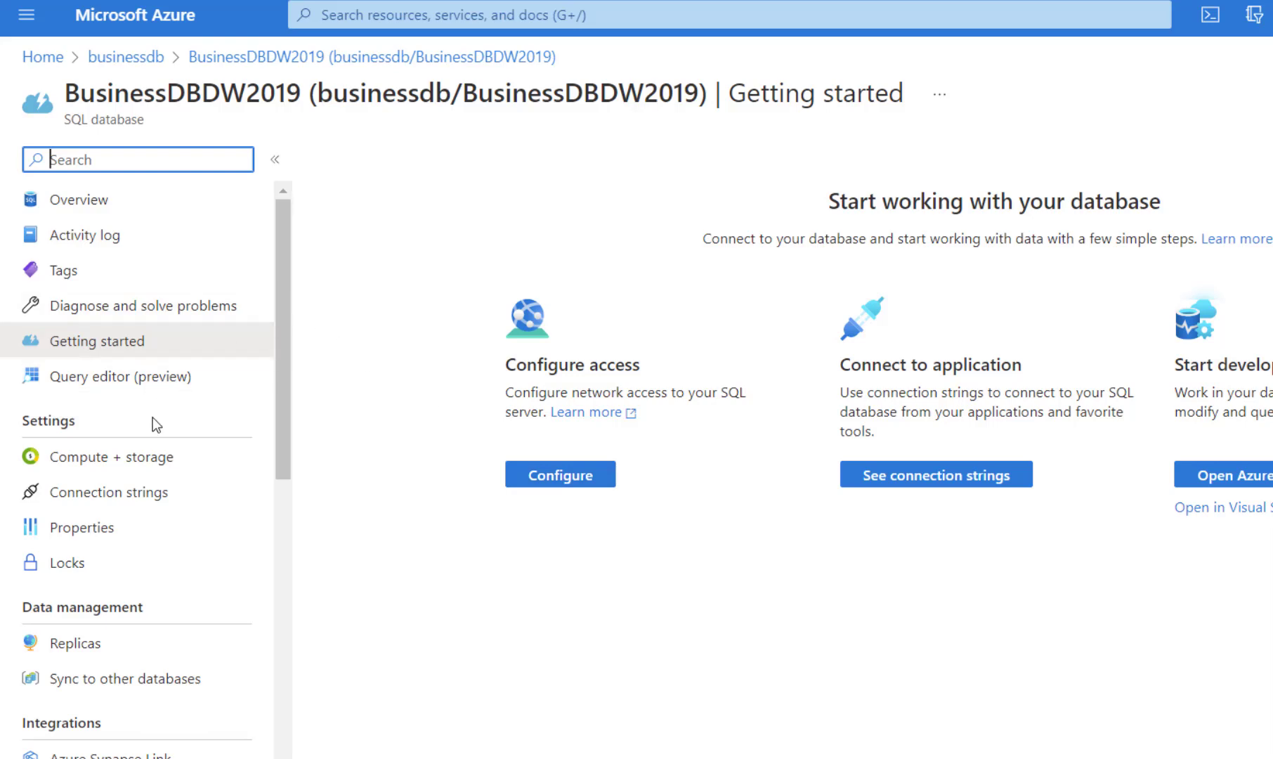
left_click(110, 381)
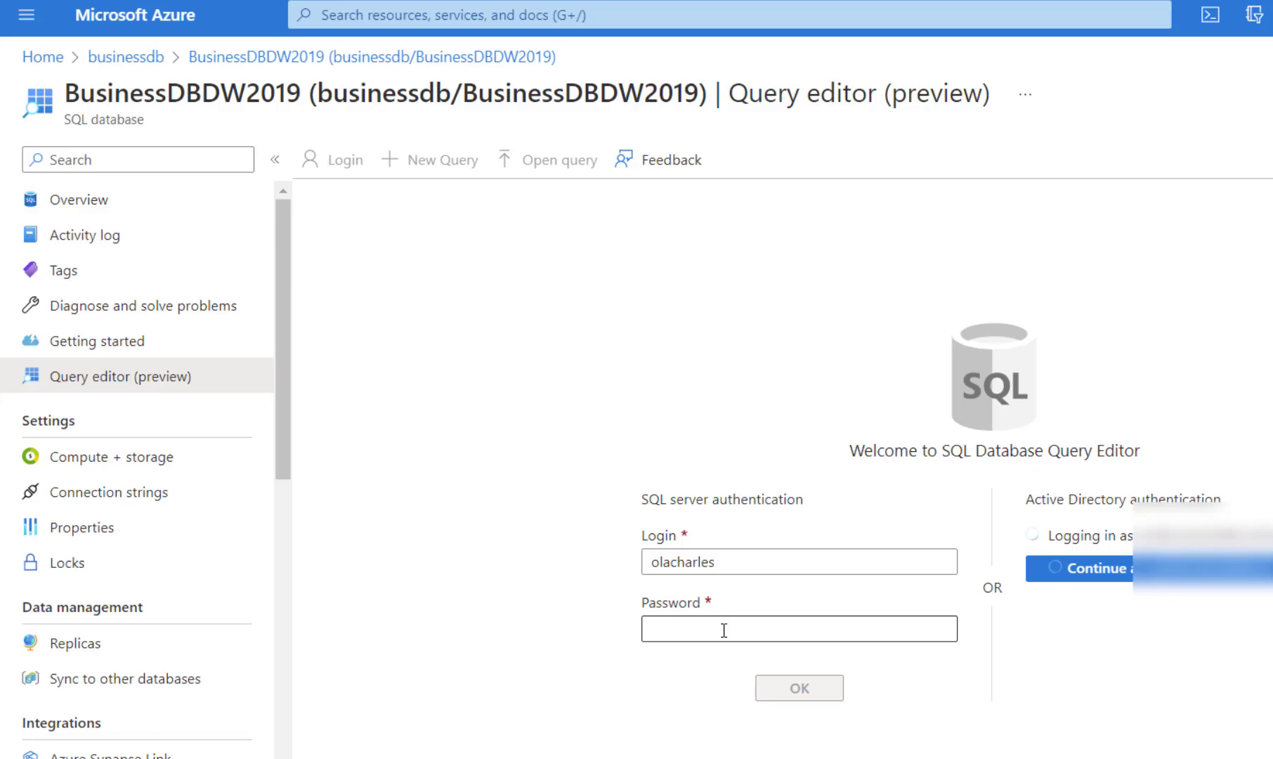
left_click(81, 205)
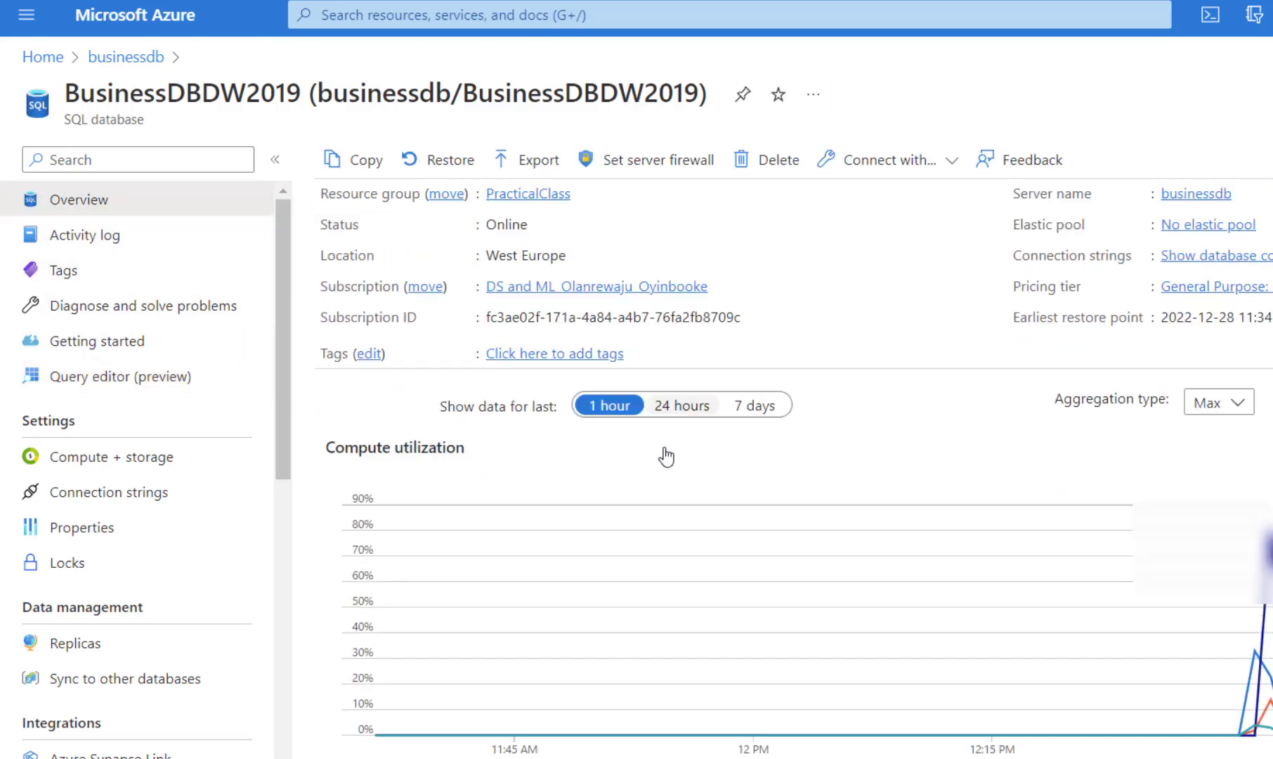
scroll(661, 454, "down", 5)
scroll(693, 495, "down", 2)
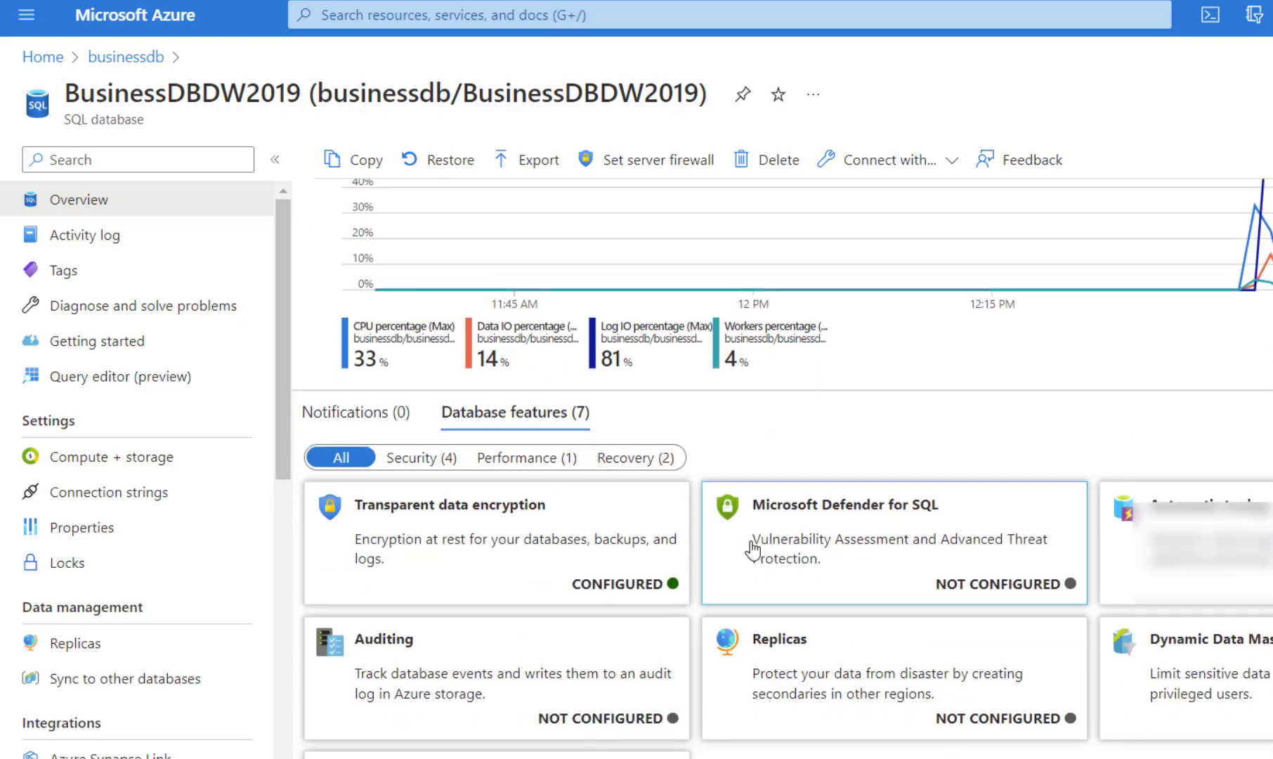
scroll(750, 549, "up", 7)
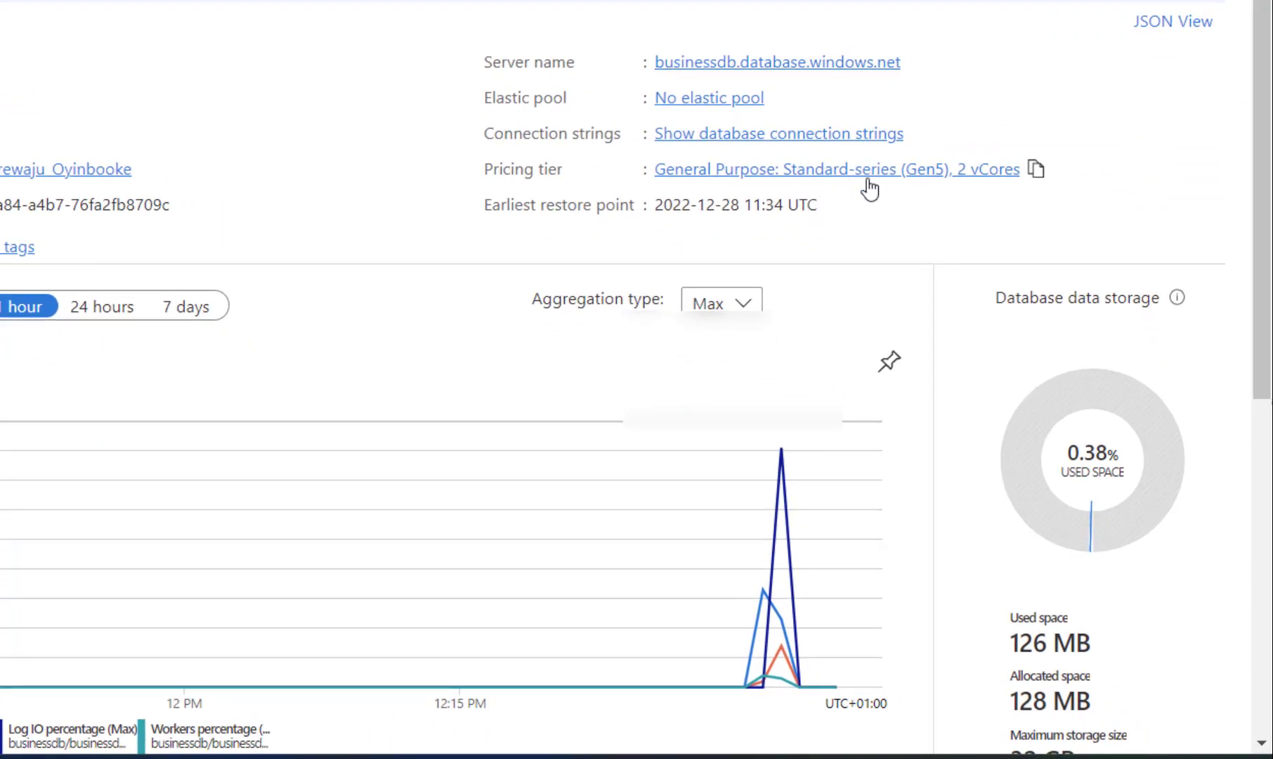
Scale BusinessDBDW2019 to the Basic service tier with locally-redundant backup storage, apply the change, and check the scaling notification.
left_click(936, 181)
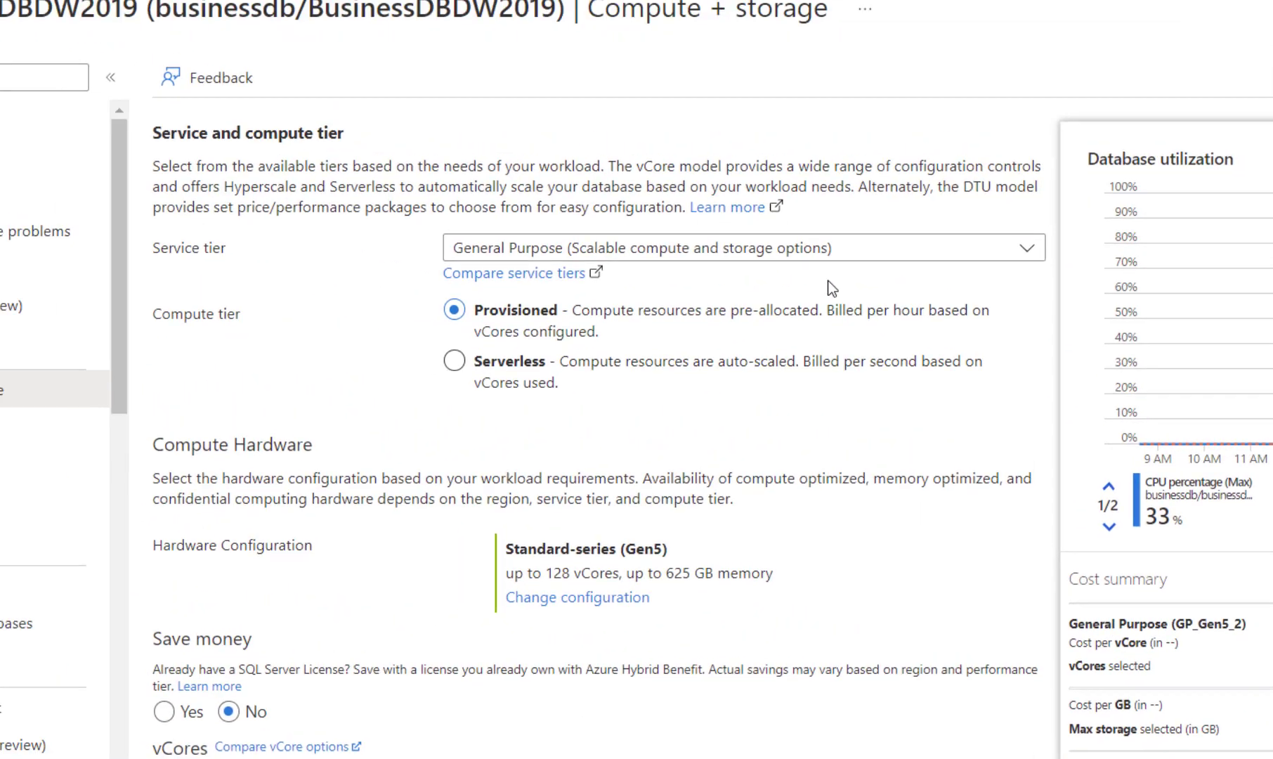
left_click(391, 127)
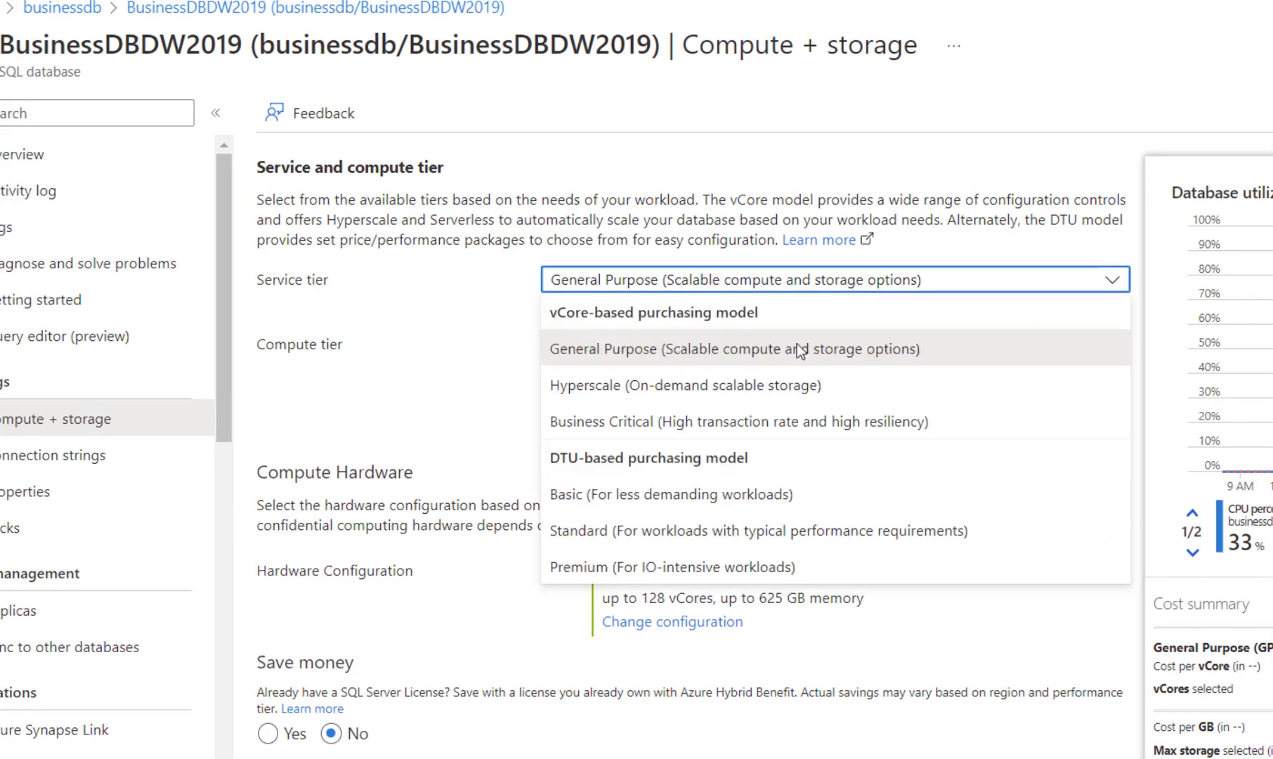
left_click(692, 497)
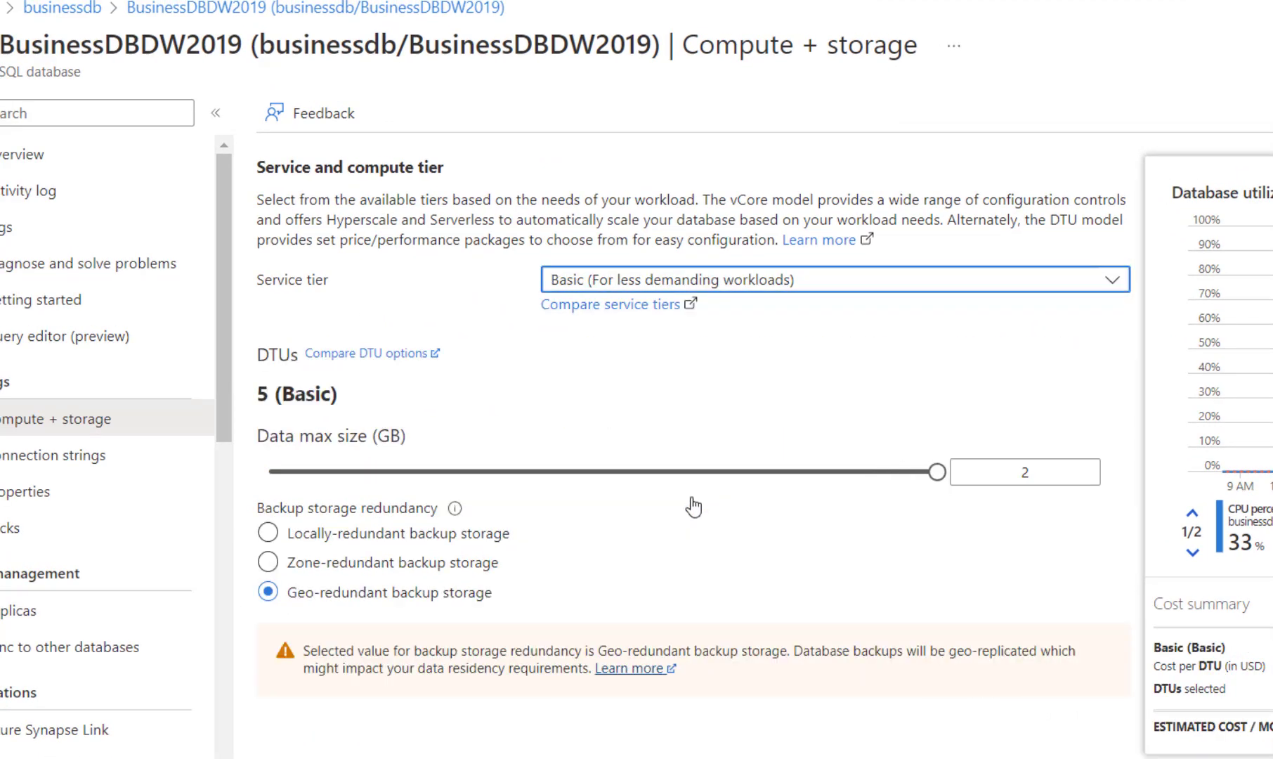
left_click(290, 542)
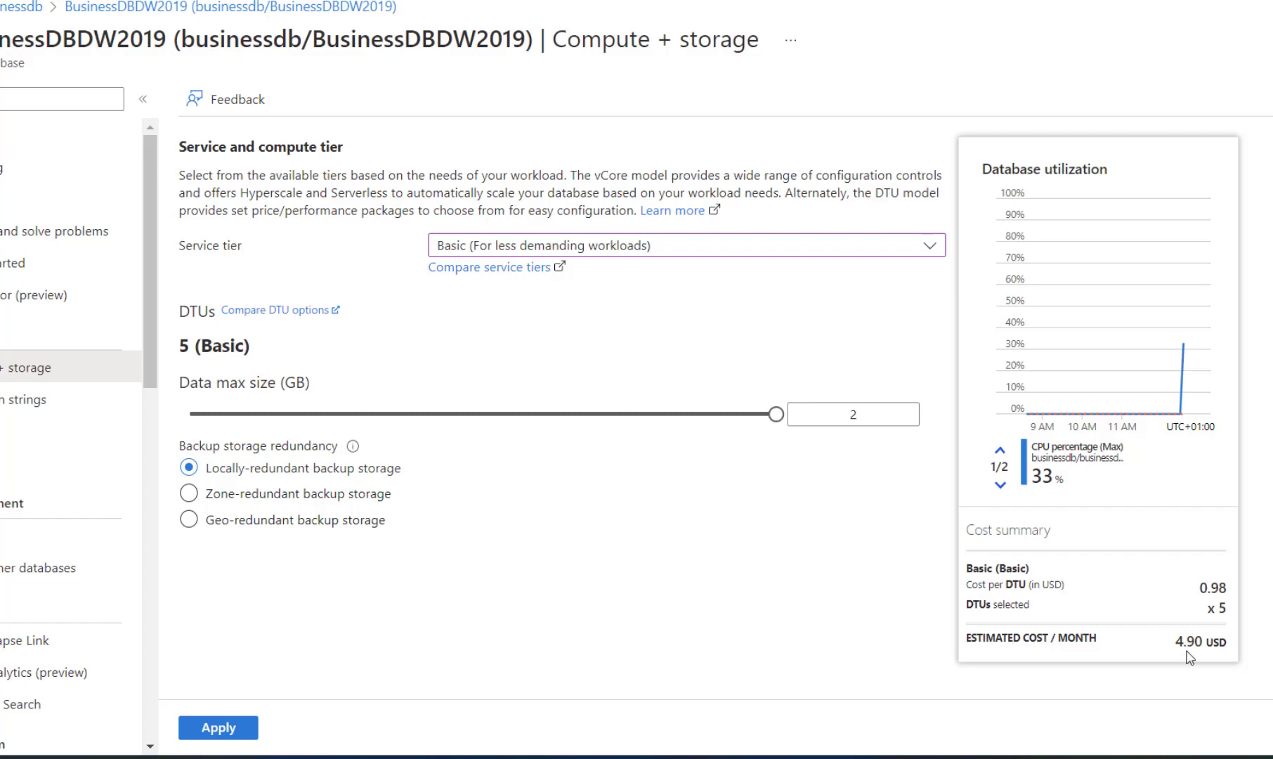
left_click(219, 728)
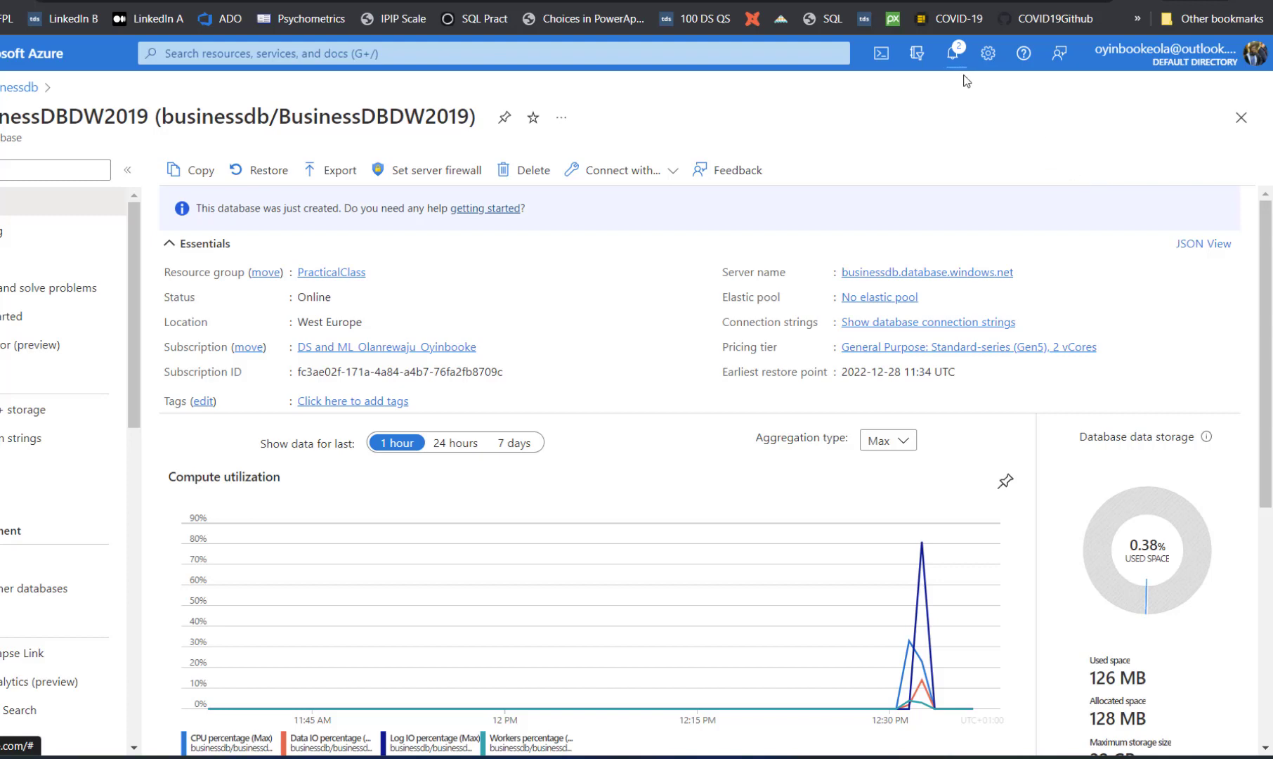
left_click(953, 53)
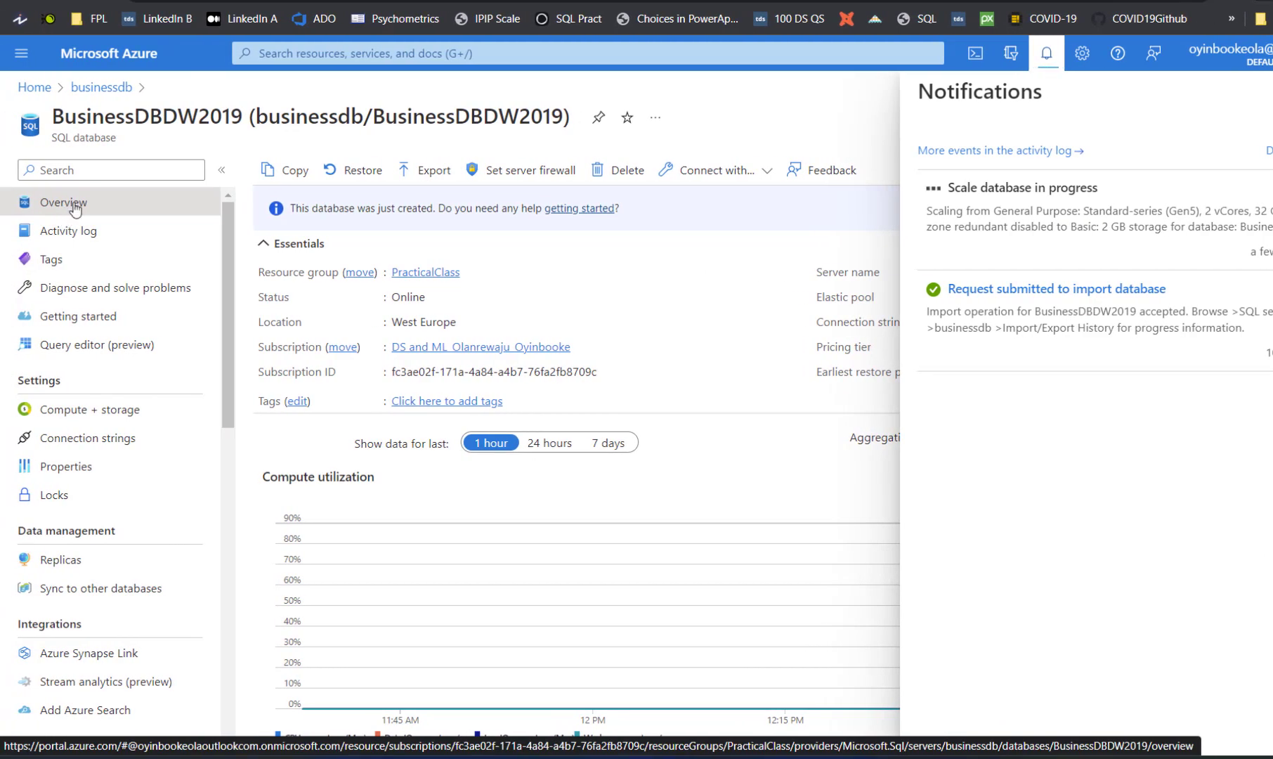
Open the BusinessDB2019 database from the businessdb server and scale it to the Basic service tier with locally-redundant backup storage.
left_click(90, 88)
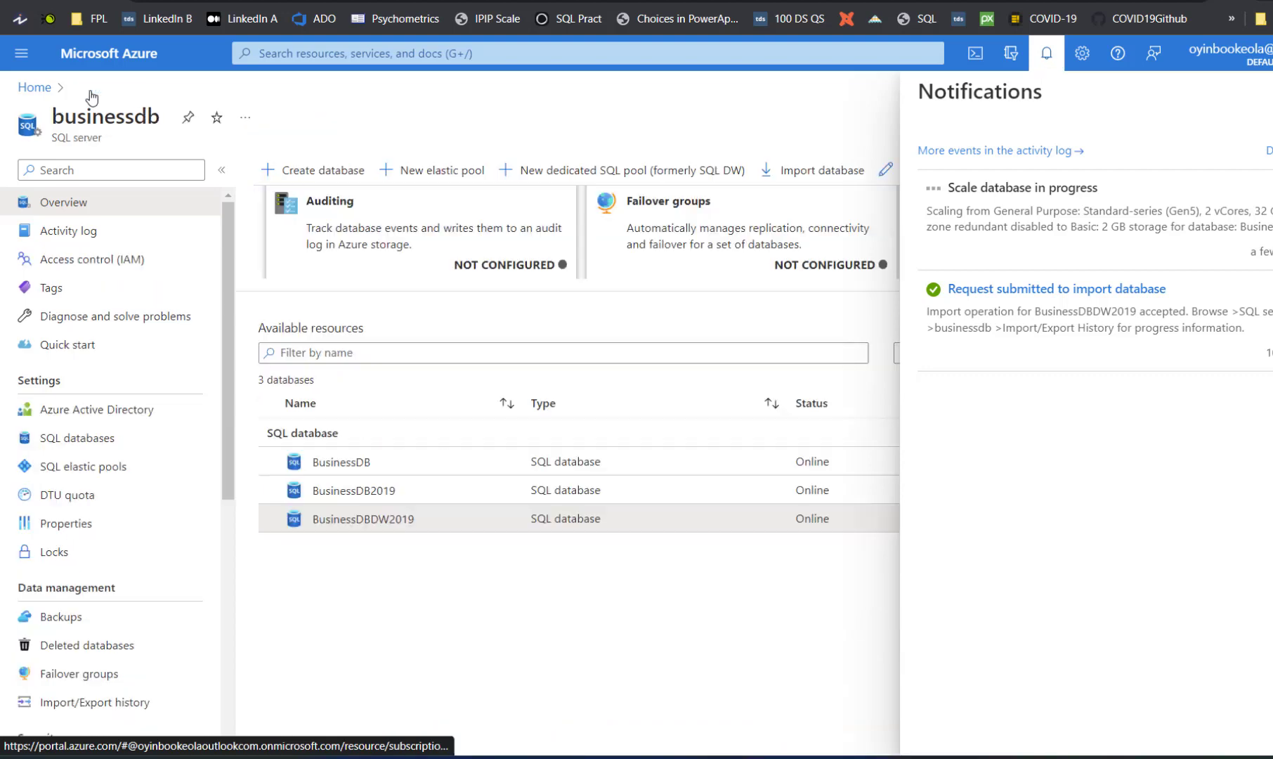
left_click(358, 496)
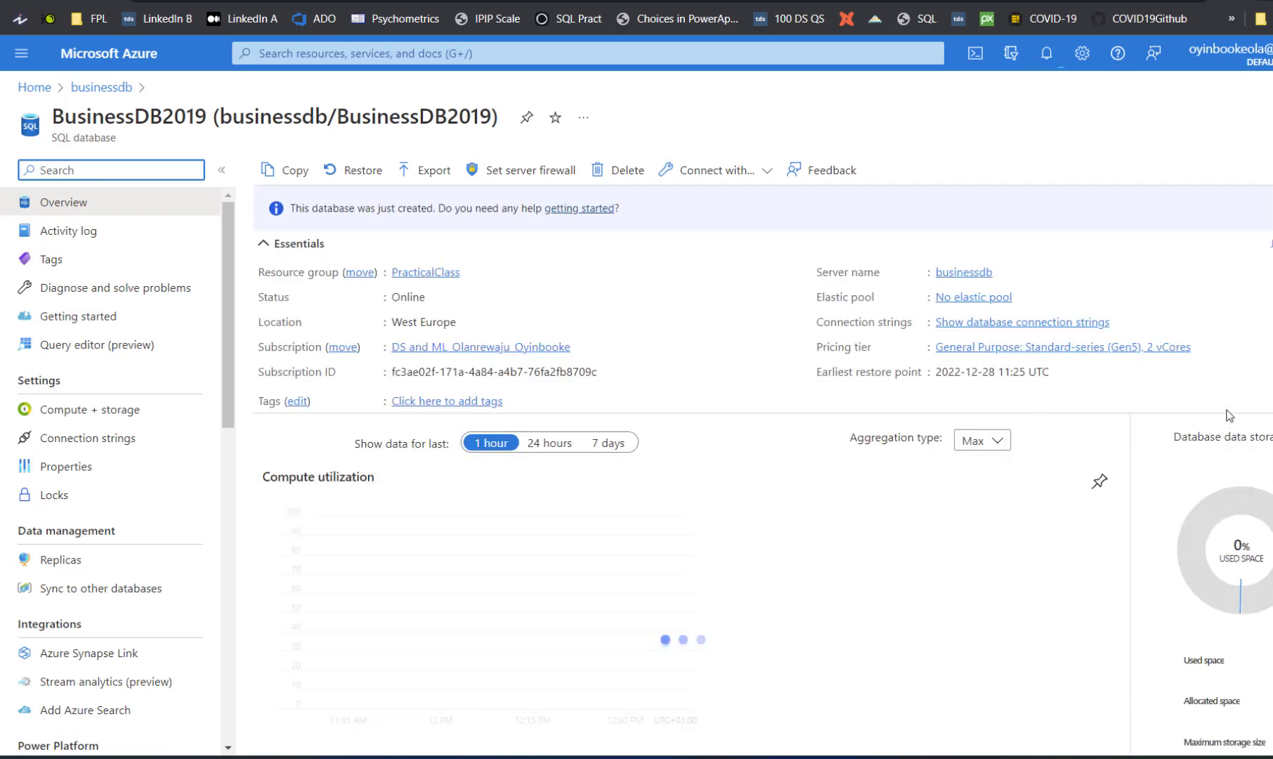
left_click(1099, 348)
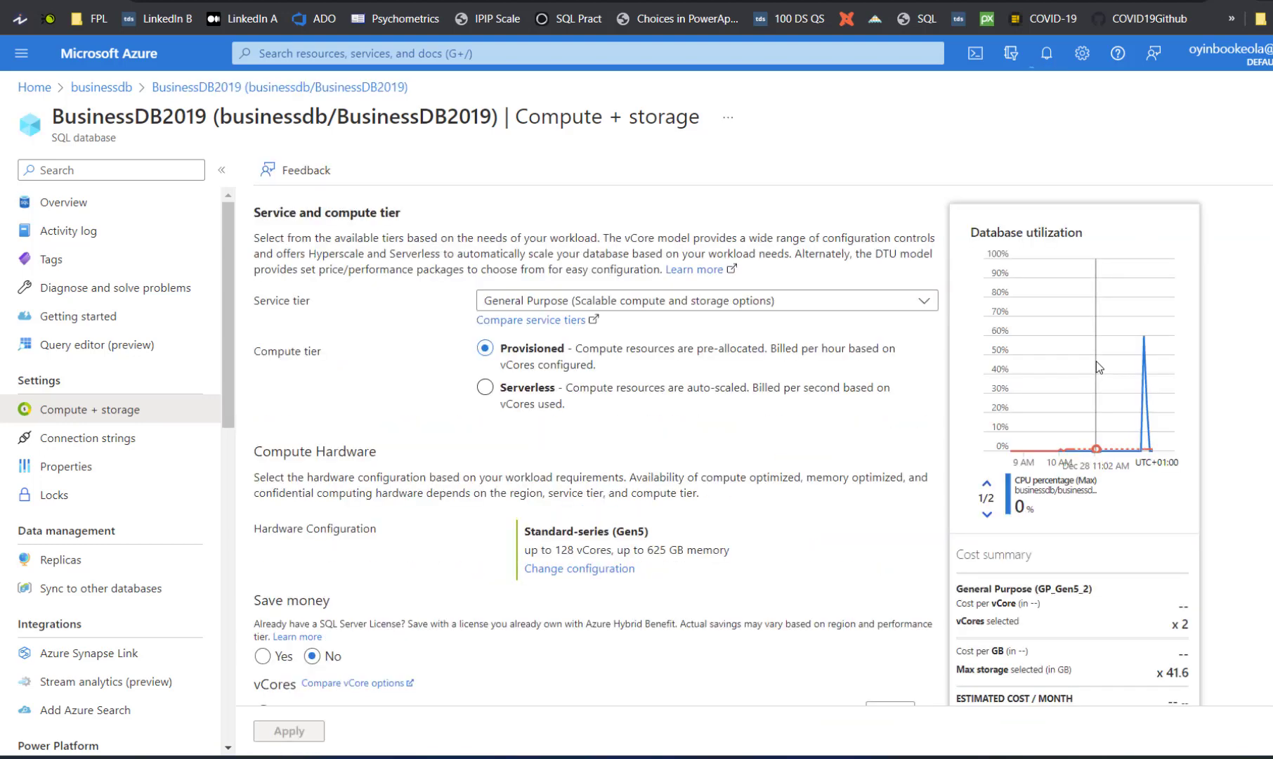
left_click(756, 302)
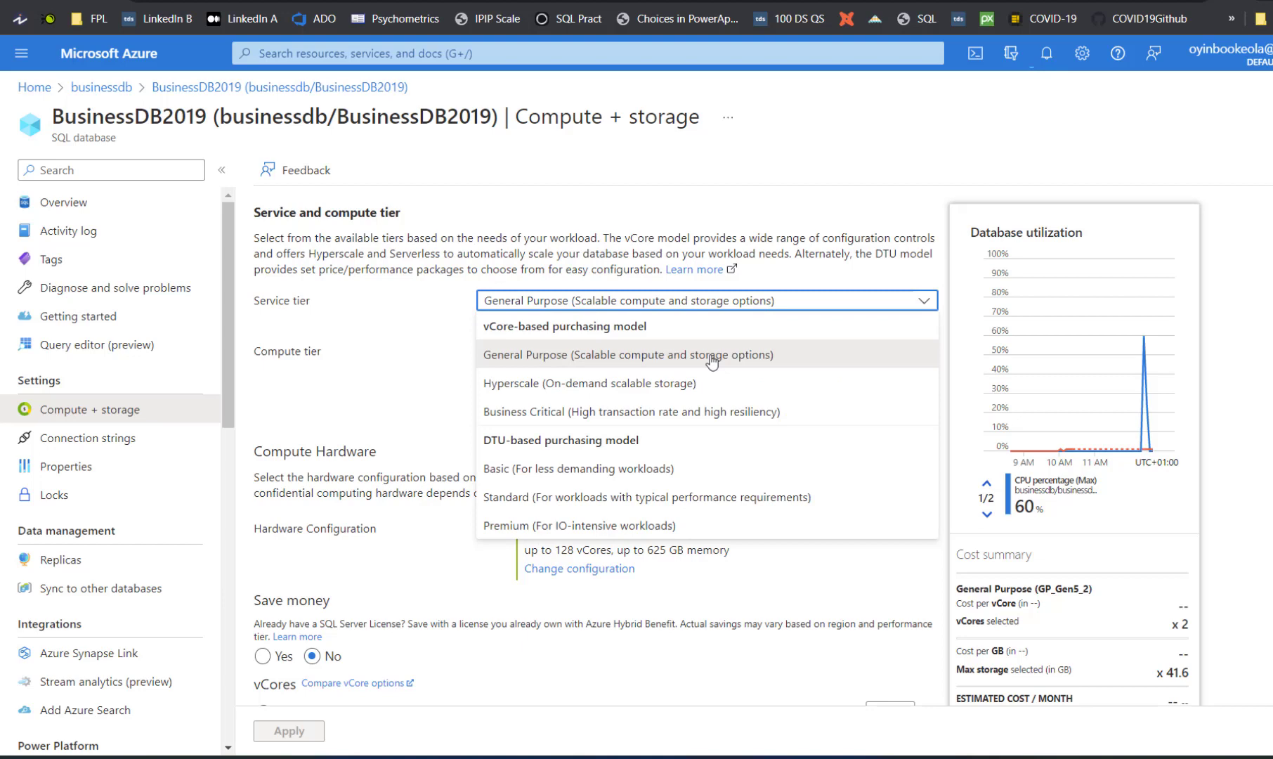
left_click(570, 469)
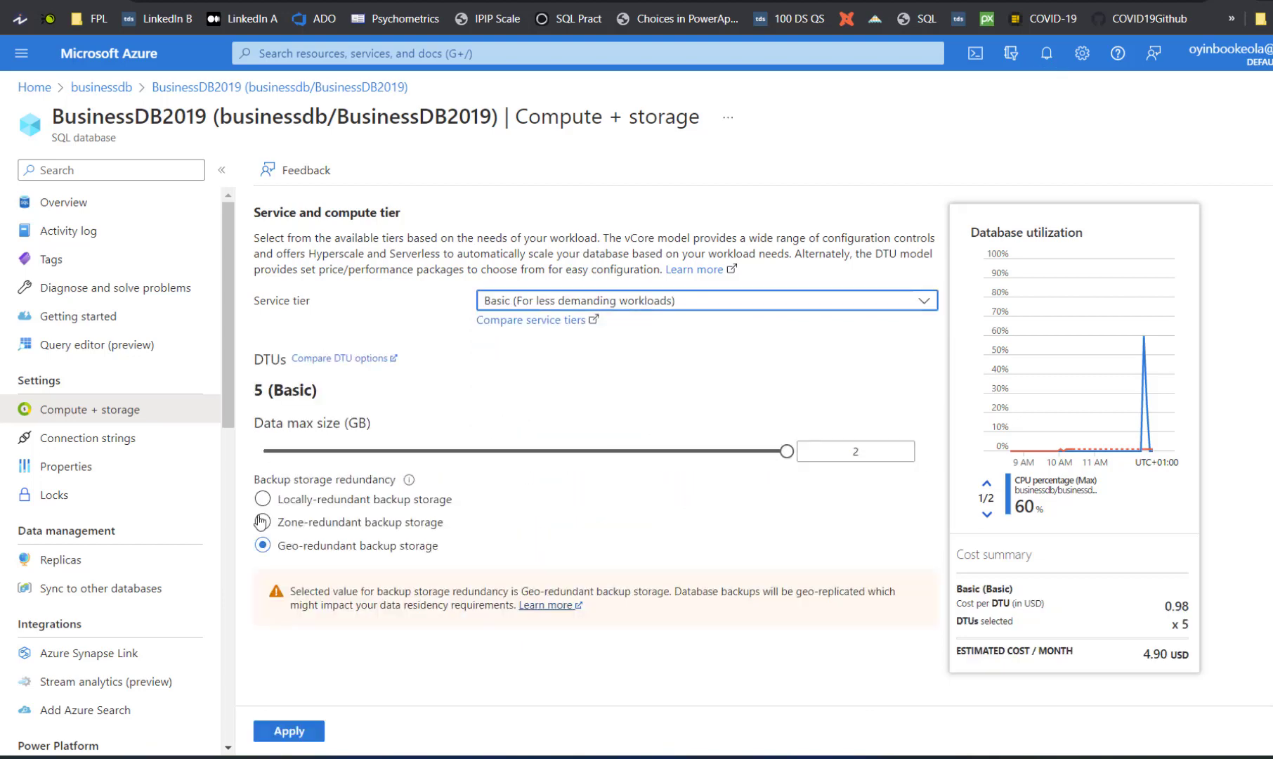
left_click(262, 499)
left_click(288, 731)
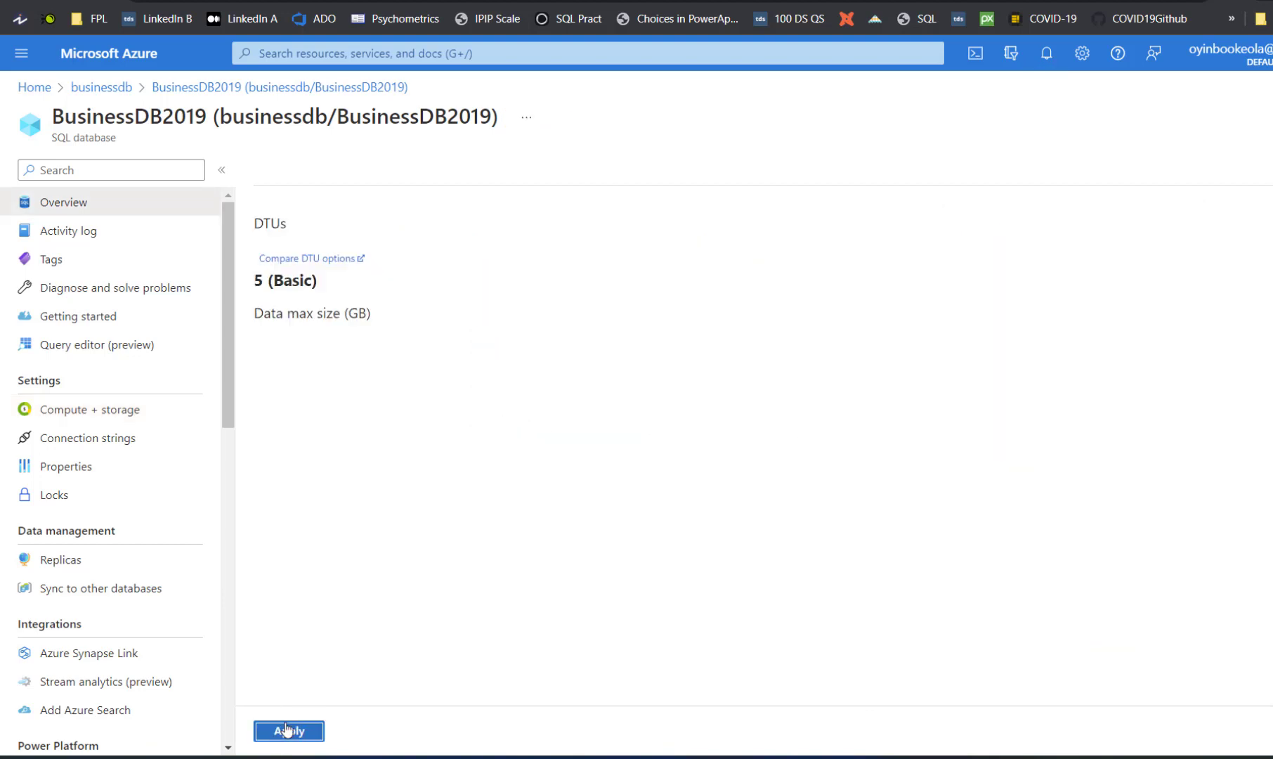